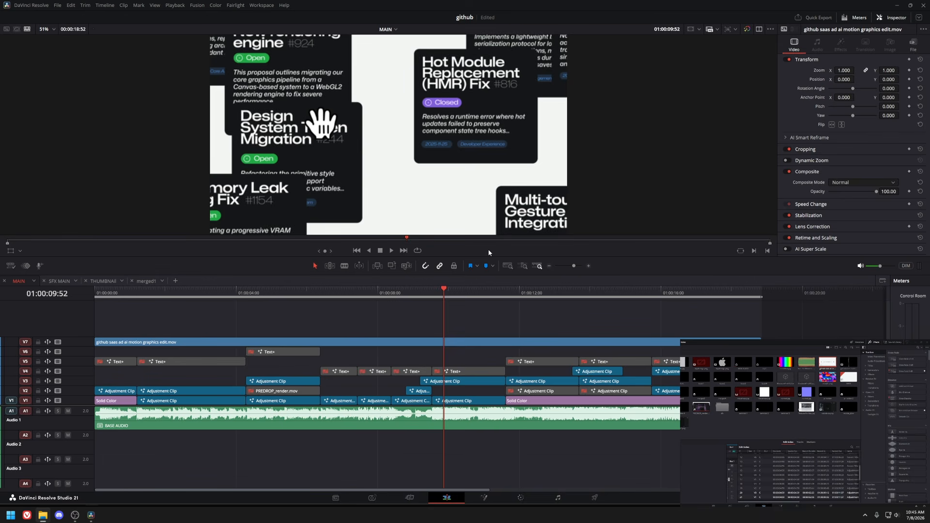
click(354, 293)
scroll(382, 314, up, 1)
scroll(381, 314, down, 1)
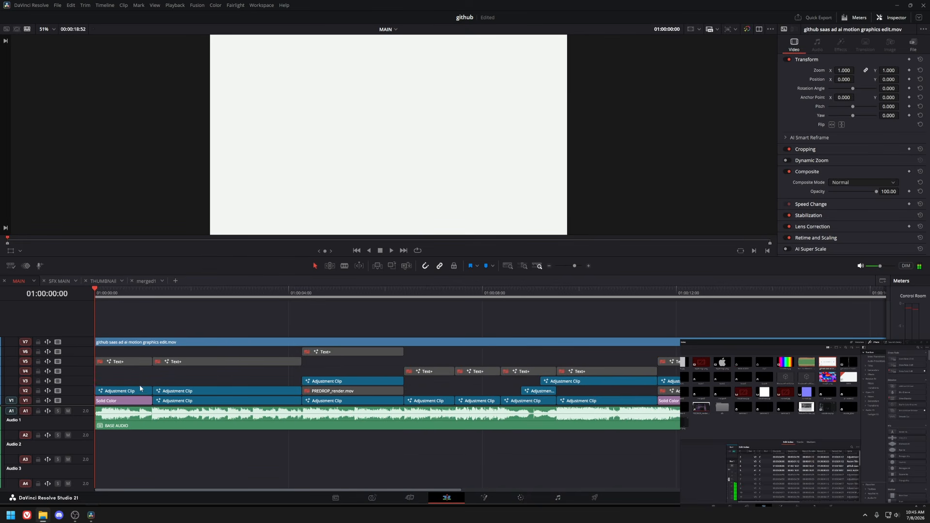
Play back the opening adjustment clip from the start of the MAIN timeline.
click(141, 390)
drag(121, 294, 170, 294)
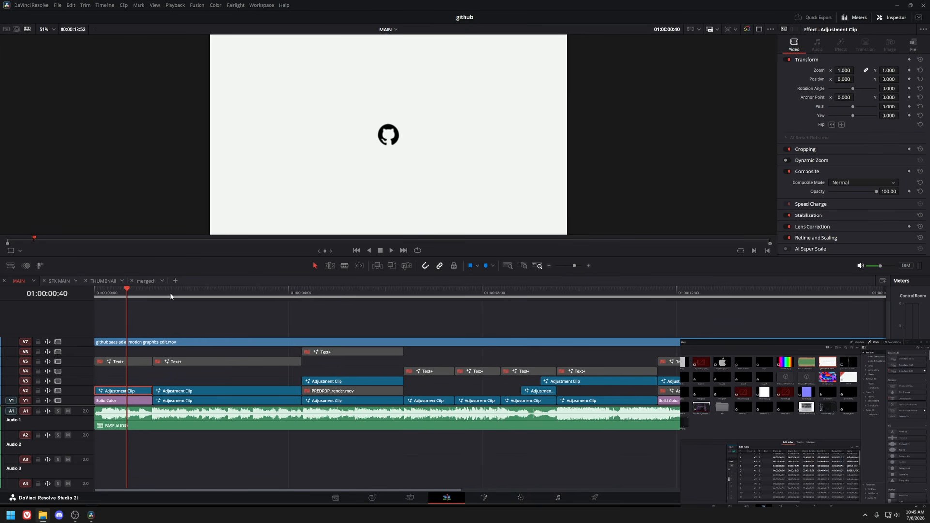
key(space)
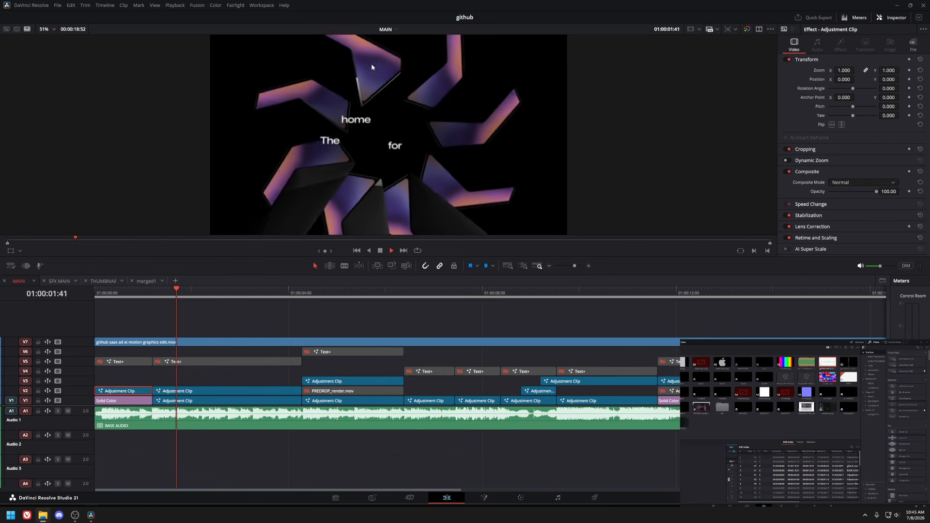
key(space)
key(space)
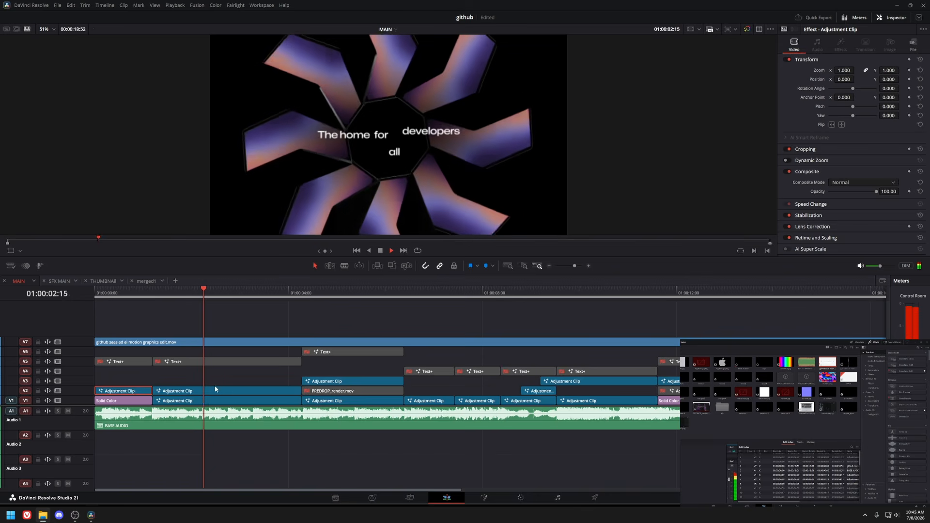
click(230, 401)
key(space)
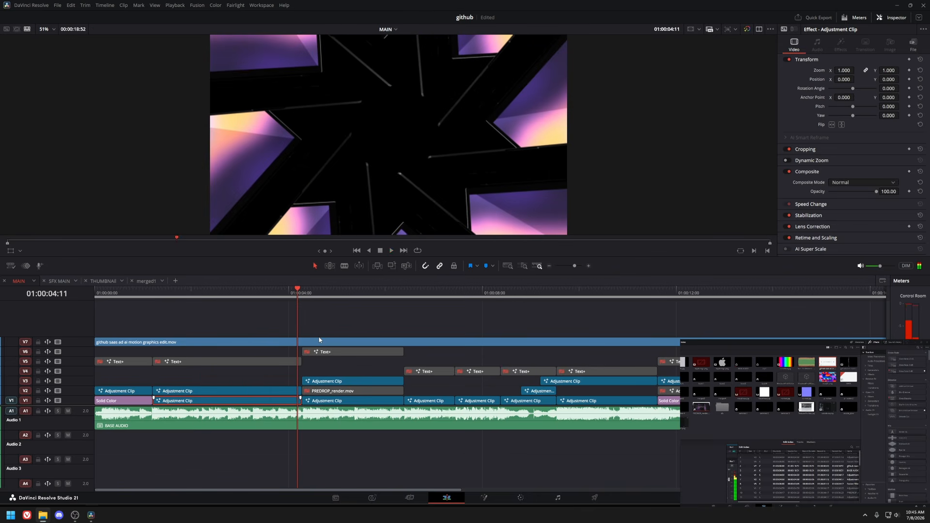
Open the clip in Fusion and view the MacBook model and the Merge3D2 node in the viewer.
key(shift+5)
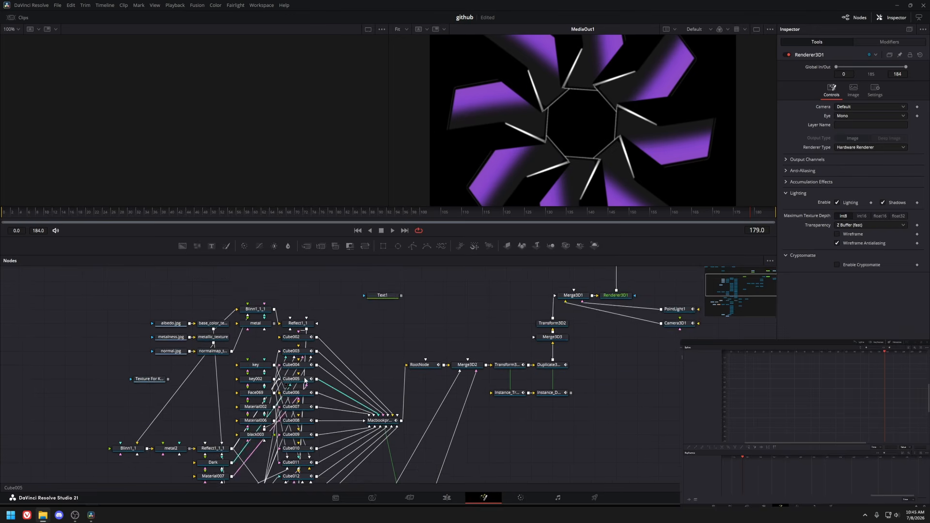
drag(314, 410, 288, 403)
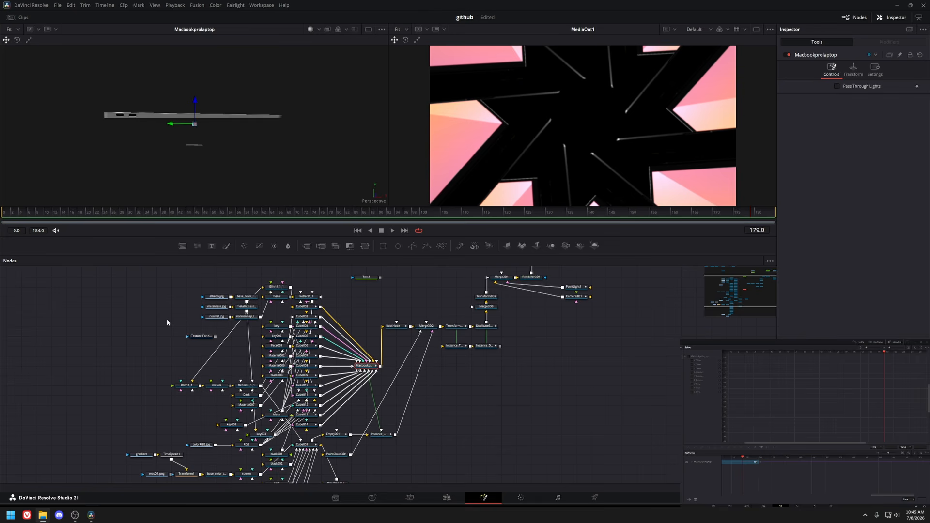
drag(217, 387, 214, 335)
drag(299, 342, 279, 375)
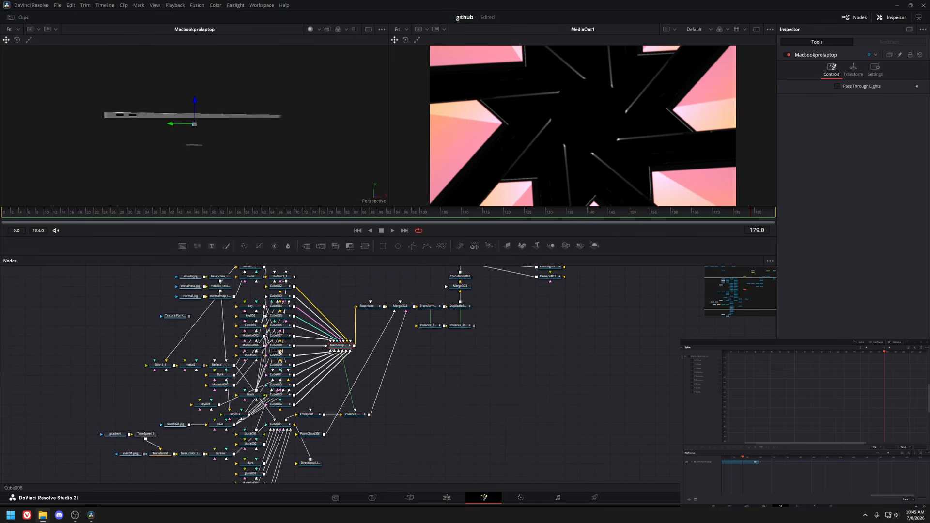
drag(174, 126, 235, 151)
click(400, 307)
key(1)
scroll(216, 139, down, 4)
drag(352, 327, 353, 339)
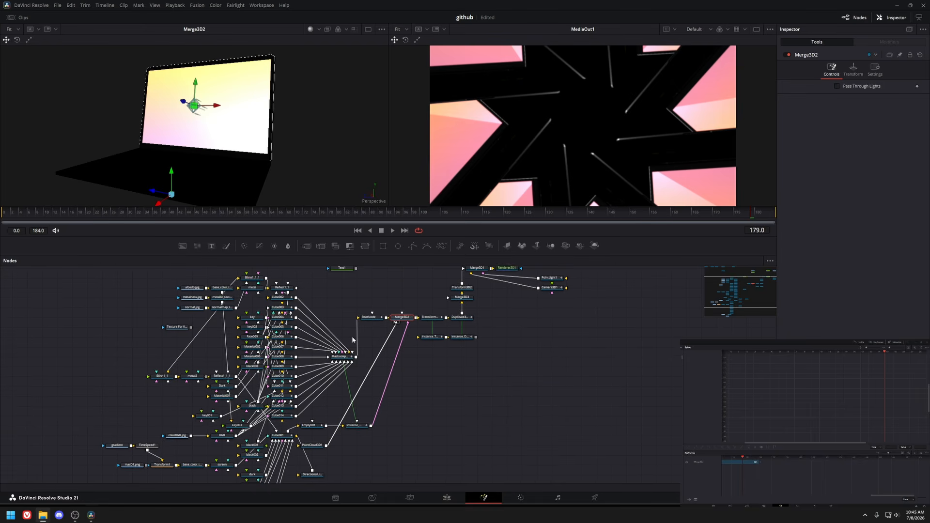
Examine the laptop's material nodes and the screen texture branch in the node graph.
scroll(194, 384, up, 3)
drag(194, 384, 226, 359)
mouse_move(136, 344)
mouse_down()
mouse_move(215, 357)
mouse_move(198, 388)
mouse_move(204, 351)
mouse_move(216, 357)
mouse_move(170, 344)
mouse_move(224, 412)
mouse_up()
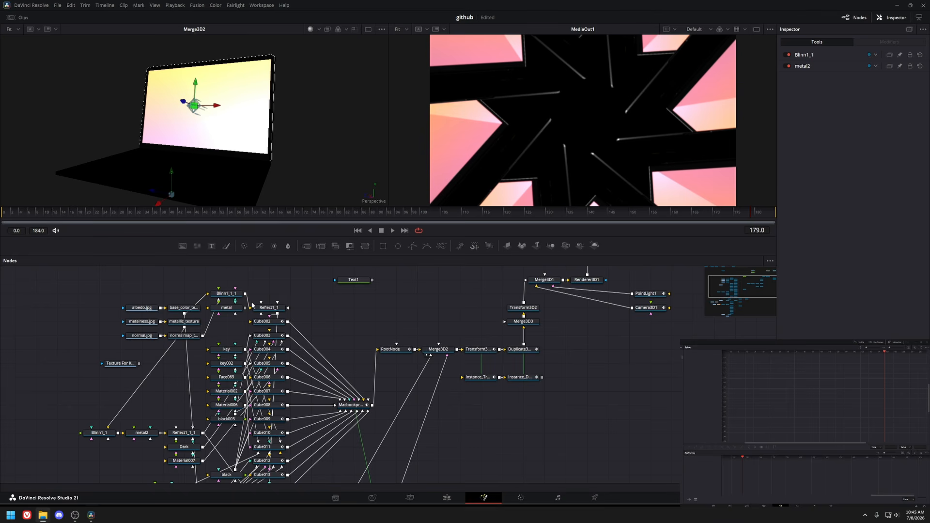
drag(263, 368, 298, 342)
drag(246, 181, 256, 198)
click(310, 30)
drag(298, 92, 252, 145)
drag(235, 373, 236, 303)
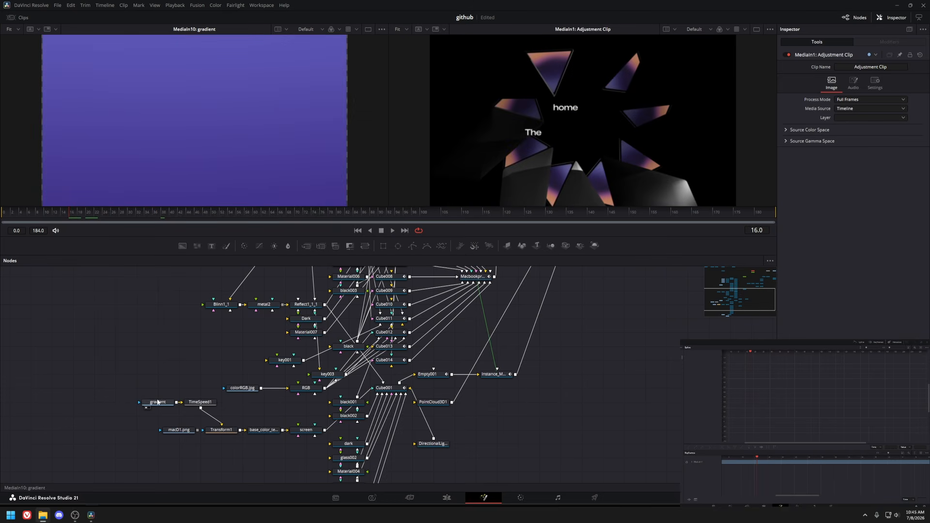
View the screen material and the Cube001 screen surface in the viewer.
click(157, 402)
drag(280, 426, 253, 405)
click(281, 411)
key(1)
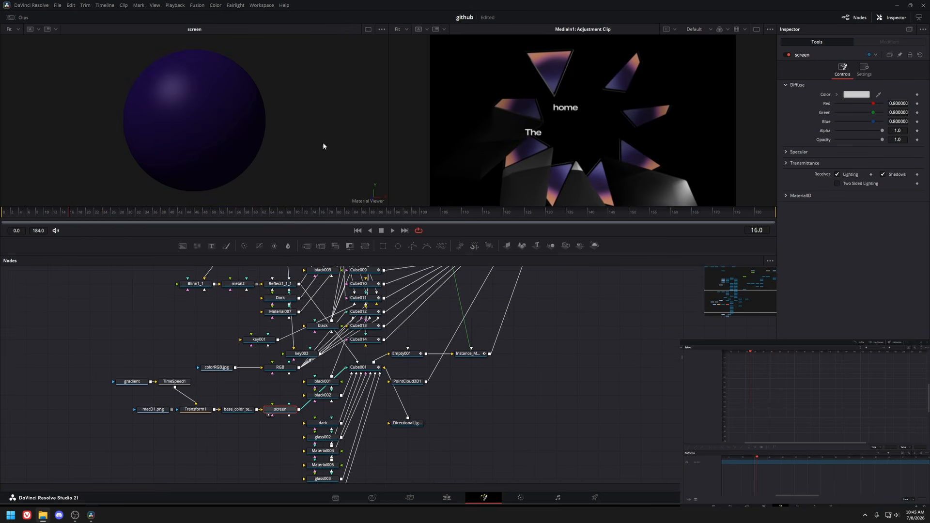
click(359, 368)
key(1)
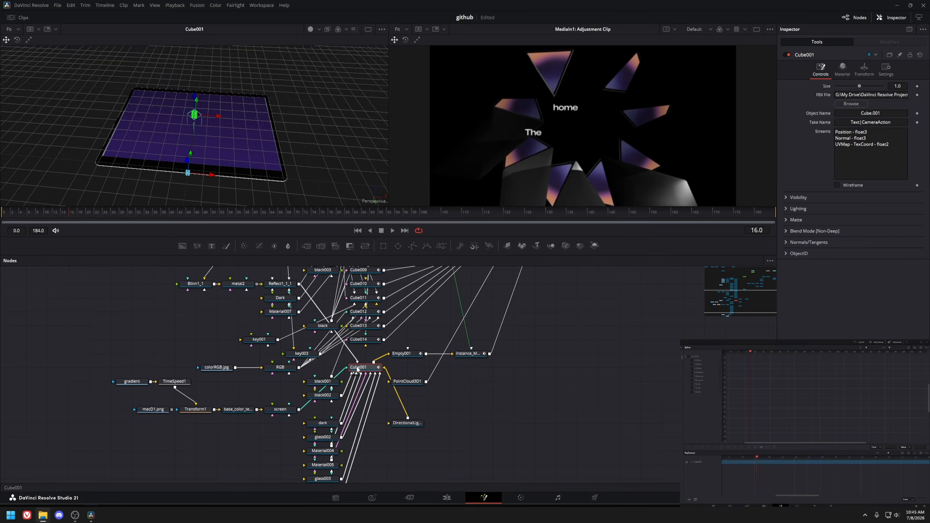
Inspect the screen texture chain: macD1.png, gradient, TimeSpeed1, Transform1 and base_color_texture_2 nodes.
click(280, 409)
click(154, 410)
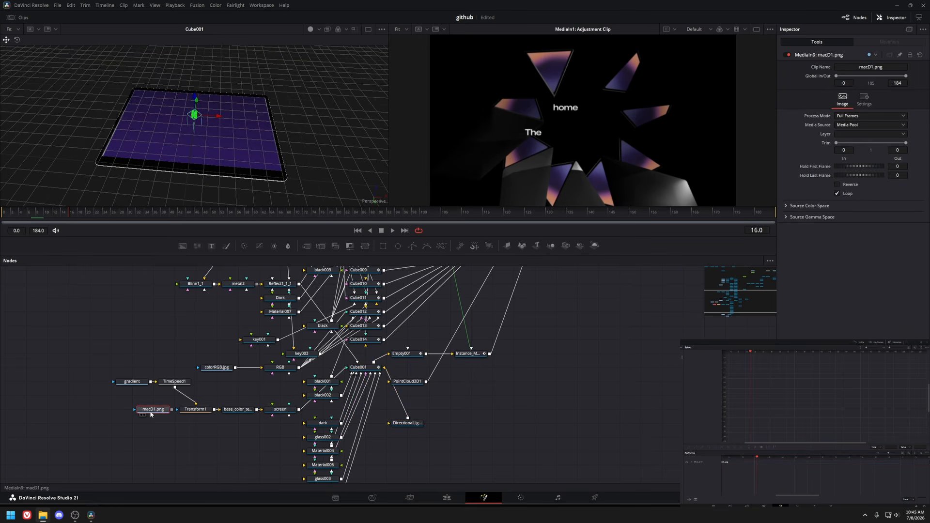
key(1)
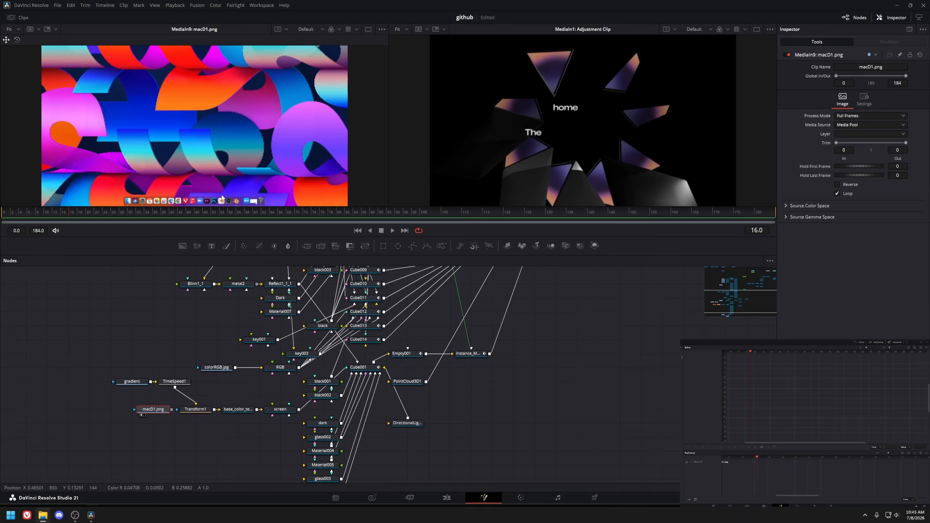
click(132, 381)
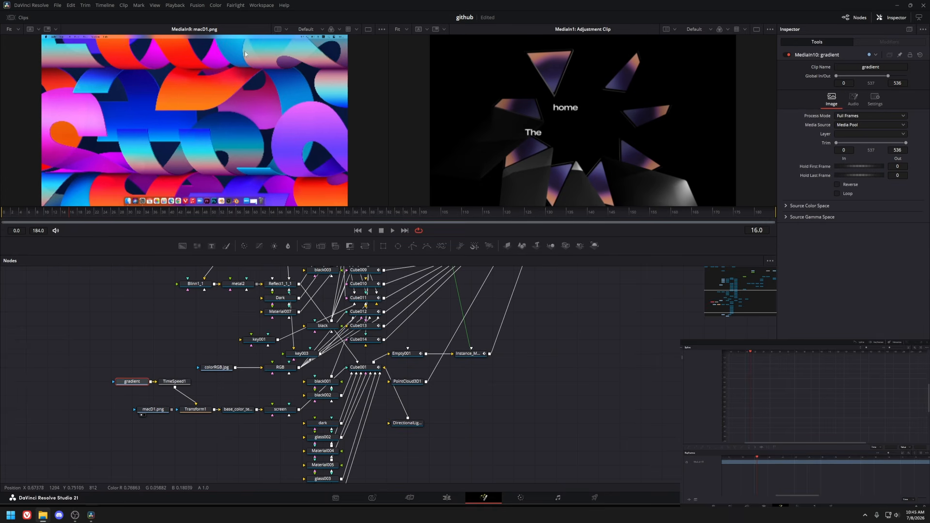
drag(161, 349, 149, 329)
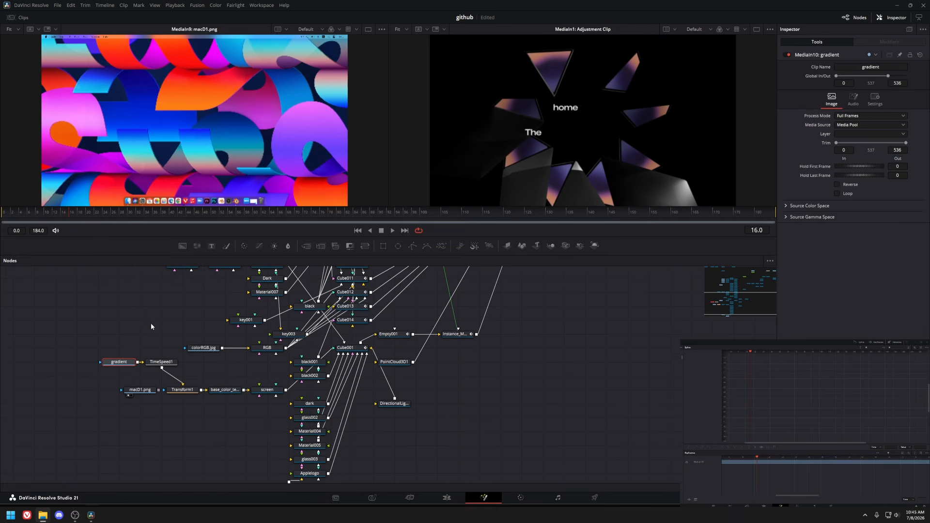
key(1)
click(161, 362)
key(1)
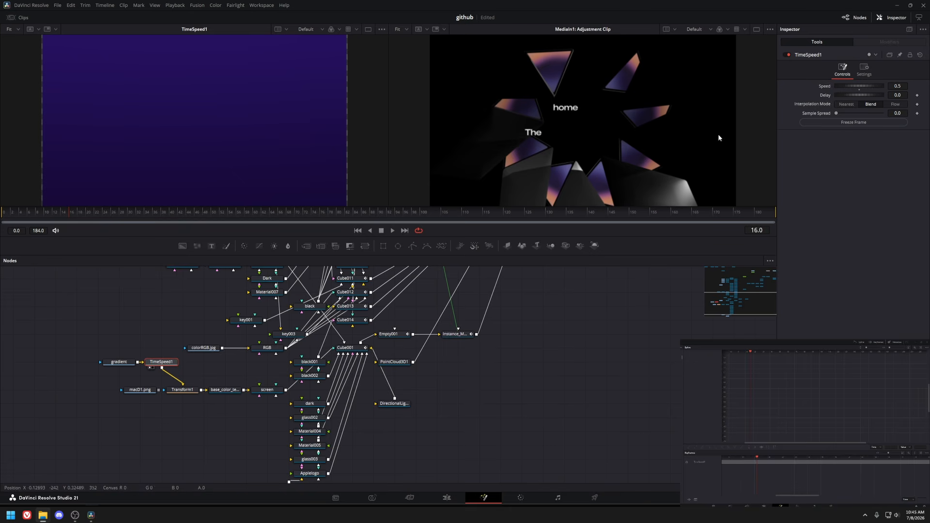
click(183, 390)
key(1)
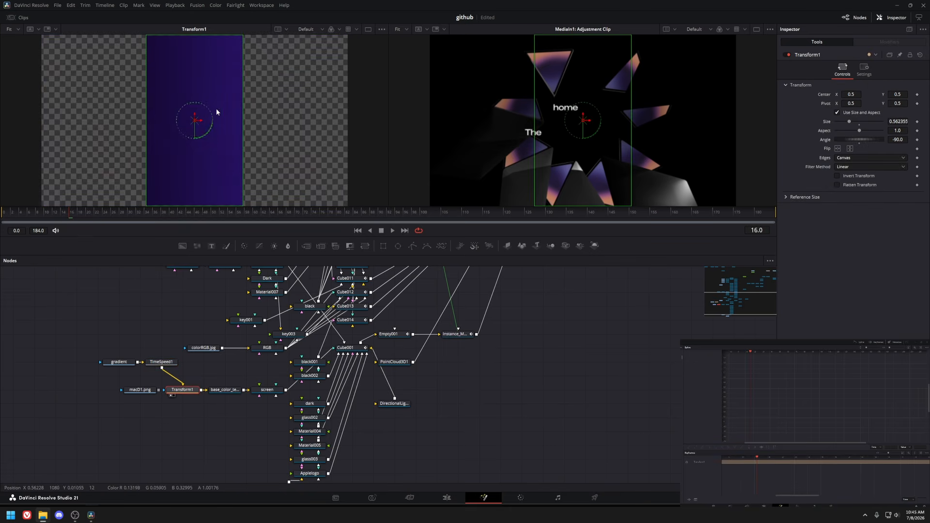
click(224, 392)
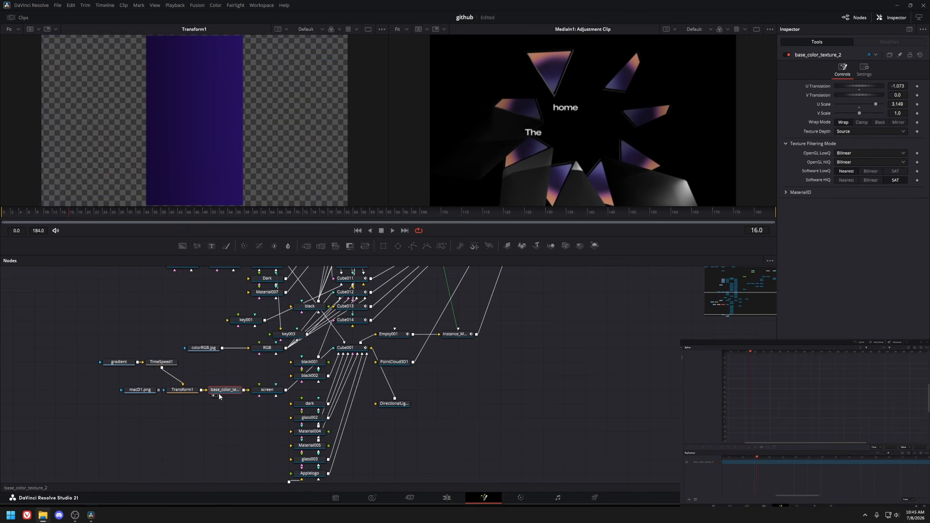
key(1)
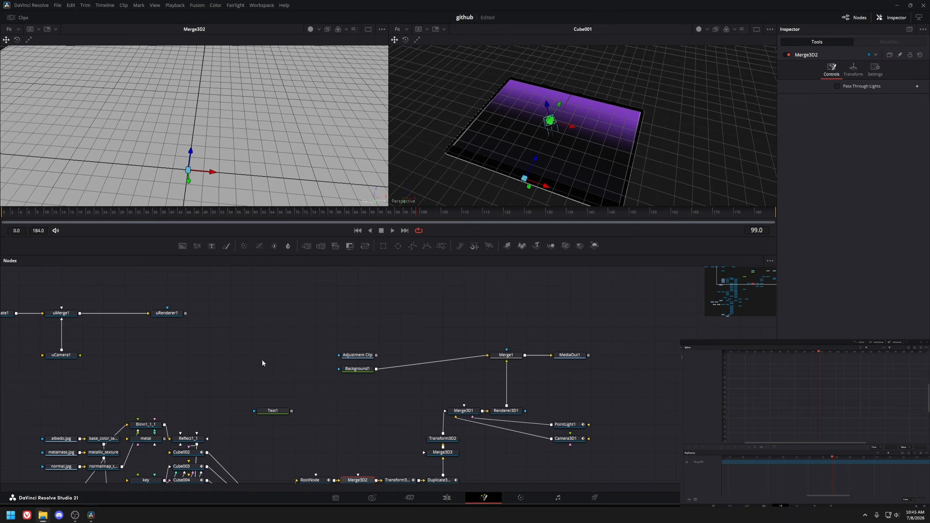
Inspect the Transform3D1 and Duplicate3D1 nodes that arrange the laptop copies in a ring.
click(394, 363)
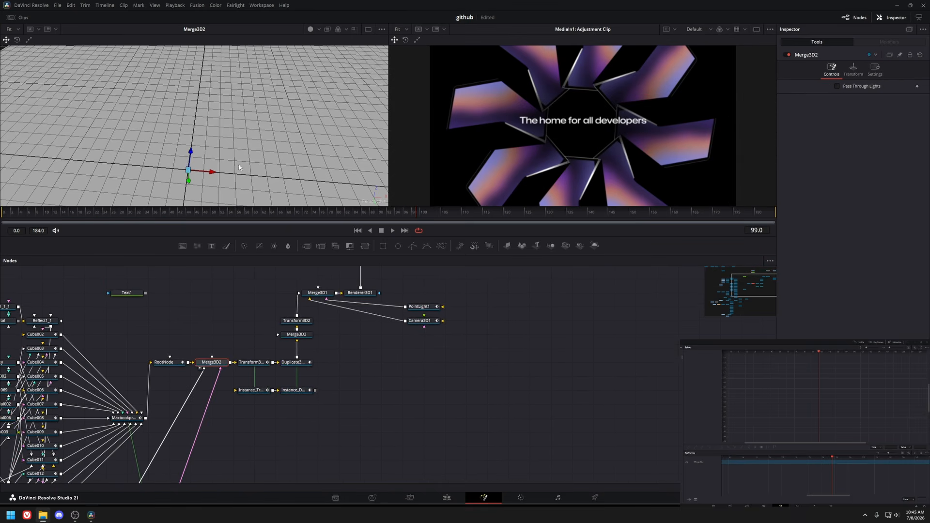
scroll(239, 168, down, 5)
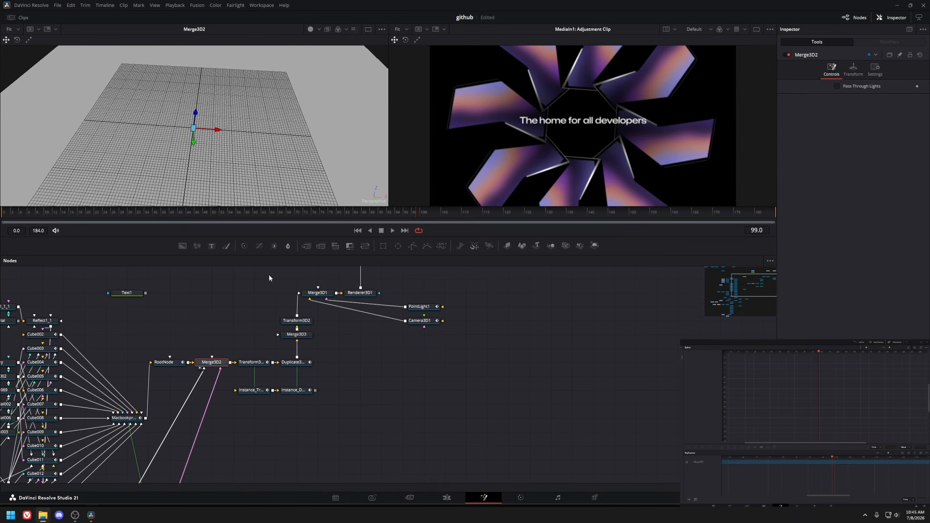
key(f)
drag(290, 118, 295, 166)
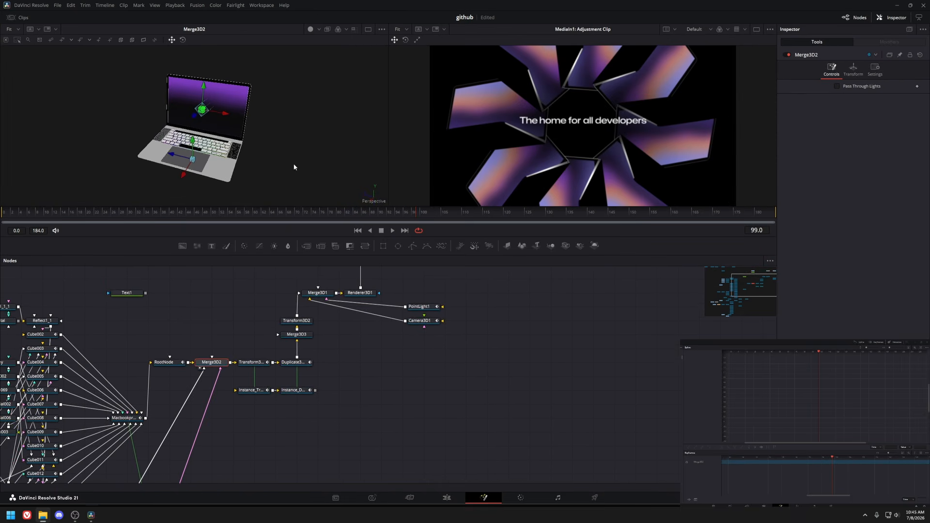
click(252, 363)
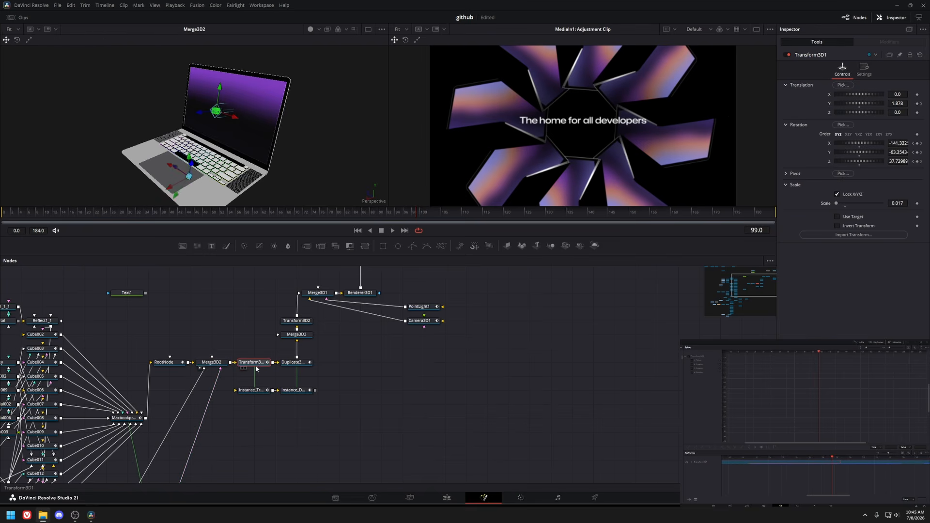
key(f)
drag(278, 144, 323, 114)
click(300, 368)
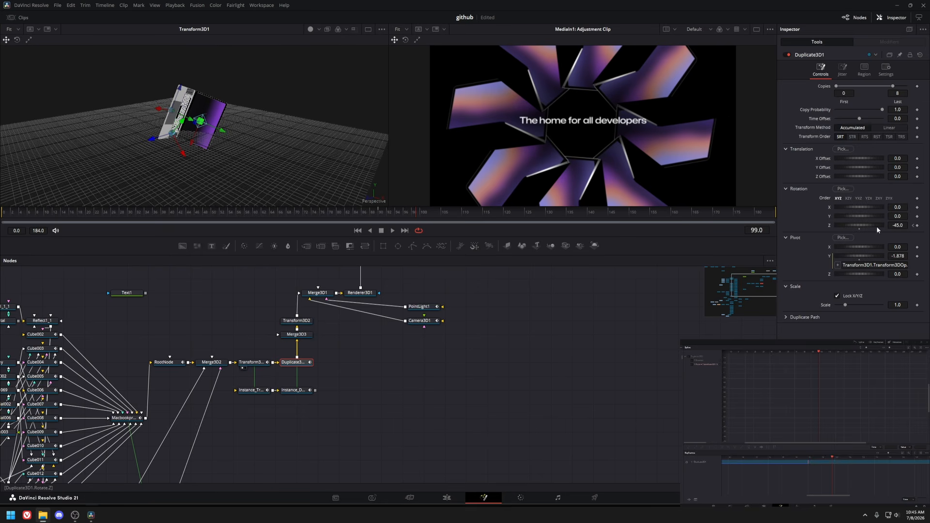
key(1)
drag(383, 160, 210, 127)
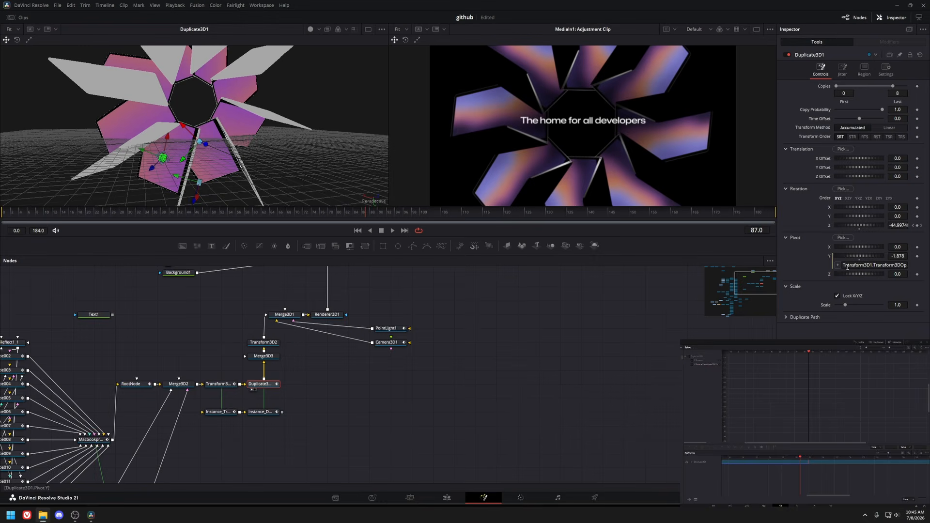
scroll(263, 150, down, 5)
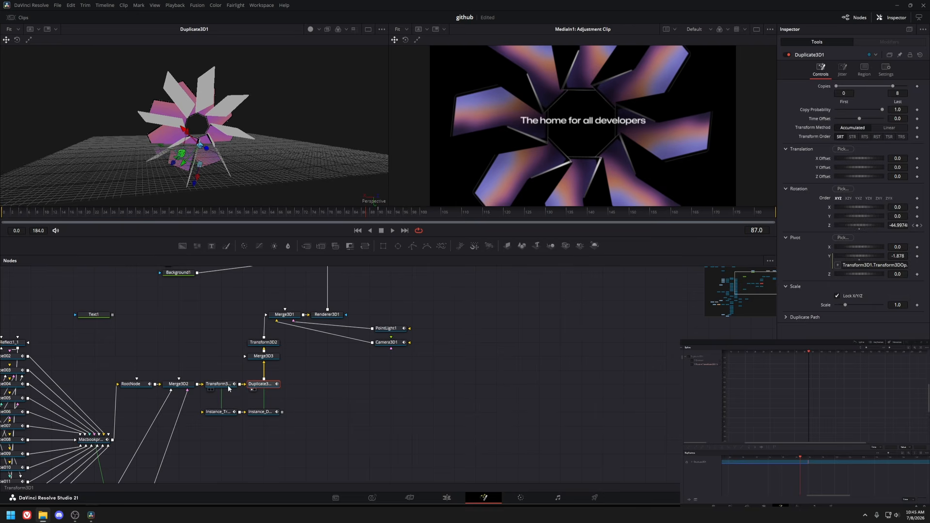
key(1)
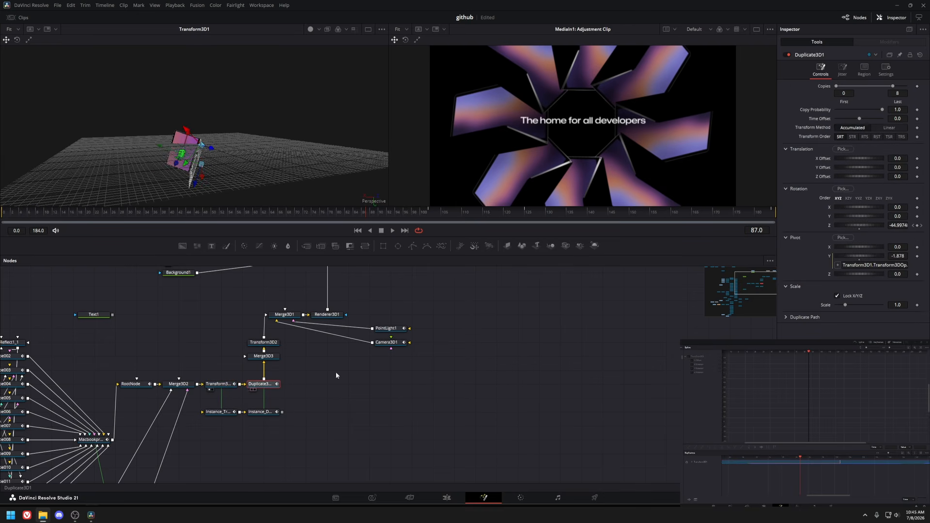
key(1)
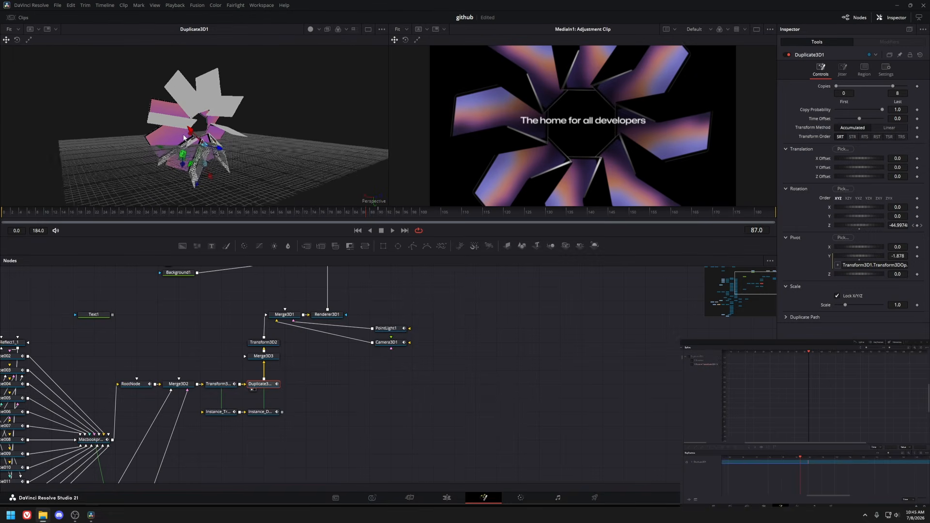
Inspect the Transform3D2, Merge3D1 and Camera3D1 nodes, orbiting the 3D scene in the viewer.
click(266, 341)
key(1)
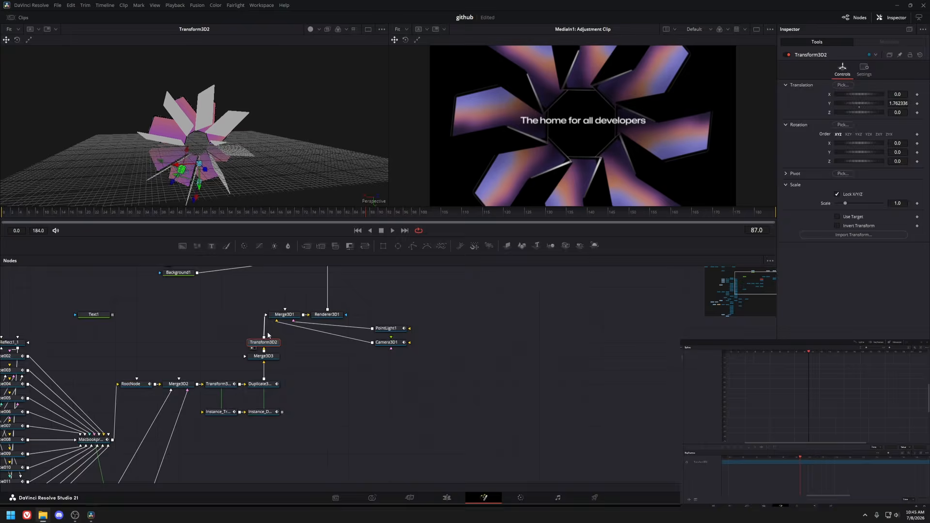
click(285, 314)
key(1)
drag(280, 156, 301, 146)
click(378, 341)
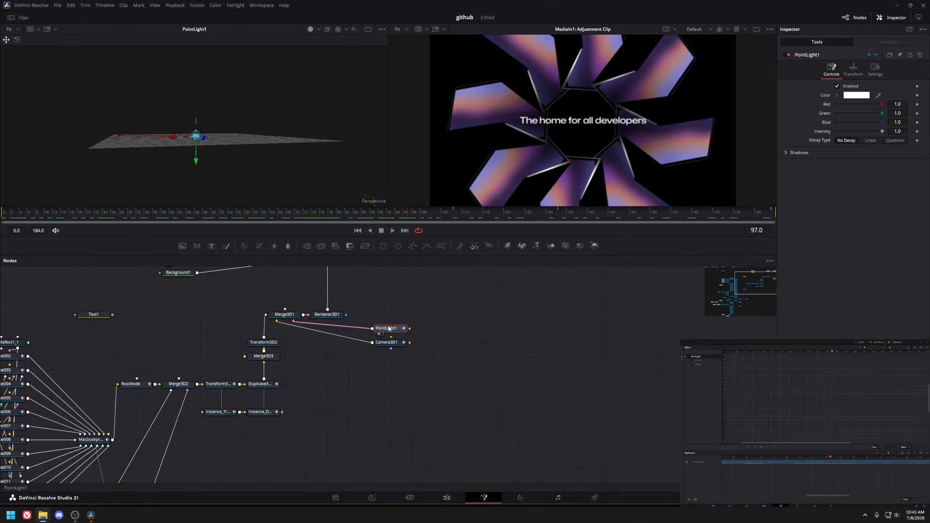
drag(233, 114, 261, 178)
drag(402, 180, 232, 174)
drag(247, 216, 28, 216)
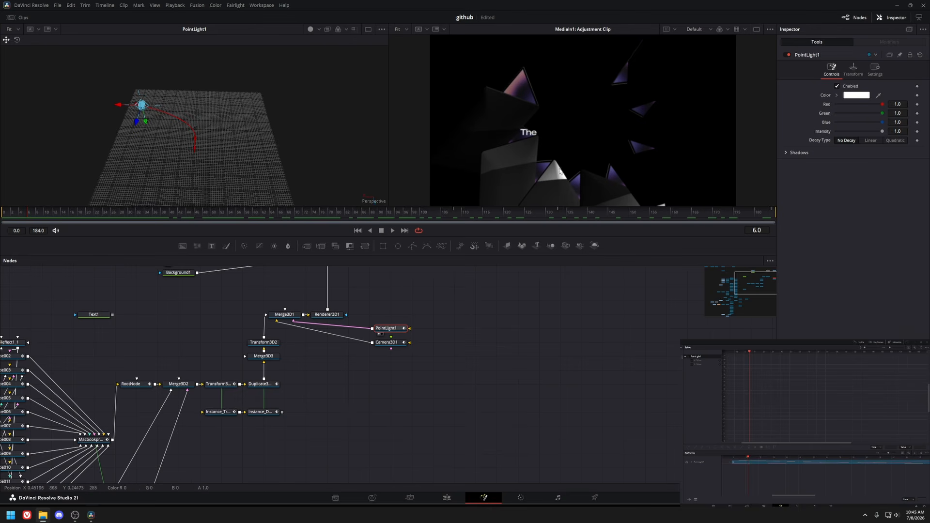
Scrub through the animation, inspect the point light, and view the Renderer3D1 output.
drag(68, 213, 385, 222)
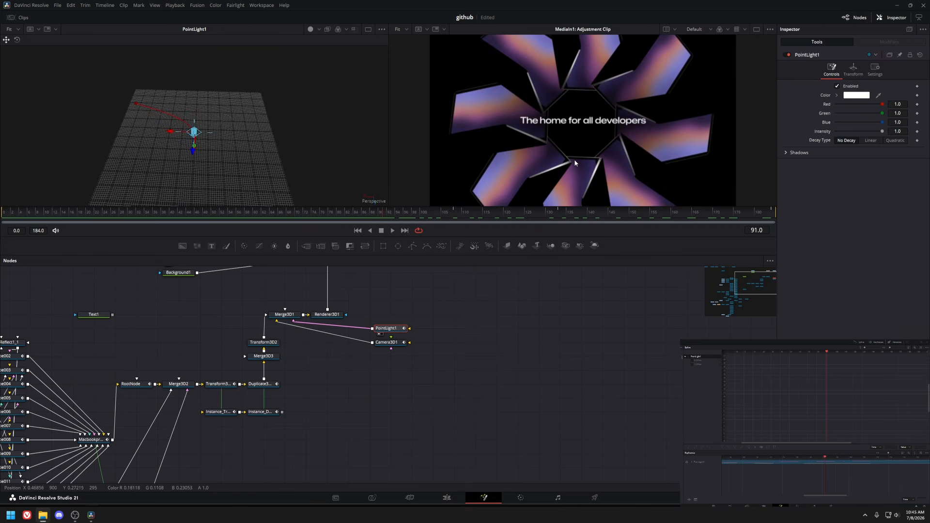
drag(422, 213, 336, 237)
drag(361, 309, 358, 375)
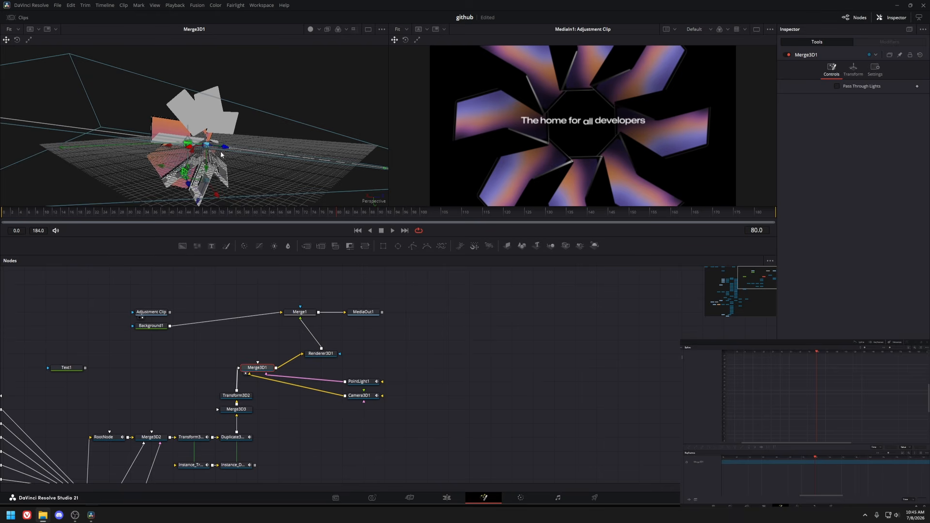
drag(220, 152, 289, 148)
mouse_move(329, 357)
mouse_down()
mouse_move(423, 331)
mouse_move(332, 339)
mouse_up()
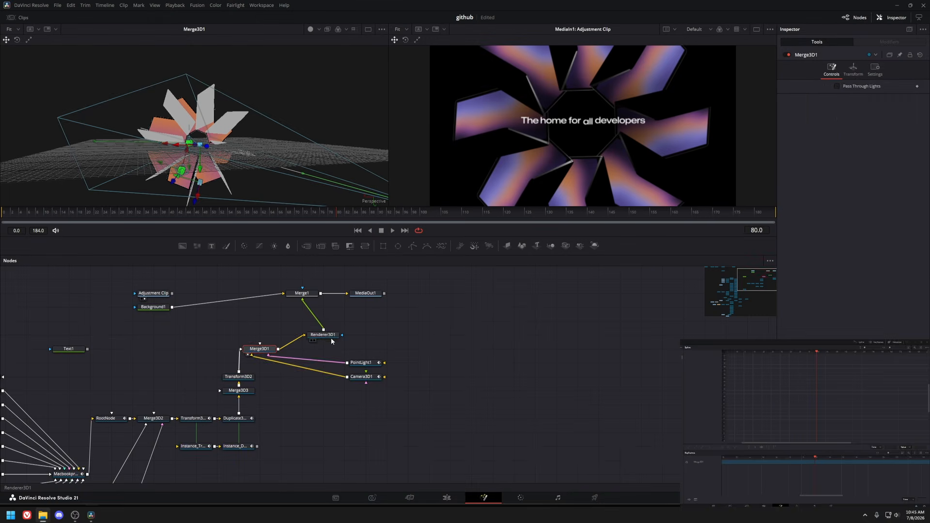
click(332, 334)
key(1)
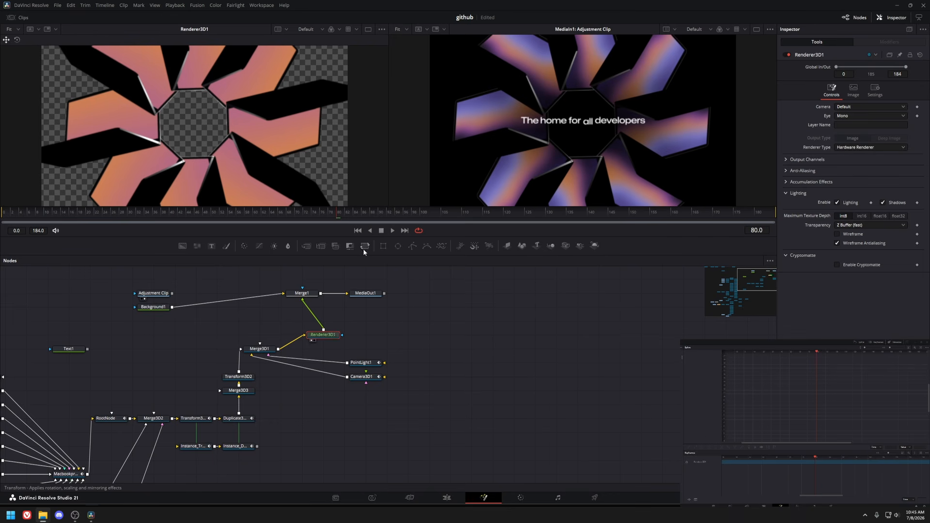
Scrub through the laptop ring animation and return to the edit timeline.
mouse_move(206, 217)
mouse_down()
mouse_move(133, 216)
mouse_move(189, 214)
mouse_up()
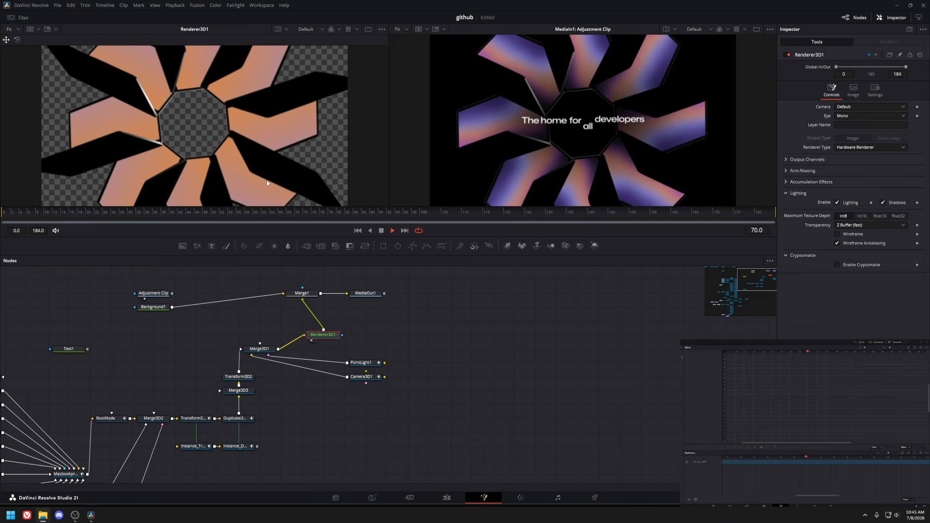
key(shift+4)
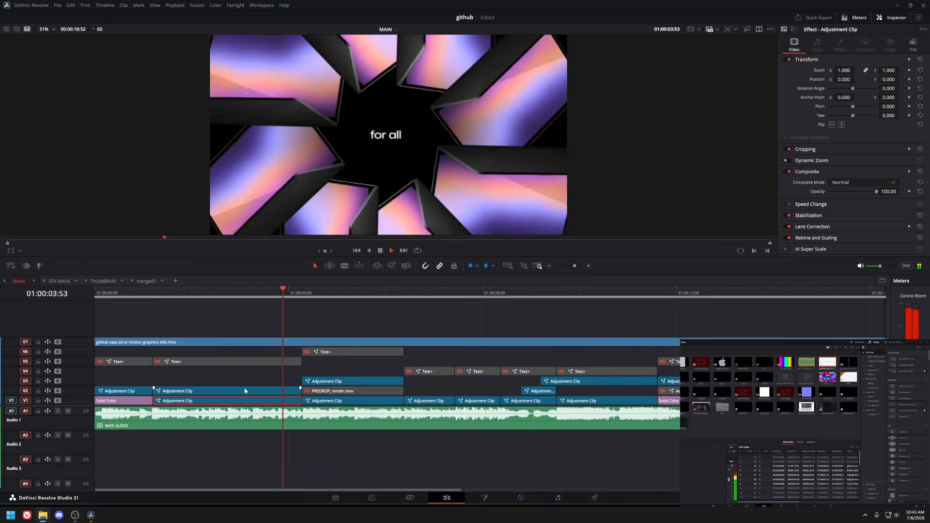
Open the headline text adjustment clip's Fusion composition and play the animated text.
key(shift+5)
drag(385, 346, 299, 326)
click(263, 316)
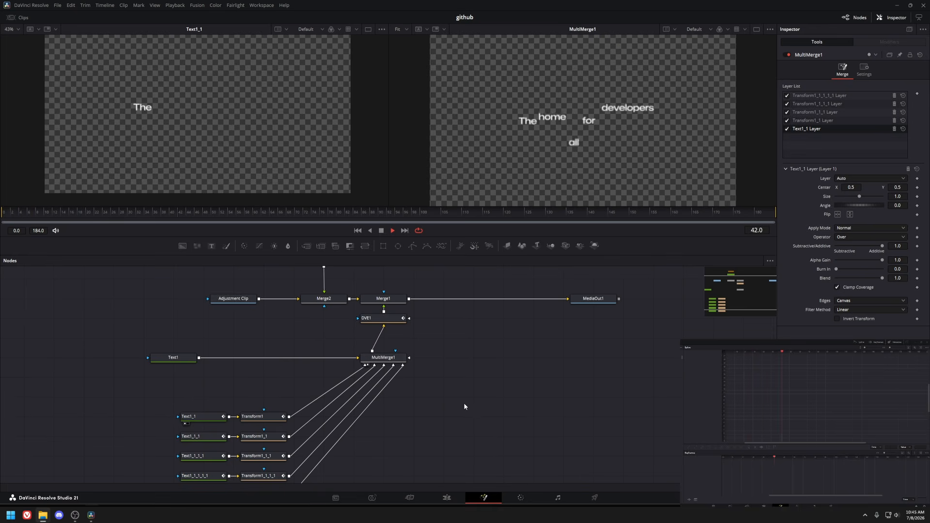
scroll(393, 348, up, 2)
key(space)
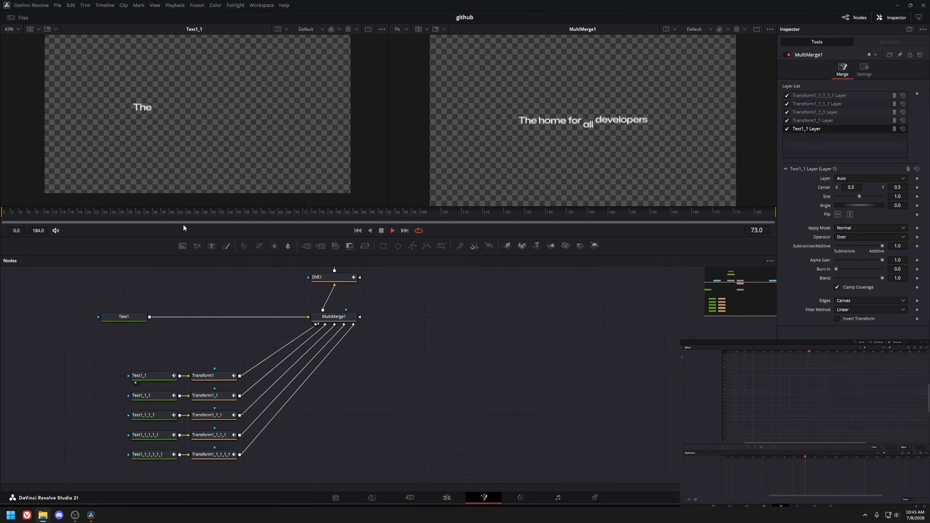
Inspect the Text1_1 node's text and shading settings while playing the first word's animation.
click(62, 212)
key(space)
click(153, 376)
click(4, 212)
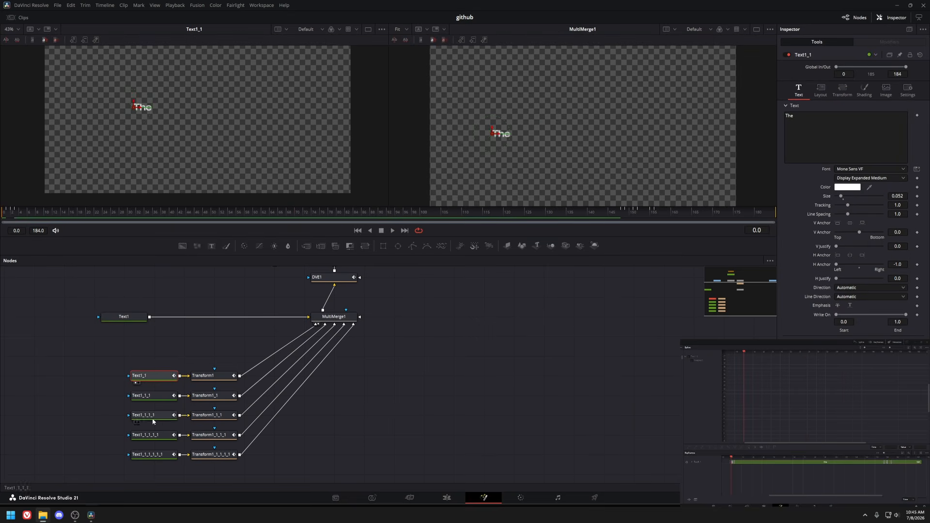
drag(153, 422, 191, 397)
click(525, 213)
click(14, 213)
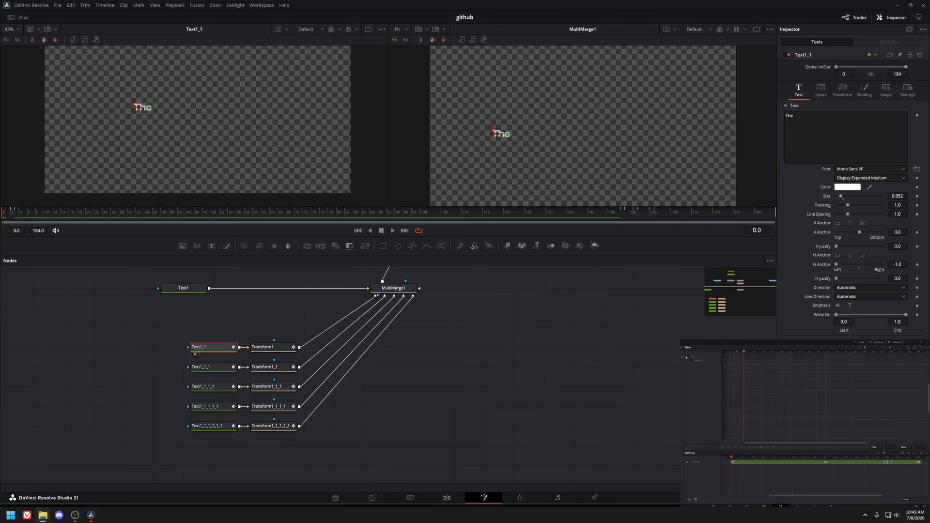
click(865, 90)
key(space)
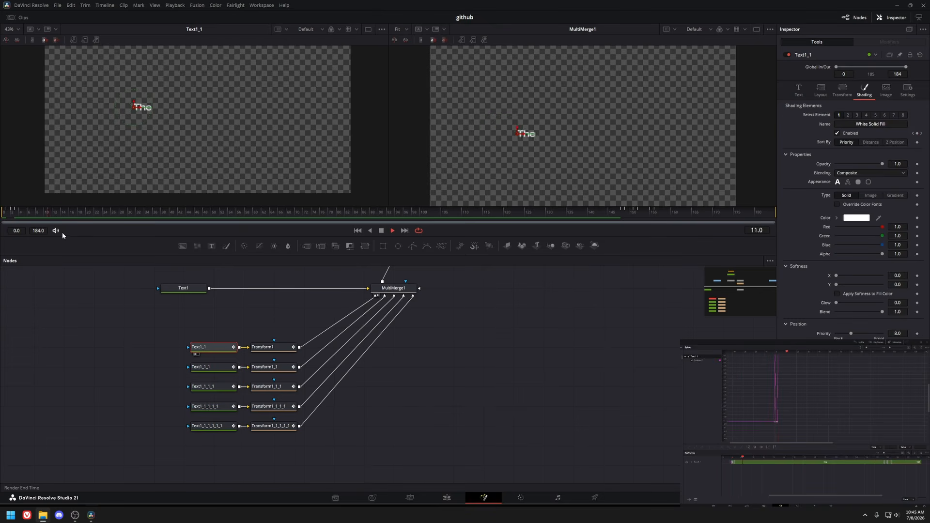
Inspect Transform1's animated Center curve in the spline editor while scrubbing the word's motion.
click(275, 346)
key(space)
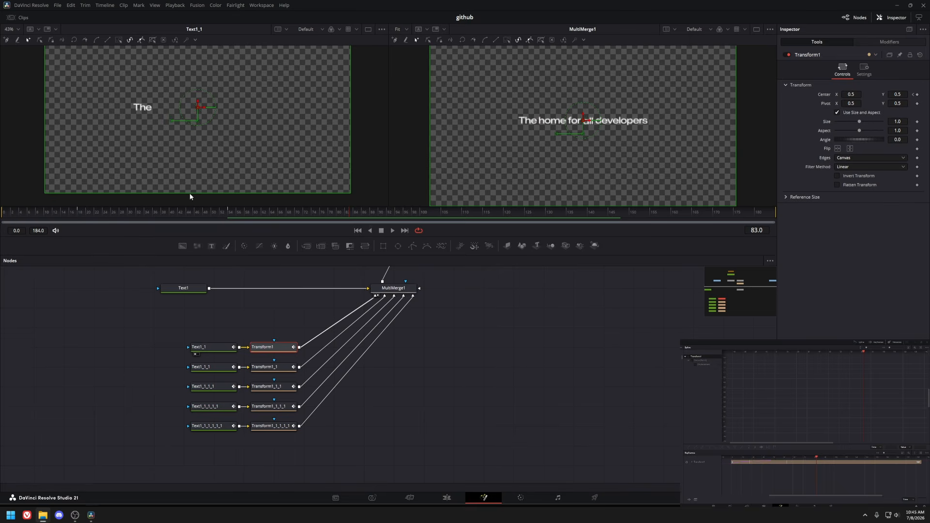
key(1)
drag(100, 213, 2, 214)
click(688, 357)
key(ctrl+f)
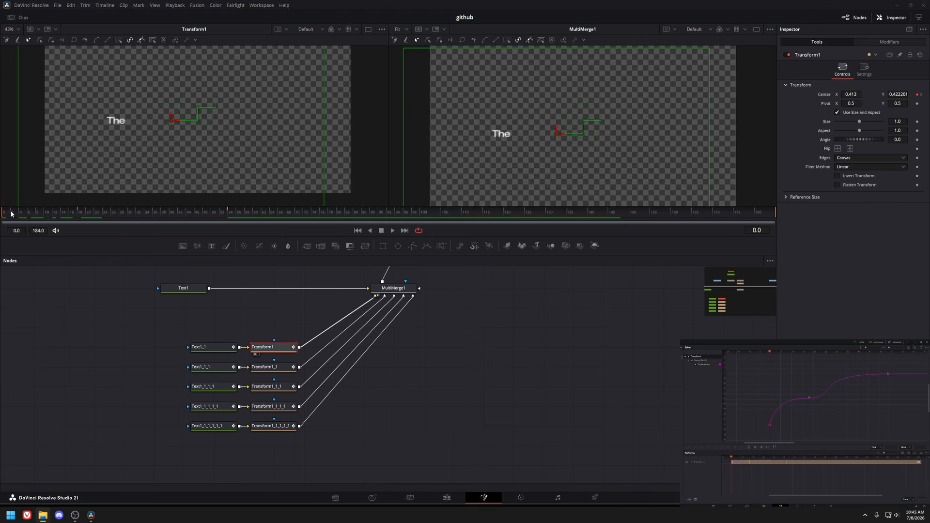
key(ctrl+f)
click(48, 217)
drag(48, 219, 75, 211)
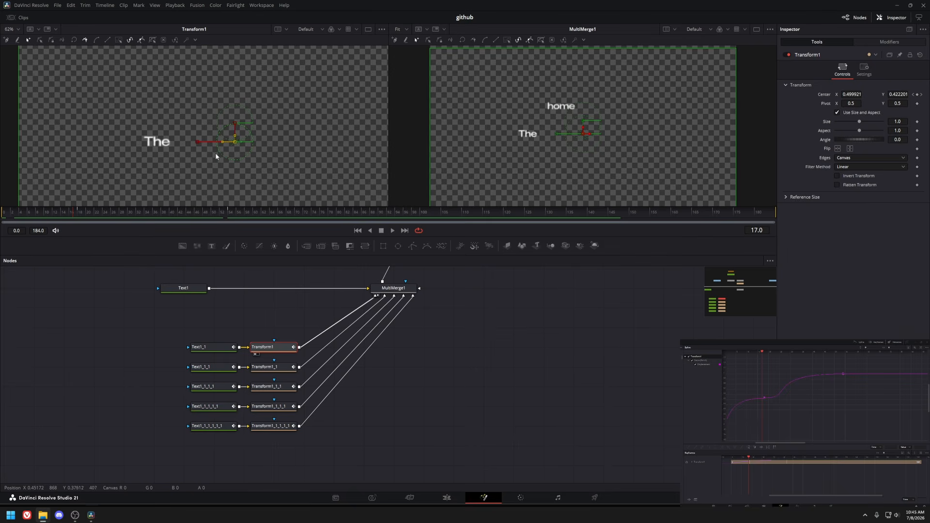
drag(247, 146, 249, 147)
drag(94, 211, 196, 213)
Compare the Transform1_1 and Transform1_1_1 animations, then display the splines of all text nodes together.
click(278, 368)
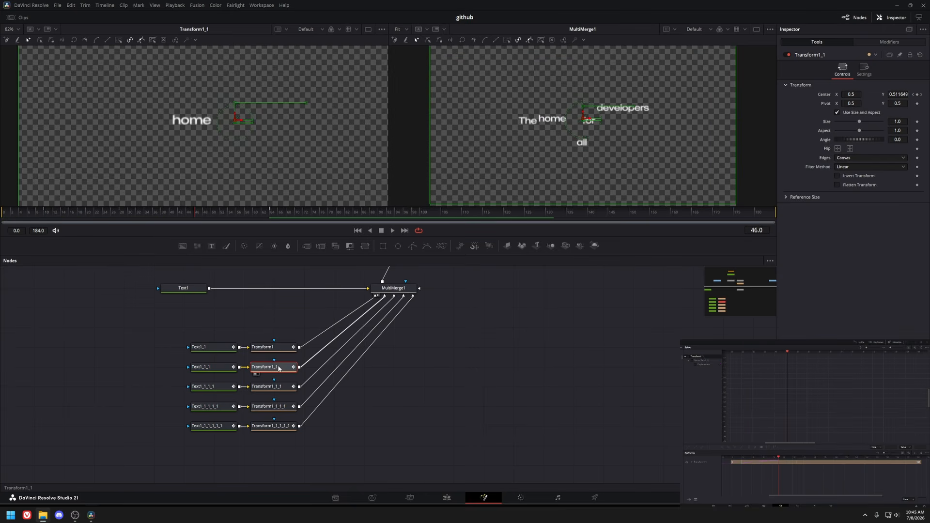
drag(105, 213, 240, 214)
click(272, 387)
click(49, 214)
key(space)
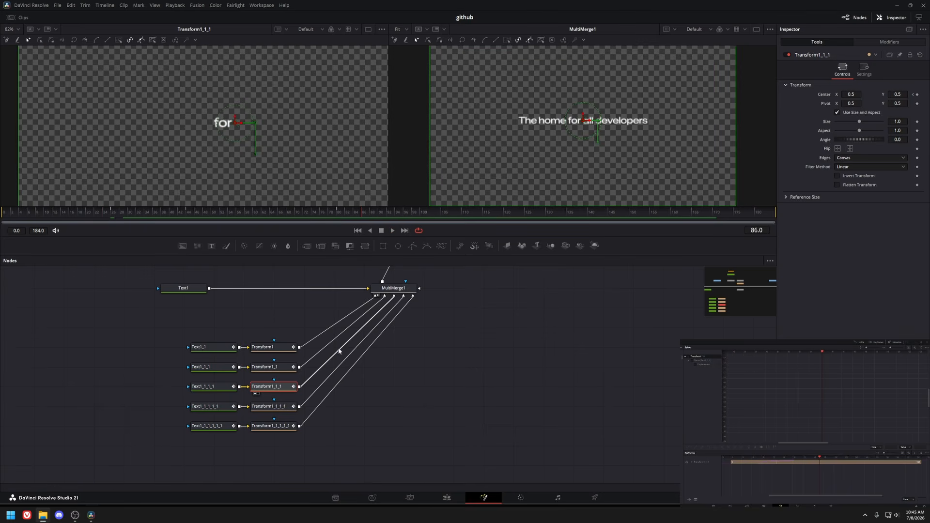
key(ctrl+a)
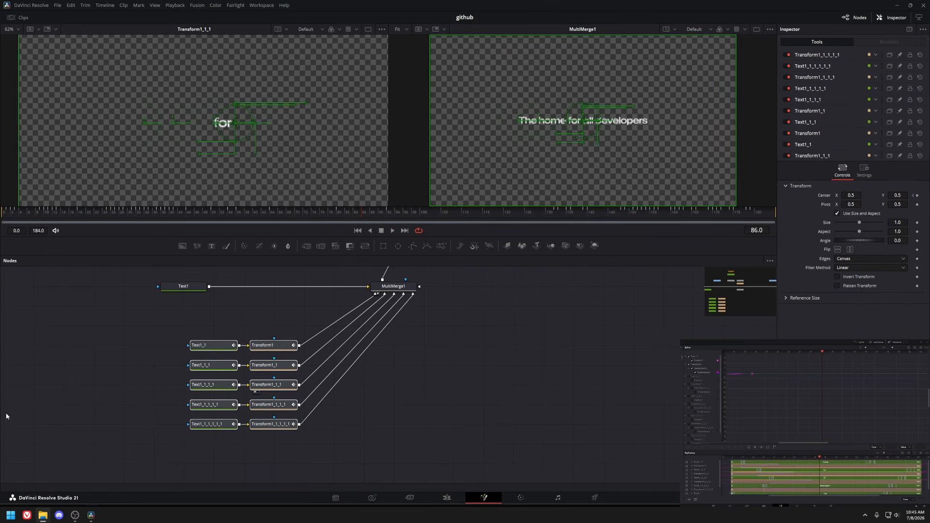
click(919, 367)
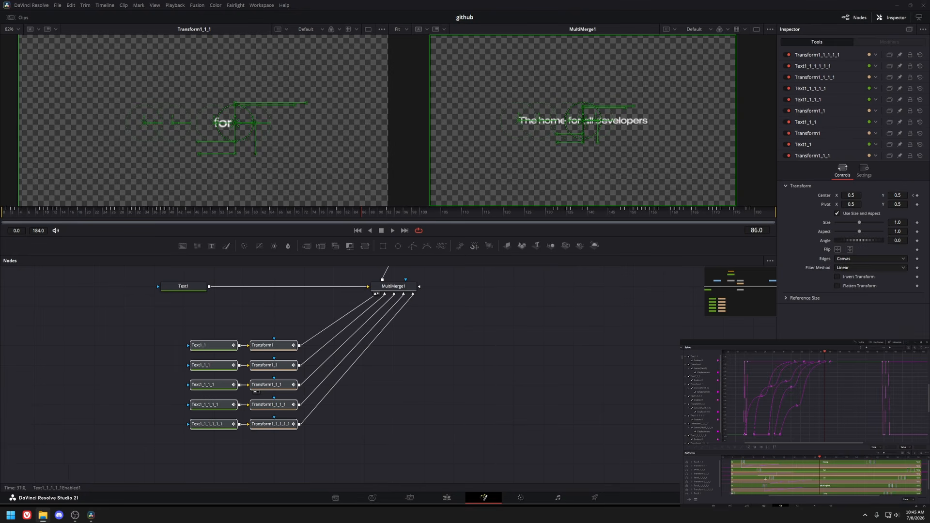
Inspect the staggered keyframe timing of the Text1_1 and Transform1_1 nodes in the keyframe editor.
drag(197, 316, 271, 349)
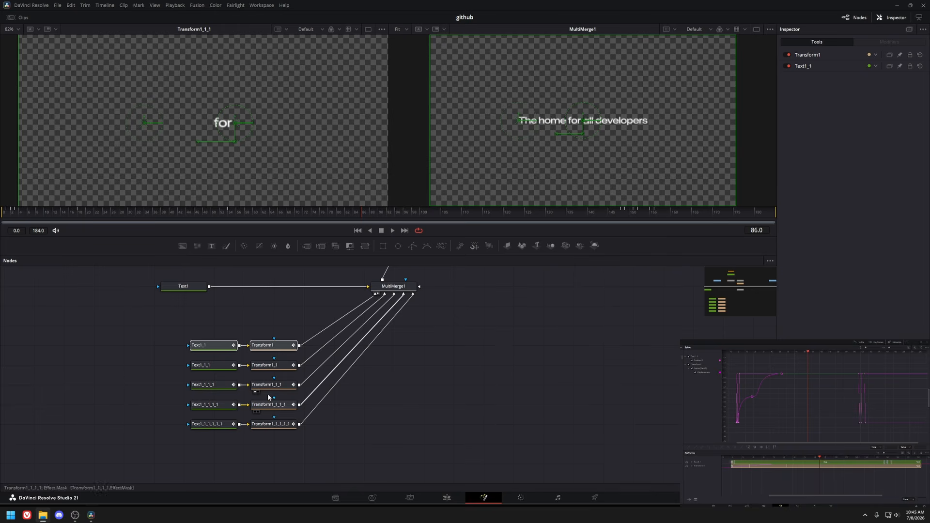
click(265, 364)
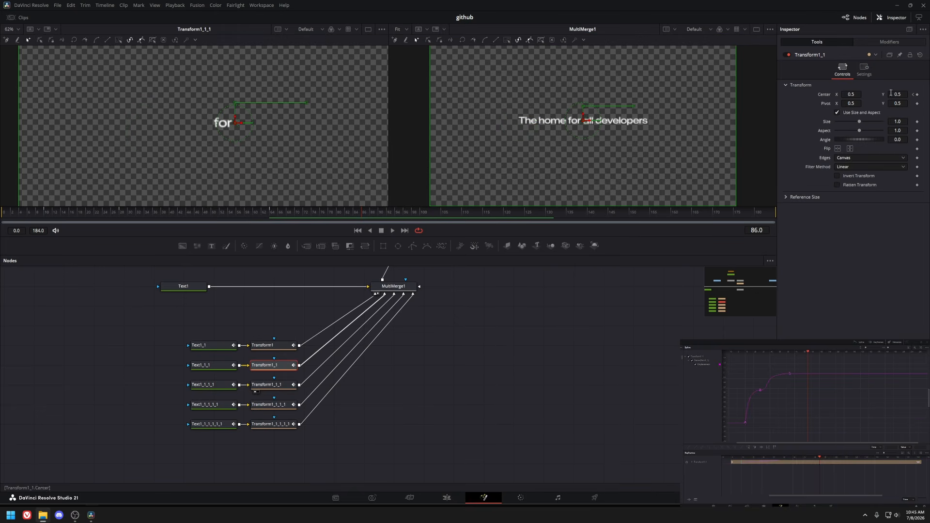
click(912, 97)
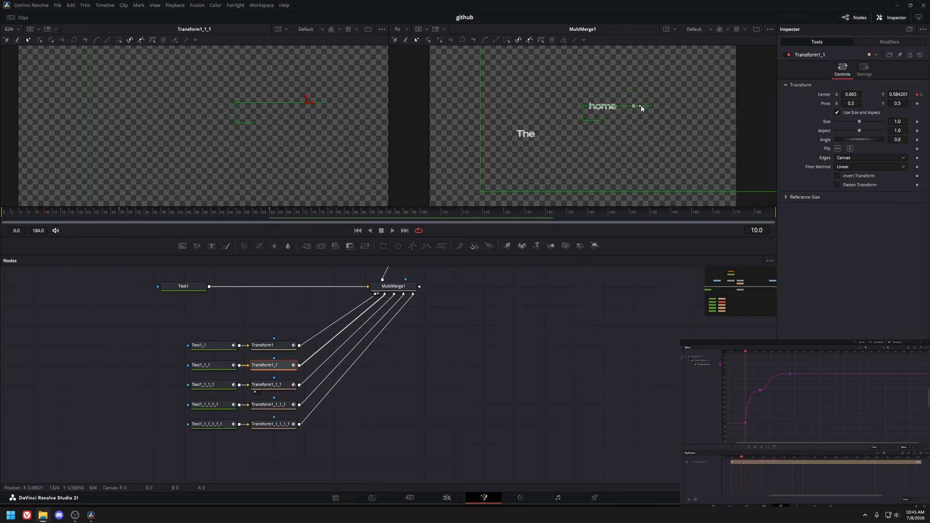
key(space)
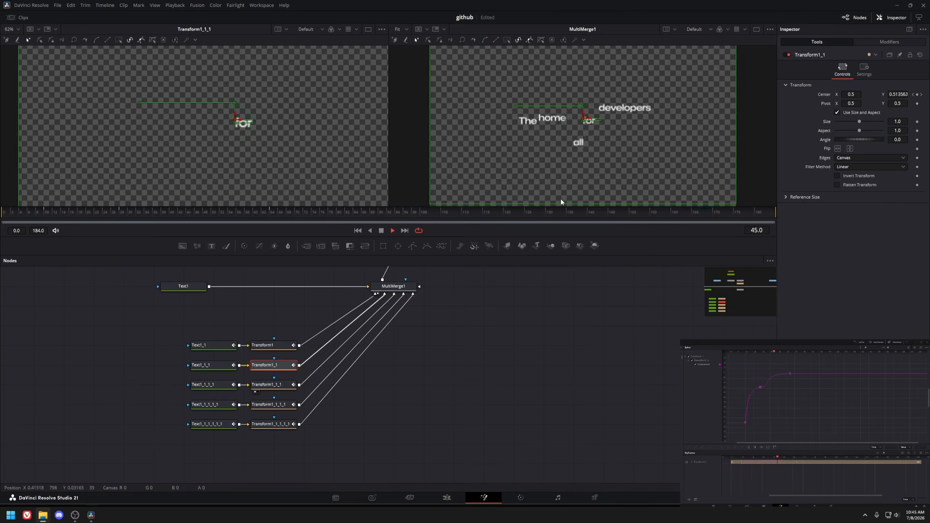
key(space)
drag(312, 357, 166, 380)
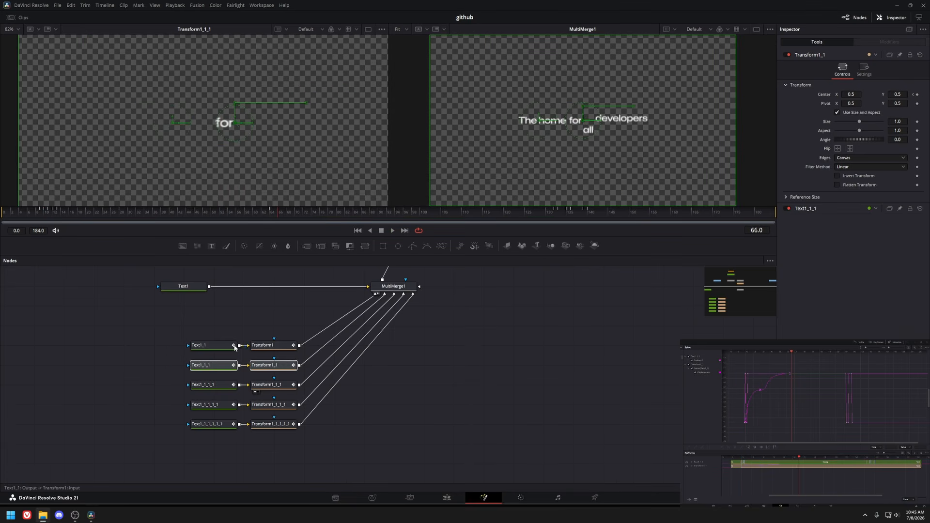
click(692, 464)
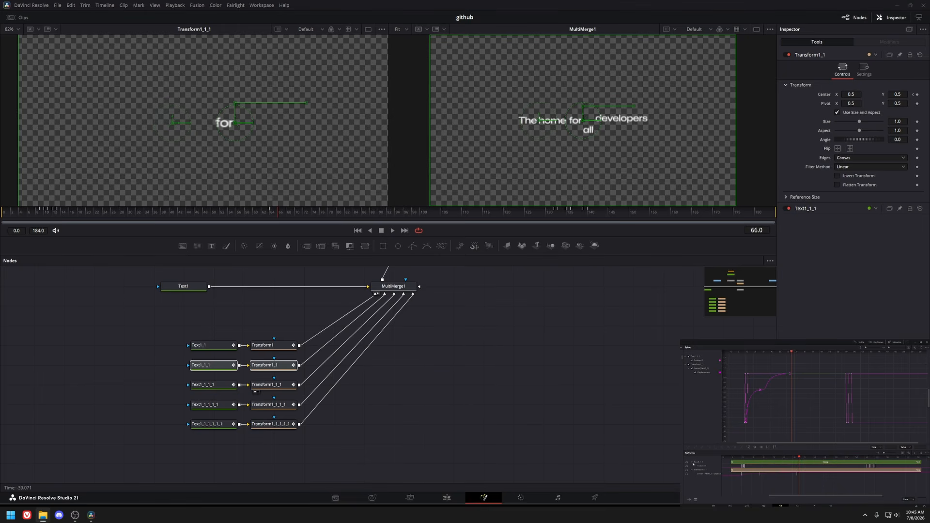
drag(730, 487, 883, 466)
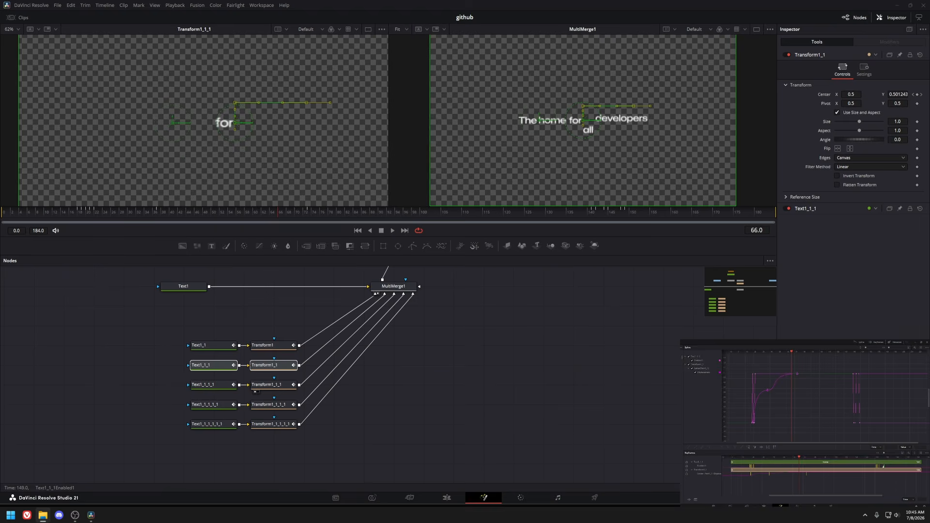
key(space)
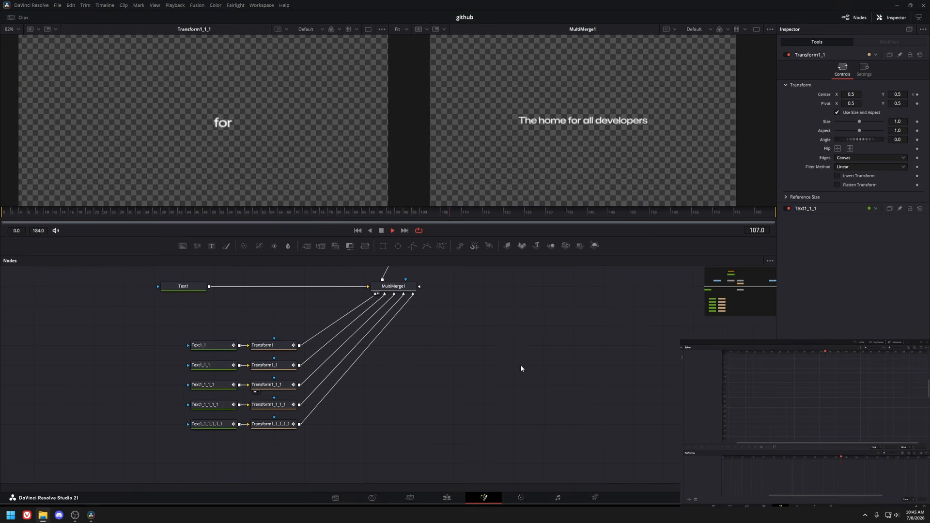
Play through the headline and repositories text sections on the edit timeline.
click(447, 498)
click(233, 289)
key(space)
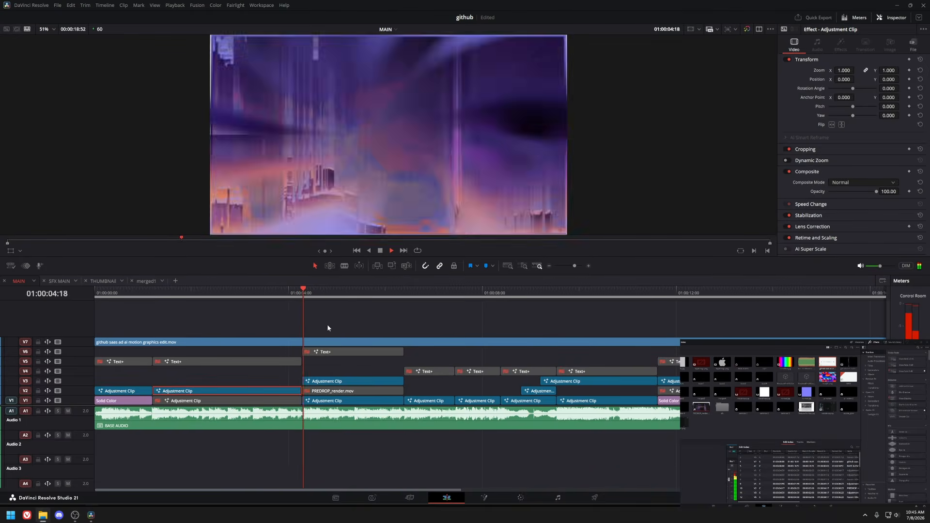
key(space)
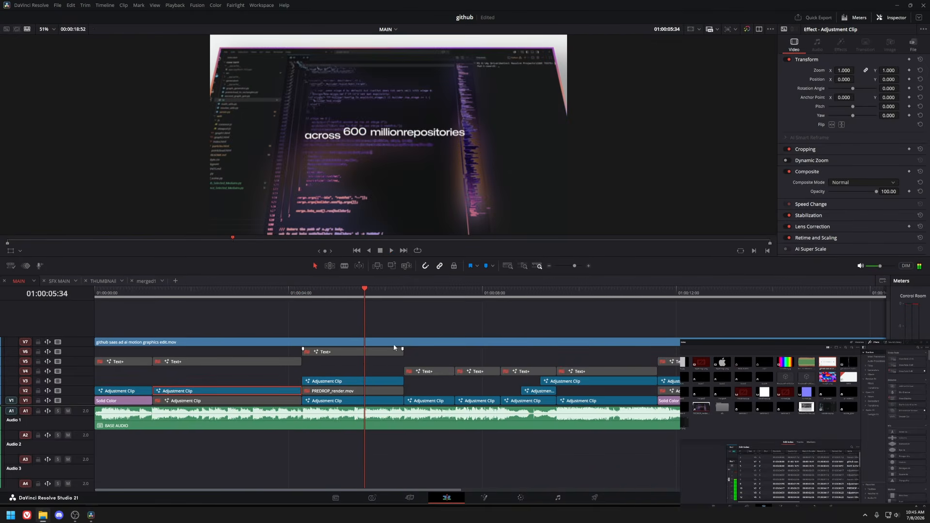
click(333, 291)
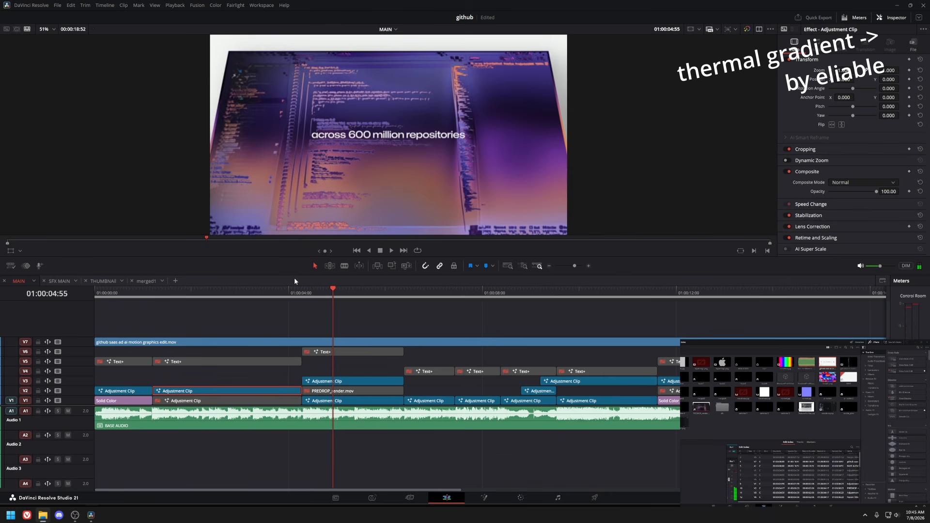
click(360, 318)
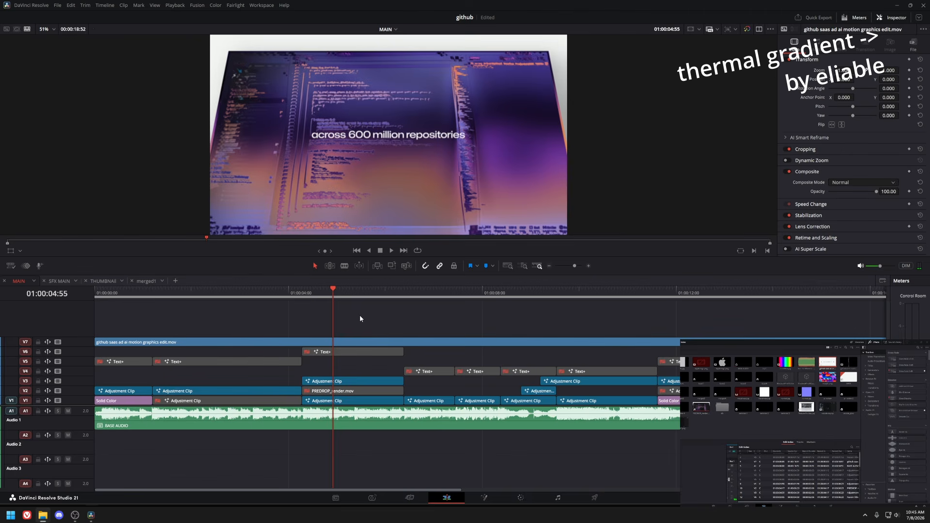
click(353, 401)
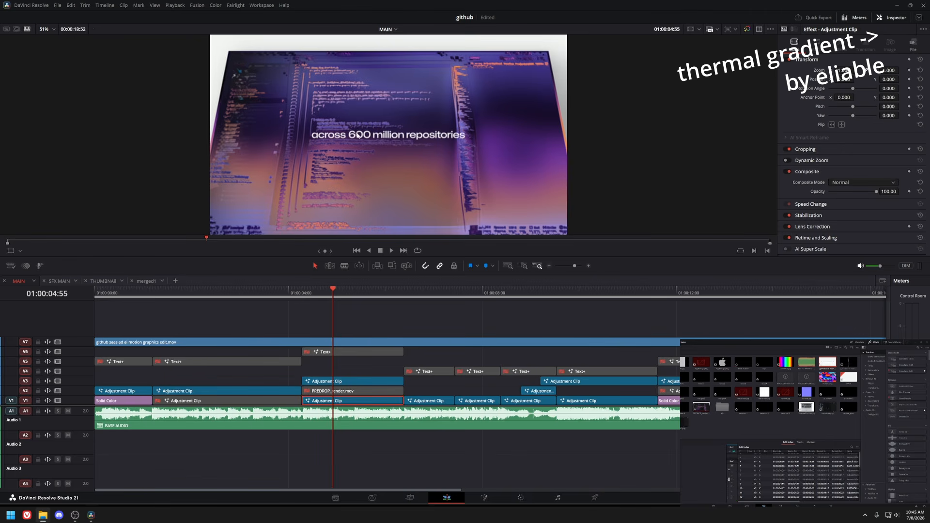
Play the repositories section and open its adjustment clip's Fusion composition.
click(303, 294)
key(space)
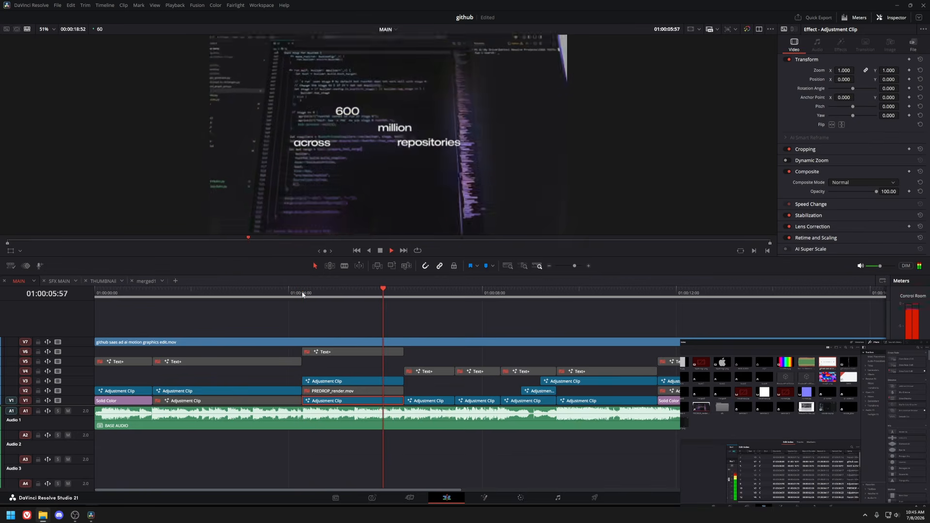
click(354, 294)
key(shift+5)
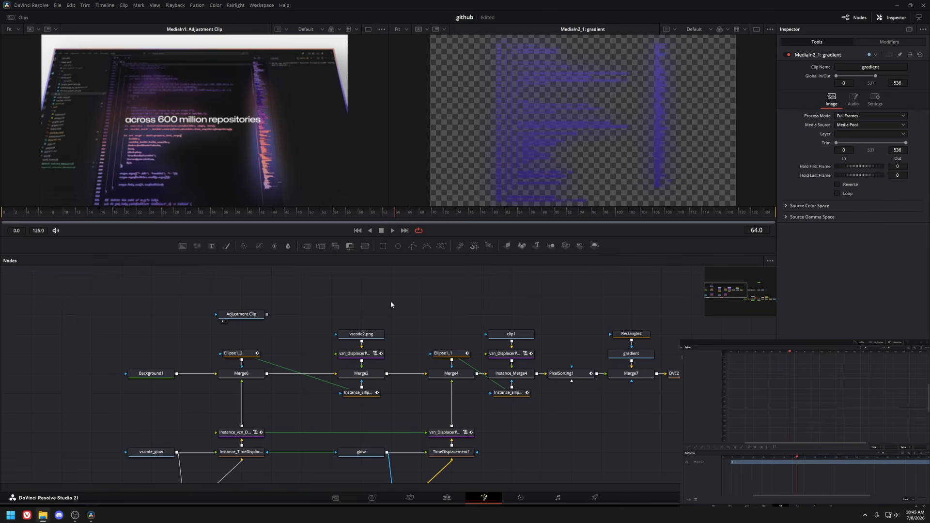
Open the gradient composition timeline and play the animated gradient.
drag(258, 371, 260, 351)
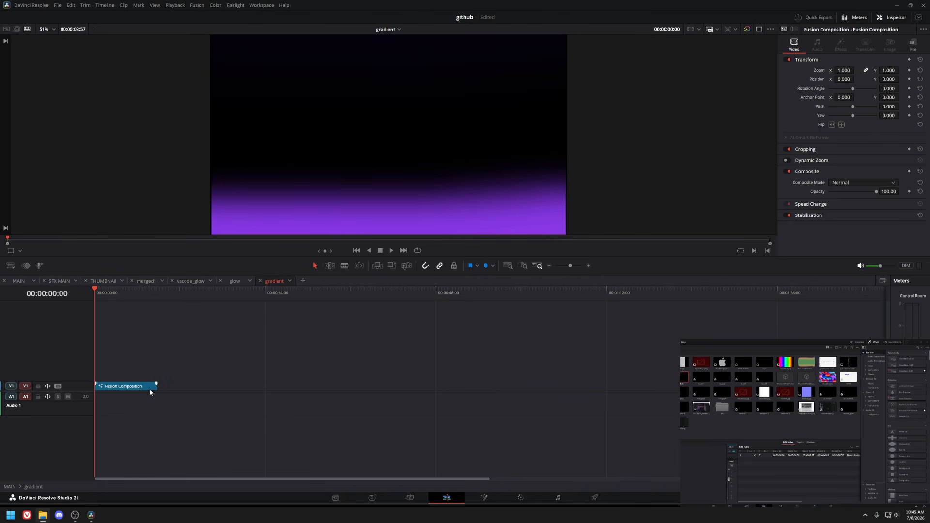
key(shift+5)
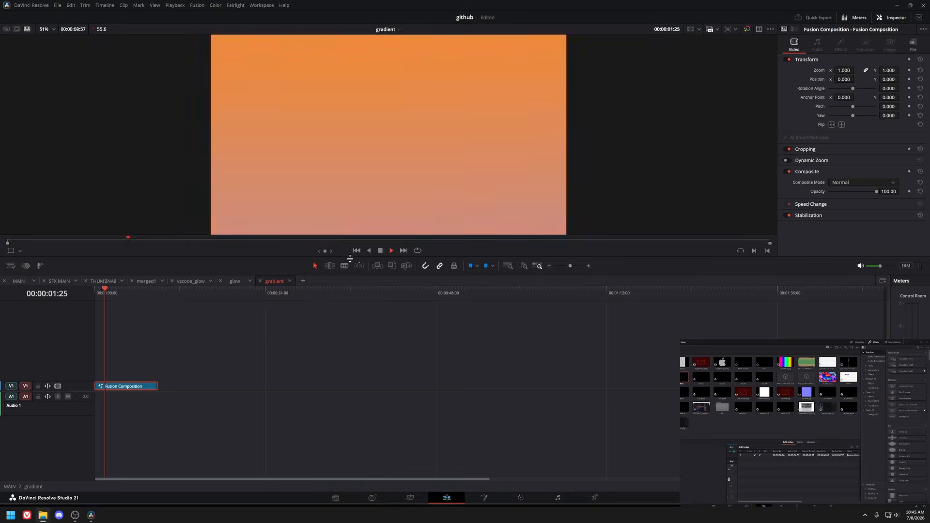
click(182, 7)
mouse_move(242, 30)
click(323, 28)
drag(136, 294, 81, 295)
key(space)
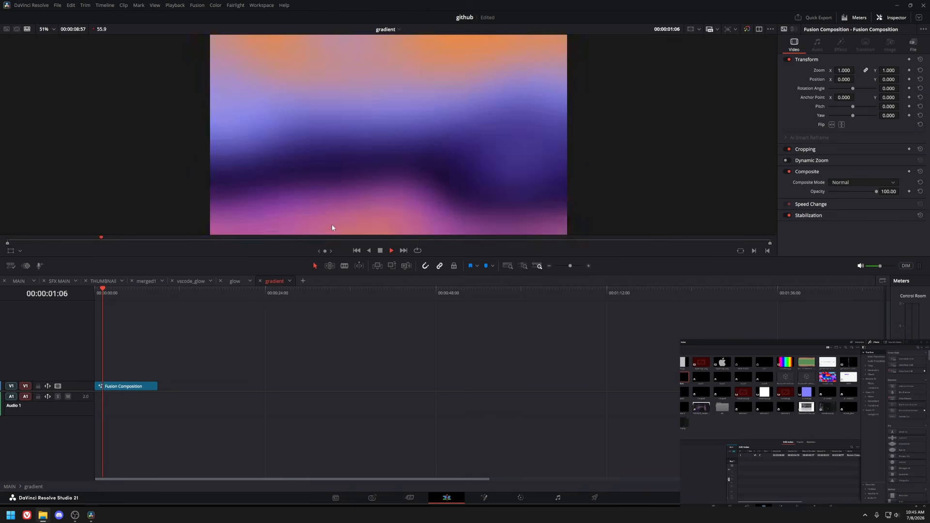
Switch to the glow timeline and play the blurred code glow composition.
click(175, 5)
mouse_move(208, 31)
click(308, 45)
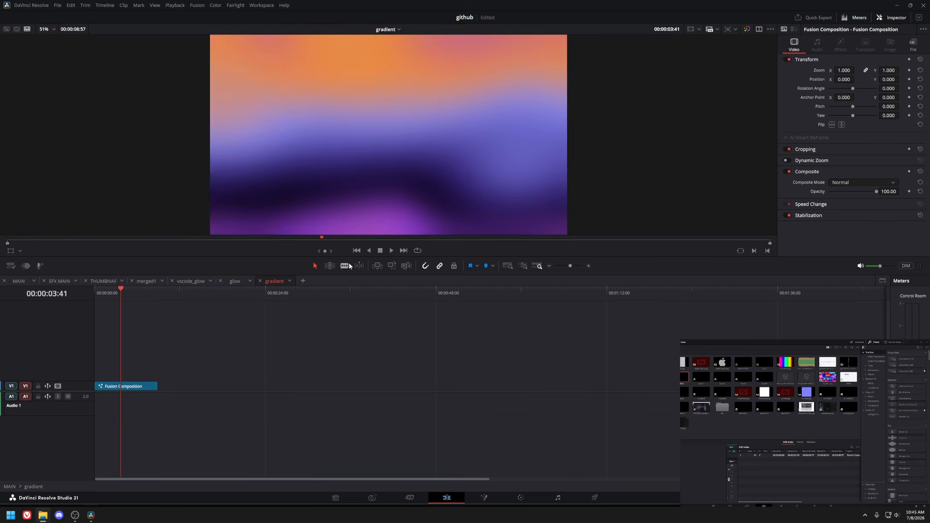
click(232, 281)
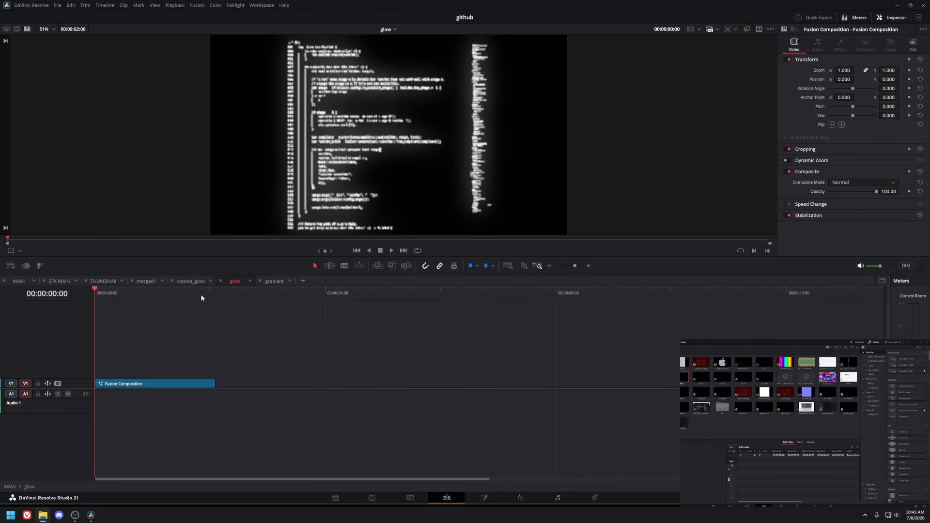
key(space)
click(166, 386)
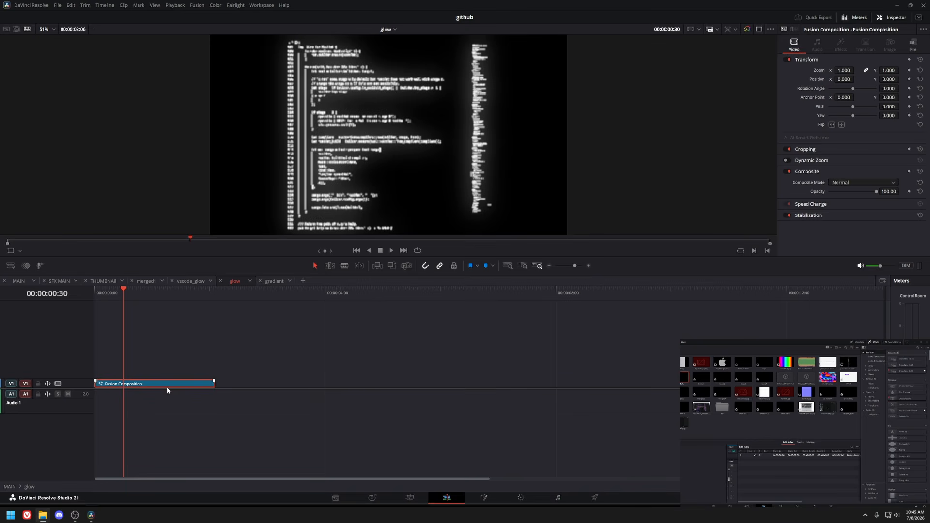
Open the glow clip's Fusion composition and view the ErodeDilate1 node's output in the viewer.
key(shift+5)
drag(264, 389, 689, 446)
key(1)
click(310, 313)
mouse_move(309, 360)
mouse_down()
mouse_move(291, 362)
mouse_move(315, 349)
mouse_up()
click(299, 360)
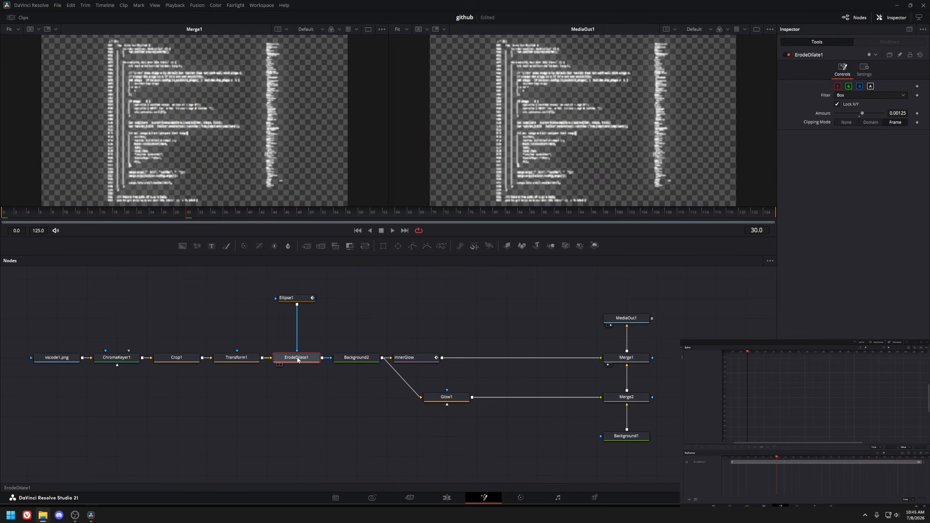
Inspect the Transform1 node's output up close, then return the viewer to the ErodeDilate1 node.
key(1)
click(233, 359)
key(1)
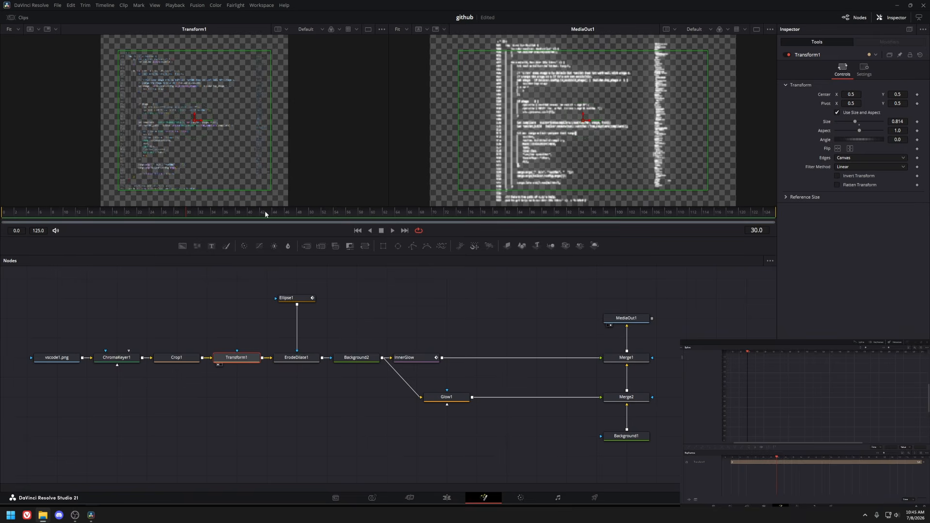
scroll(150, 124, up, 5)
scroll(221, 115, down, 5)
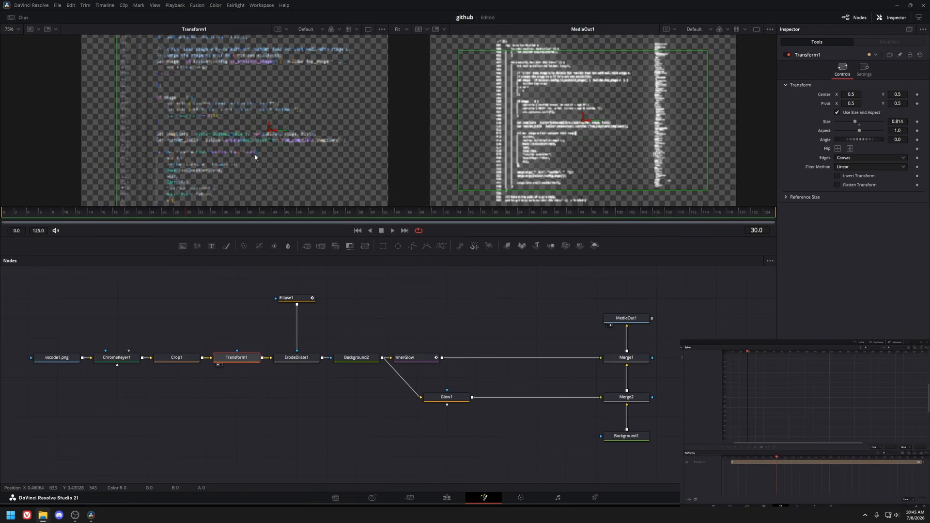
click(293, 361)
key(1)
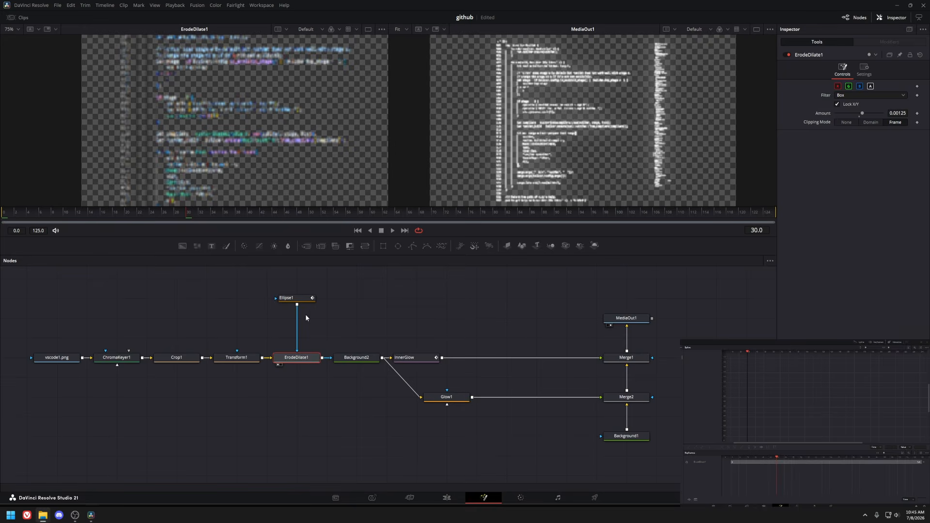
View the Ellipse1 mask and scrub through its animation, then view the InnerGlow node.
click(295, 299)
key(1)
scroll(231, 147, down, 4)
drag(225, 217, 534, 222)
drag(535, 163, 504, 154)
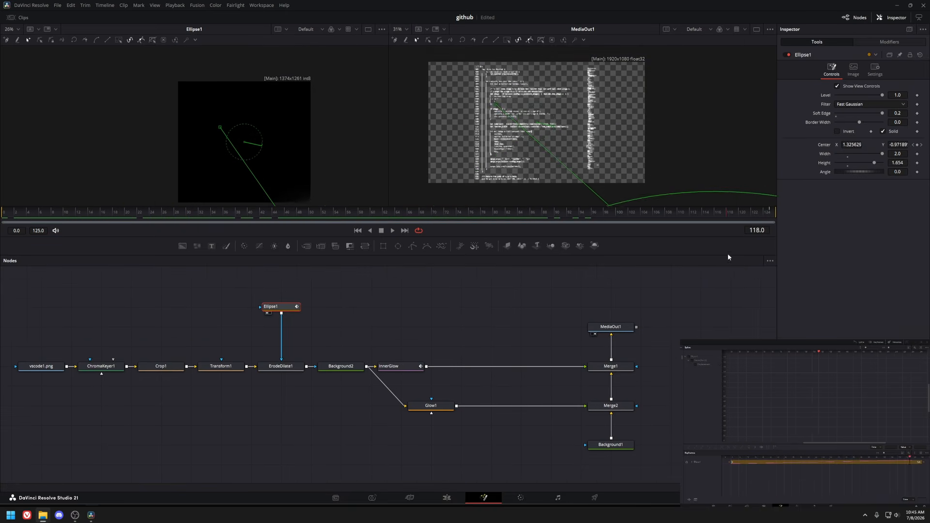
click(388, 366)
key(1)
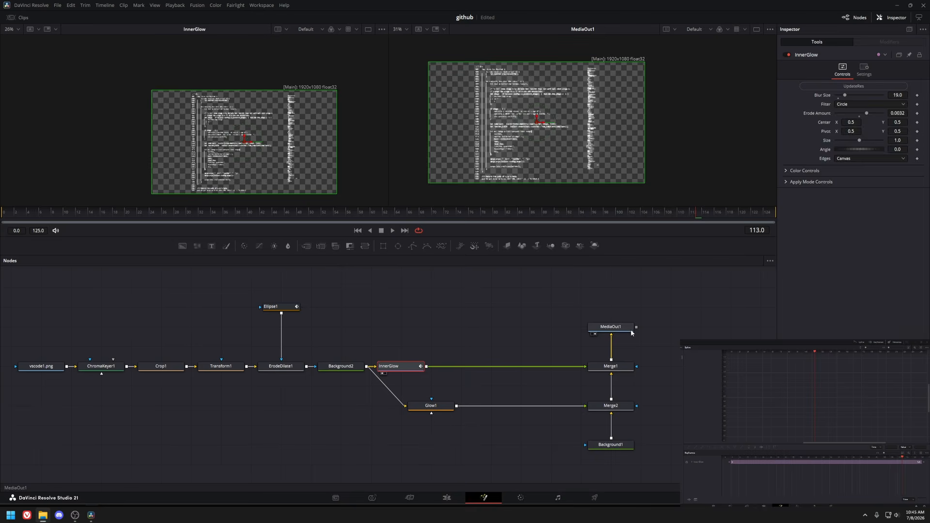
Return to the edit timeline and scrub through the glow and vscode_glow timelines.
click(446, 498)
drag(121, 294, 200, 296)
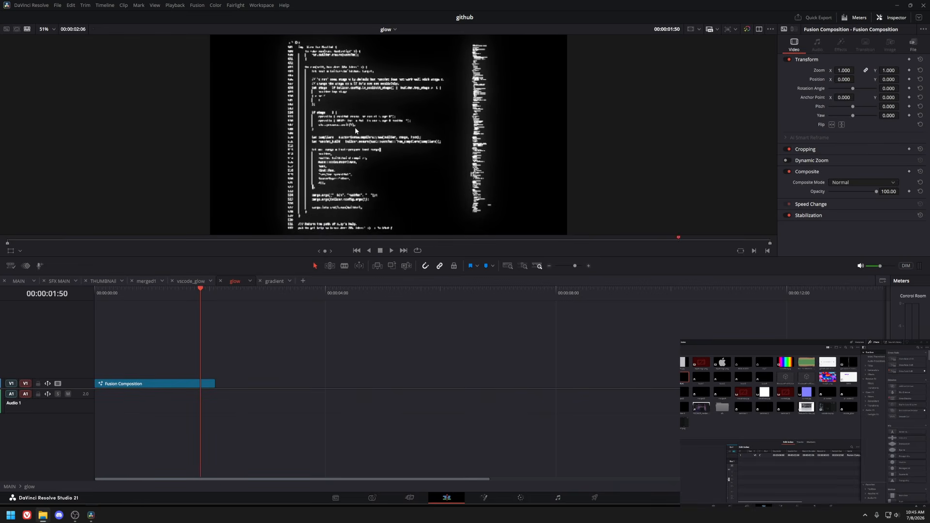
click(191, 282)
drag(107, 293, 160, 303)
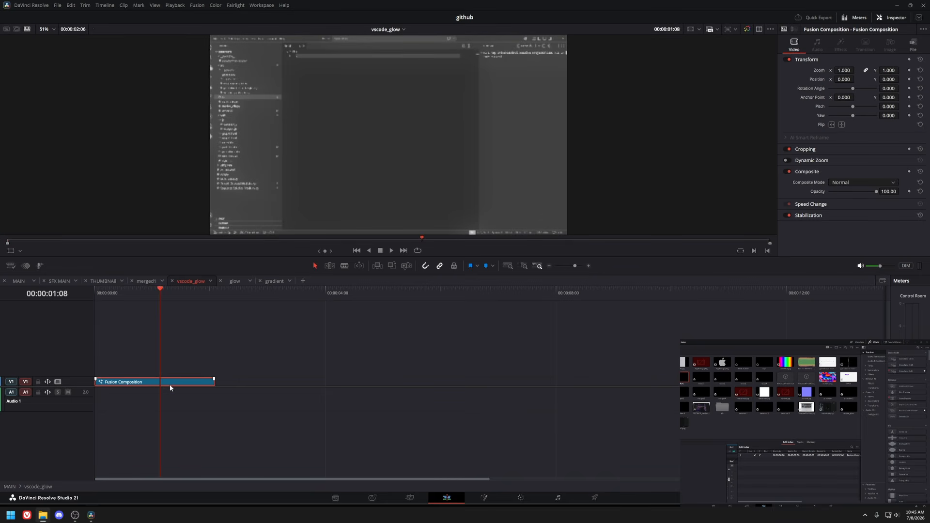
Open the vscode_glow composition in Fusion and step through its nodes while scrubbing the animation.
key(shift+5)
drag(115, 361, 454, 339)
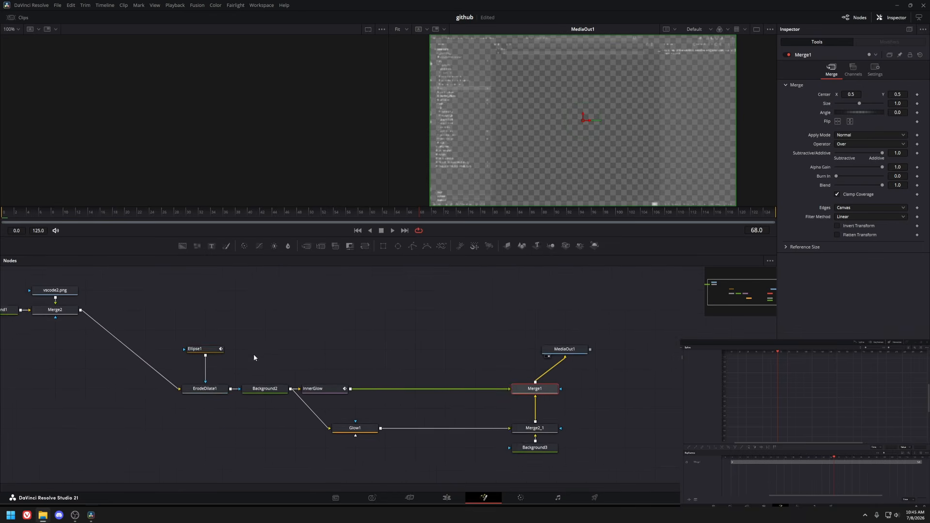
drag(254, 354, 329, 359)
click(277, 393)
key(1)
drag(62, 214, 232, 233)
drag(298, 332, 284, 359)
key(1)
drag(268, 216, 432, 239)
scroll(131, 297, down, 2)
Inspect the displacer instance node in the adjustment clip's main composition and its animation curve.
drag(65, 285, 392, 456)
click(394, 459)
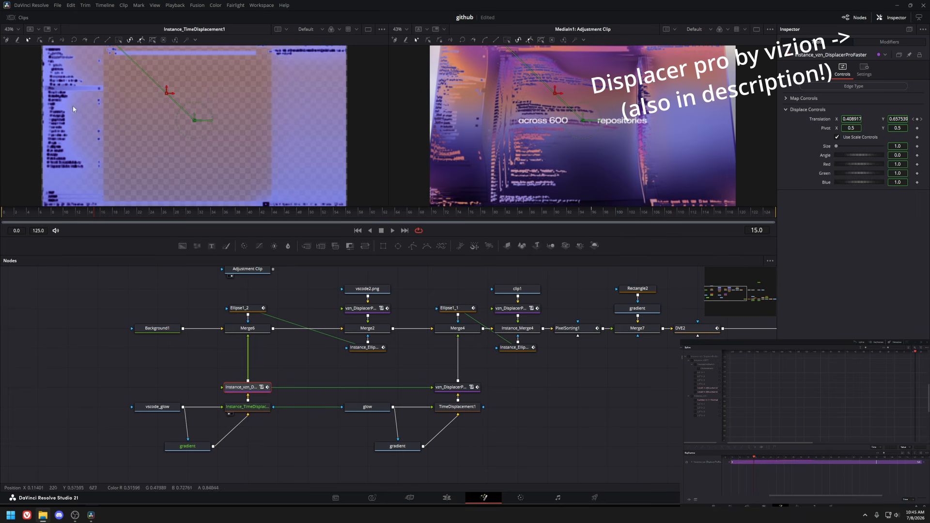
drag(200, 337, 172, 347)
key(1)
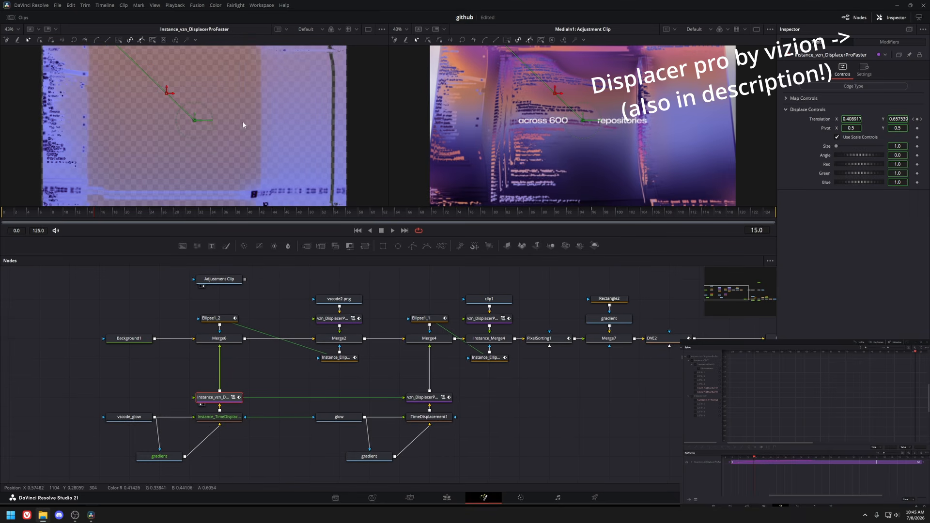
drag(149, 113, 207, 129)
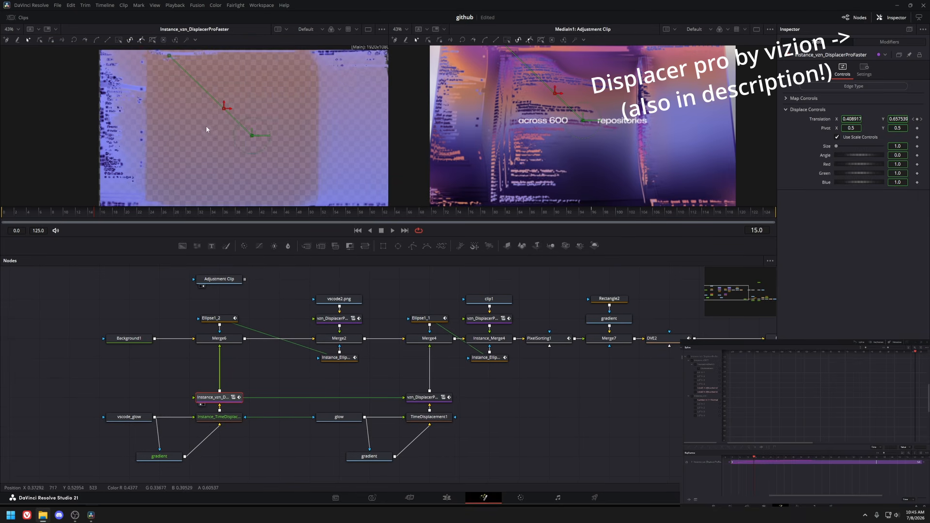
click(689, 359)
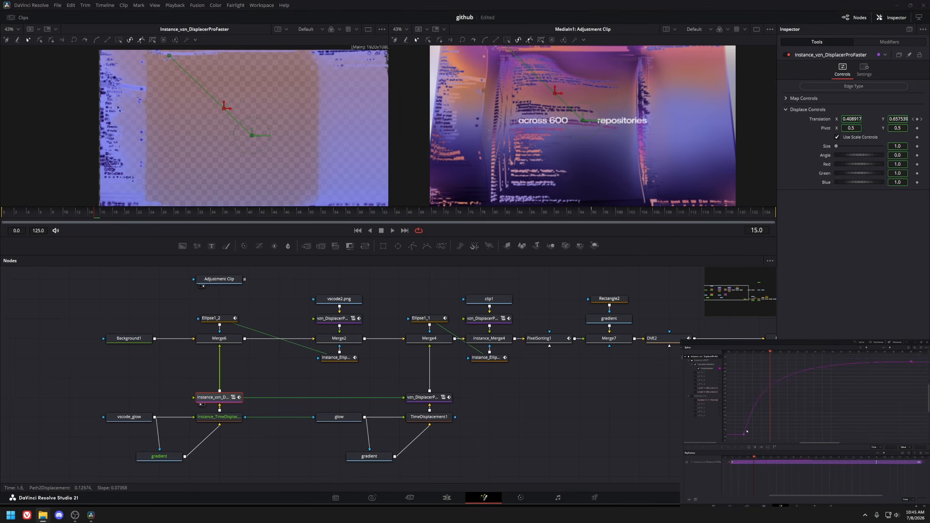
click(594, 213)
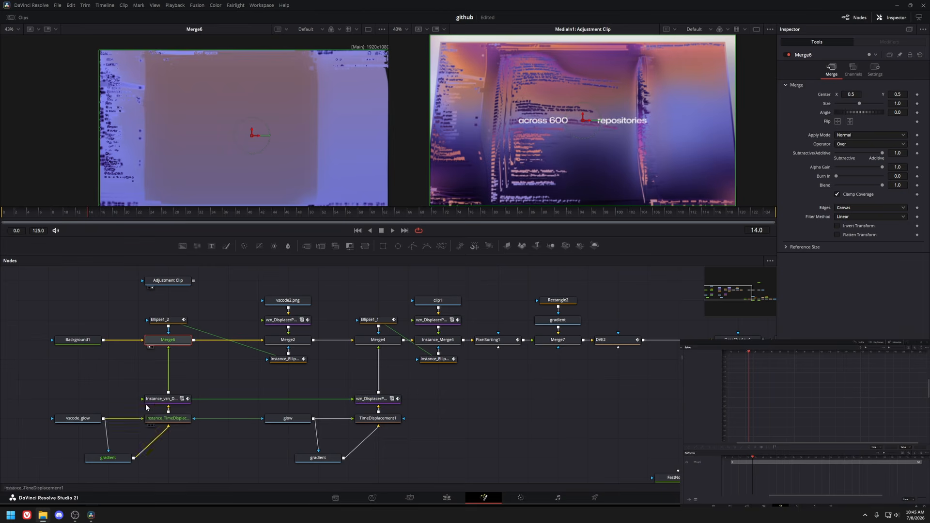
Examine the vscode2.png, vscode_glow and Ellipse1_2 nodes, scrubbing through the ellipse animation.
drag(63, 386, 213, 464)
drag(236, 438, 238, 422)
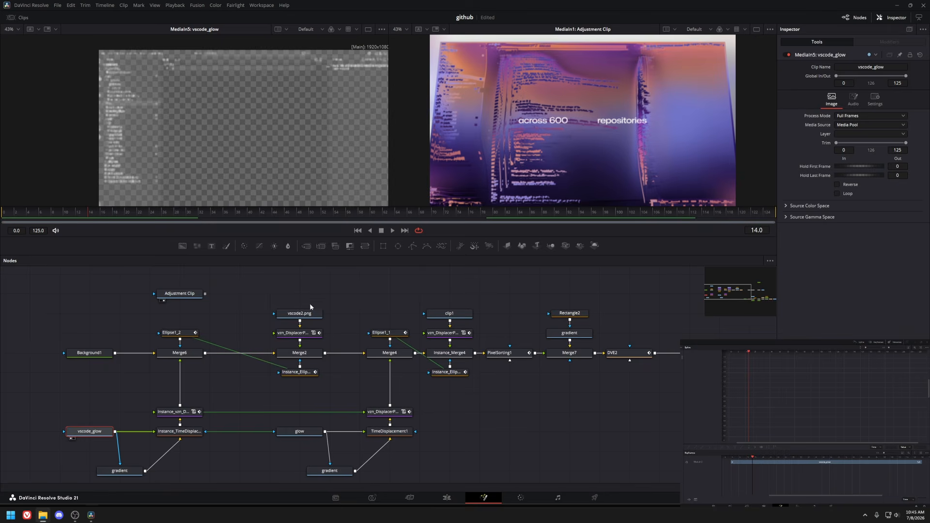
click(301, 315)
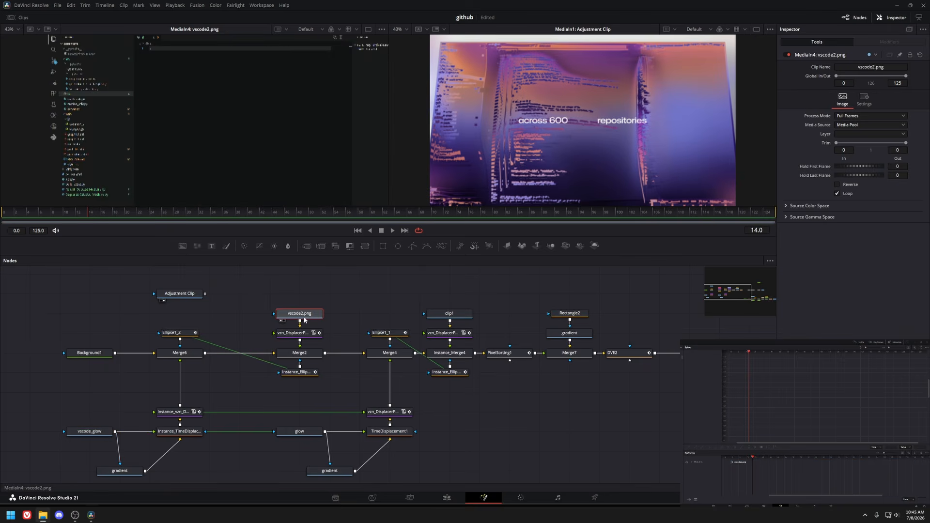
click(89, 431)
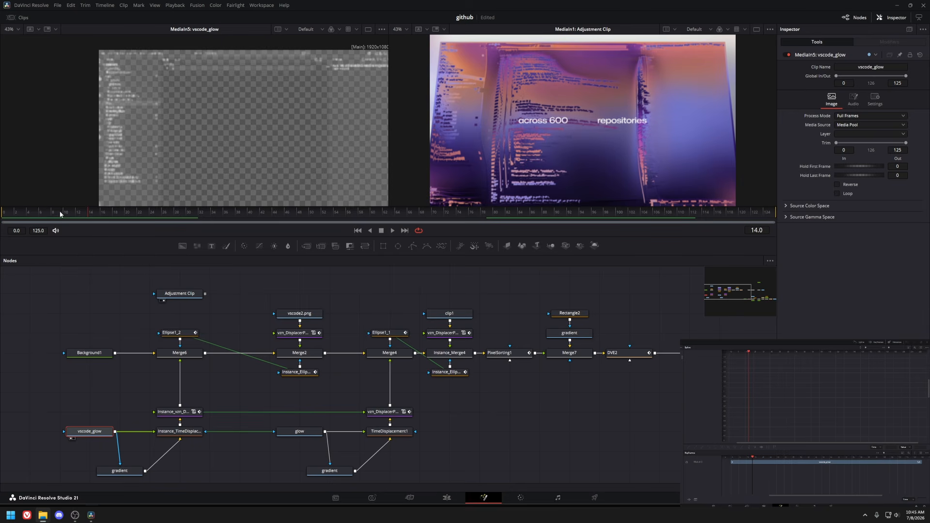
click(298, 314)
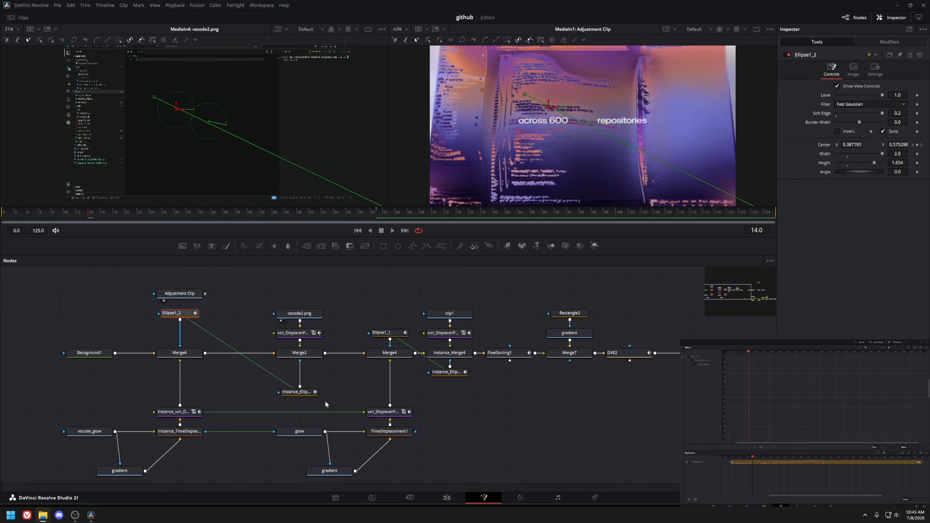
key(1)
scroll(230, 142, down, 2)
drag(88, 217, 377, 218)
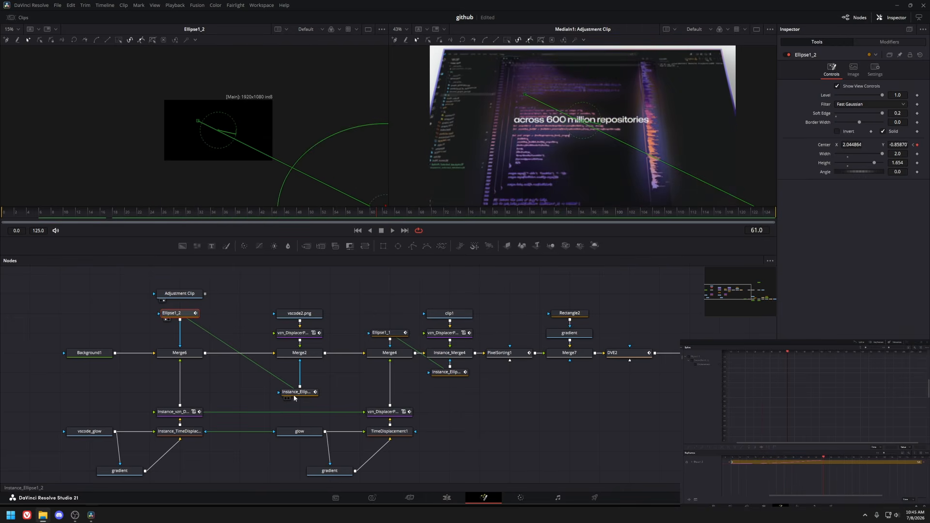
View the Instance_Ellipse1_2 node and scrub through its animation, then check the Merge6 node.
click(297, 392)
key(1)
drag(57, 217, 252, 222)
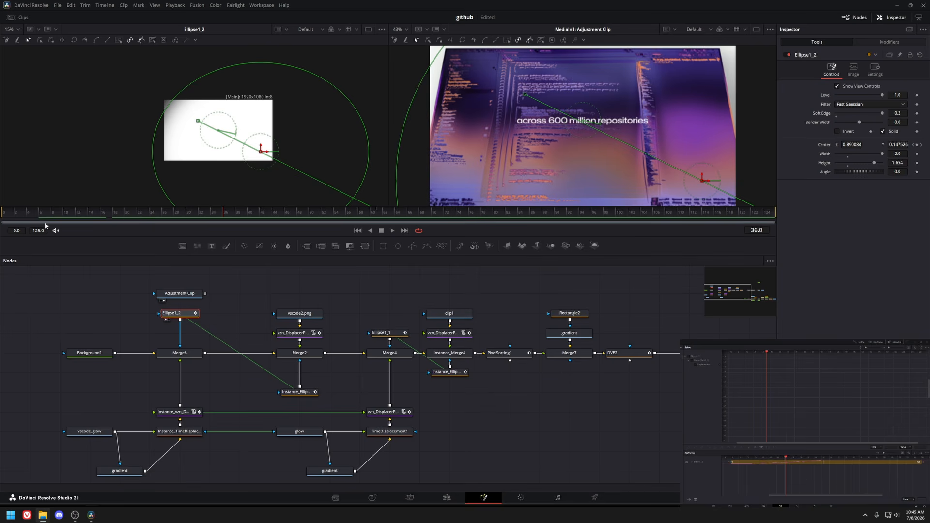
drag(45, 226, 309, 214)
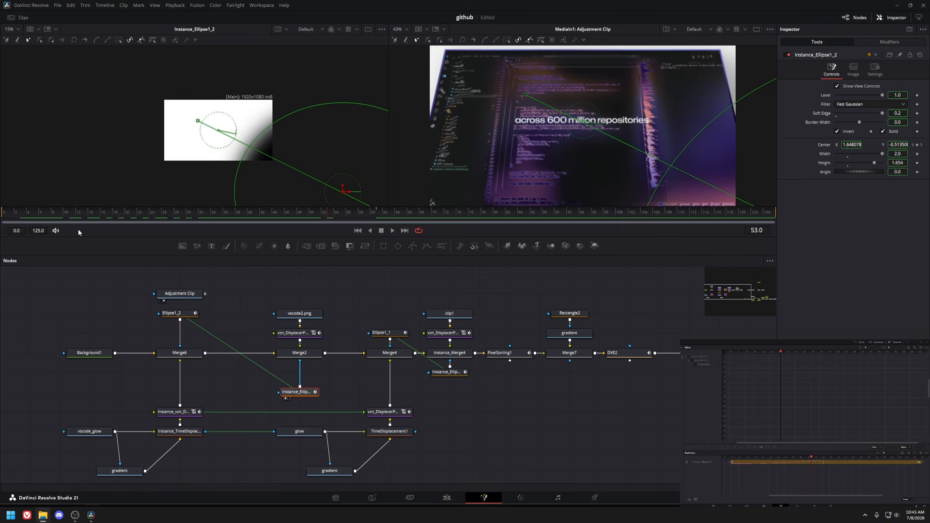
click(72, 214)
drag(72, 215, 373, 214)
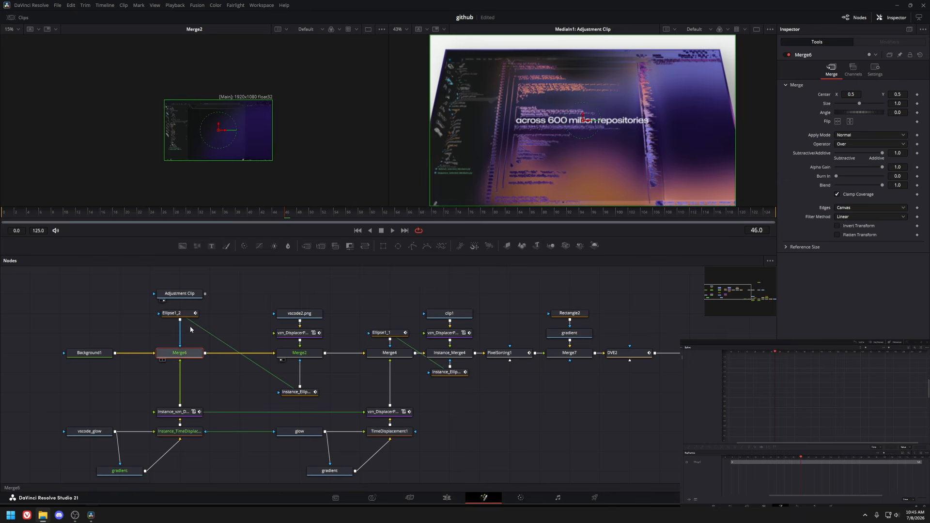
drag(275, 214, 268, 212)
scroll(227, 128, up, 4)
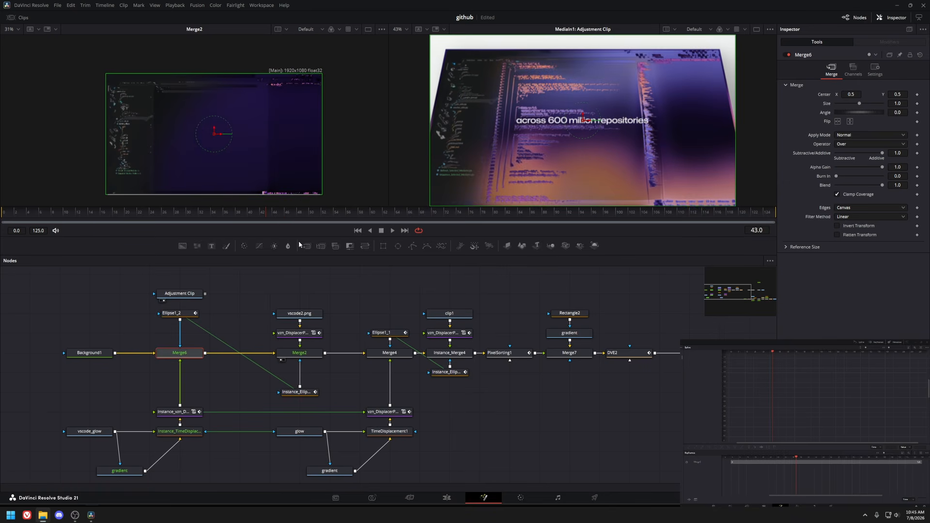
Navigate the node graph to review the Ellipse1_2 and vzn_DisplacerProFaster_1 nodes while scrubbing.
drag(222, 302, 135, 477)
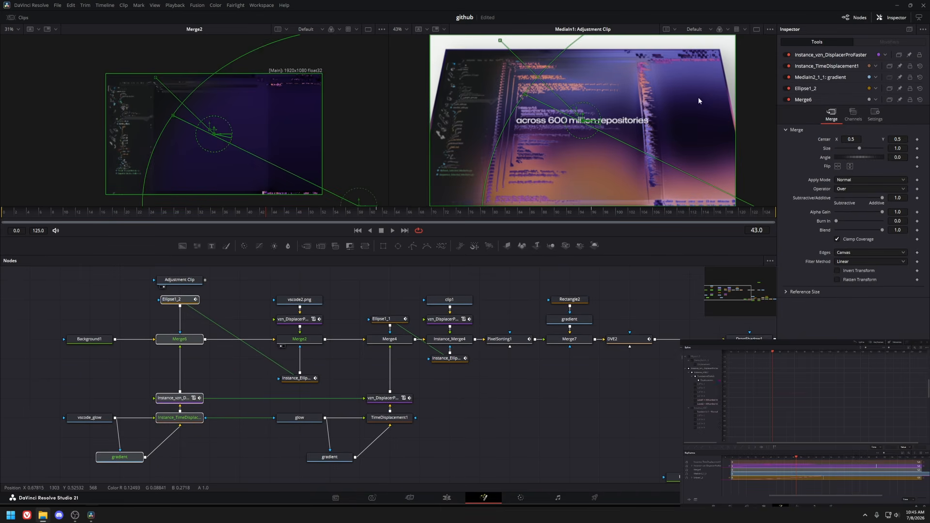
drag(320, 299, 182, 140)
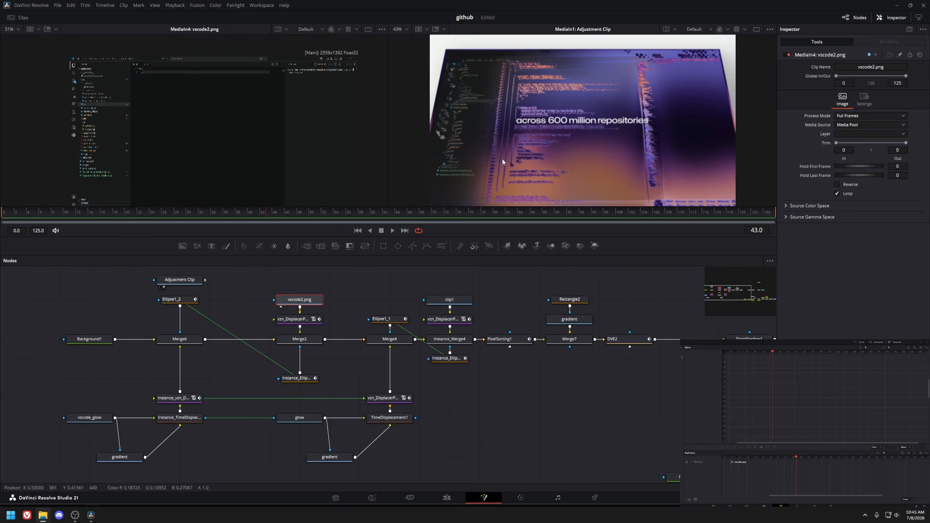
scroll(561, 116, down, 3)
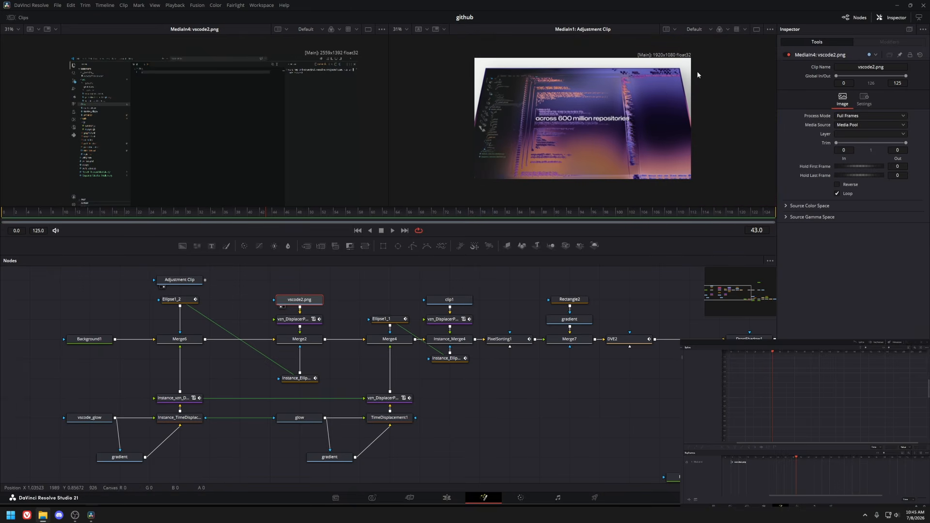
drag(173, 296, 205, 112)
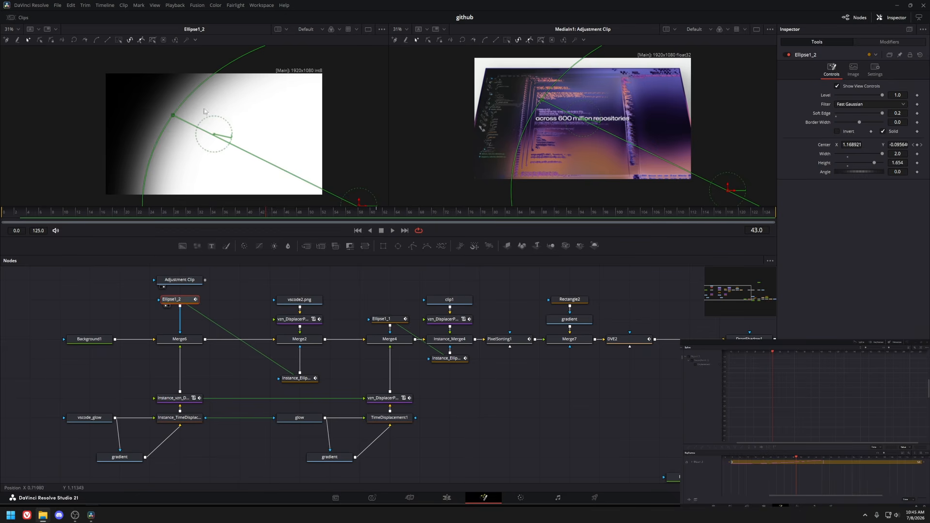
drag(264, 213, 389, 216)
click(305, 319)
key(1)
drag(356, 390, 221, 375)
drag(162, 460, 467, 401)
drag(112, 287, 320, 480)
drag(446, 391, 506, 400)
drag(99, 275, 348, 469)
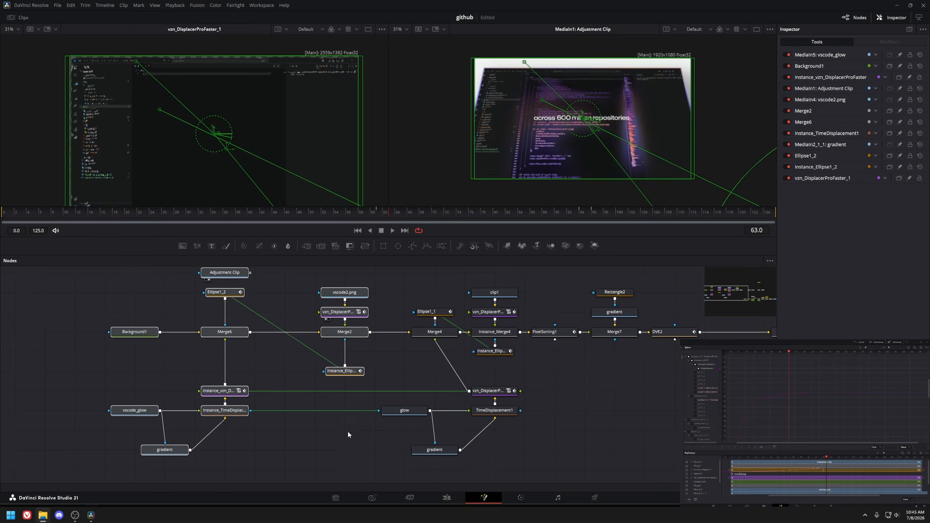
Pan across the node graph and view the glow media node while scrubbing the timeline.
drag(347, 431, 301, 428)
drag(496, 401, 175, 448)
drag(200, 417, 152, 405)
drag(198, 364, 301, 447)
drag(300, 386, 240, 387)
click(140, 403)
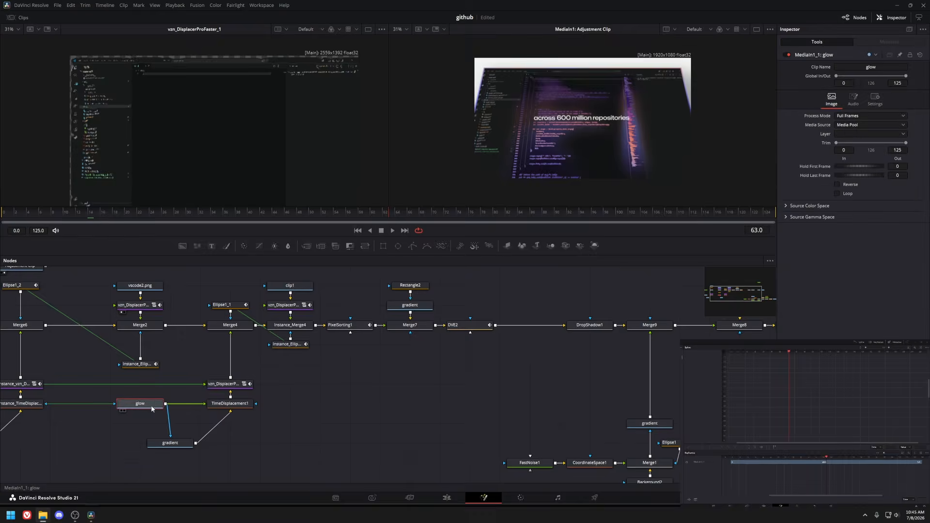
key(1)
drag(104, 208, 604, 247)
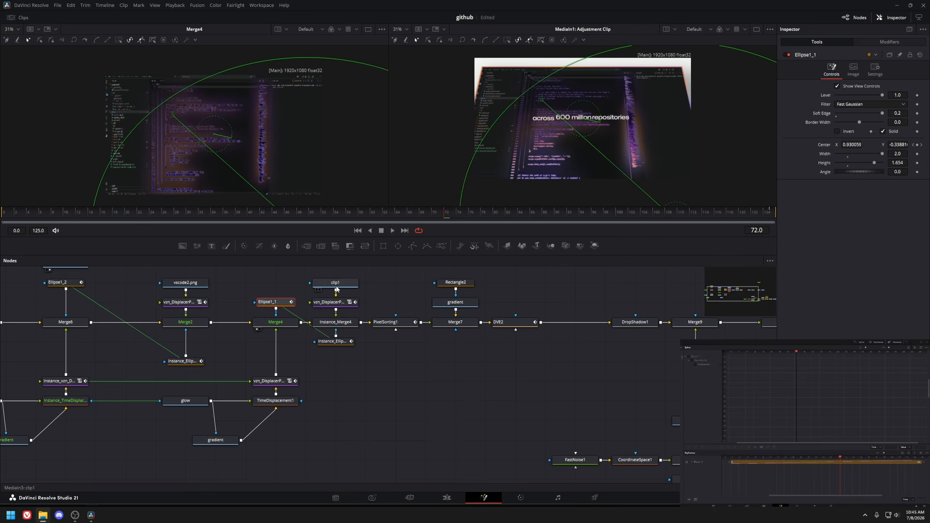
Select the clip1 node, play the composition, and inspect the Instance_Merge4 node.
click(351, 283)
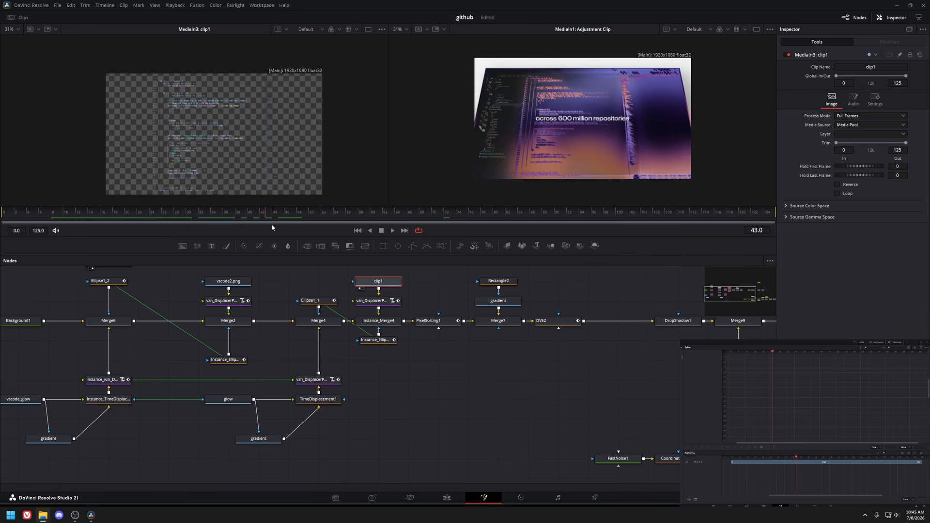
key(space)
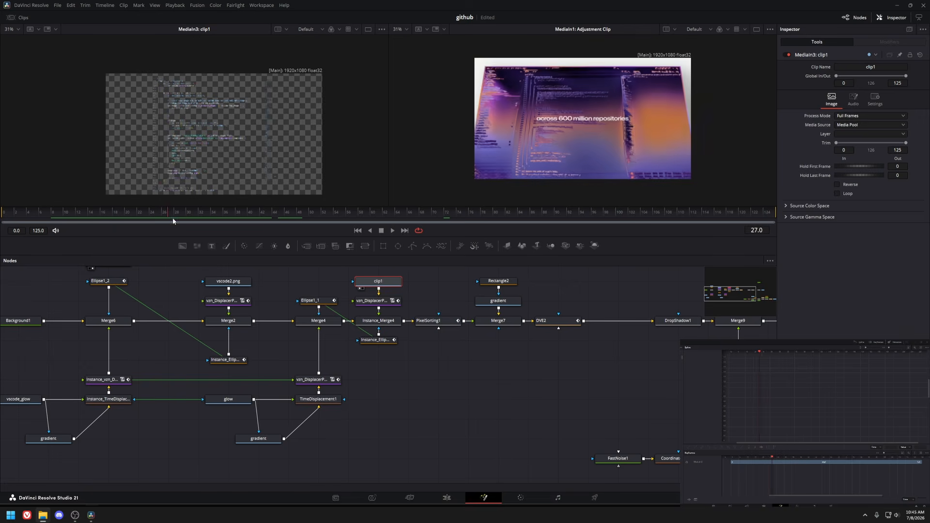
key(space)
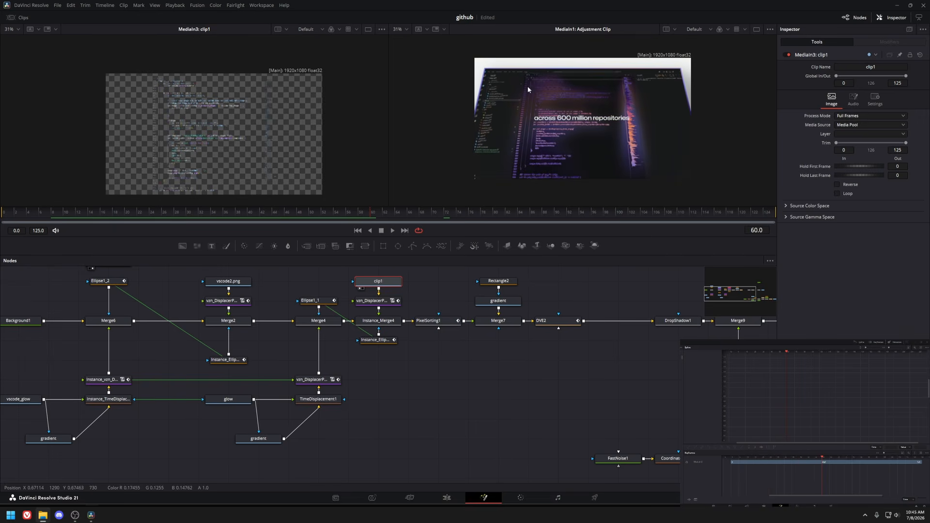
drag(367, 210, 626, 235)
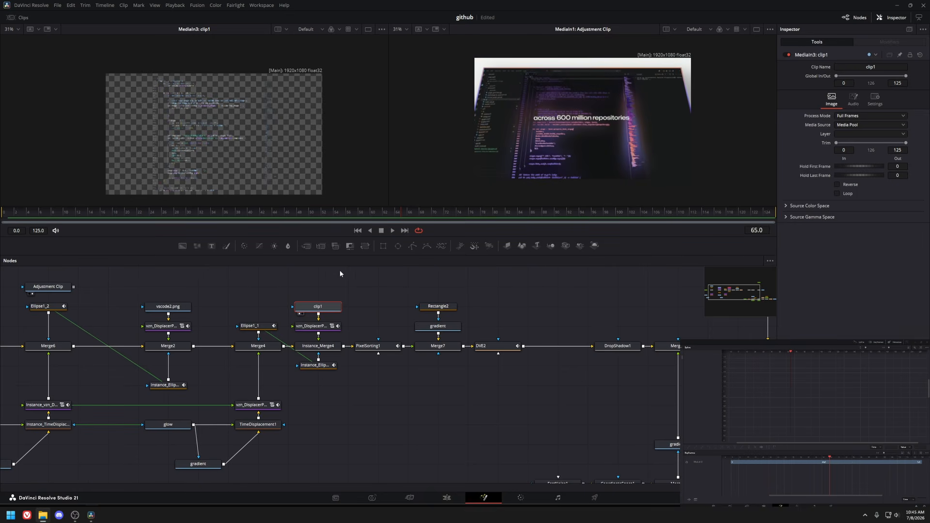
click(350, 332)
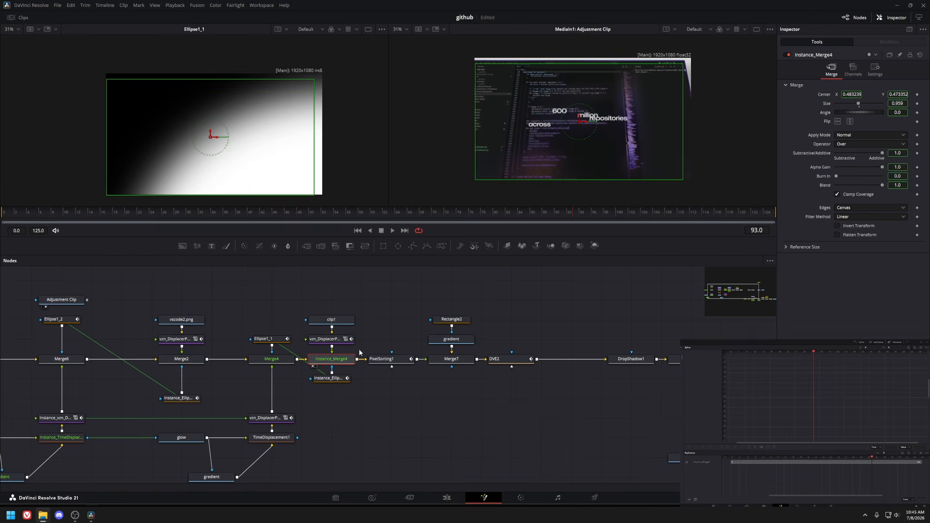
scroll(366, 318, down, 3)
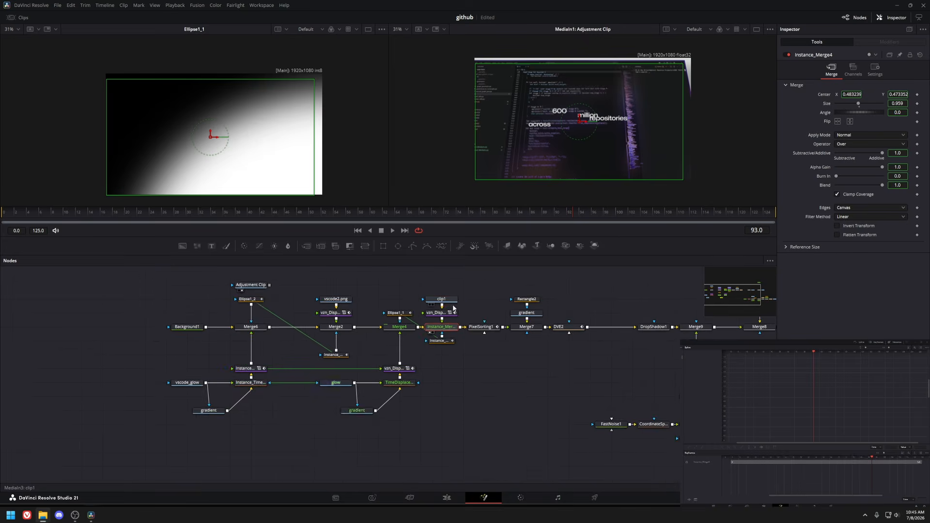
Inspect the Merge7, gradient and DVE2 nodes in the viewers while scrubbing the timeline.
click(385, 331)
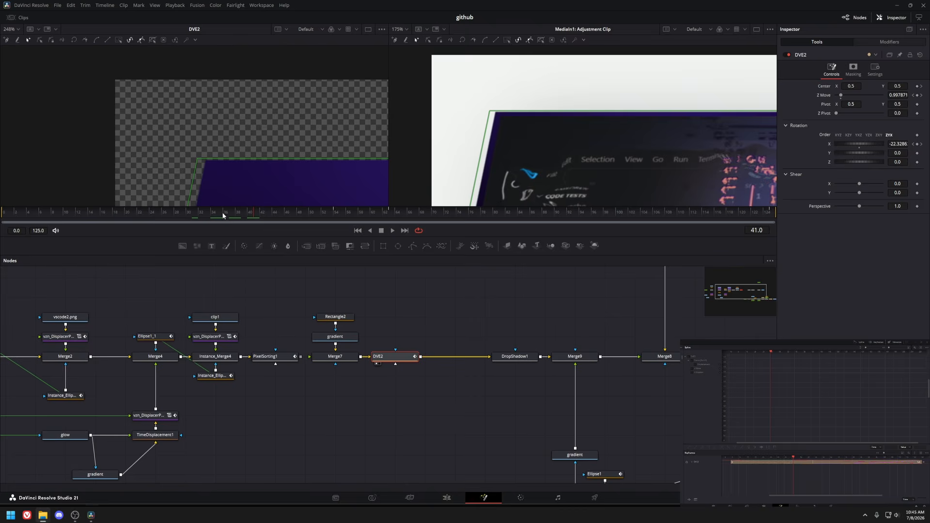
drag(222, 211, 188, 212)
click(336, 337)
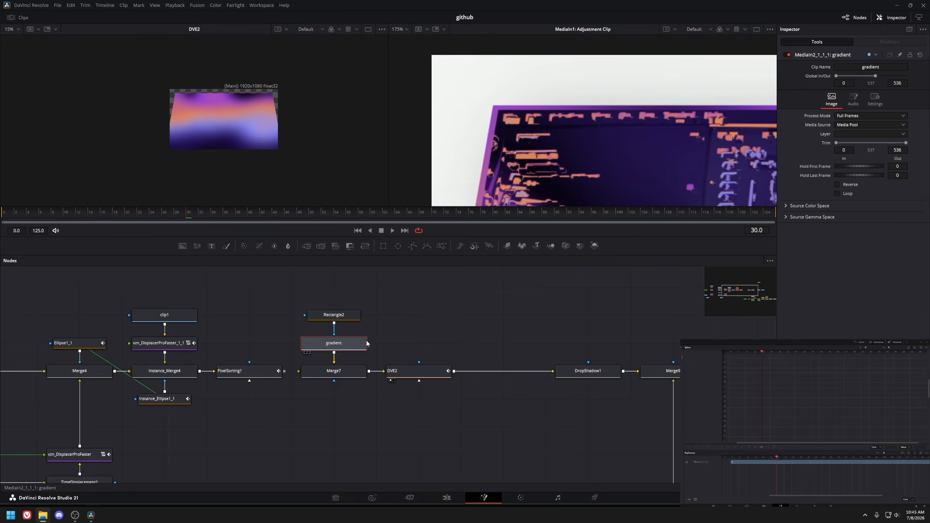
scroll(335, 337, right, 2)
scroll(221, 106, up, 3)
drag(277, 172, 275, 158)
drag(415, 322, 376, 262)
drag(284, 288, 311, 313)
click(316, 319)
drag(105, 212, 262, 218)
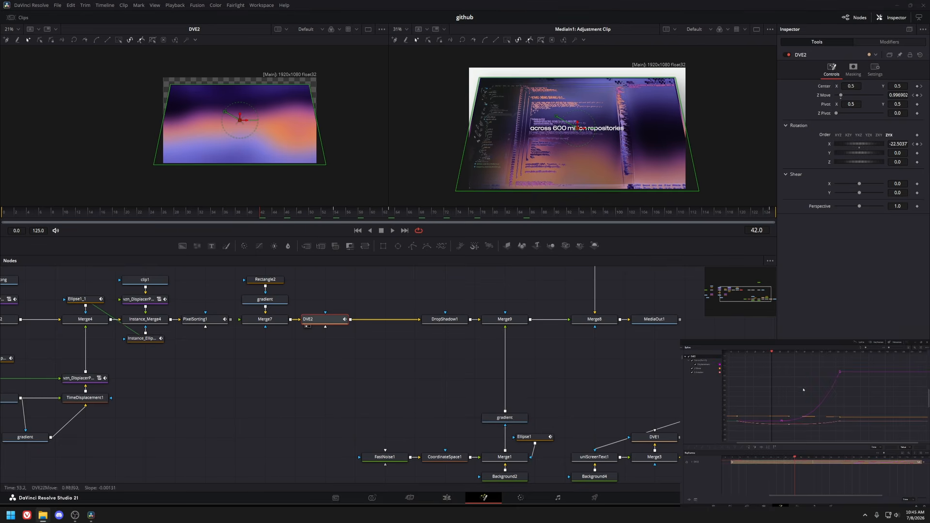
Play the DVE2 perspective tilt animation, then review the DropShadow1 and Merge8 background branch.
scroll(875, 393, up, 3)
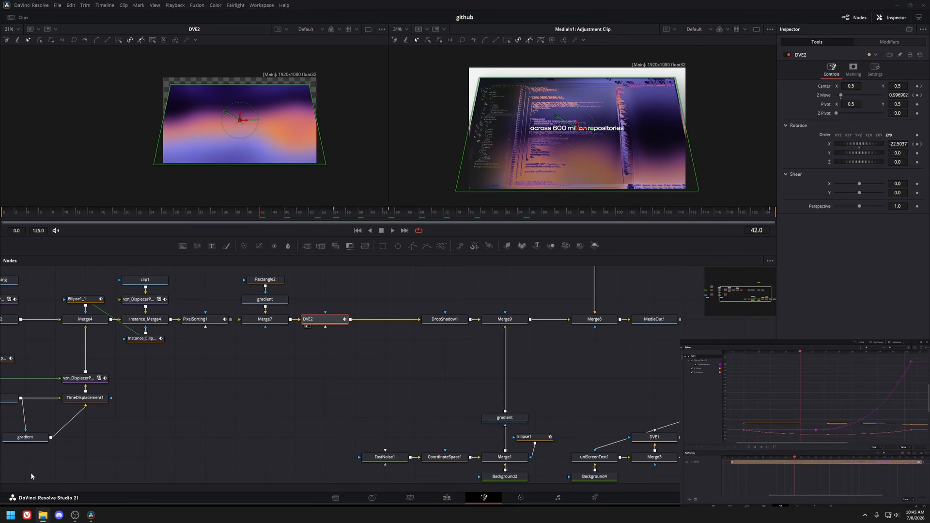
key(space)
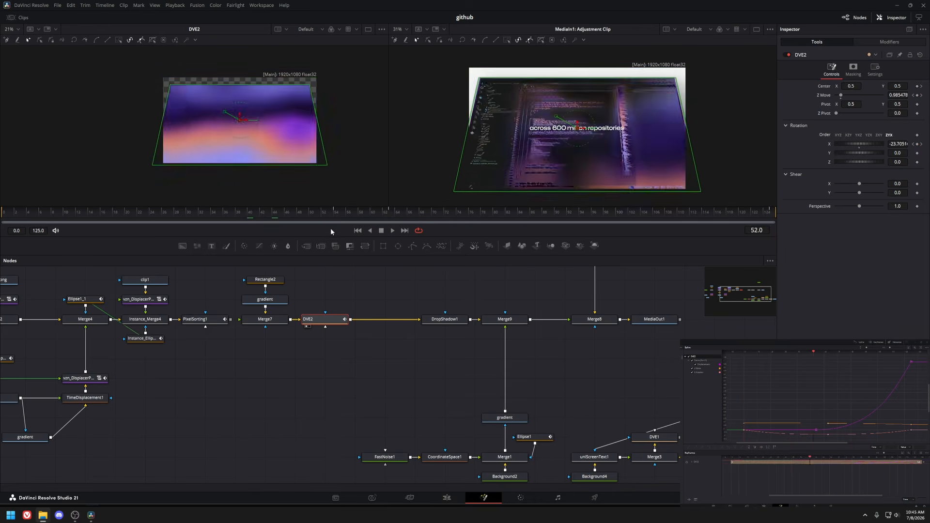
key(space)
click(445, 320)
drag(446, 338, 388, 332)
drag(263, 211, 288, 236)
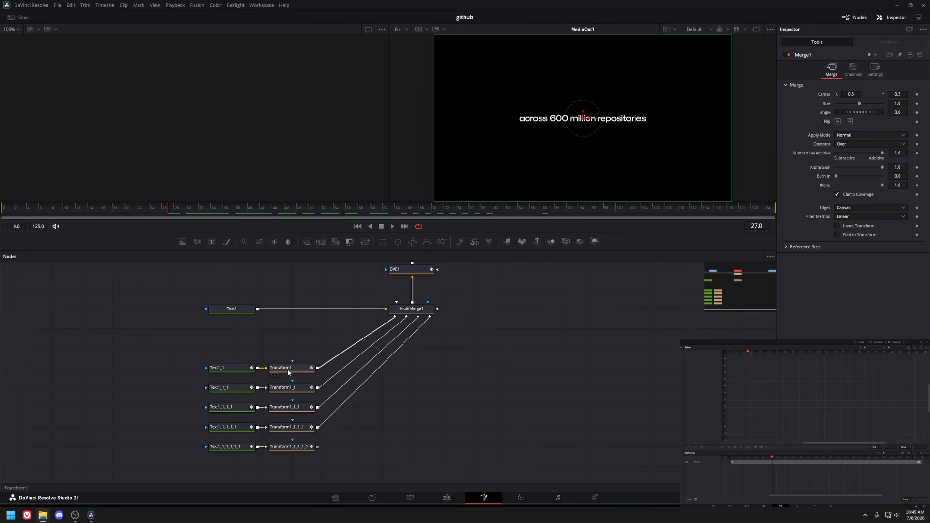
Open the headline text composition, select all its text and transform nodes, and play the word animation.
click(245, 367)
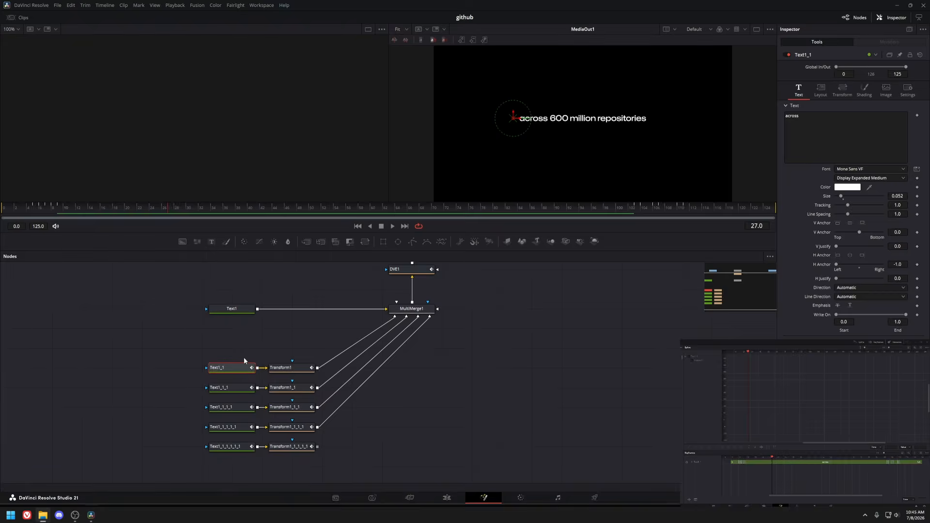
key(1)
key(ctrl+a)
click(1, 209)
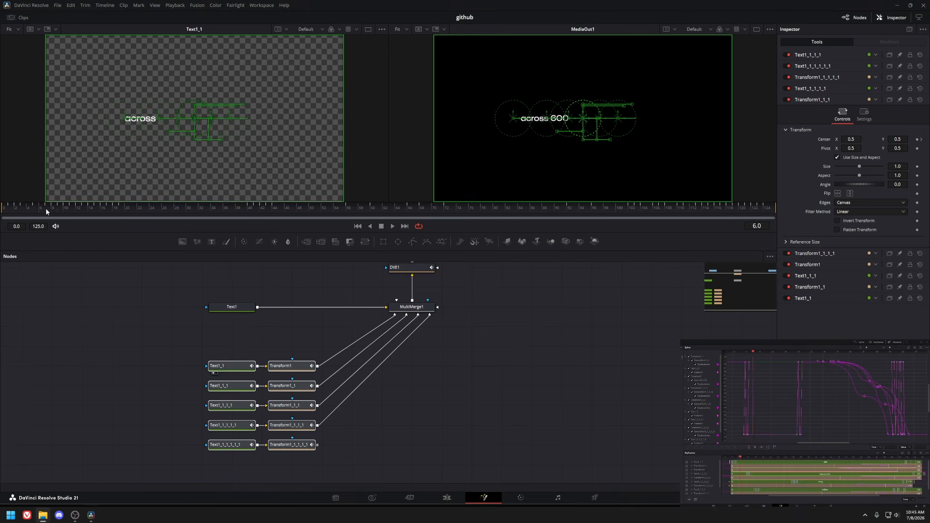
mouse_move(87, 217)
mouse_down()
mouse_move(24, 214)
mouse_move(102, 214)
mouse_up()
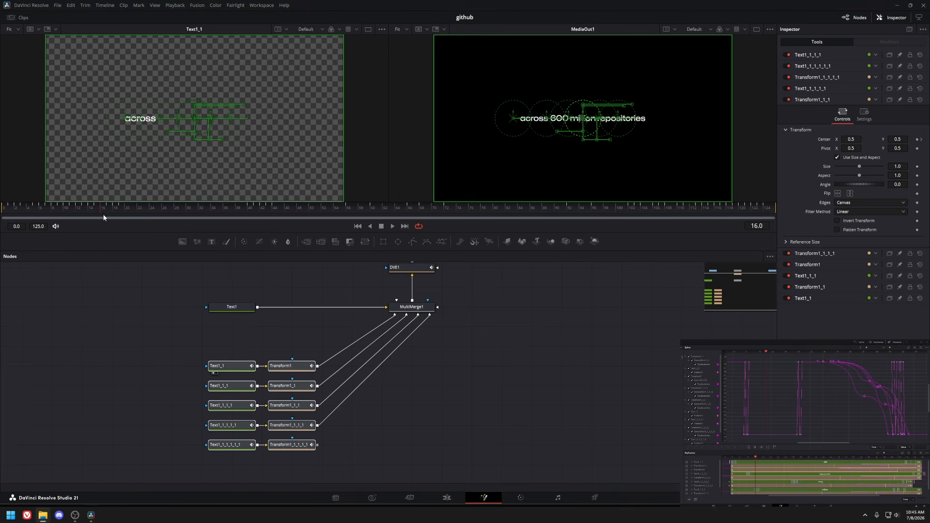
key(space)
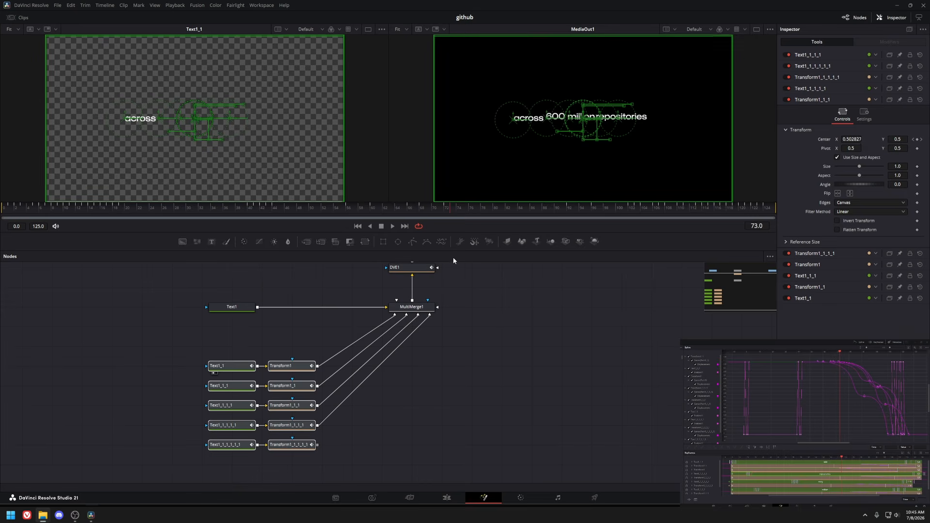
drag(486, 262, 487, 263)
click(902, 382)
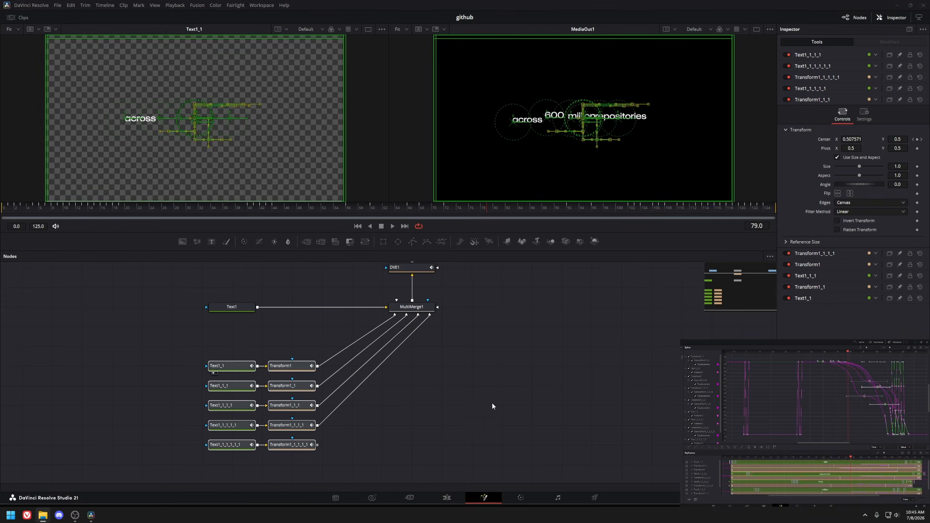
drag(503, 212, 660, 211)
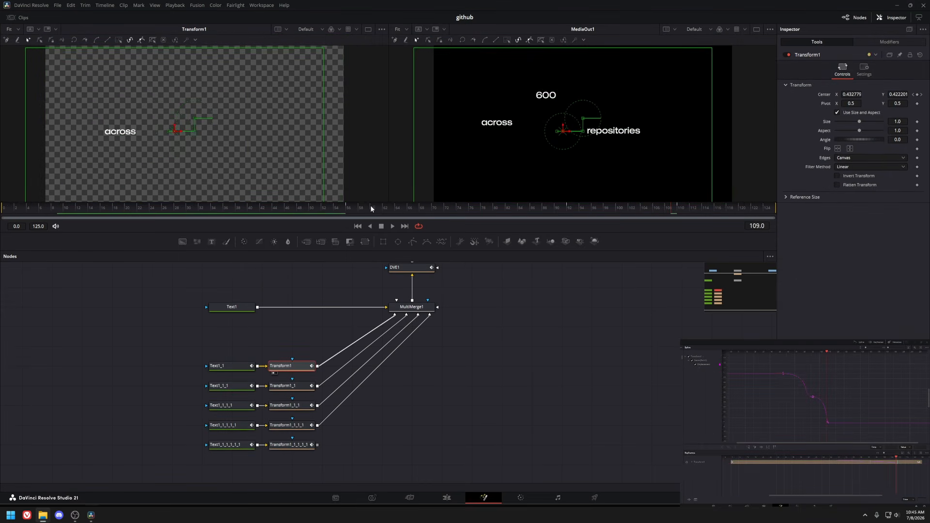
drag(372, 209, 696, 224)
Switch to the 3D laptop composition and view the Merge3D2 scene in the viewer.
click(447, 497)
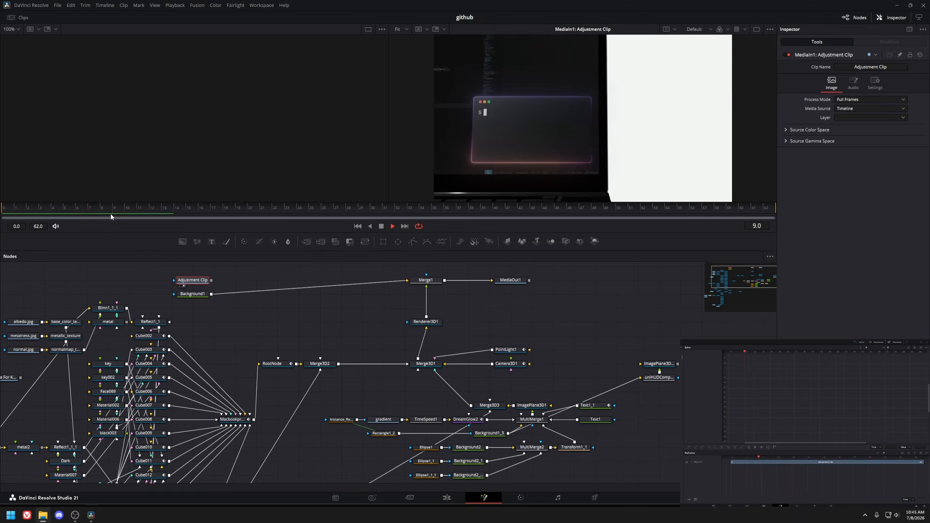
drag(128, 366, 297, 321)
scroll(298, 321, down, 2)
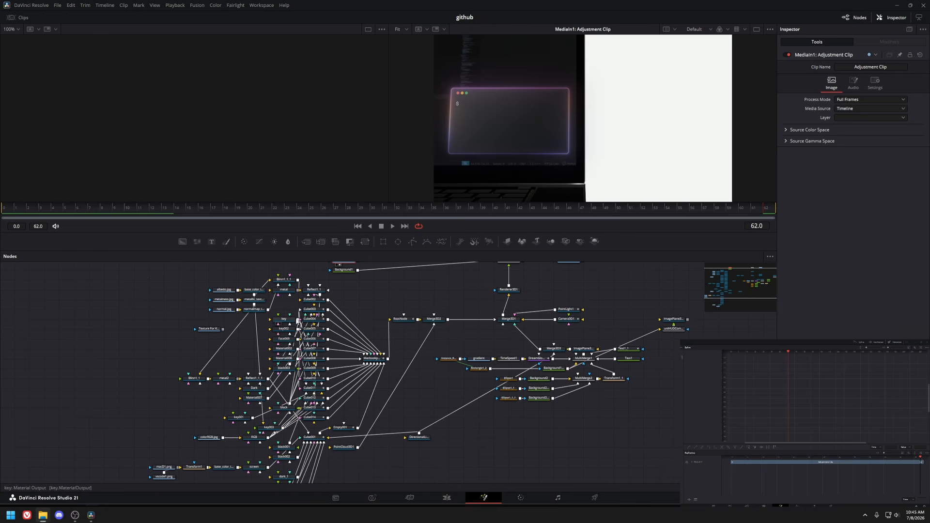
drag(167, 282, 361, 477)
drag(381, 379, 220, 415)
scroll(261, 367, up, 2)
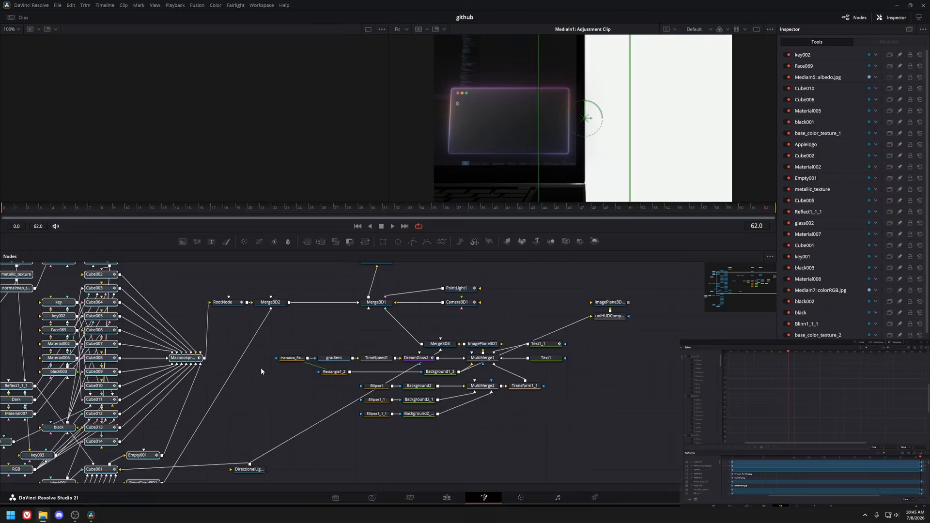
click(241, 342)
key(1)
scroll(168, 161, down, 6)
Wire the vscode1.png image into Transform1 so it feeds the laptop screen texture.
drag(168, 161, 224, 123)
click(288, 208)
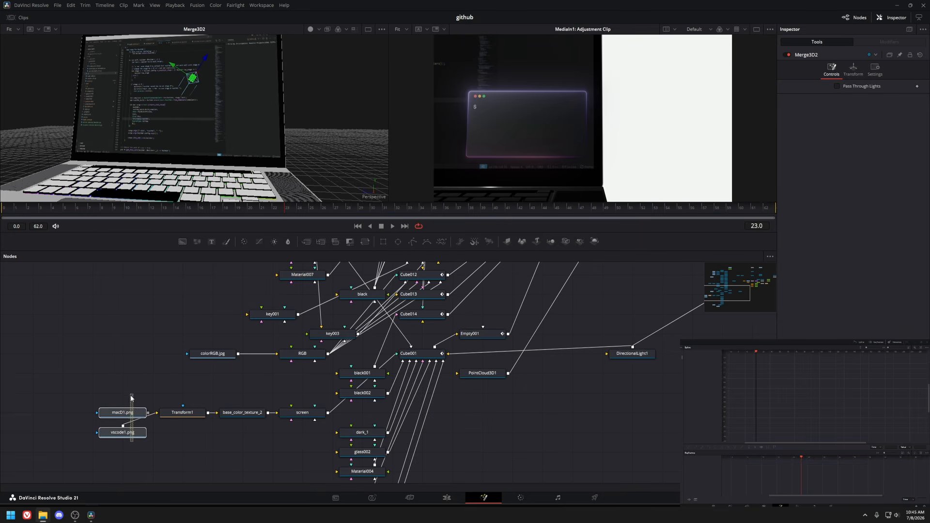
click(138, 435)
drag(138, 440, 137, 380)
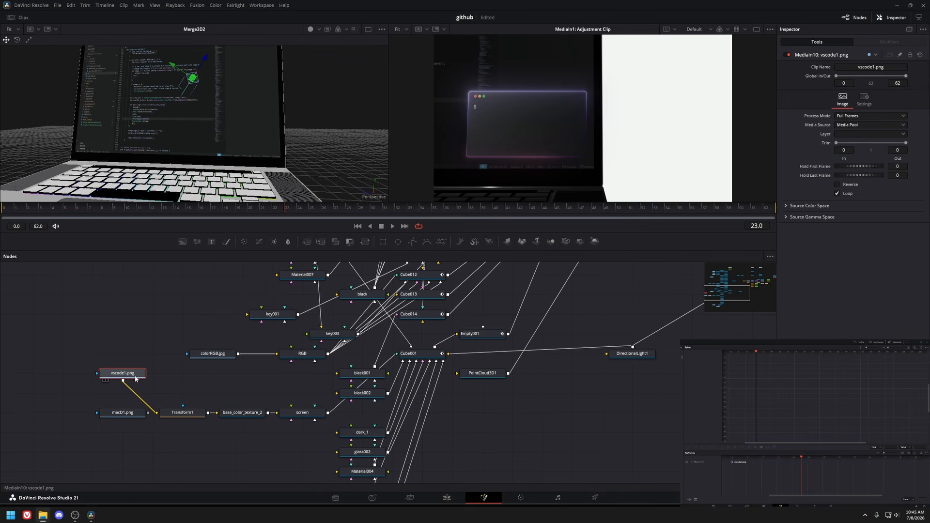
View the vscode1.png and screen material nodes, and move the macD1.png node lower in the graph.
key(1)
click(309, 412)
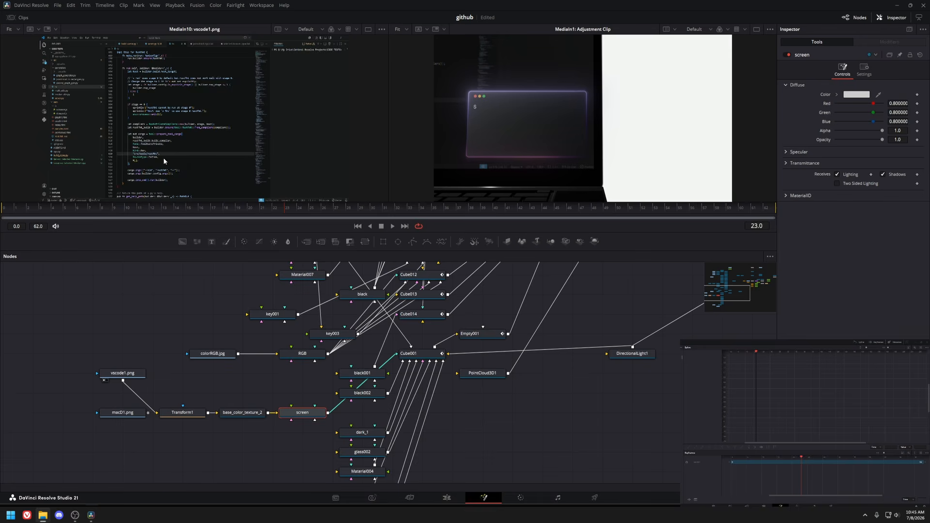
drag(164, 158, 163, 156)
drag(112, 414, 112, 434)
mouse_move(73, 369)
mouse_down()
mouse_move(278, 435)
mouse_move(252, 422)
mouse_up()
click(248, 434)
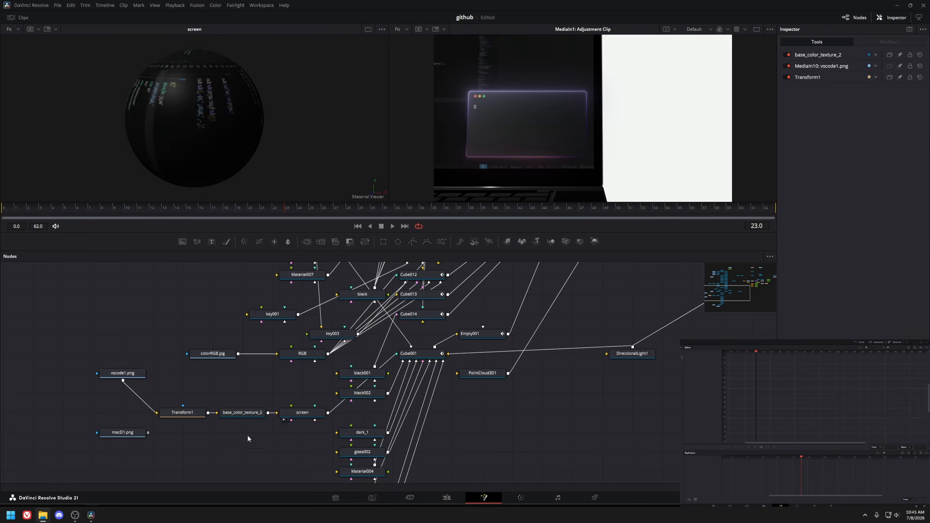
View the vscode1.png, Transform1 and Cube001 nodes to check the screen texture on the laptop.
click(129, 375)
key(1)
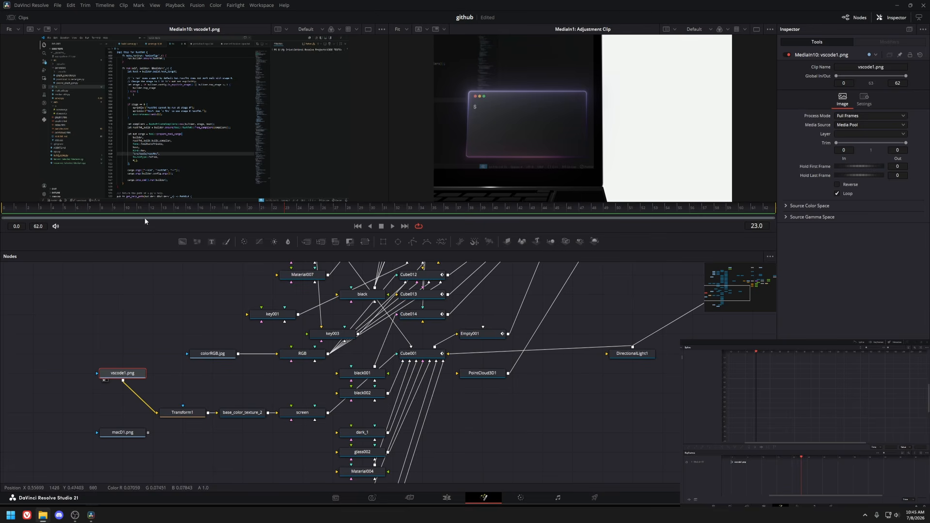
click(177, 413)
key(1)
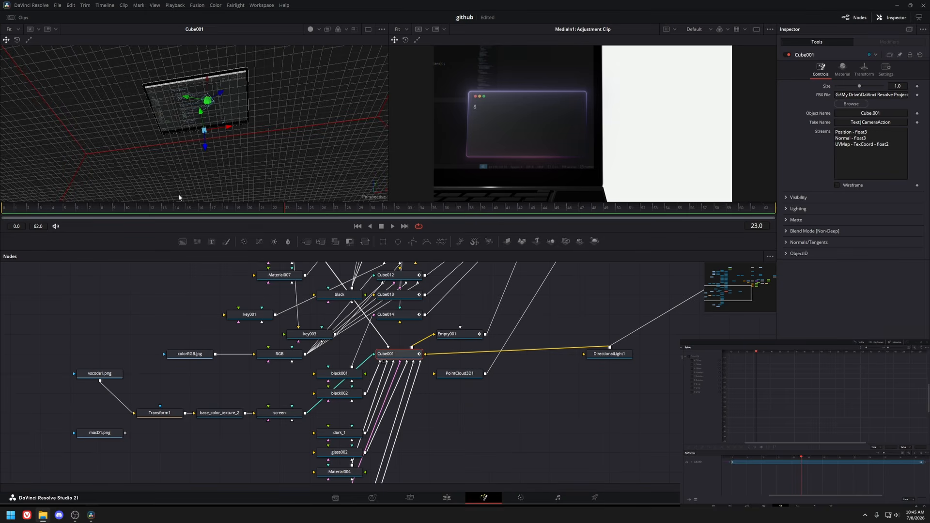
drag(203, 127, 238, 273)
scroll(219, 79, up, 5)
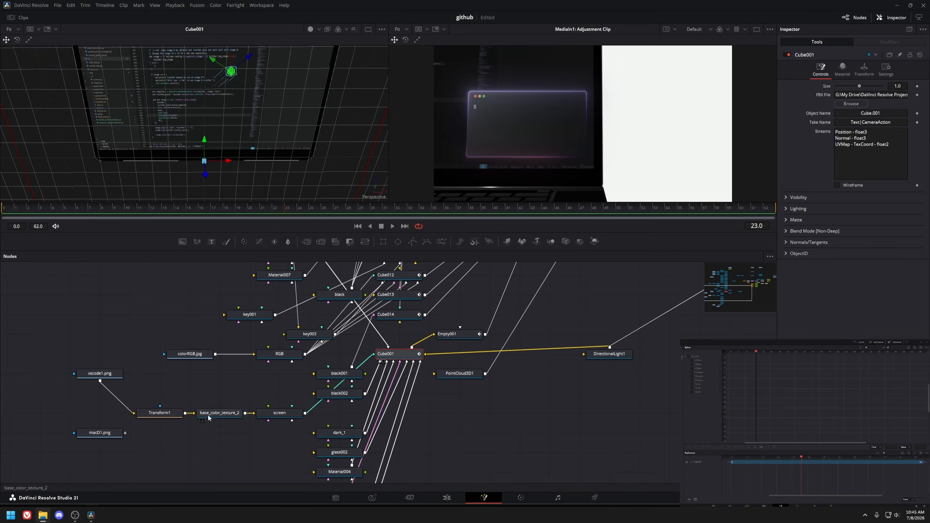
mouse_move(154, 418)
mouse_down()
mouse_move(155, 439)
mouse_move(162, 413)
mouse_up()
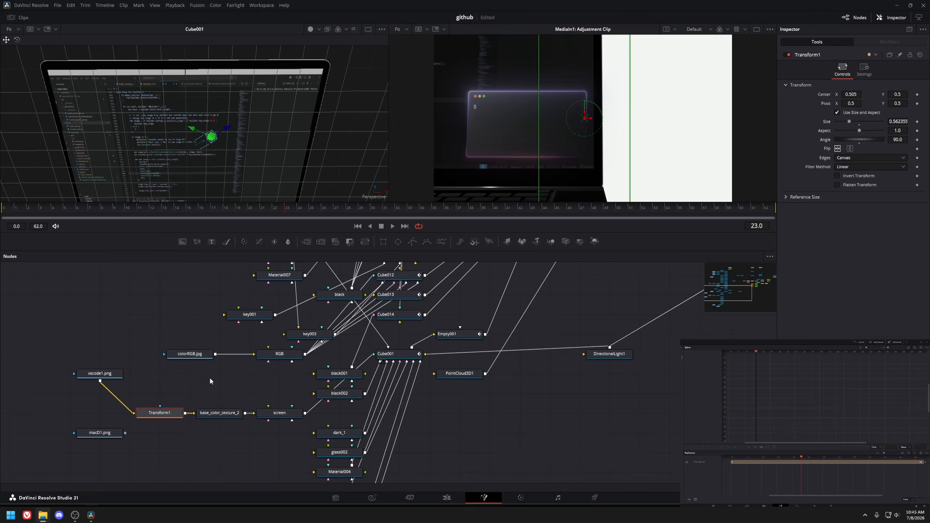
drag(380, 350, 226, 413)
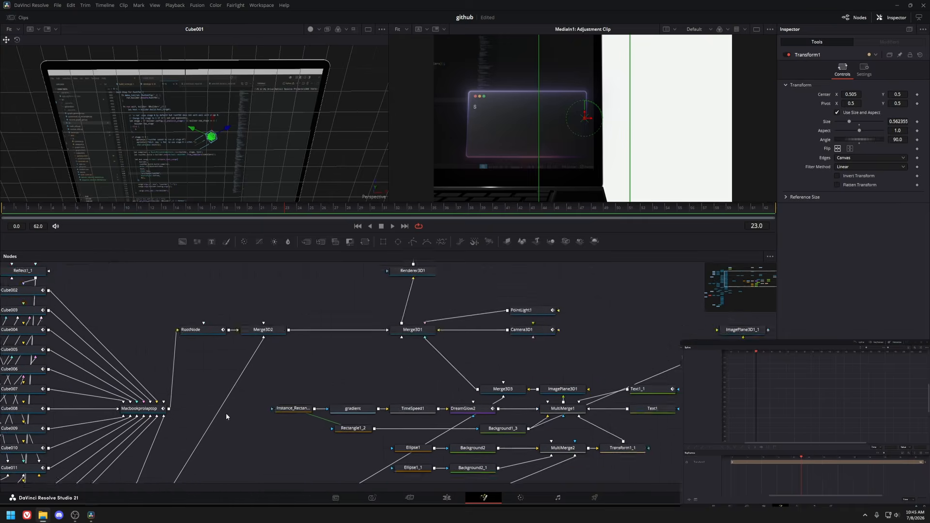
View the RootNode and Merge3D2 scenes, orbit the 3D view, and pan to the terminal window nodes.
click(331, 343)
key(1)
click(192, 343)
key(1)
drag(191, 344, 339, 342)
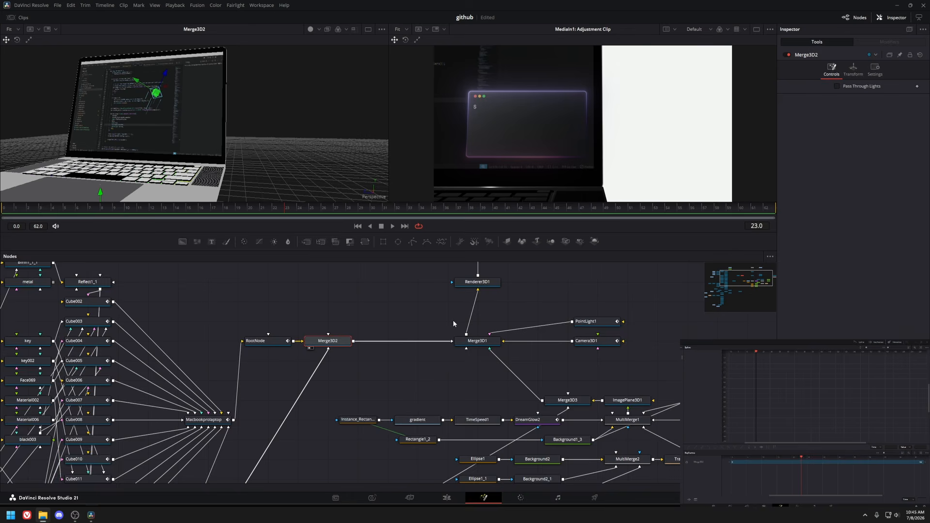
drag(454, 323, 299, 318)
click(323, 336)
key(1)
scroll(167, 94, up, 5)
drag(210, 114, 186, 167)
drag(408, 420, 187, 470)
drag(294, 395, 263, 416)
Inspect the Background2 color nodes, the gradient, and the MultiMerge2 window-button circles.
click(337, 399)
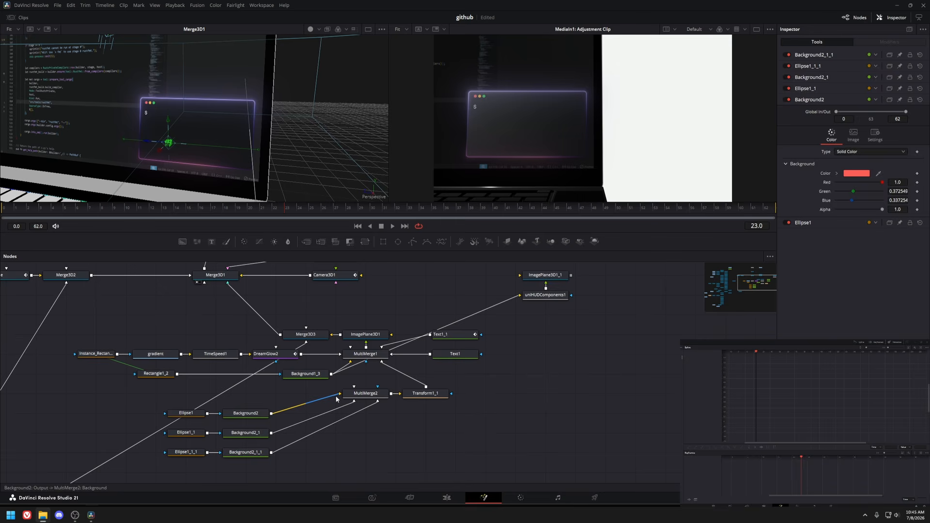
click(416, 395)
click(398, 410)
click(158, 358)
key(1)
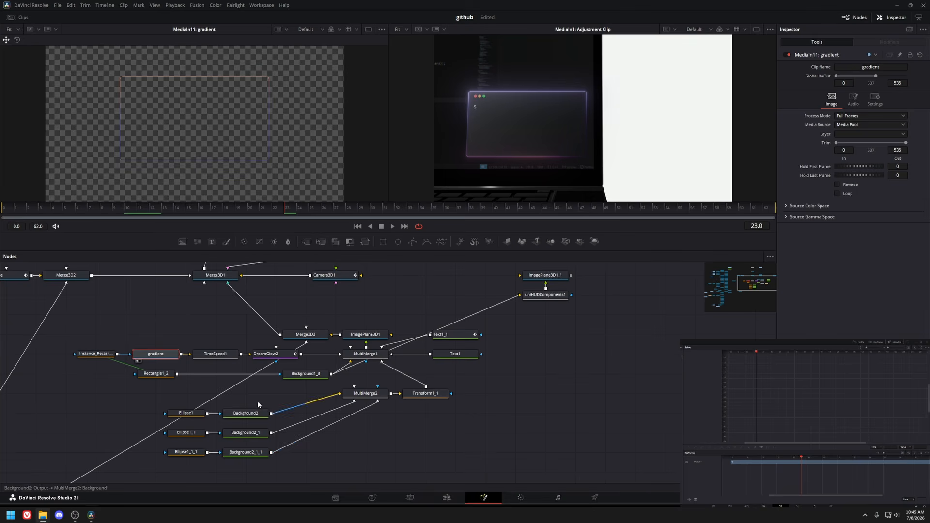
click(367, 394)
key(1)
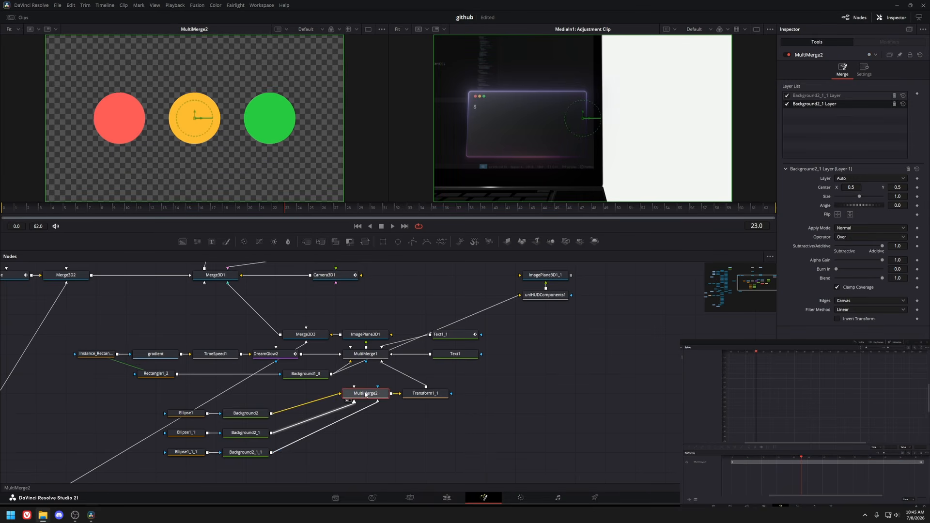
View the Ellipse1, Ellipse1_1, Background2_1_1, MultiMerge2 and Transform1_1 nodes one by one.
click(228, 415)
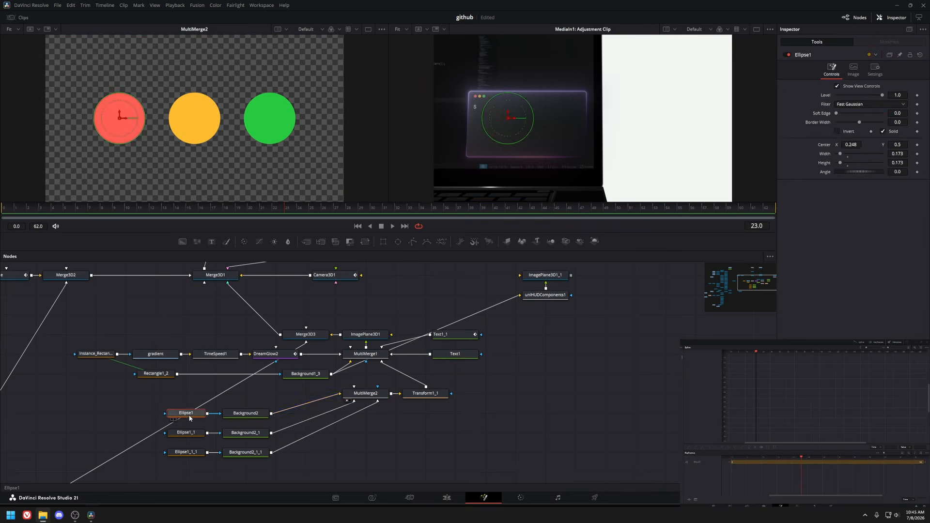
key(1)
click(238, 437)
key(1)
click(242, 454)
key(1)
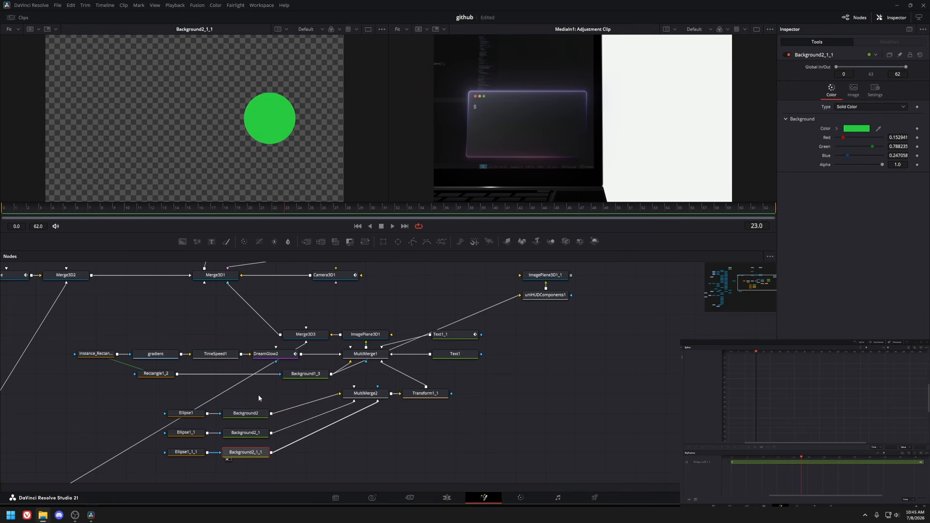
click(372, 394)
key(1)
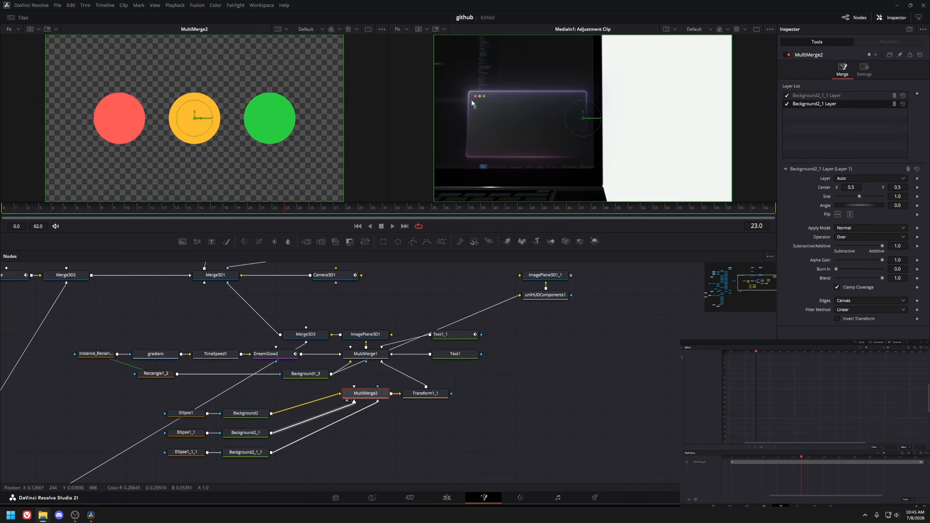
click(425, 393)
key(1)
View the MultiMerge1 terminal window, Background1_3, Text1 prompt and Text1_1 cursor nodes.
click(363, 354)
key(1)
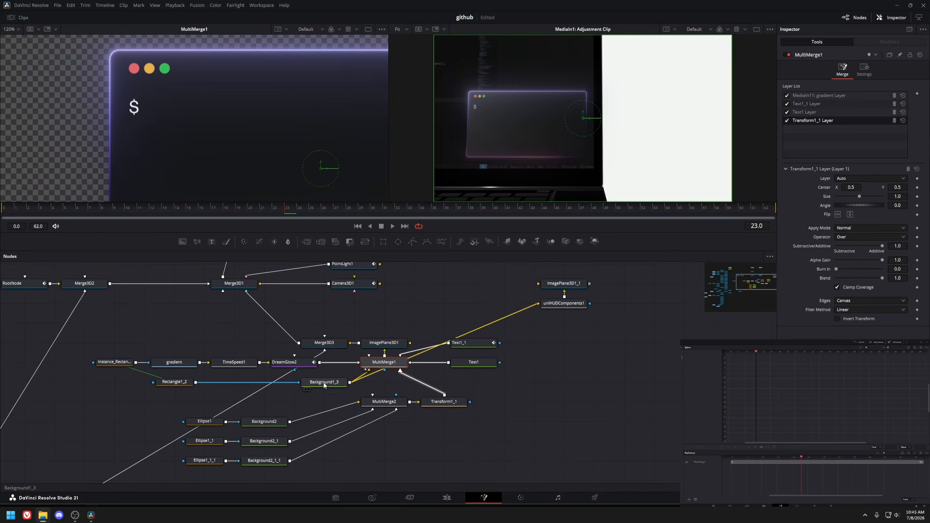
click(324, 382)
key(1)
key(ctrl+f)
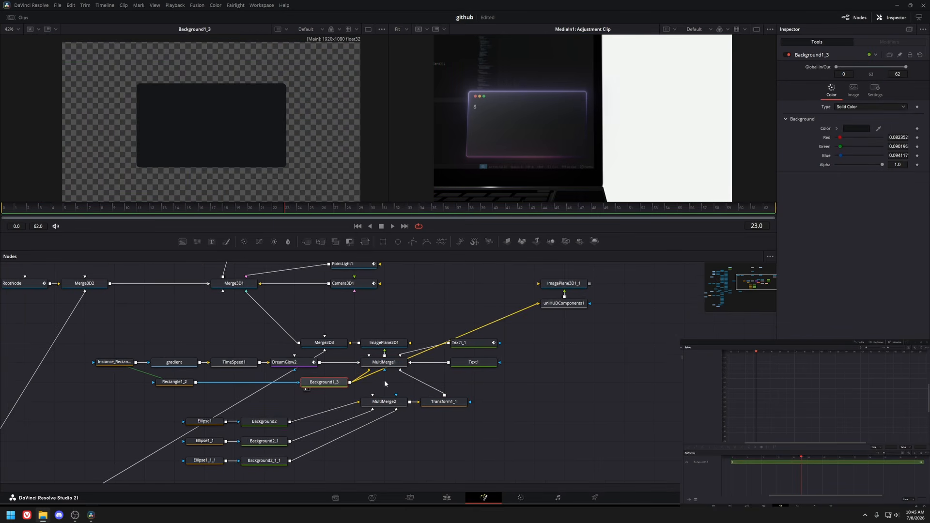
click(472, 364)
key(1)
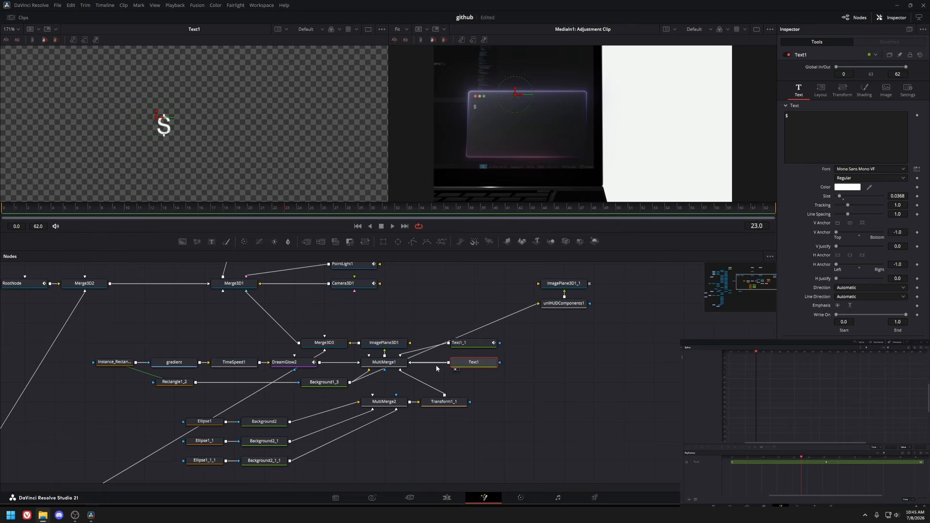
click(476, 348)
key(1)
click(481, 343)
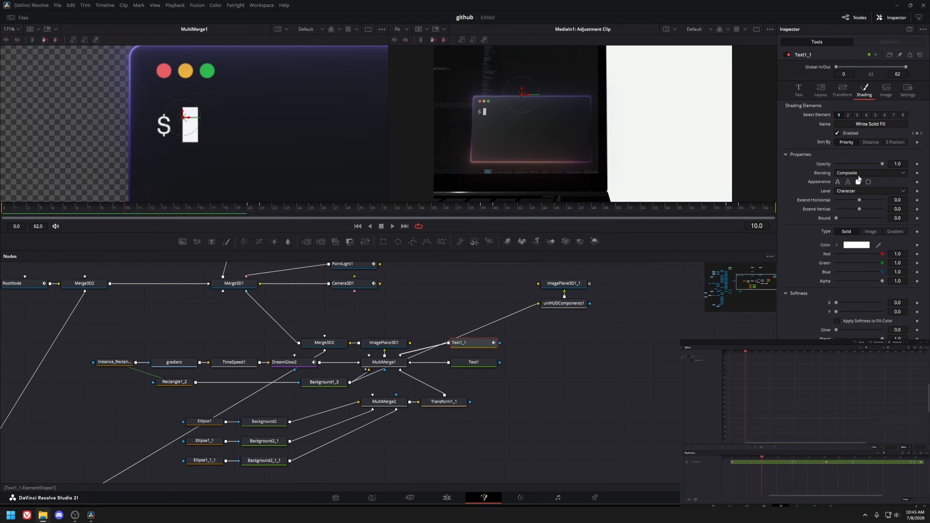
click(430, 358)
View the Rectangle1_2, Background1_3 and Instance_Rectangle1_2 nodes that form the window shape and outline.
click(222, 378)
key(1)
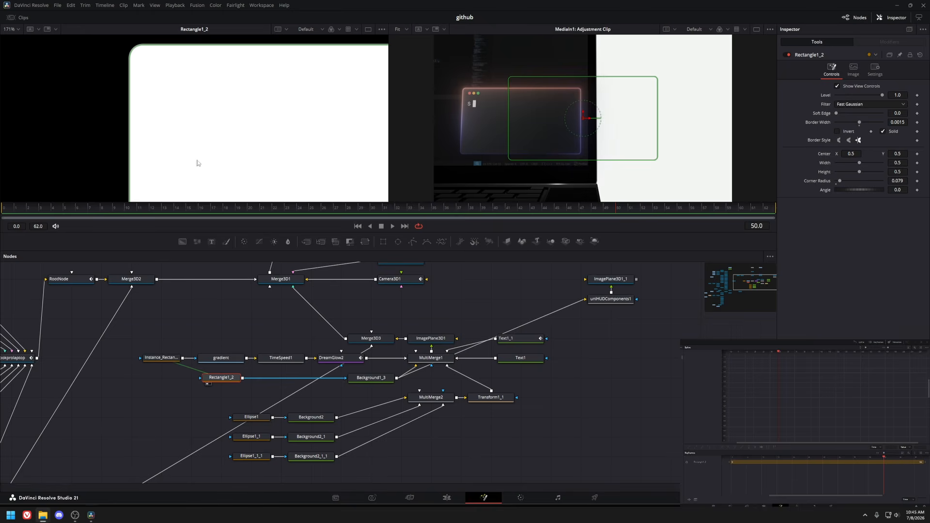
scroll(133, 85, down, 5)
click(360, 380)
key(1)
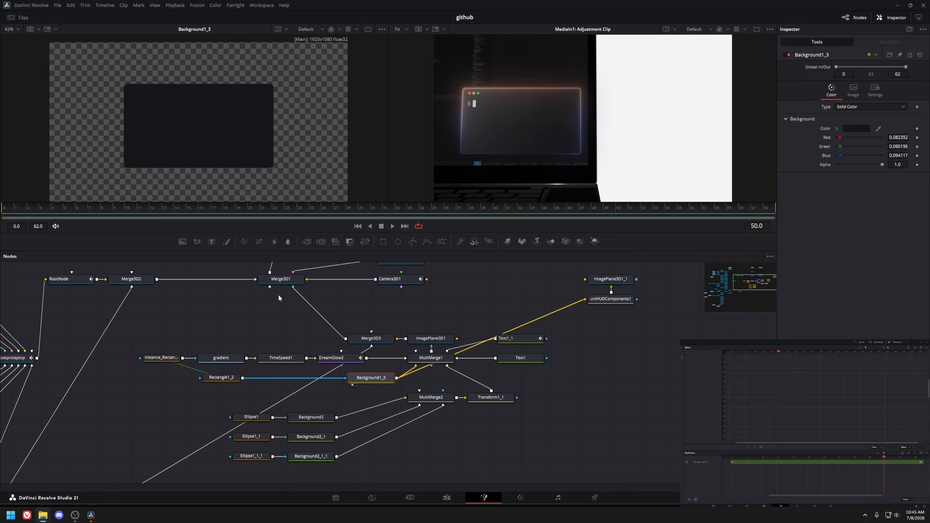
click(221, 380)
key(1)
click(159, 360)
key(1)
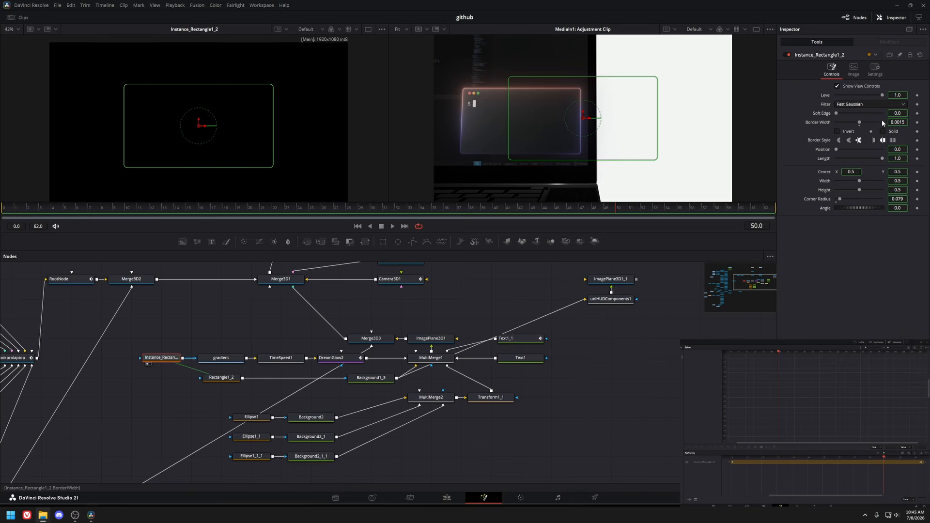
View the gradient, TimeSpeed1 and DreamGlow2 nodes of the window outline glow in the viewer.
click(243, 360)
key(1)
scroll(122, 101, up, 5)
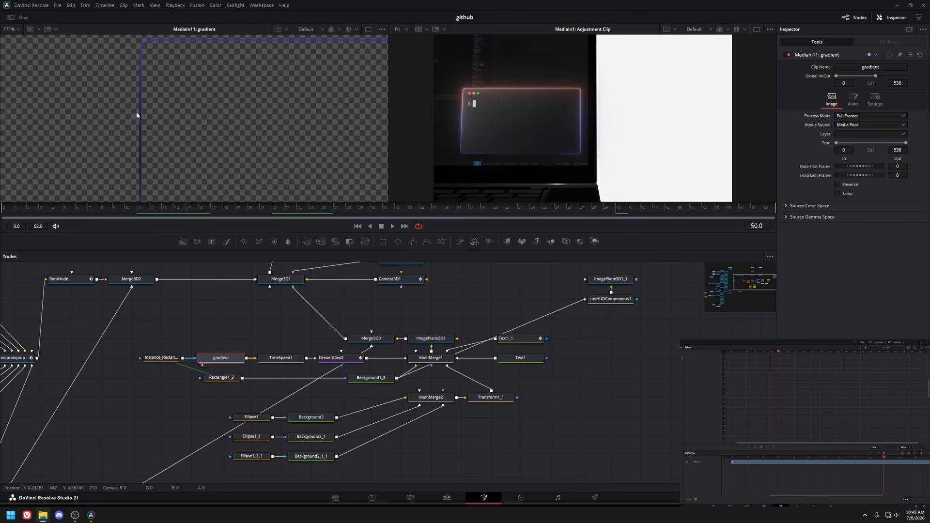
click(299, 362)
drag(335, 352, 262, 355)
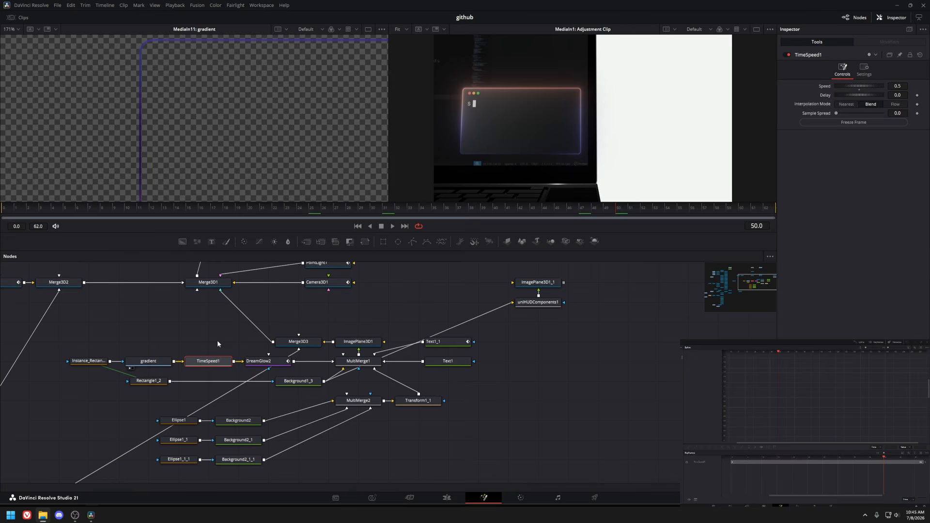
click(258, 361)
key(1)
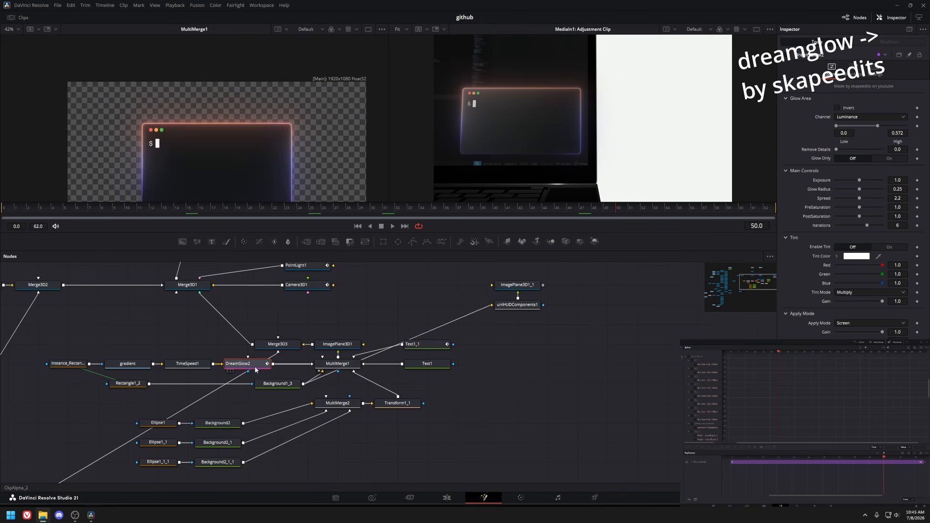
key(1)
View the MultiMerge1 terminal composite and the ImagePlane3D1 node in the viewer.
click(324, 364)
key(1)
click(334, 344)
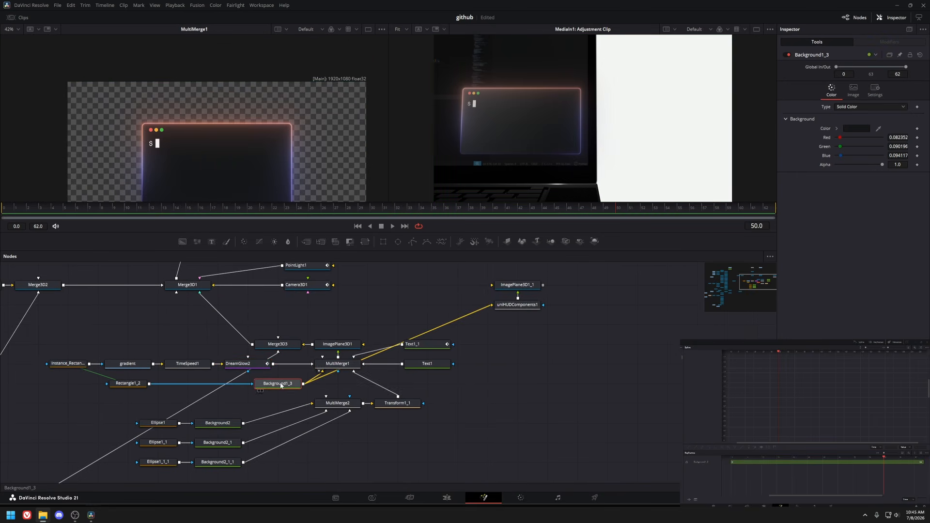
key(1)
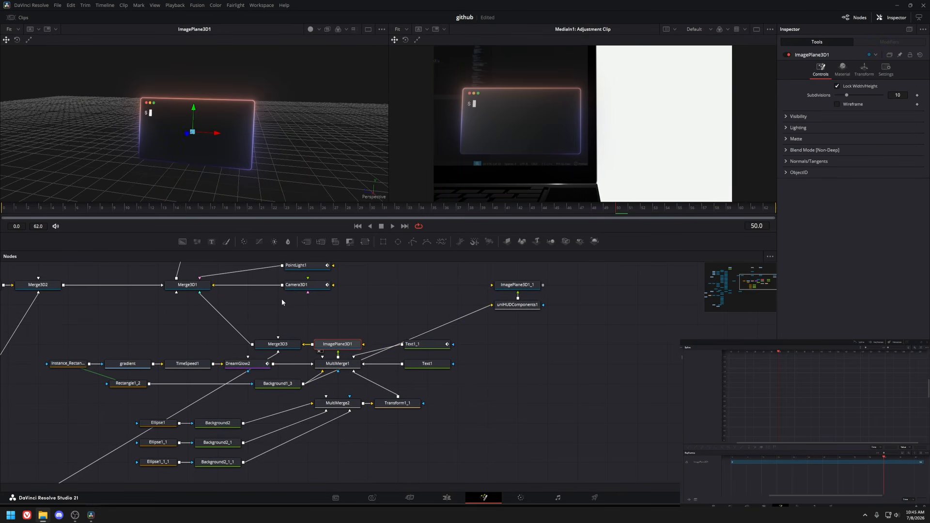
Orbit the 3D viewer to examine the laptop scene with the terminal image plane.
drag(282, 300, 322, 308)
scroll(268, 133, down, 4)
drag(268, 133, 121, 94)
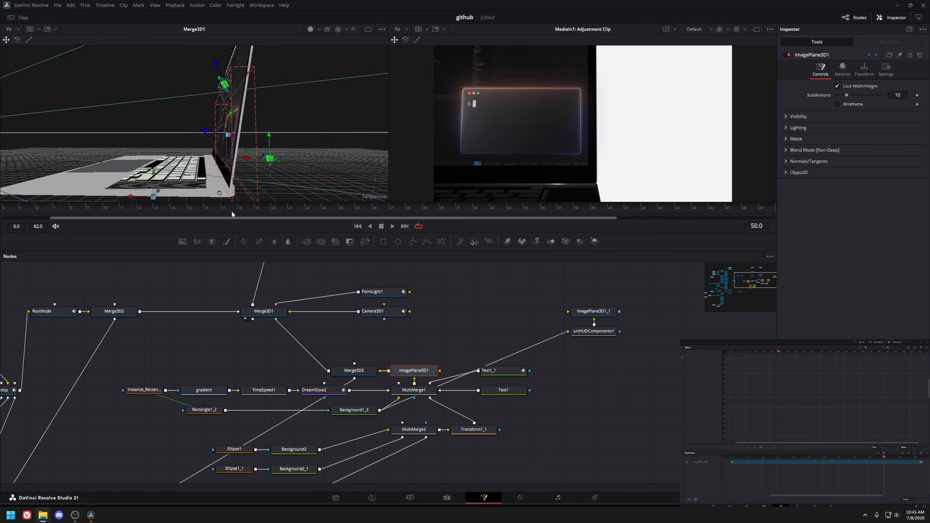
drag(231, 210, 217, 81)
drag(208, 130, 262, 155)
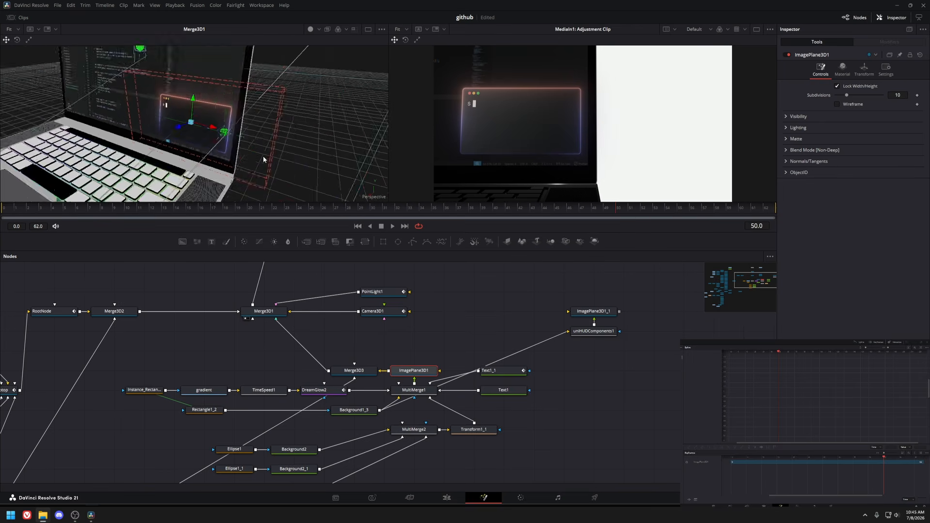
Inspect the Camera3D1, Merge3D1 and PointLight1 nodes and play the timeline to preview the camera move.
click(400, 313)
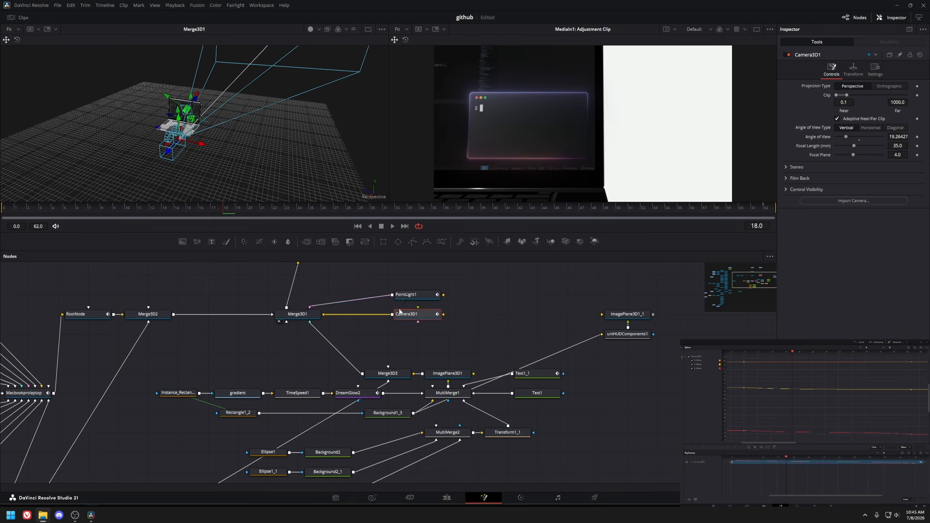
drag(399, 311, 373, 362)
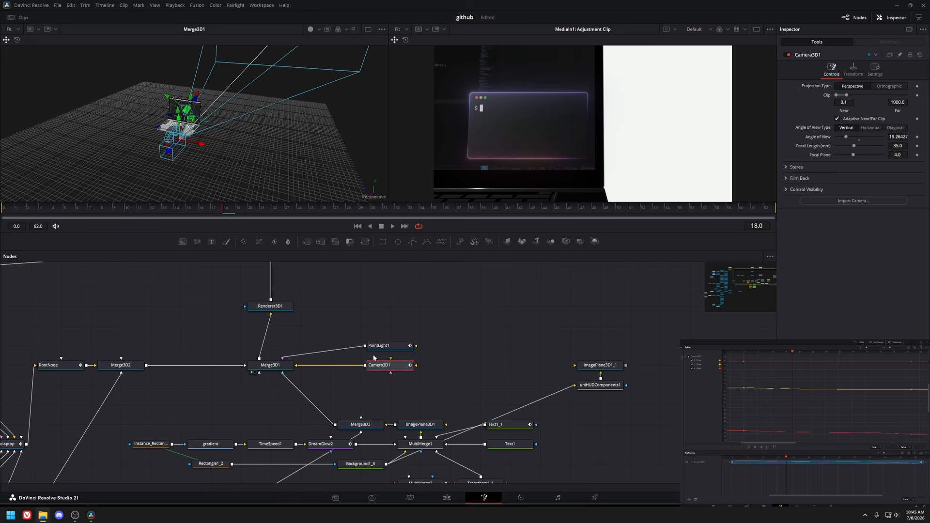
click(278, 366)
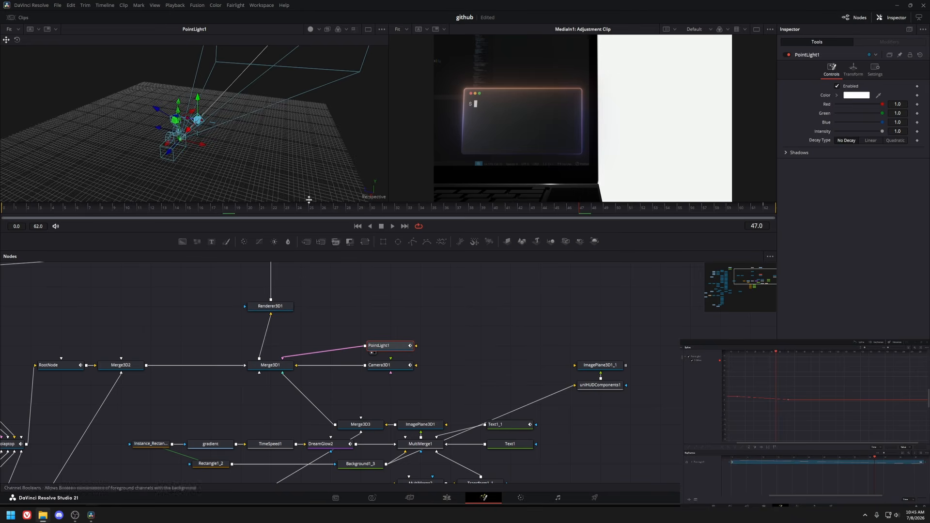
drag(22, 209, 312, 210)
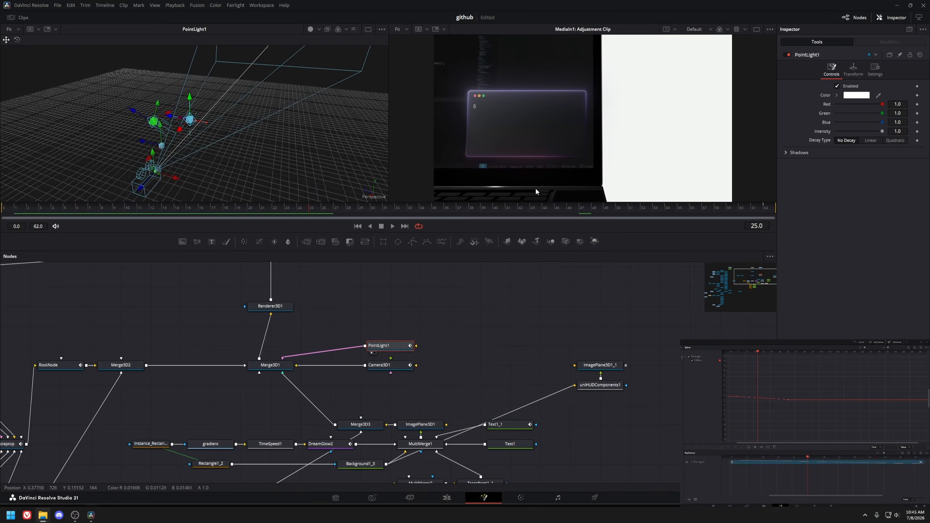
click(5, 210)
key(space)
key(space)
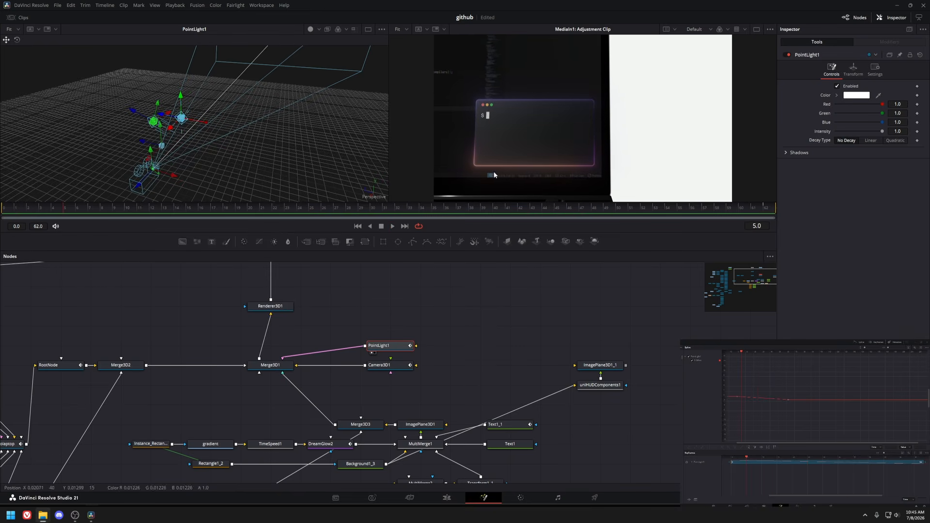
Browse the node graph to the laptop model nodes and view MultiMerge1 against the 3D scene.
drag(310, 372, 309, 347)
click(273, 342)
drag(383, 367, 583, 350)
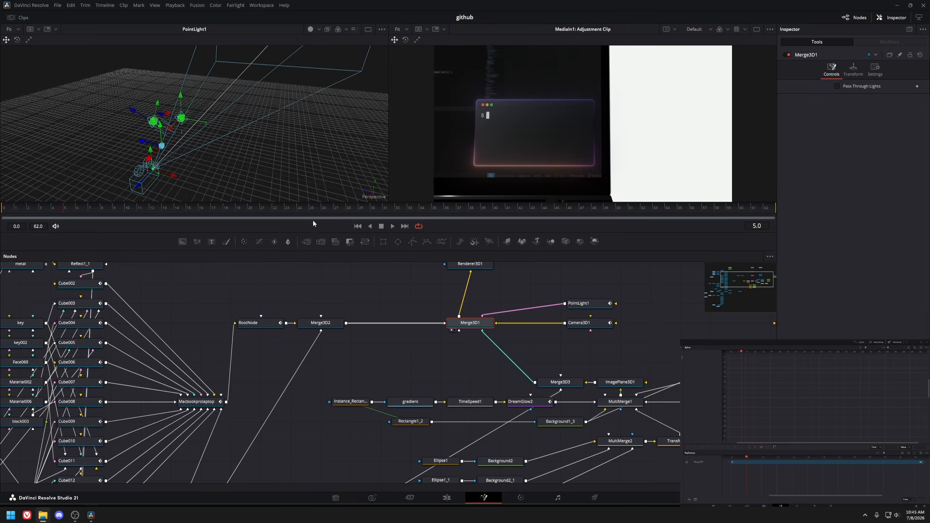
scroll(211, 140, up, 4)
drag(214, 144, 162, 123)
drag(483, 372, 312, 333)
click(449, 364)
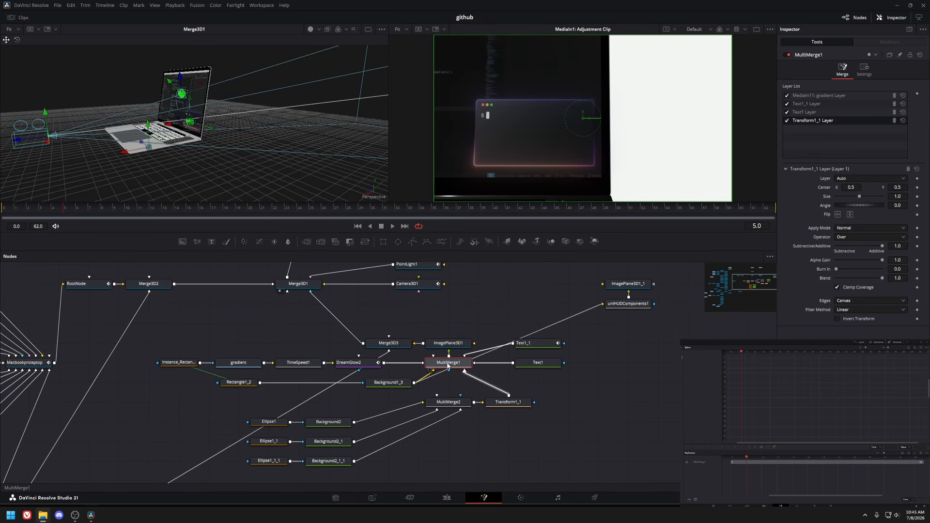
key(1)
Switch to the Edit page and scrub through the main timeline.
key(shift+4)
mouse_move(314, 299)
mouse_down()
mouse_move(328, 295)
mouse_move(301, 296)
mouse_up()
key(space)
key(space)
scroll(344, 346, left, 3)
drag(203, 296, 460, 301)
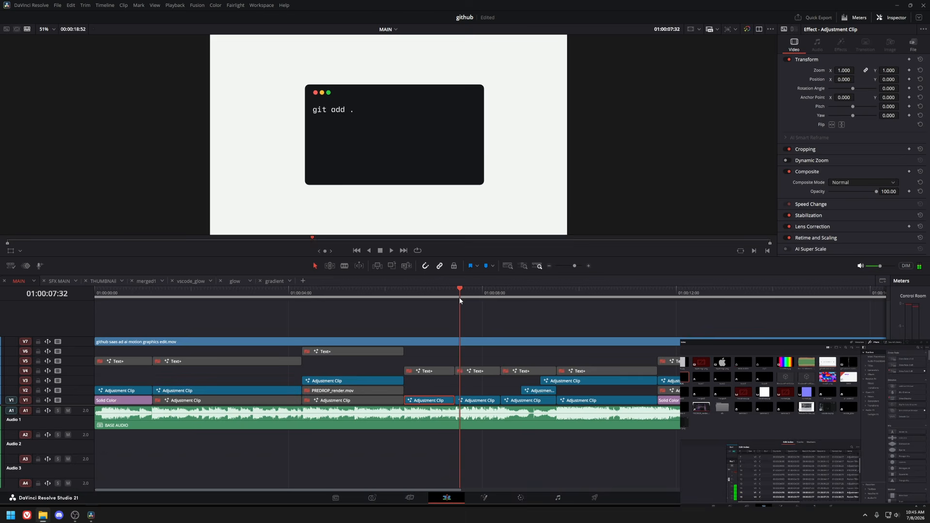
Open the terminal adjustment clip in Fusion and view its MultiMerge1 node.
click(471, 401)
key(Down)
key(Up)
key(shift+5)
drag(286, 371, 456, 343)
click(344, 338)
key(1)
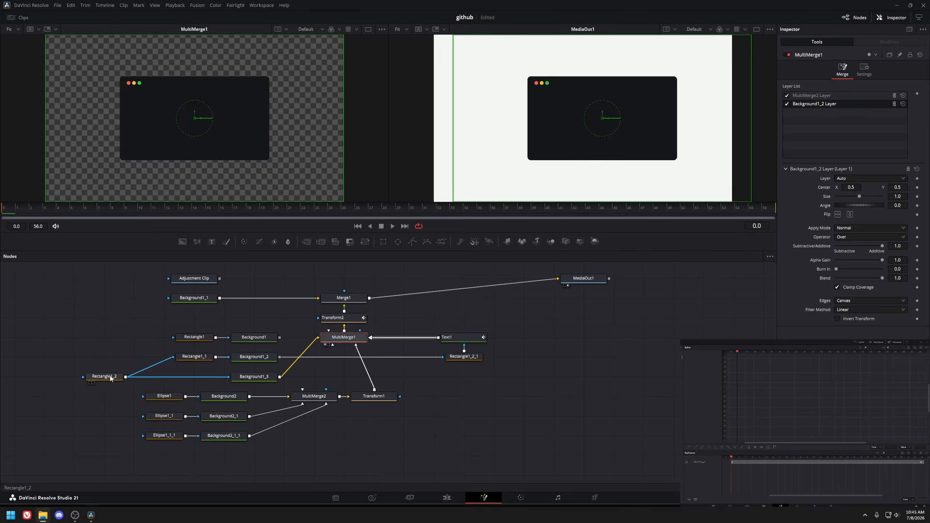
View the Rectangle1_2, Background1_3, MultiMerge2 and Transform1 nodes of the terminal window.
click(111, 378)
click(255, 377)
key(1)
click(314, 397)
key(1)
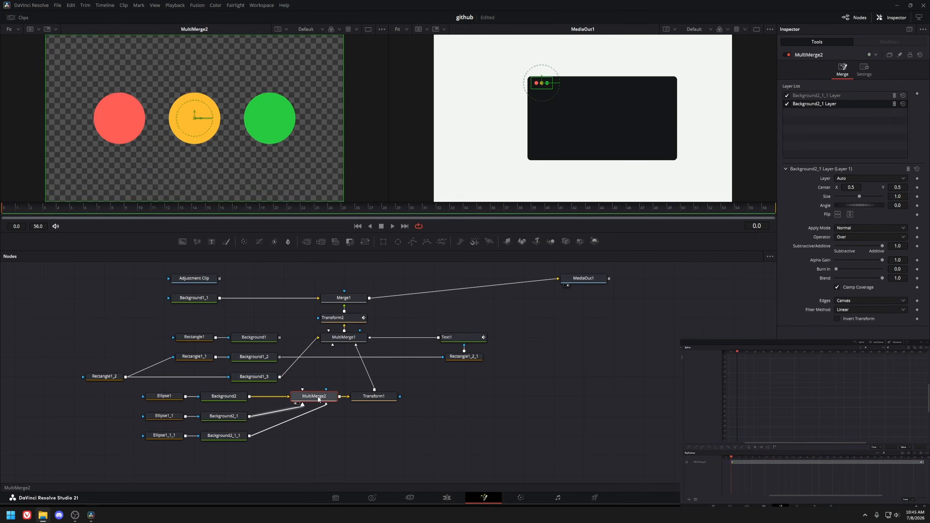
drag(125, 390, 184, 460)
click(373, 397)
click(343, 337)
key(1)
View the Text1 and Rectangle1_2_1 nodes and check the modifiers attached to Text1.
click(460, 337)
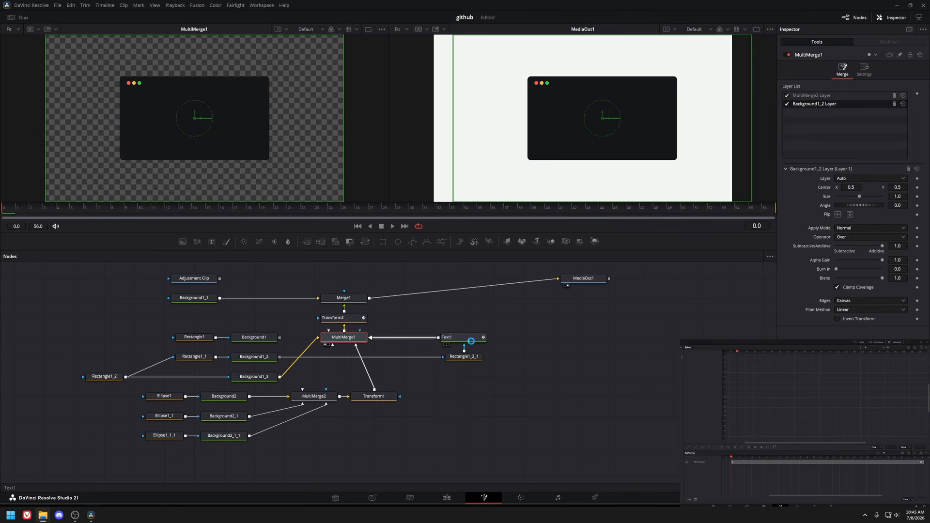
key(1)
click(461, 359)
key(1)
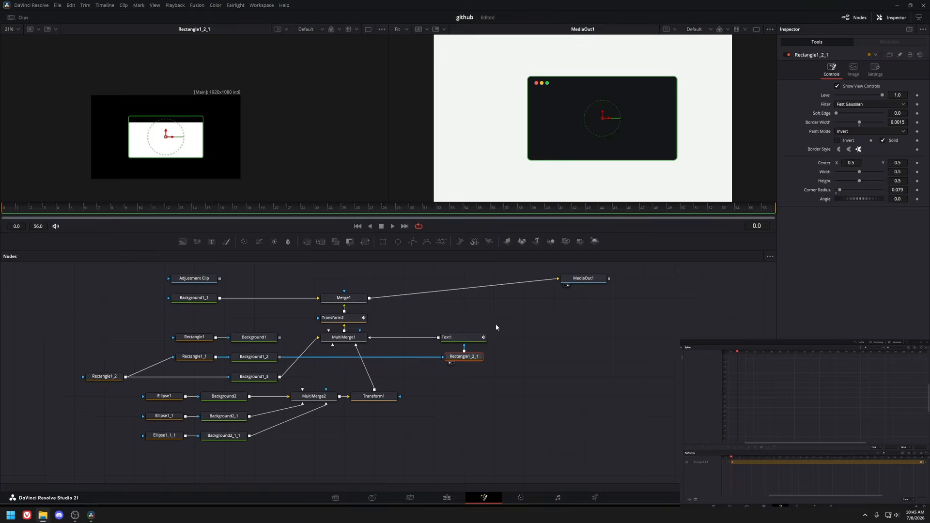
click(460, 337)
key(1)
mouse_move(17, 209)
mouse_down()
mouse_move(50, 215)
mouse_move(3, 215)
mouse_up()
click(864, 41)
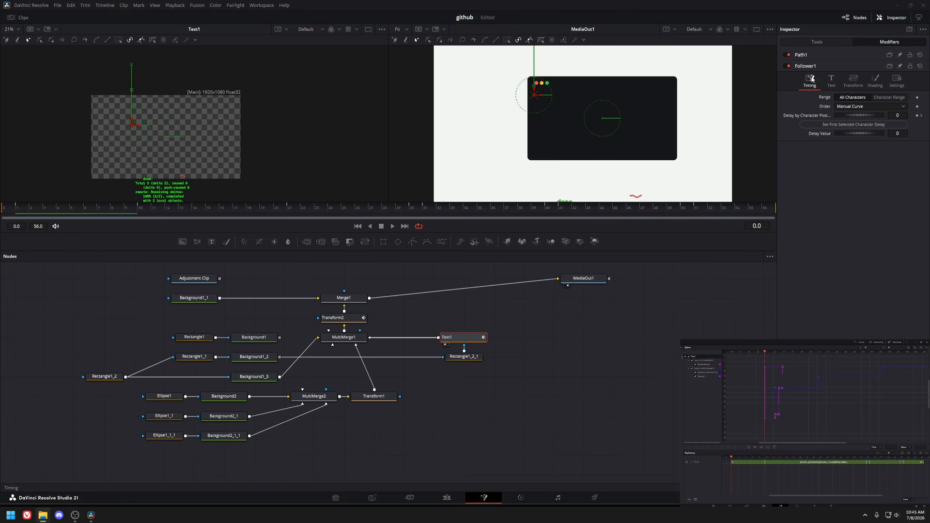
click(810, 43)
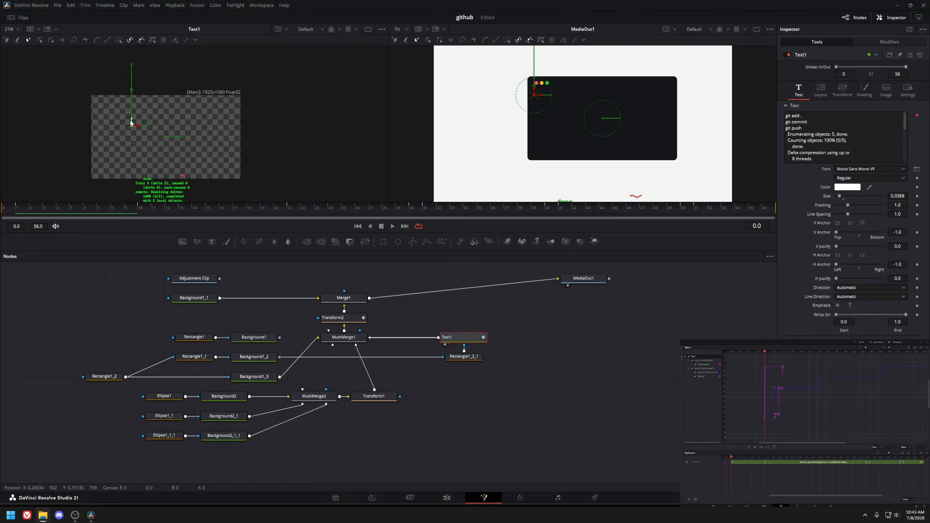
Scrub the timeline to preview the typed git commands, checking Text1's layout and text settings.
scroll(131, 123, up, 2)
click(17, 212)
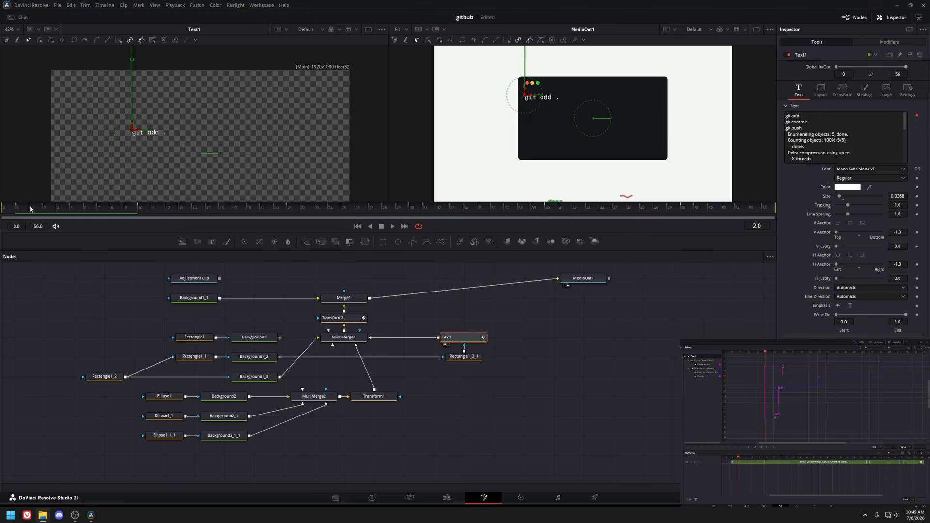
drag(28, 213, 425, 213)
click(821, 90)
click(799, 90)
click(439, 212)
drag(448, 212, 737, 210)
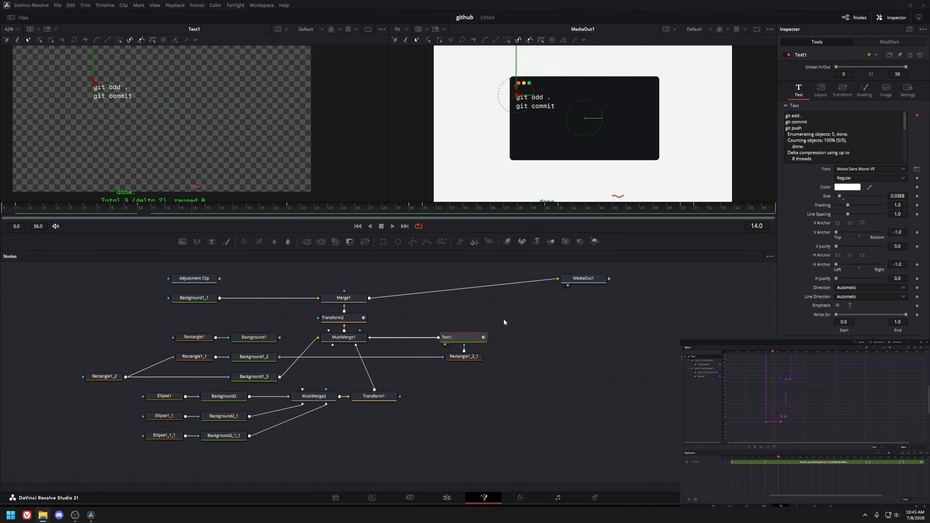
click(351, 338)
key(1)
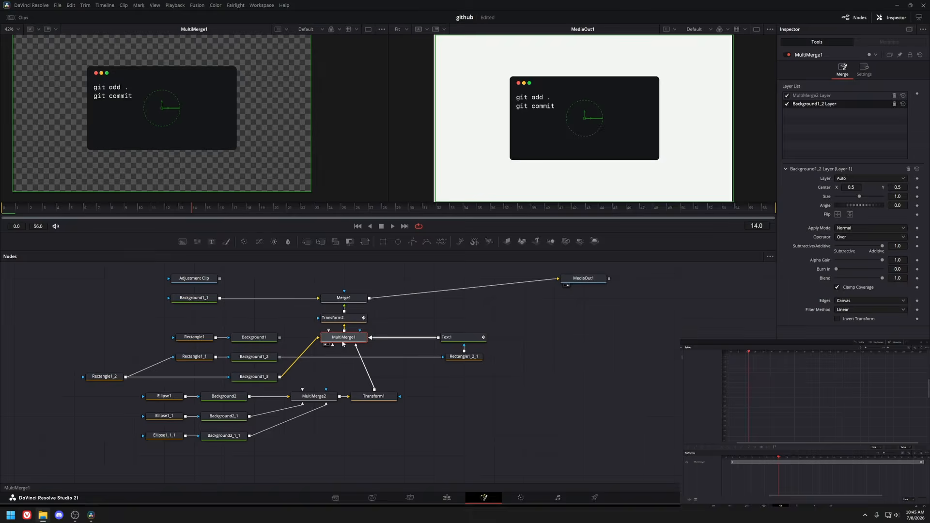
Inspect the Transform2 node, then return to the Edit page and play the main timeline.
click(339, 318)
drag(138, 204, 25, 211)
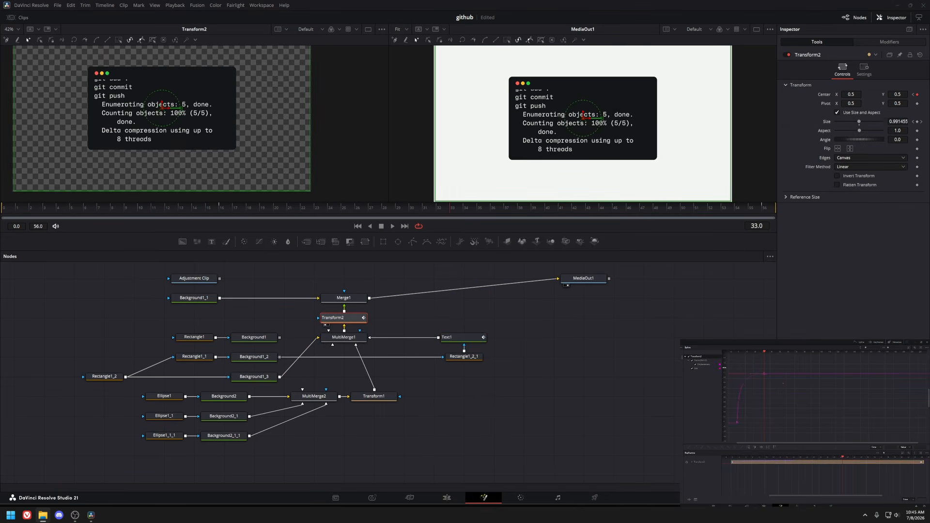
key(ctrl+f)
drag(25, 208, 586, 224)
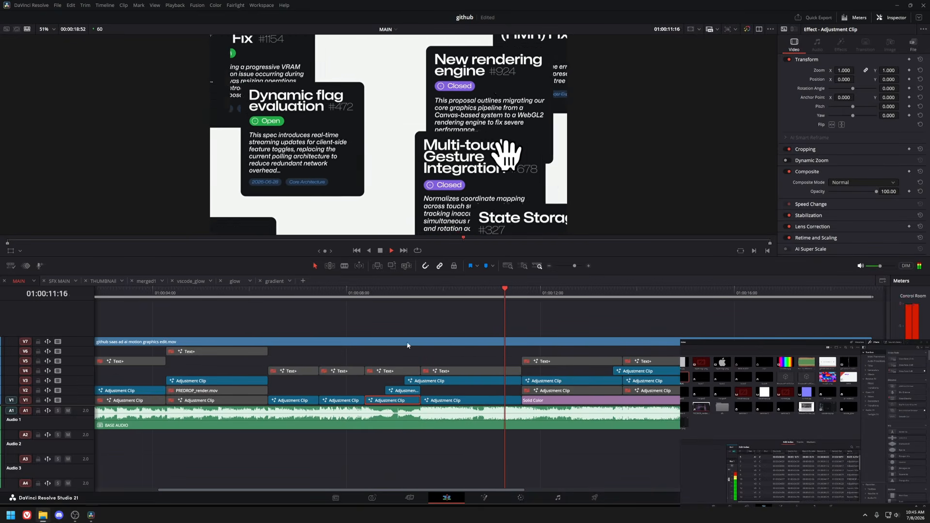
key(space)
Scrub and play the main timeline to the issue card carousel section.
scroll(393, 332, right, 3)
click(487, 293)
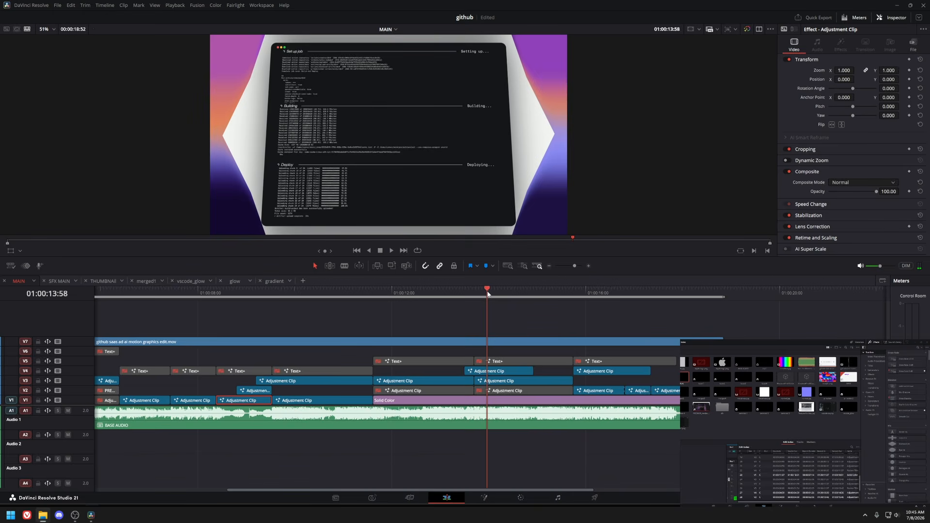
click(328, 290)
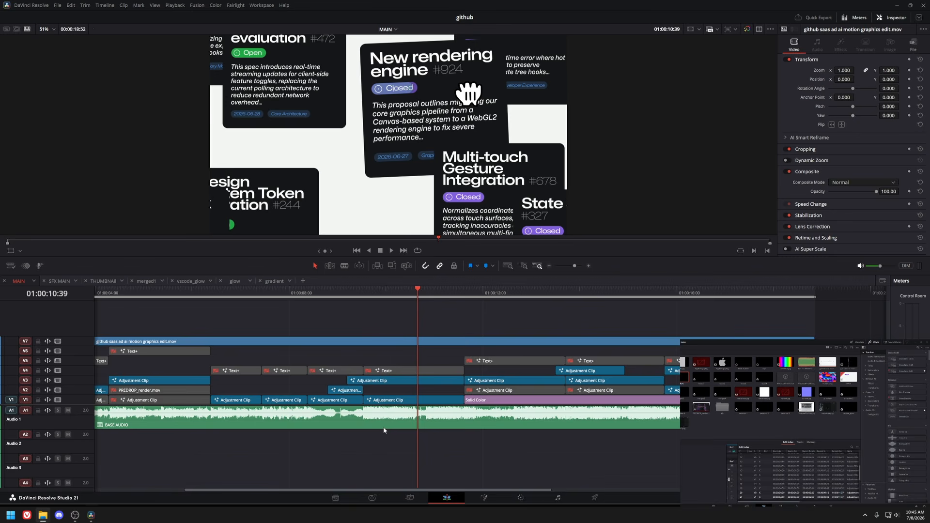
click(296, 297)
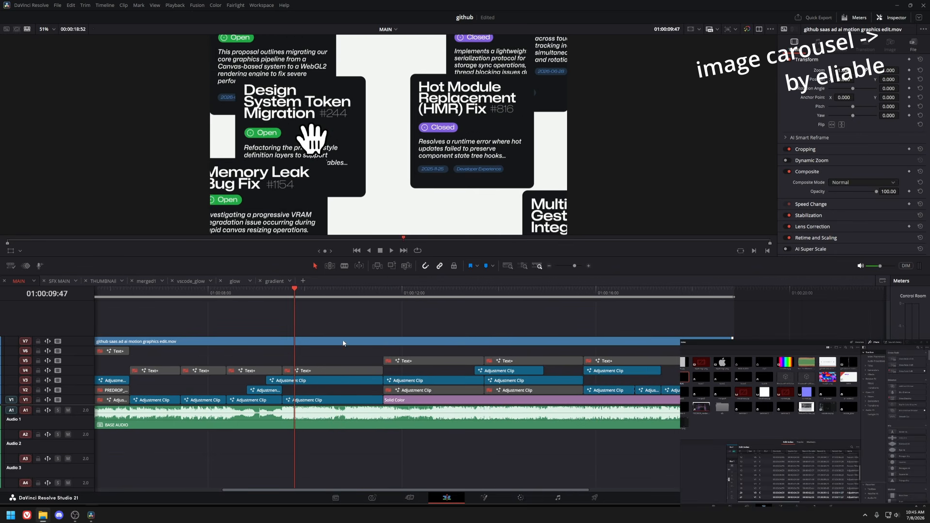
key(space)
click(339, 402)
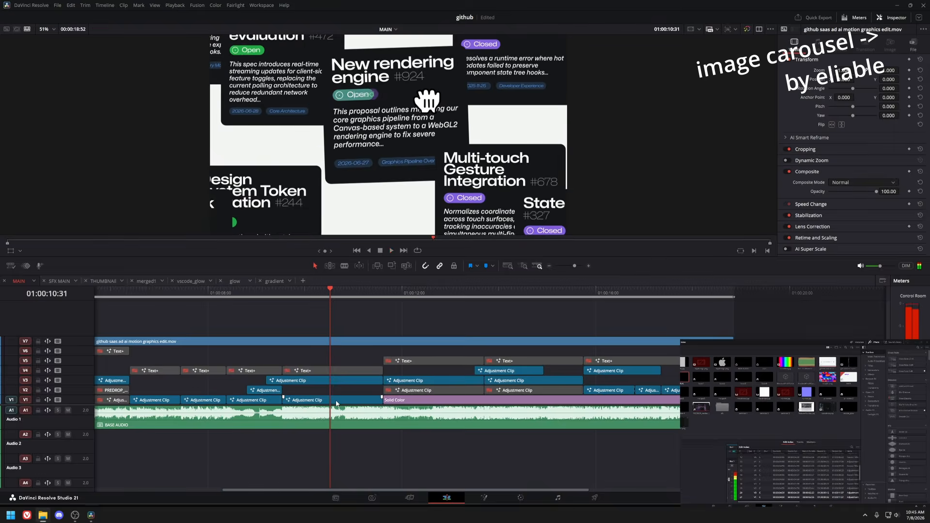
Open the carousel clip in Fusion and view the Replicate3D1 setup and the issue1 to issue4 media nodes.
key(shift+5)
drag(285, 377, 462, 338)
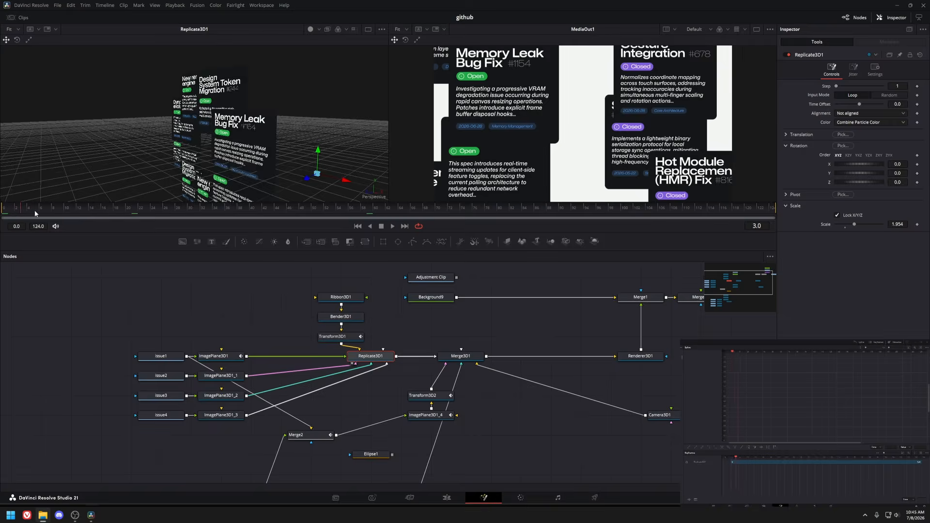
click(170, 344)
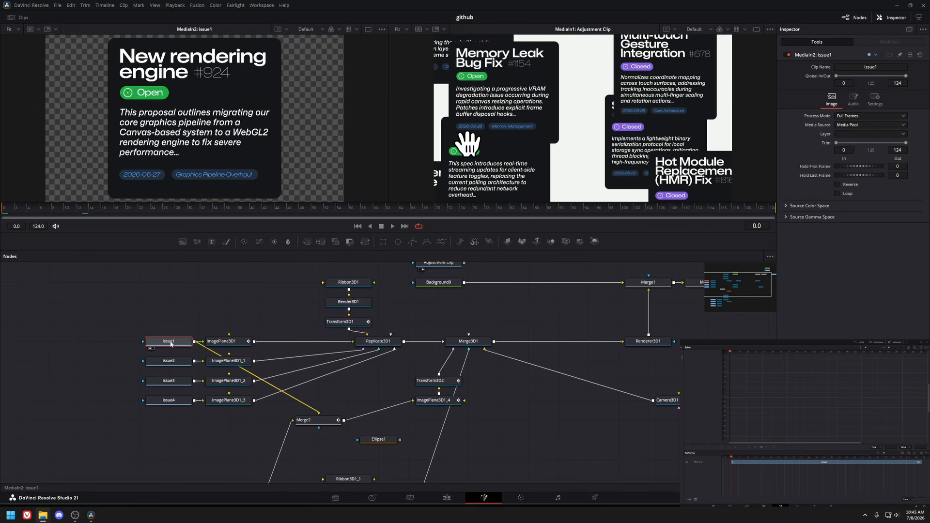
click(169, 362)
click(163, 383)
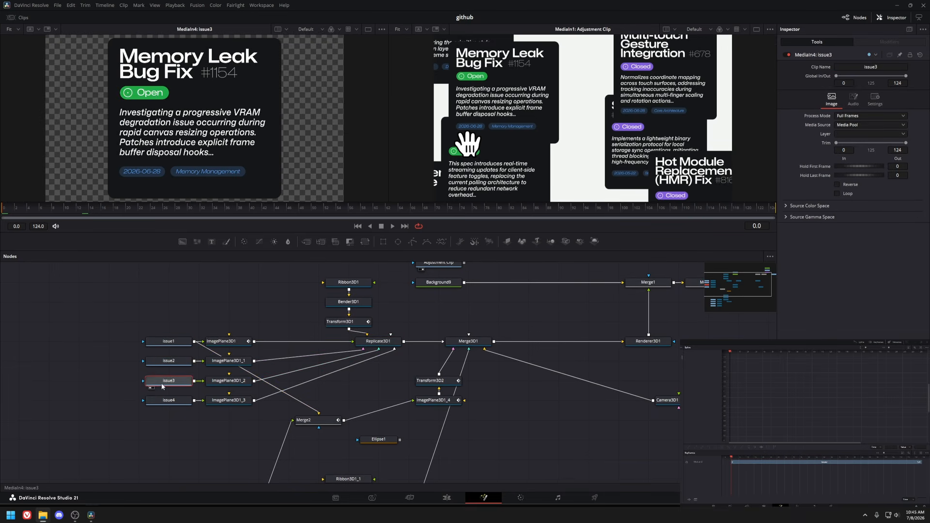
click(168, 400)
Open the issue1 timeline in Fusion and view the sCardContentMerge node of the card.
click(447, 497)
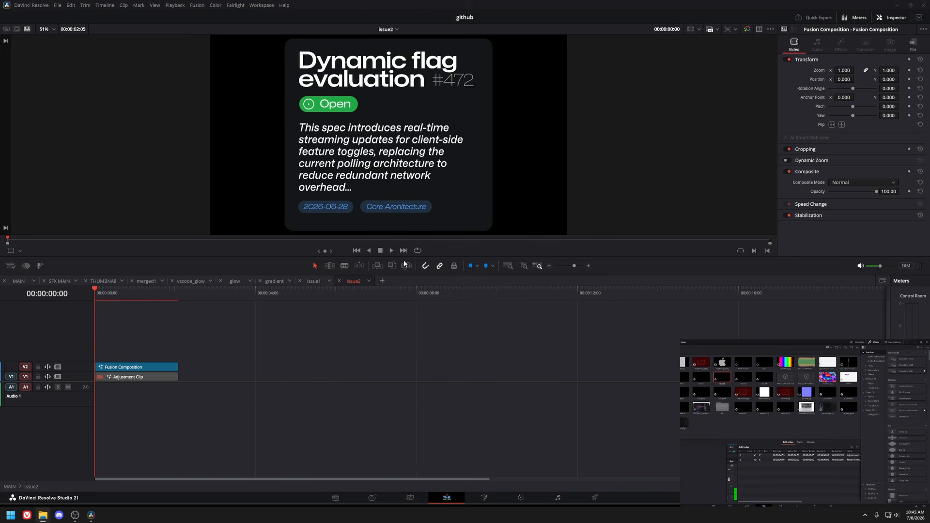
click(316, 281)
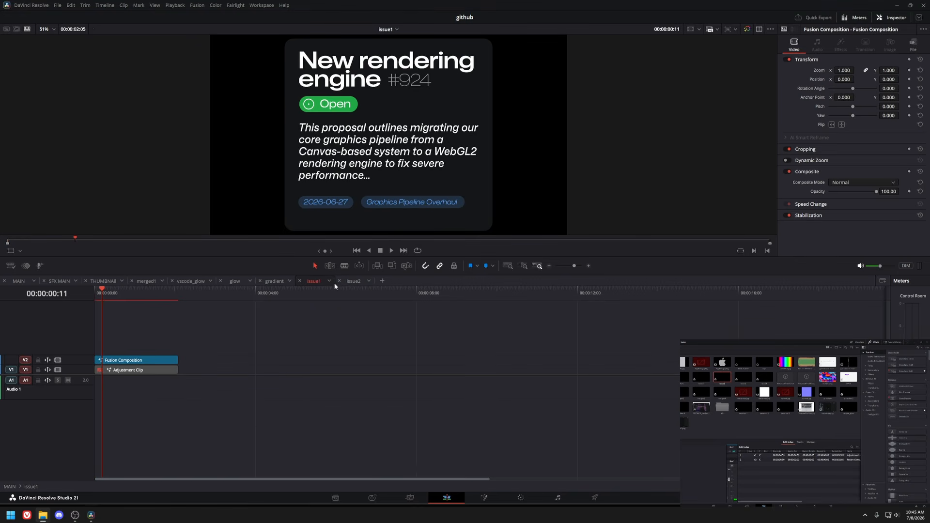
key(shift+5)
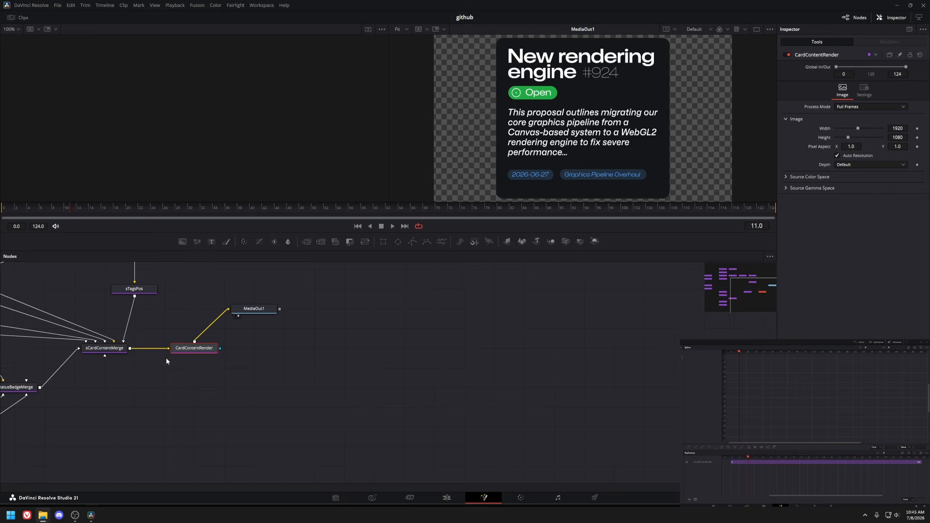
drag(166, 358, 398, 397)
click(336, 386)
key(1)
View the sStatusPill and sStatusBadgeMerge nodes that build the status badge.
drag(229, 284, 224, 359)
drag(257, 441, 252, 362)
click(238, 420)
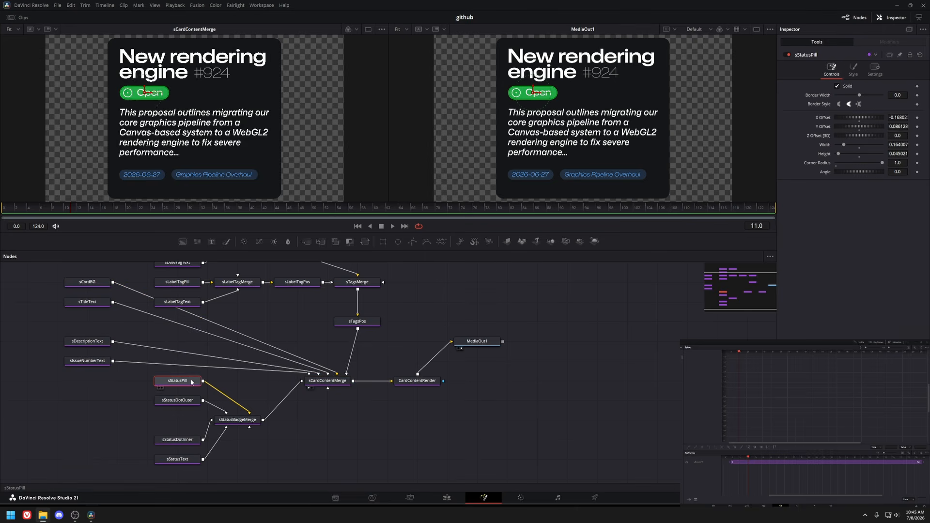
key(1)
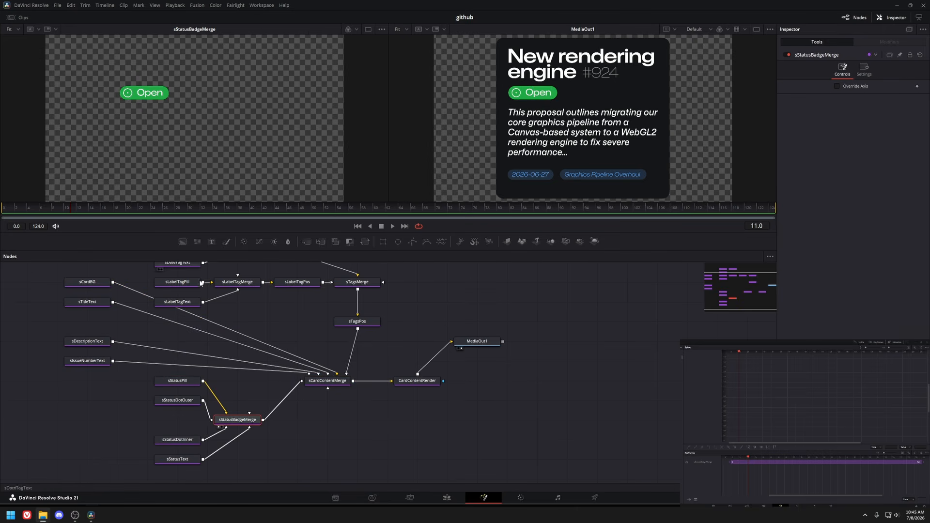
View the description, issue number and title text nodes of the issue card in the viewer.
drag(201, 284, 193, 313)
click(88, 375)
key(1)
click(83, 393)
key(1)
drag(150, 362, 135, 386)
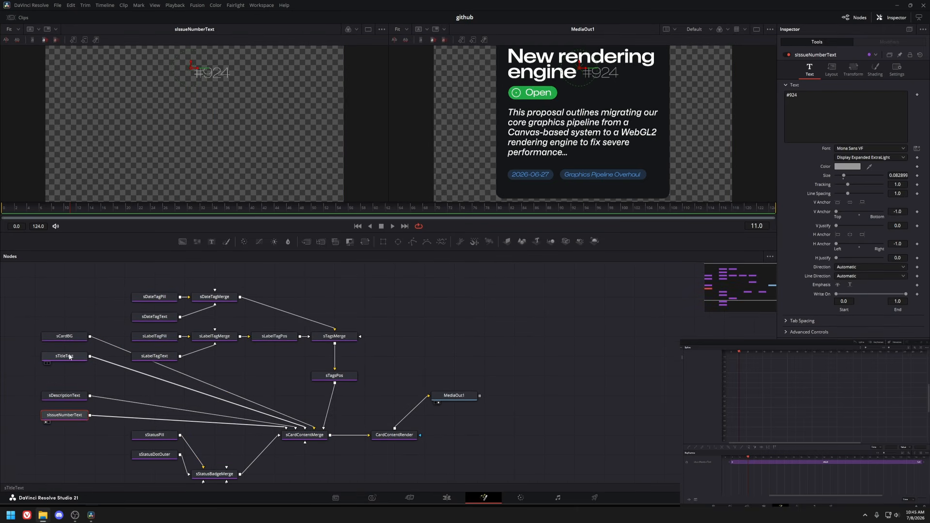
click(70, 357)
key(1)
View the sLabelTagMerge, sLabelTagPos and sTagsMerge nodes that build the card's tag row.
click(214, 336)
key(1)
click(275, 337)
key(1)
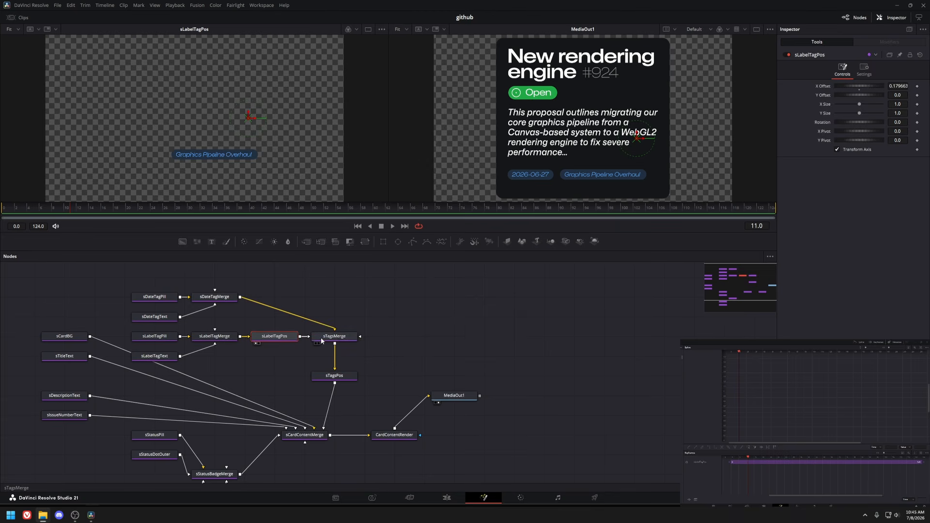
click(337, 339)
key(1)
View the sCardBG background node and the combined sCardContentMerge result.
drag(334, 388, 315, 342)
click(286, 390)
key(1)
drag(95, 314, 158, 339)
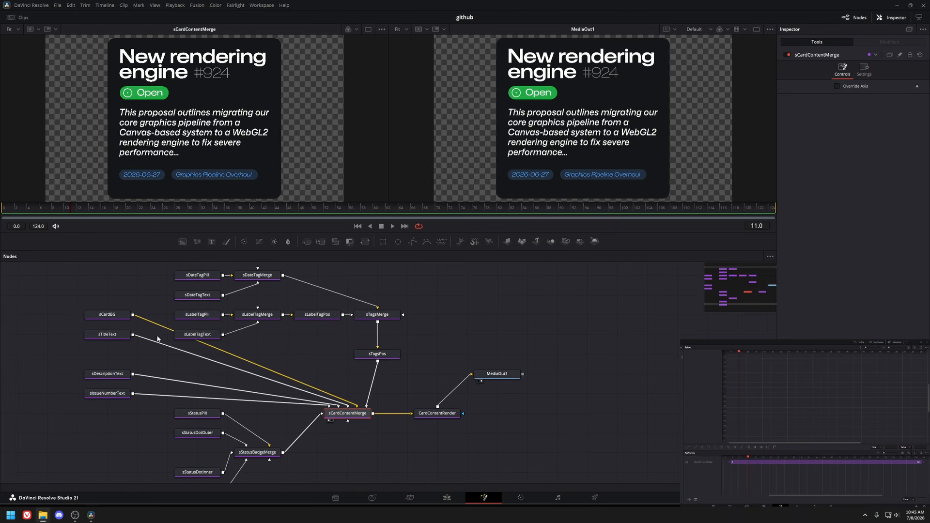
click(130, 324)
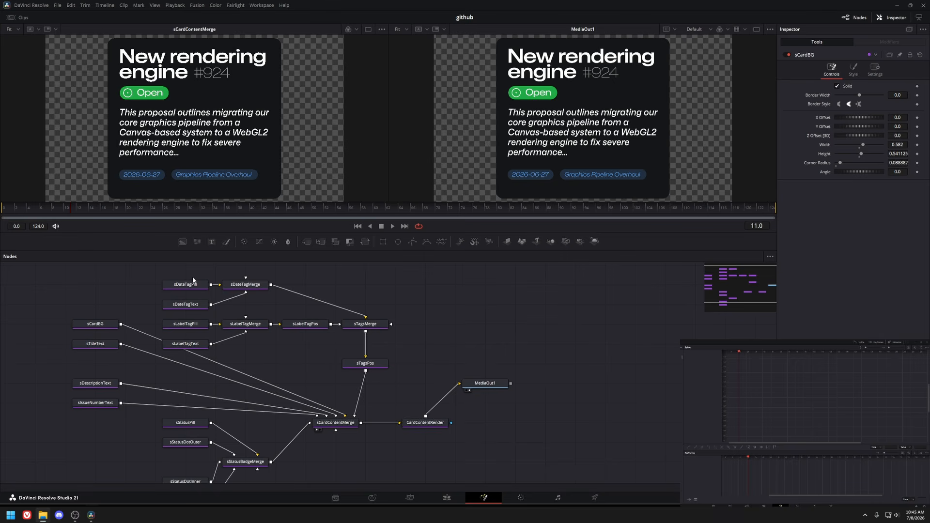
click(97, 325)
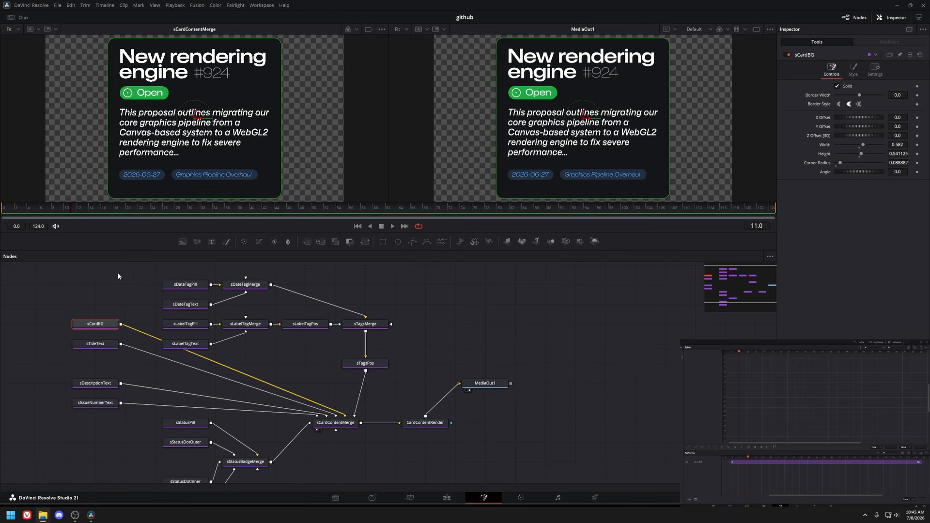
key(1)
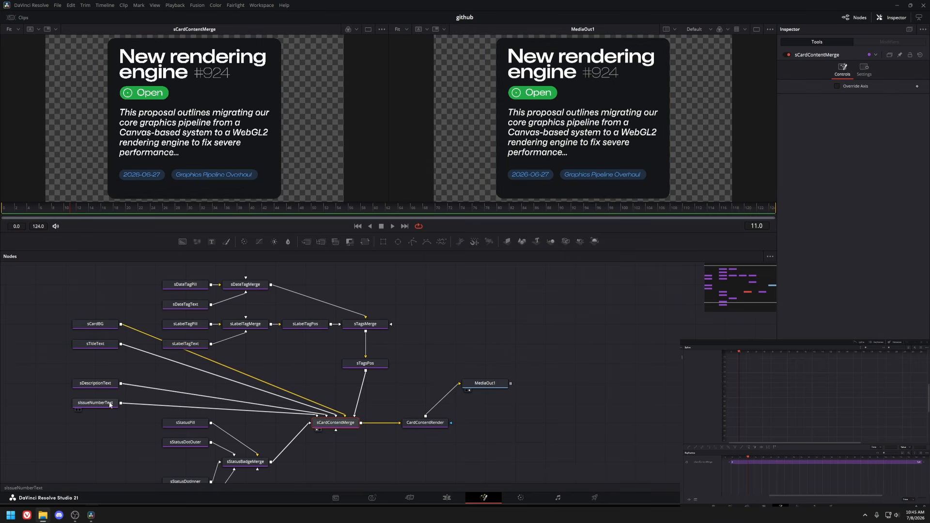
click(109, 404)
click(348, 425)
Open the issue2 timeline in Fusion and view its sStatusBadgeMerge and sCardContentMerge nodes.
click(442, 499)
click(353, 281)
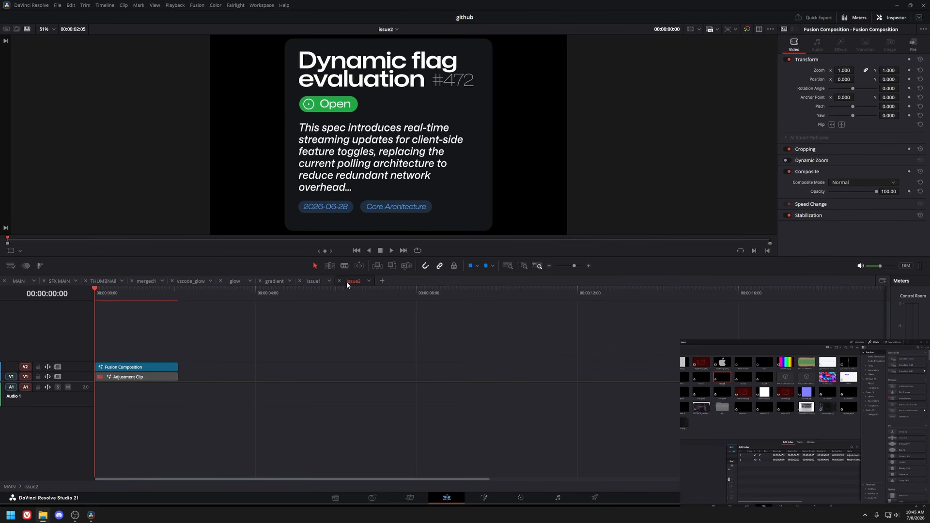
key(shift+5)
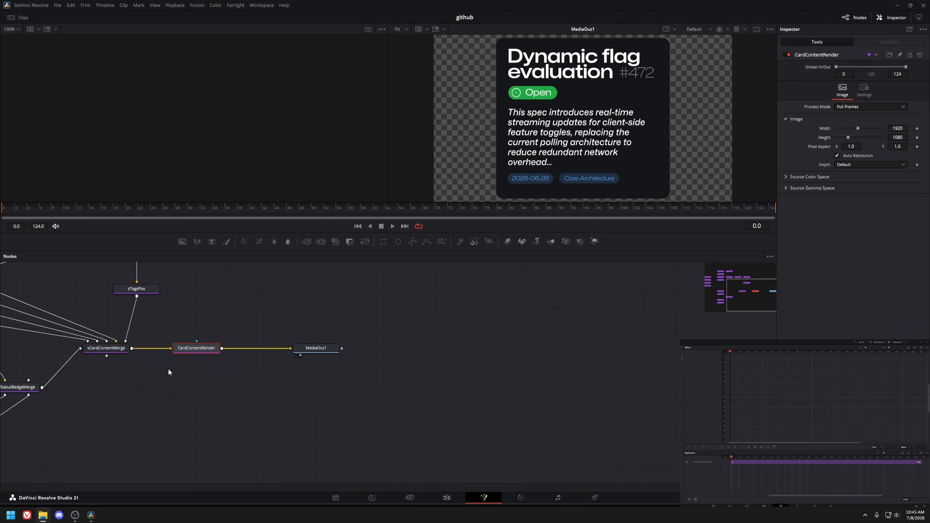
drag(169, 370, 434, 398)
click(278, 415)
key(1)
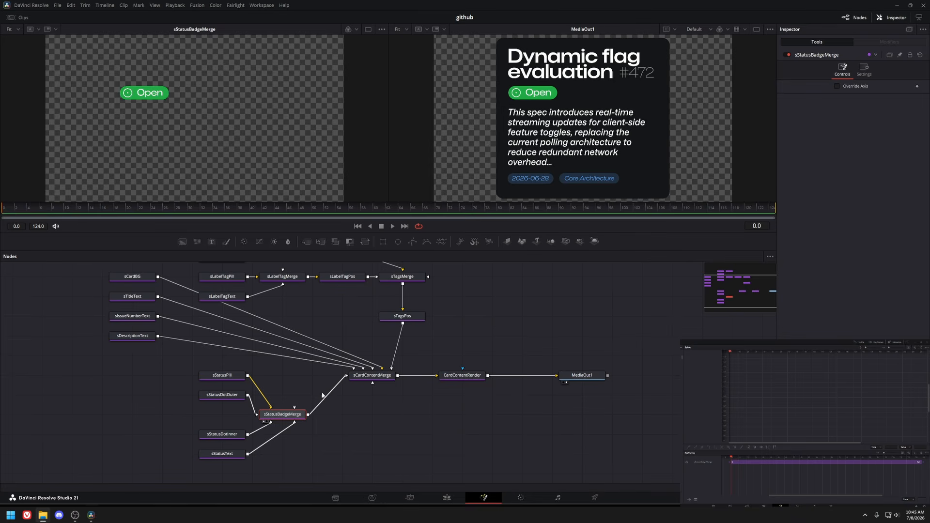
click(372, 376)
key(1)
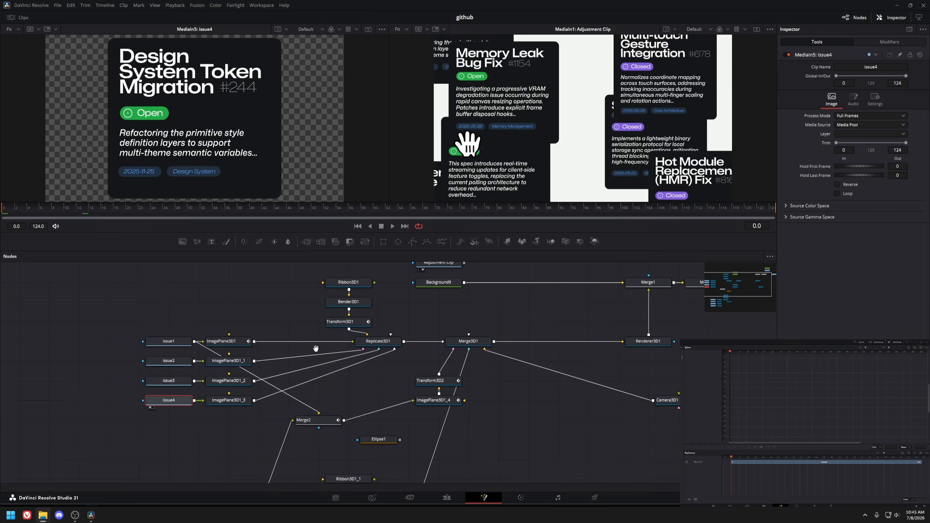
Return to the carousel composition, view Replicate3D1 and Transform3D1, and play the animation.
key(shift+5)
click(342, 347)
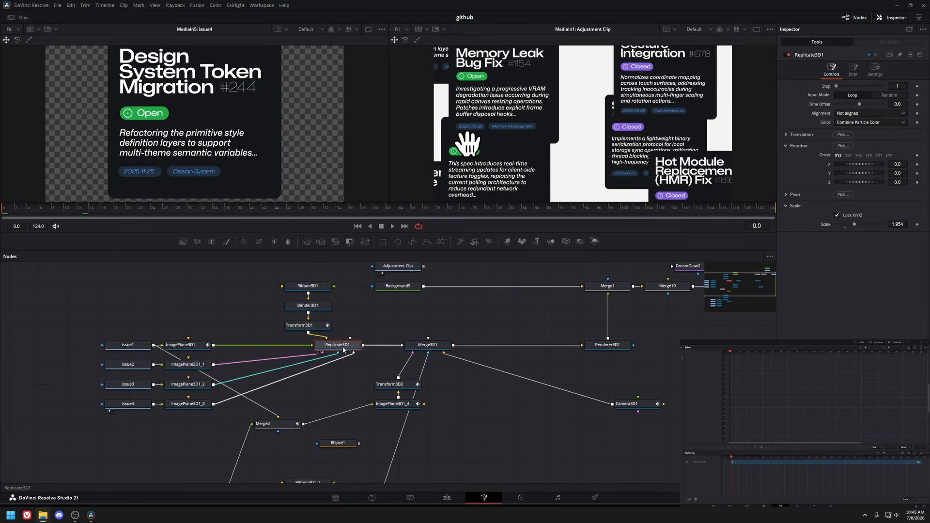
key(1)
drag(227, 156, 168, 160)
click(305, 326)
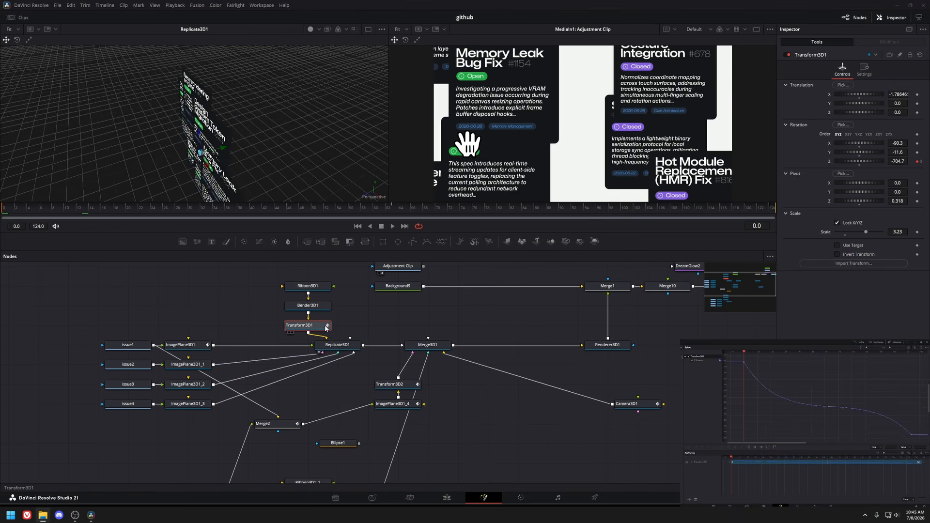
key(space)
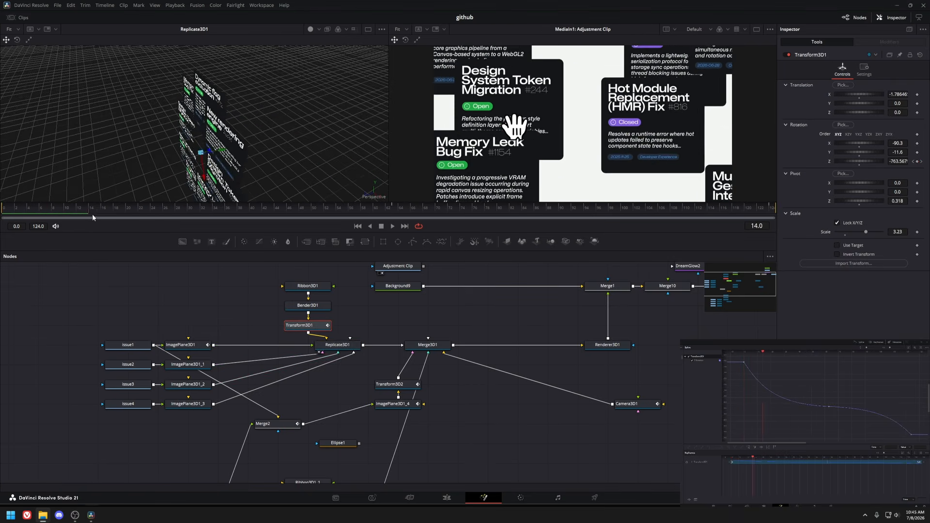
drag(42, 195, 590, 222)
drag(394, 315, 392, 206)
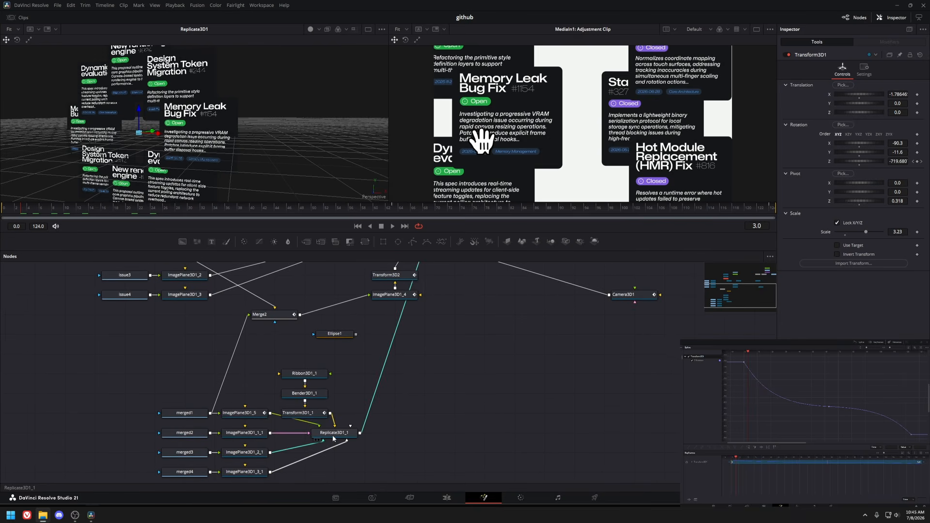
View the Replicate3D1_1 and Transform3D1 nodes in the 3D viewer.
click(313, 435)
key(1)
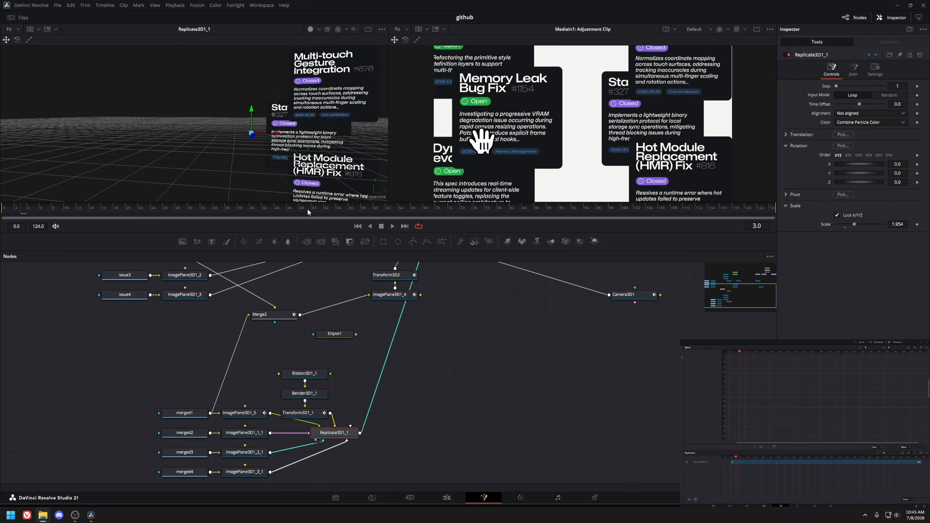
scroll(326, 152, down, 3)
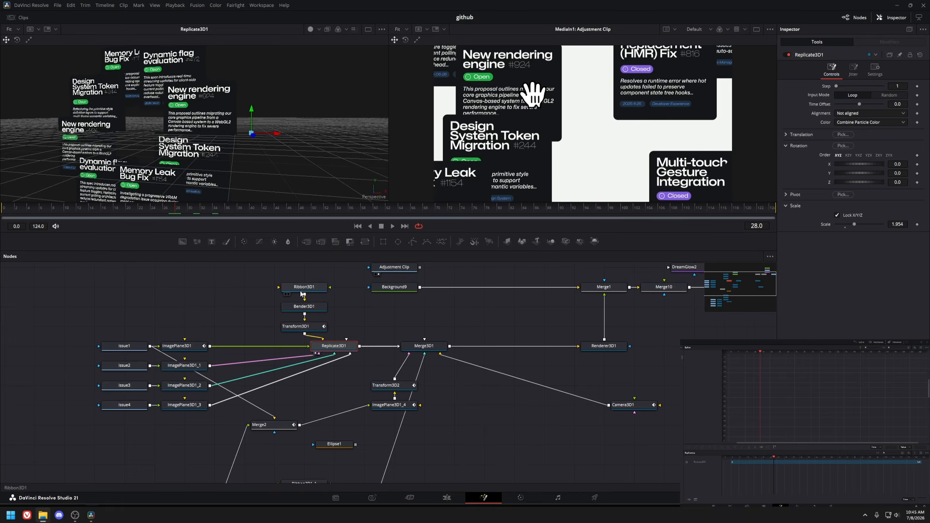
click(301, 287)
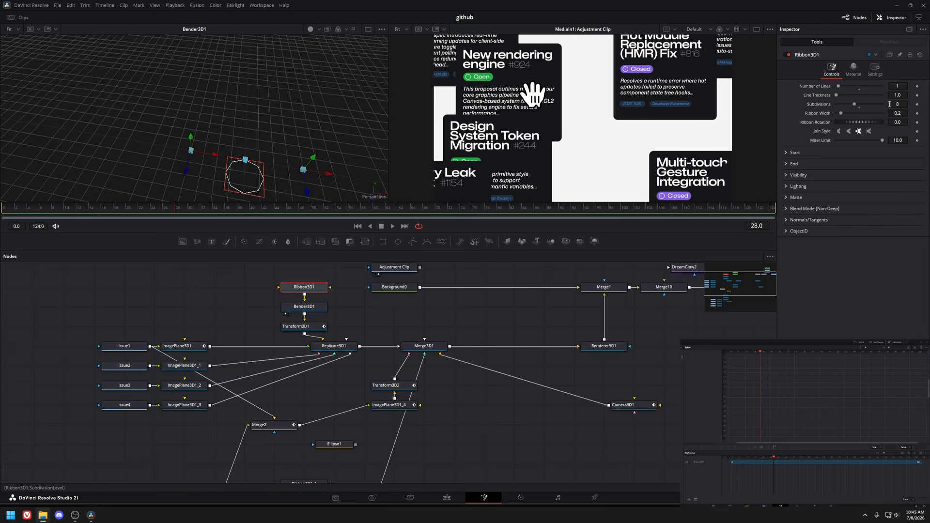
click(303, 327)
key(1)
drag(203, 138, 150, 89)
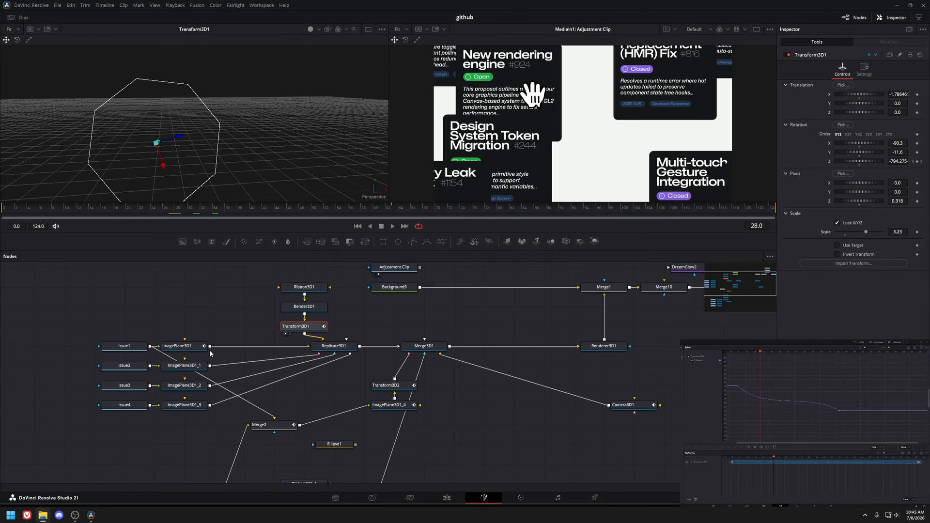
View the Issue1, Replicate3D1 and Merge2 nodes while orbiting the 3D view and scrubbing the timeline.
click(125, 347)
key(1)
click(334, 347)
key(1)
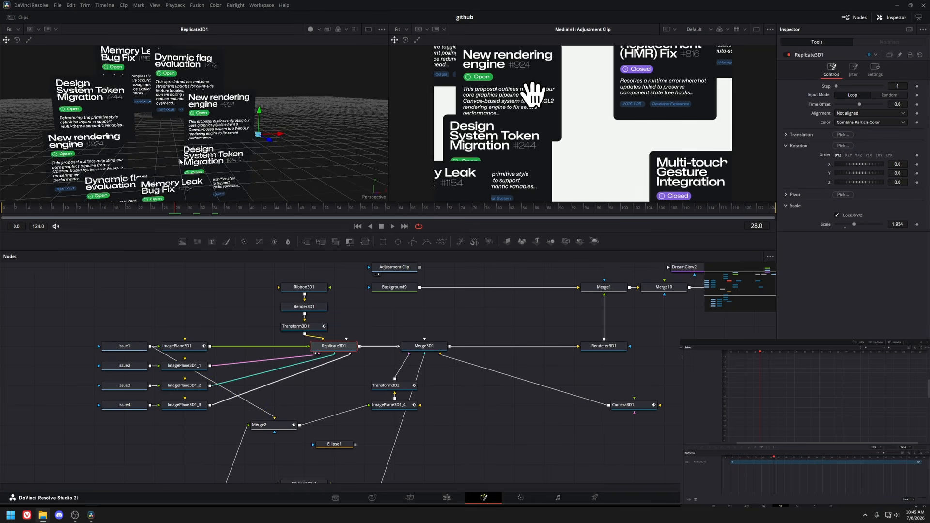
drag(180, 161, 154, 153)
scroll(154, 153, down, 3)
drag(191, 348, 151, 331)
click(151, 331)
drag(196, 213, 208, 211)
drag(299, 352, 263, 342)
click(219, 399)
key(1)
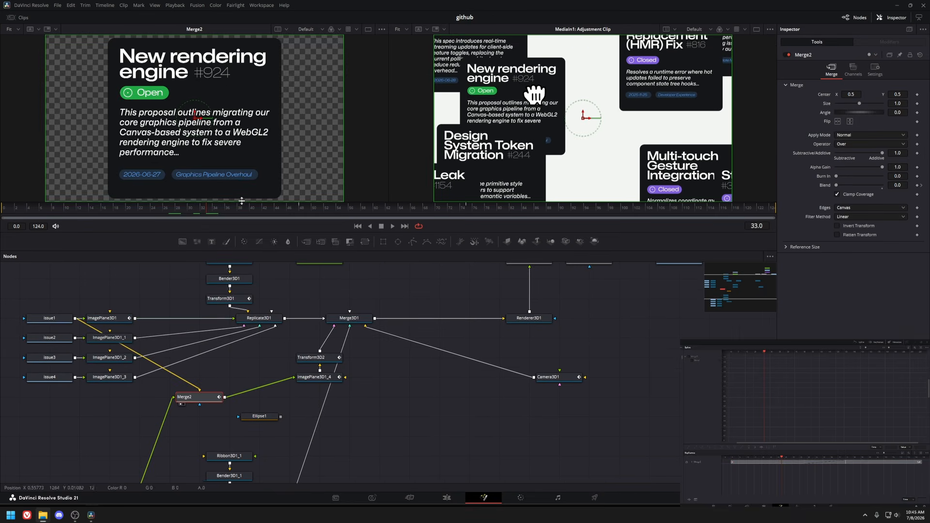
View the ImagePlane3D1_4, Merge3D1 and Transform3D2 nodes of the carousel scene.
click(321, 379)
key(1)
click(344, 319)
key(1)
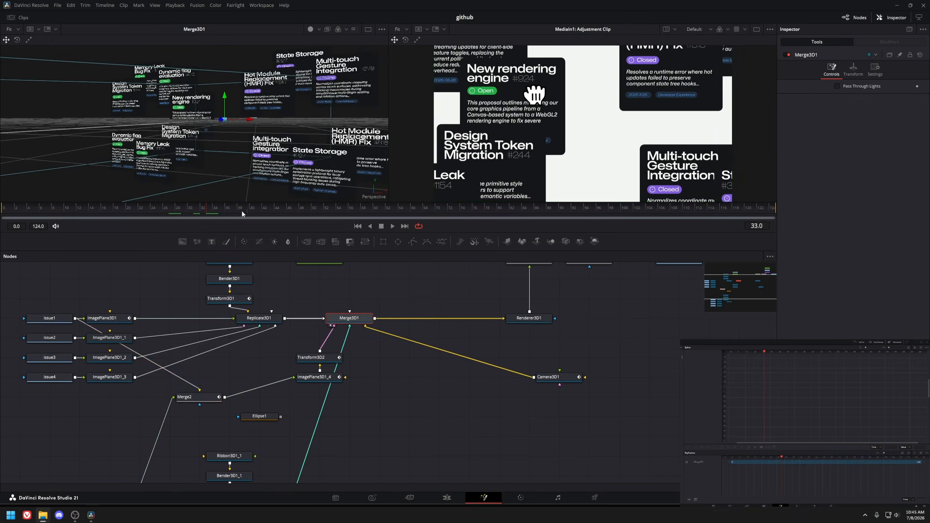
click(260, 318)
click(107, 318)
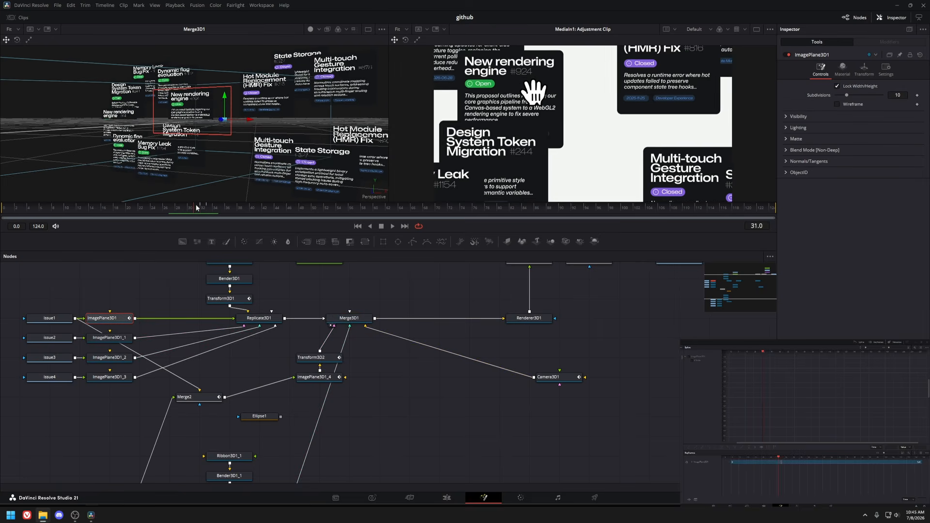
drag(197, 209, 209, 208)
click(311, 357)
key(1)
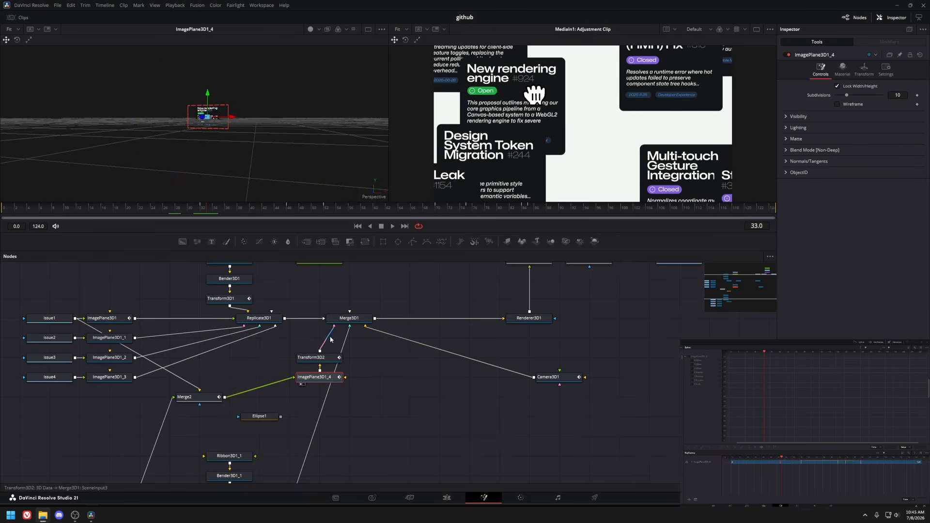
Scrub the timeline to review the Transform3D2 and Replicate3D1_1 card animation.
scroll(278, 138, up, 3)
drag(224, 209, 473, 218)
scroll(275, 396, down, 3)
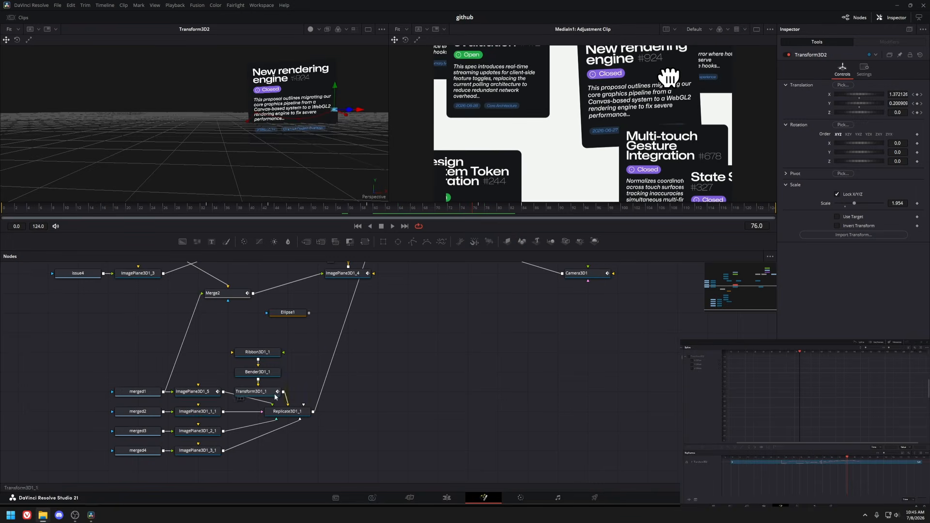
click(286, 411)
key(1)
drag(474, 214, 532, 209)
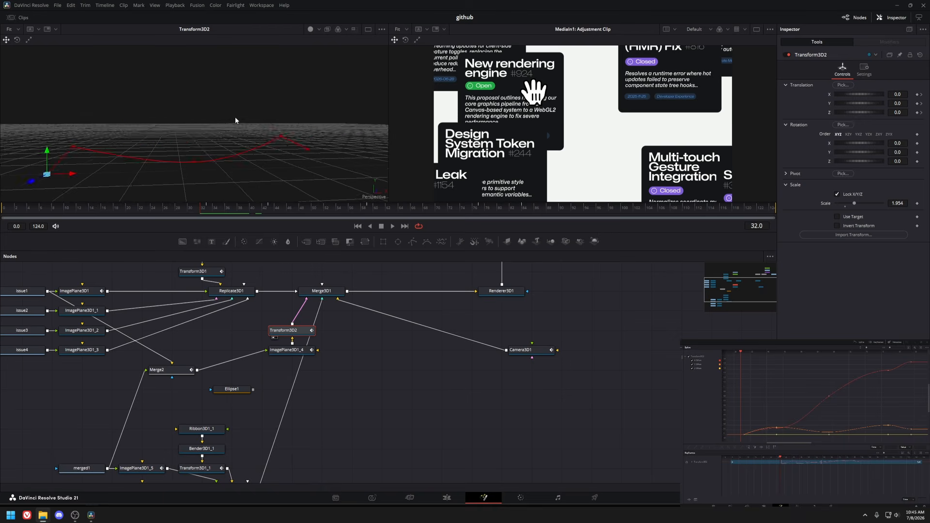
drag(235, 118, 337, 188)
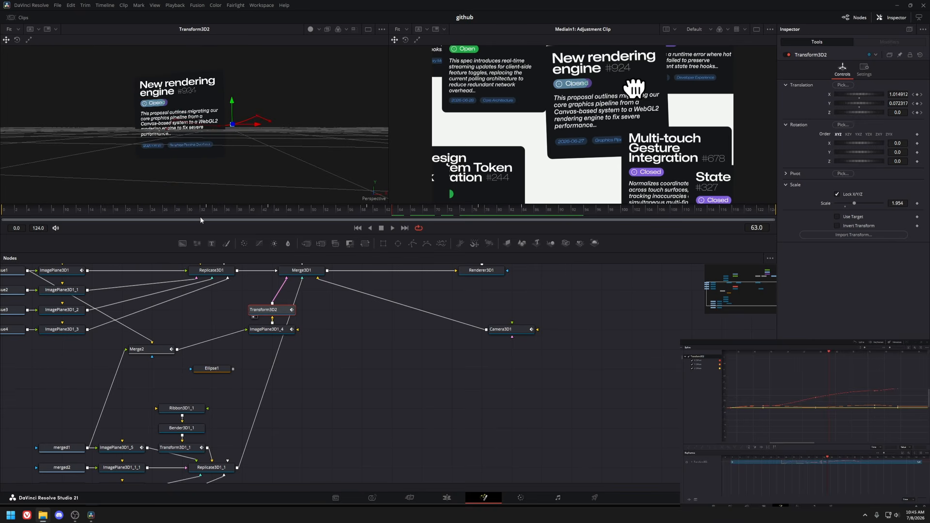
click(247, 210)
drag(248, 210, 210, 223)
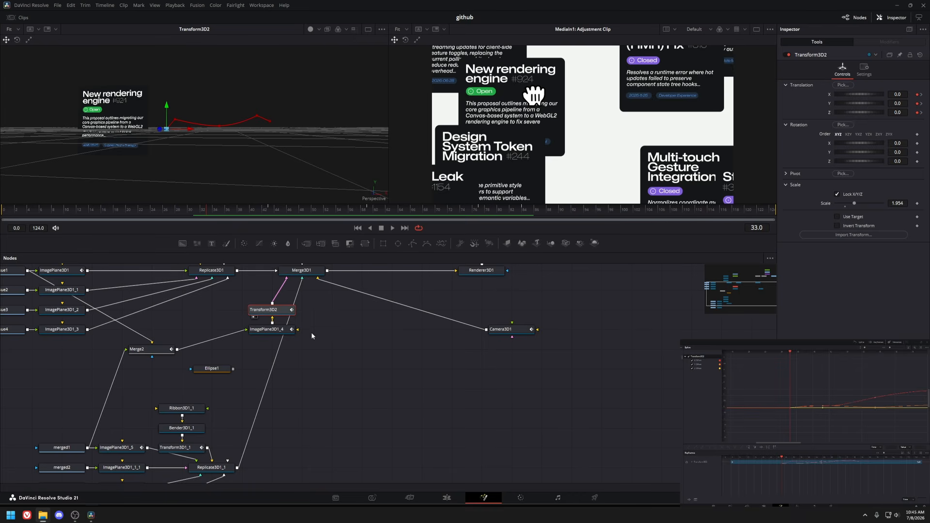
Add a Transform3D node after ImagePlane3D1_4 and keyframe its X and Y translation.
click(336, 325)
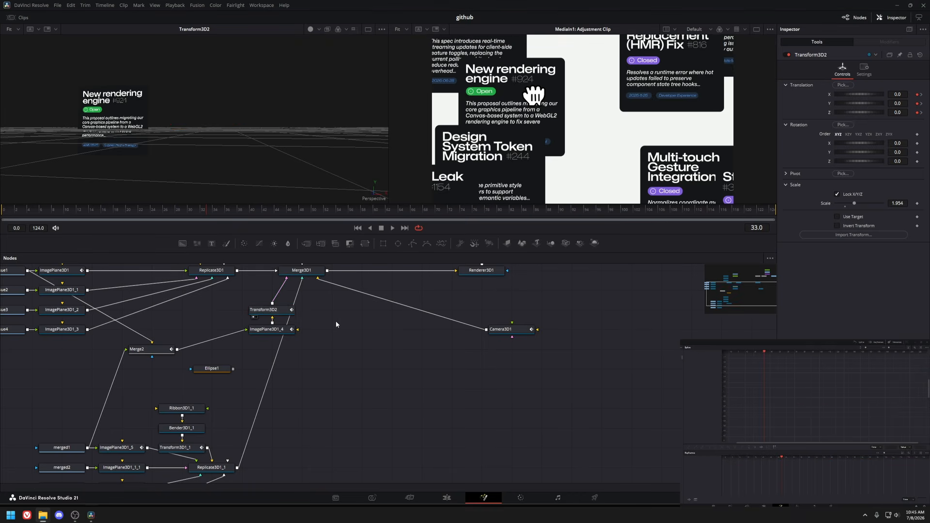
key(shift+space)
text(trans)
key(Down)
key(Return)
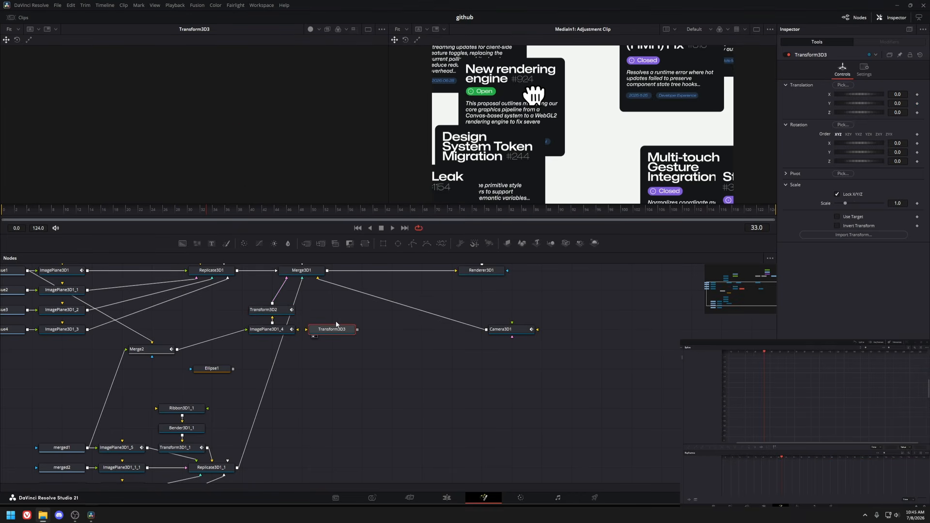
drag(299, 331, 307, 329)
click(916, 95)
click(295, 212)
click(917, 104)
drag(860, 104, 441, 176)
click(369, 211)
Smooth the new node's translation keyframes, preview the motion, and delete the node.
key(ctrl+f)
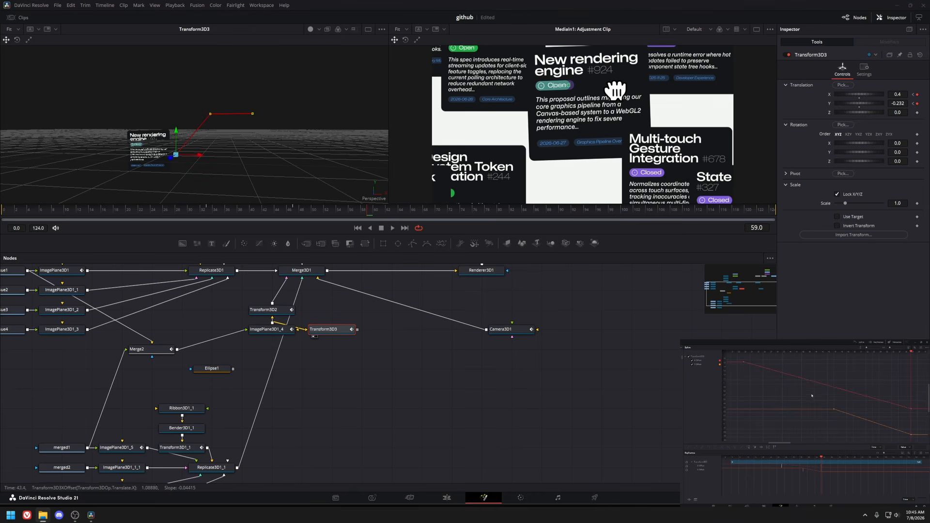
drag(301, 75, 108, 183)
key(shift+s)
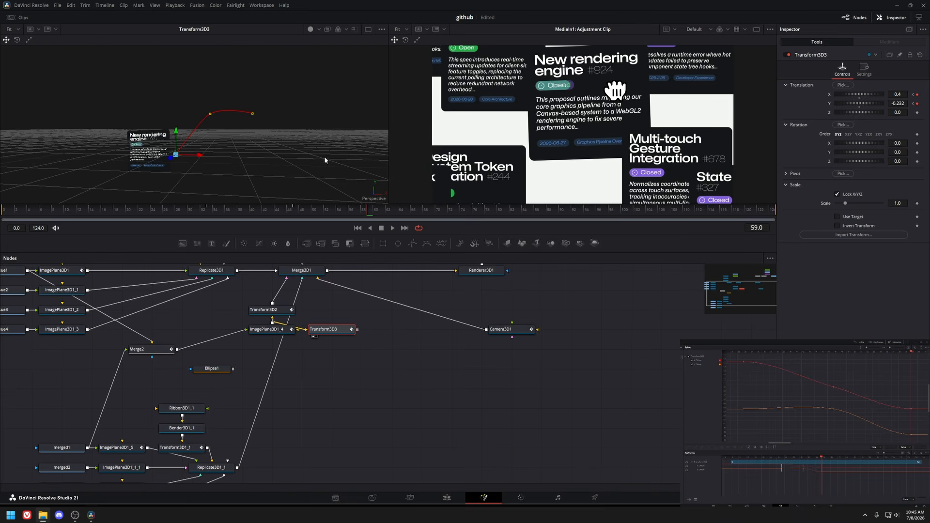
key(space)
key(ctrl+z)
drag(258, 150, 231, 161)
drag(284, 97, 126, 205)
drag(258, 144, 179, 126)
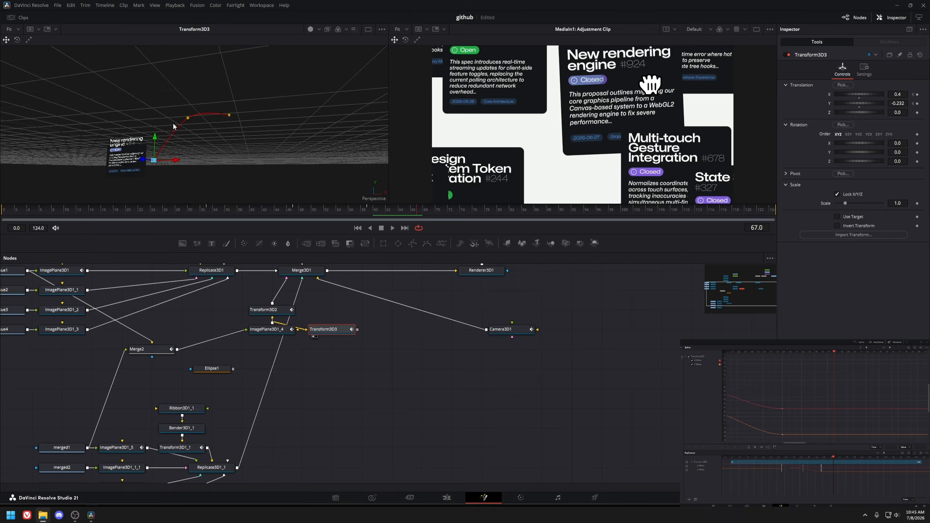
key(Delete)
View the Transform3D2 and ImagePlane3D1_4 nodes while scrubbing the timeline.
click(271, 311)
key(1)
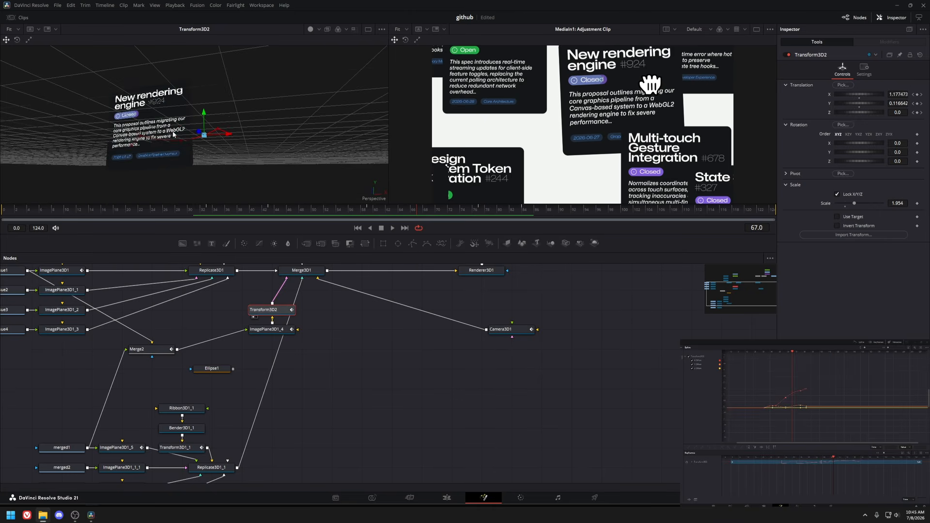
scroll(146, 124, up, 4)
drag(110, 124, 149, 105)
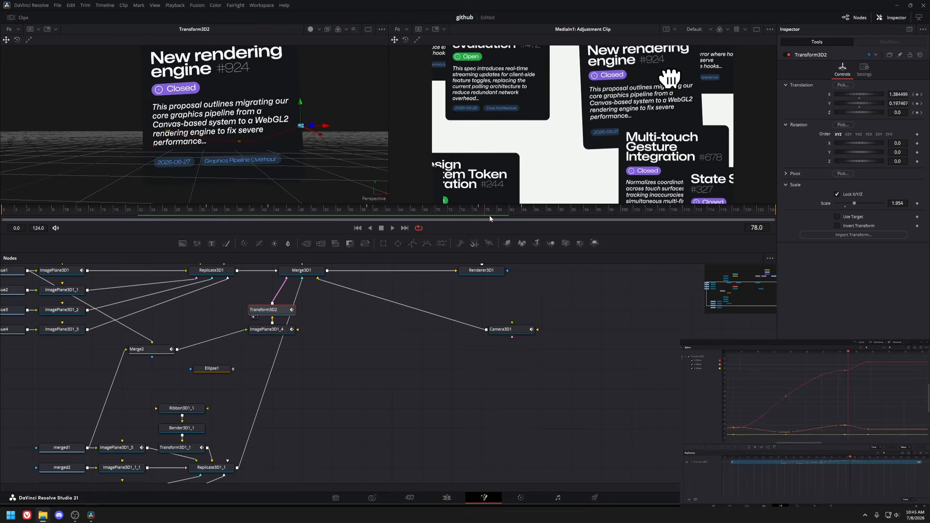
click(274, 331)
key(1)
drag(213, 218, 293, 218)
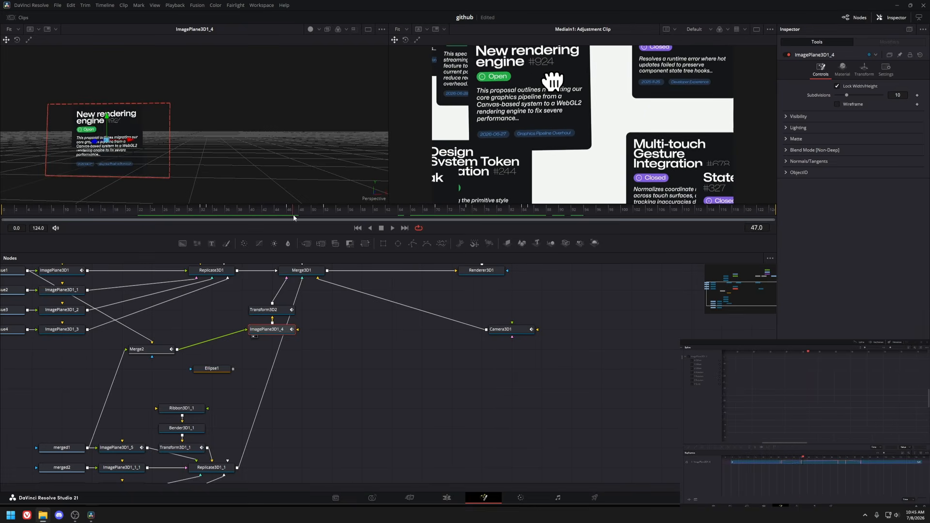
Inspect the transform values of ImagePlane3D1_4, then load Transform3D2's output into the viewer and zoom out.
click(864, 70)
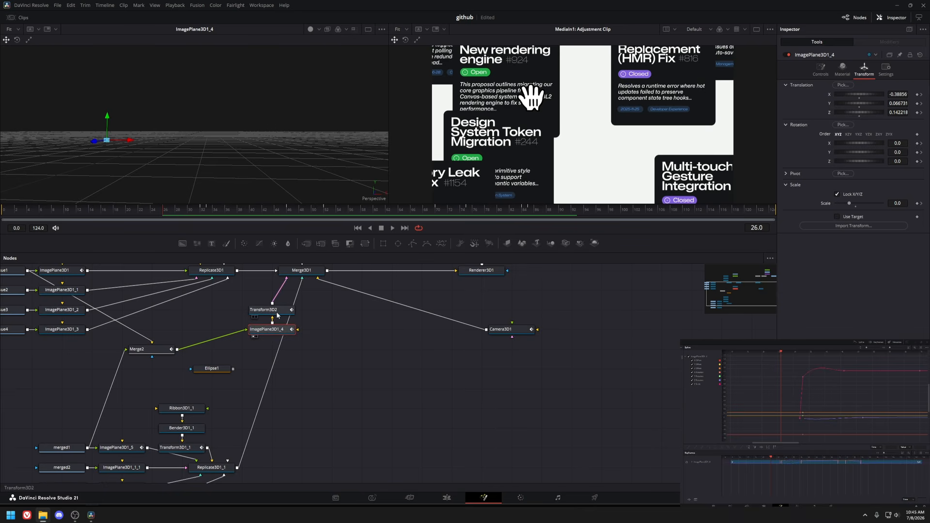
click(301, 270)
key(1)
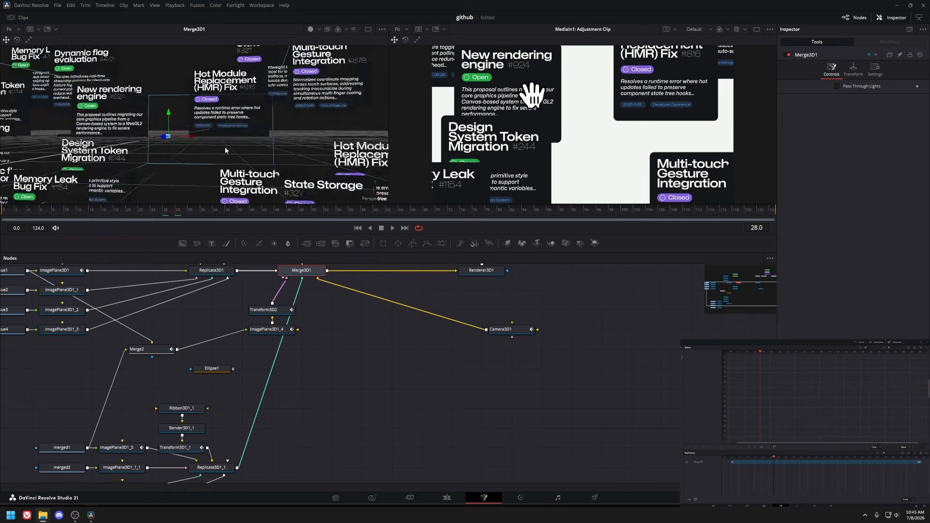
scroll(226, 151, down, 5)
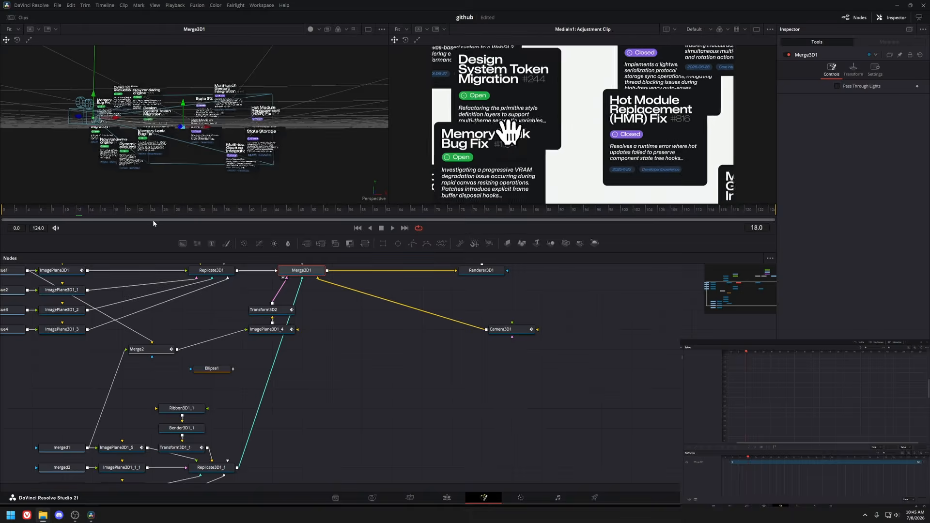
Switch to the Edit page and back to the issue card composition, selecting Transform3D2.
key(shift+4)
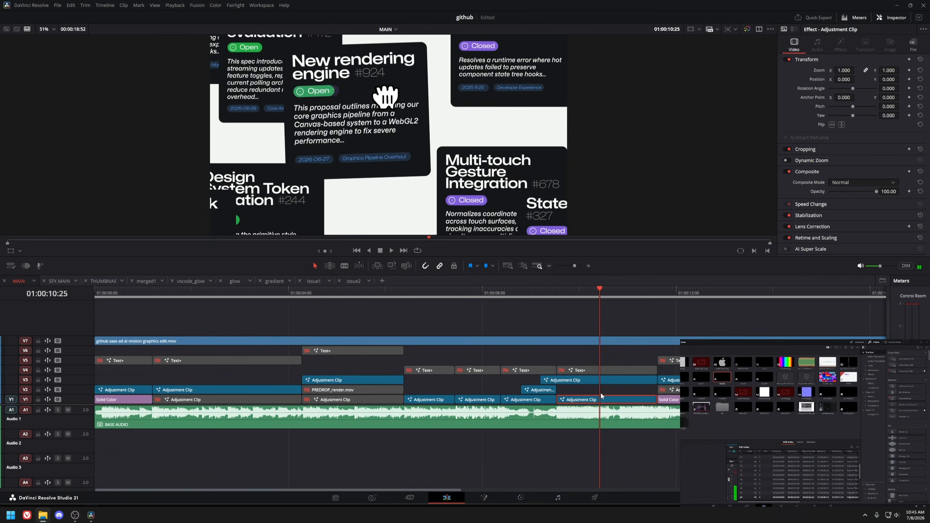
key(shift+5)
click(302, 388)
scroll(203, 155, up, 5)
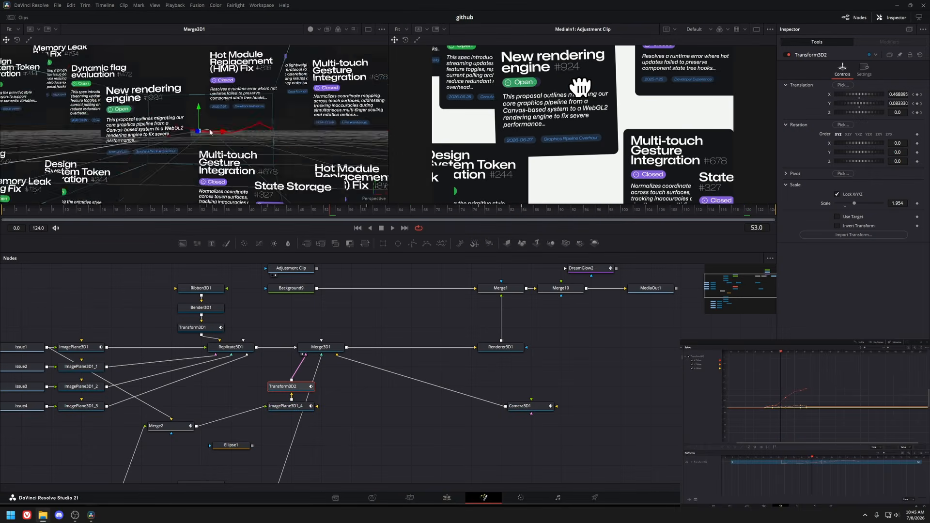
Open the V3 adjustment clip in Fusion and preview its hand cursor nodes while scrubbing the timeline.
key(shift+4)
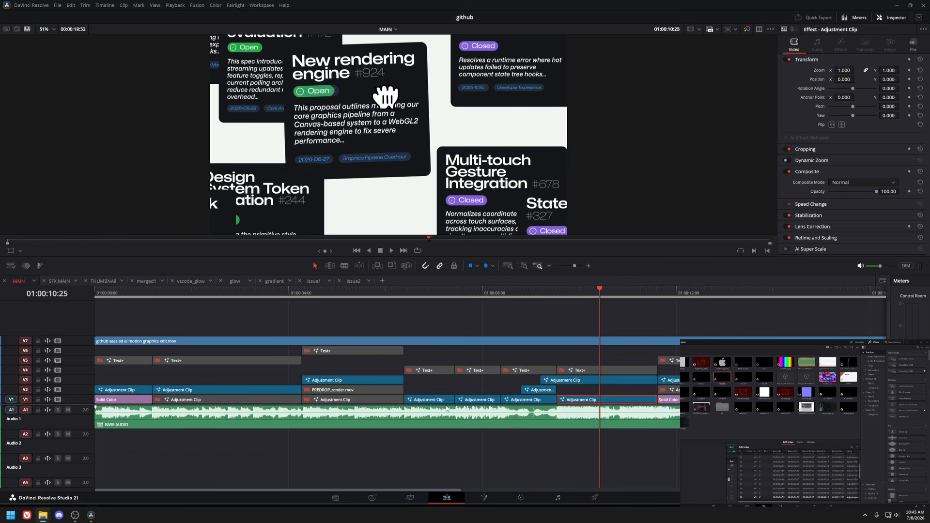
click(574, 381)
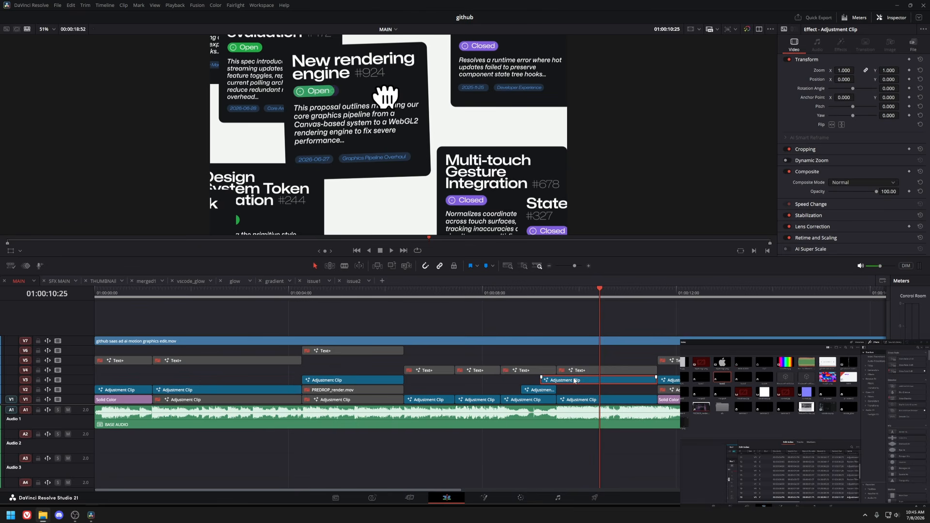
key(shift+5)
click(377, 378)
key(1)
click(336, 356)
key(1)
drag(171, 212, 291, 214)
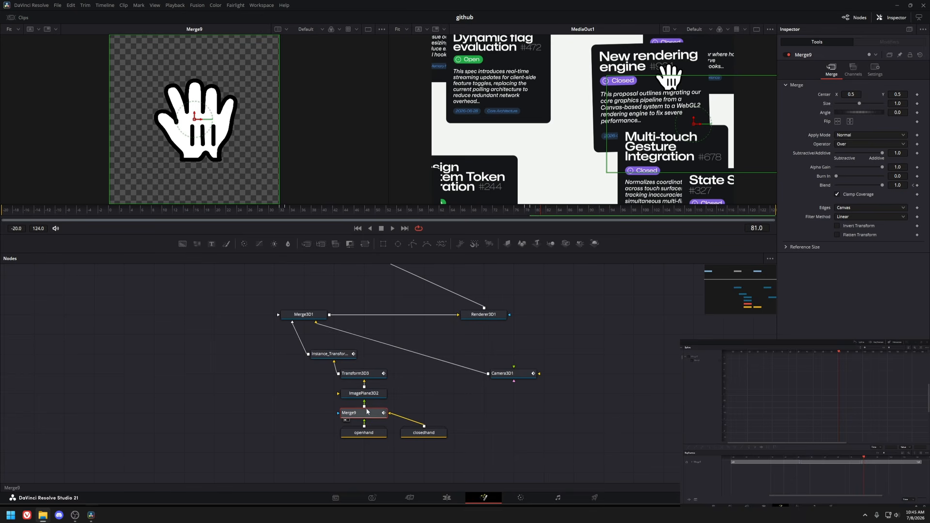
Expand the openhand group to inspect its contents, collapse it, and preview the closedhand node.
click(366, 437)
double_click(366, 437)
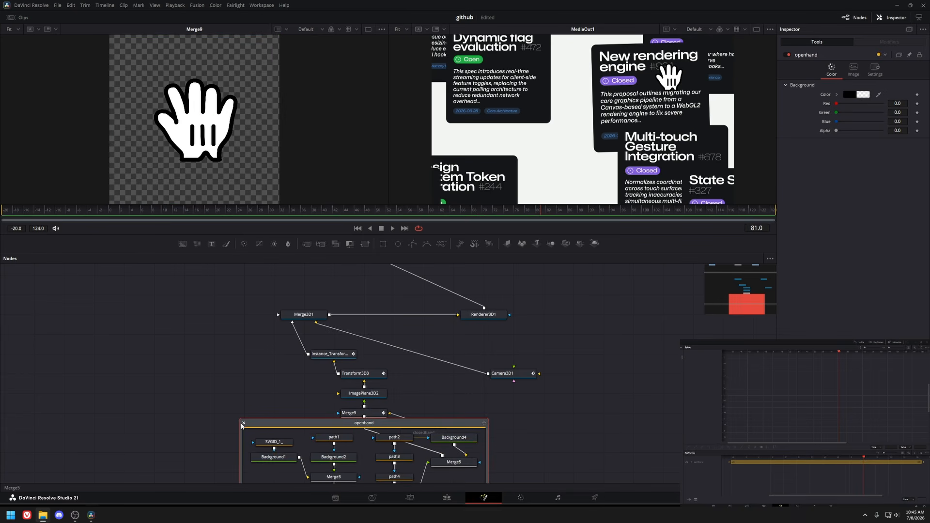
click(243, 423)
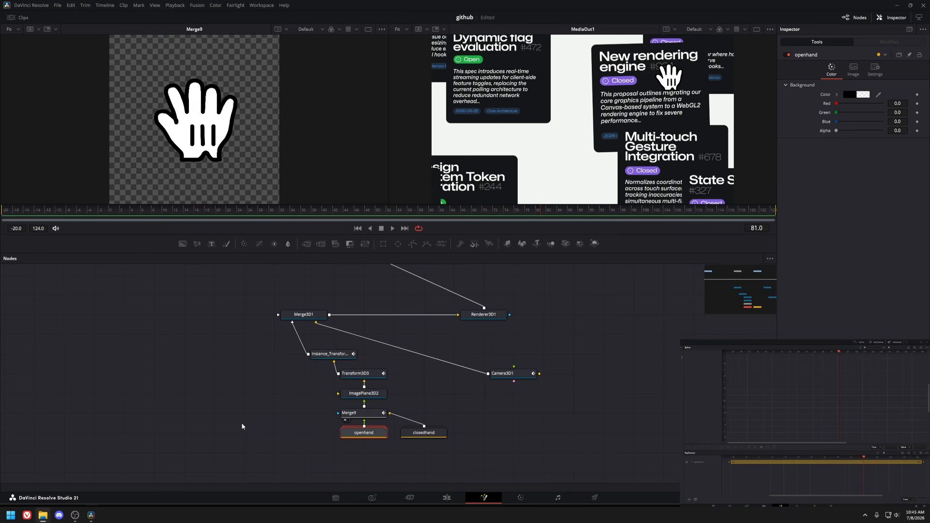
click(424, 432)
key(1)
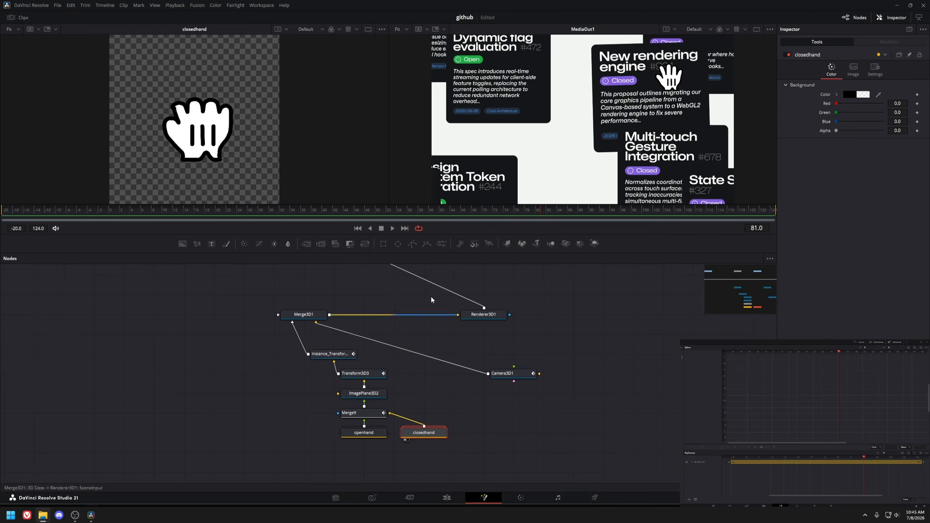
Preview Merge9 in the viewer while scrubbing through the hand switch.
click(349, 413)
key(1)
drag(278, 212, 284, 212)
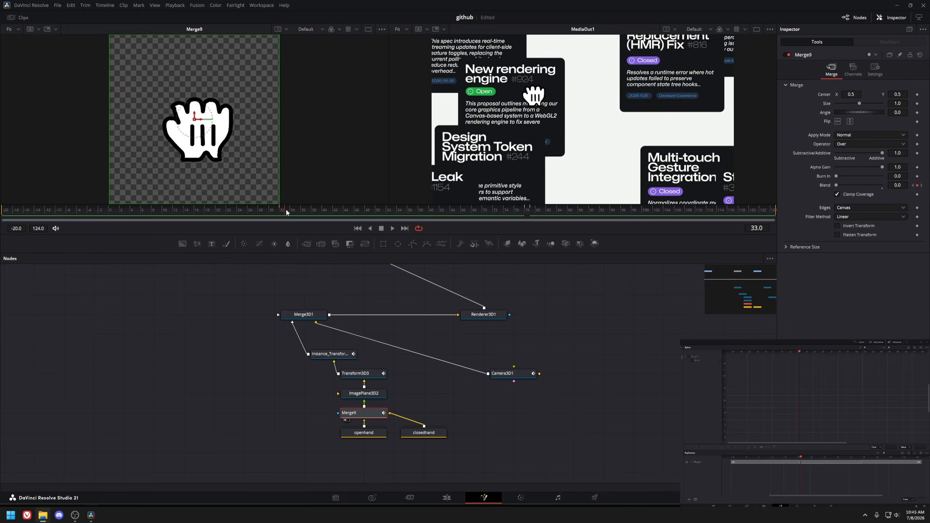
drag(525, 216, 536, 217)
Examine ImagePlane3D2 and Instance_Transform3D2, stepping through frames to check the cursor's path.
drag(364, 393, 148, 162)
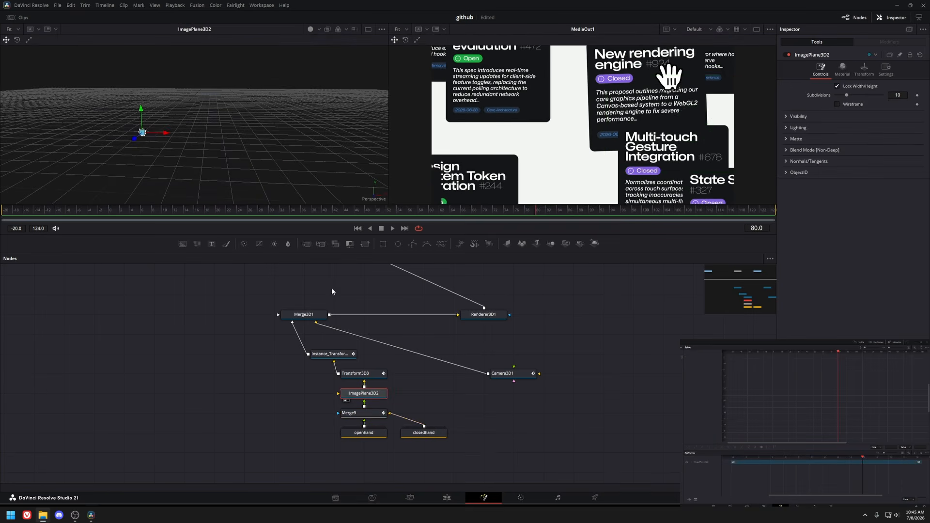
click(362, 374)
click(339, 355)
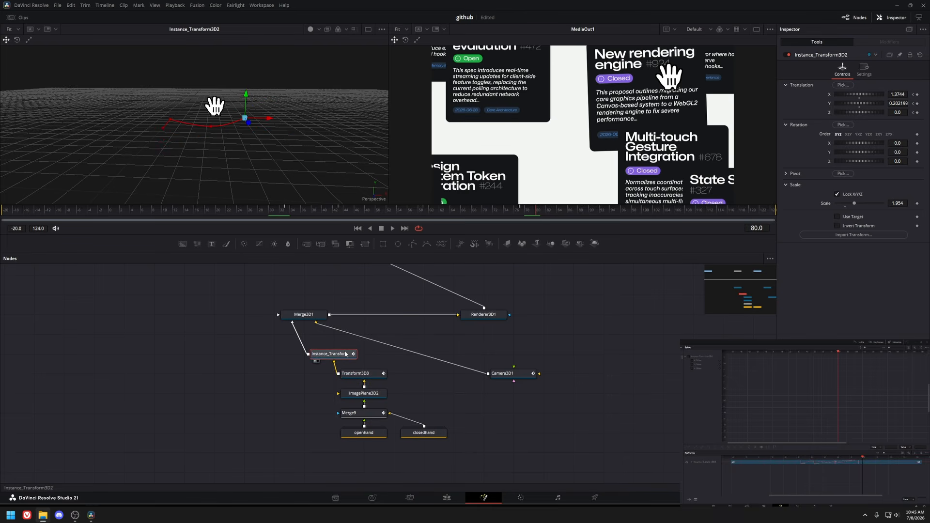
key(Left)
key(Left)
key(Left)
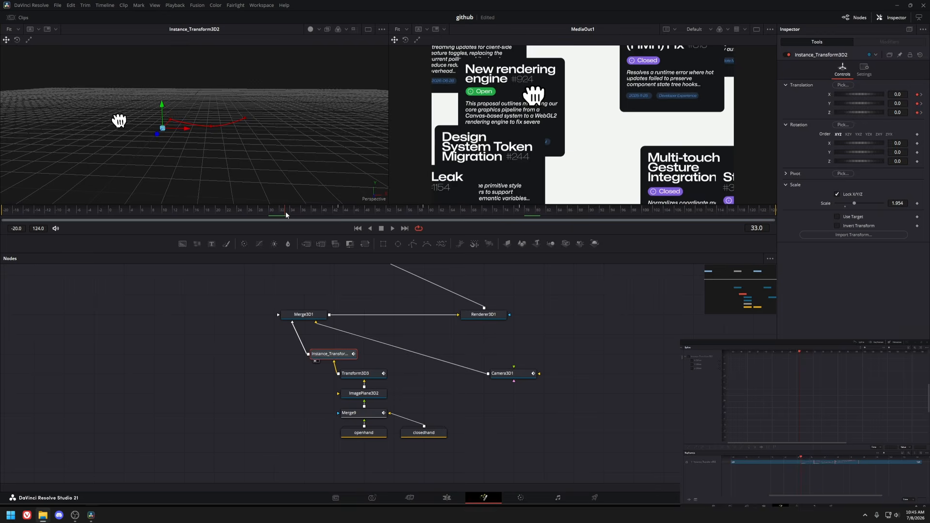
click(288, 214)
click(522, 212)
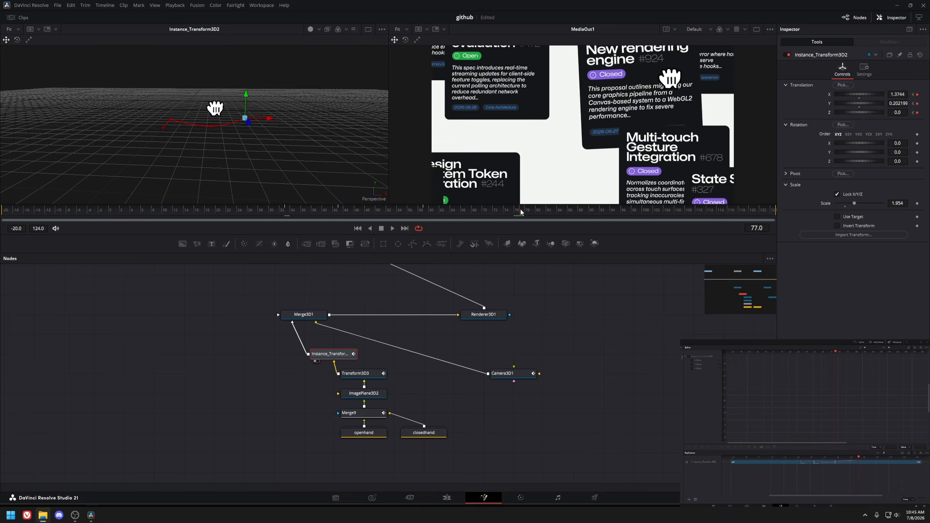
Preview Transform3D3 in the viewer and scrub the timeline to study its motion.
click(359, 376)
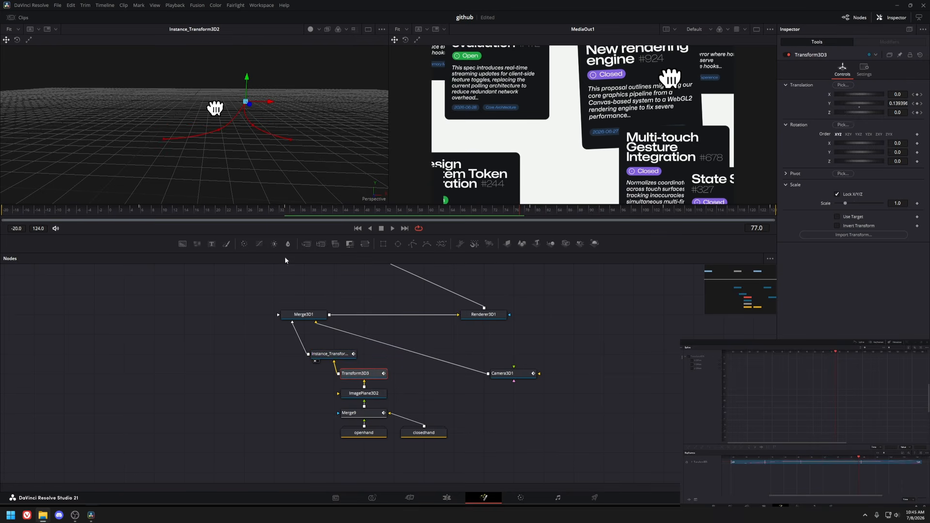
drag(154, 215, 286, 214)
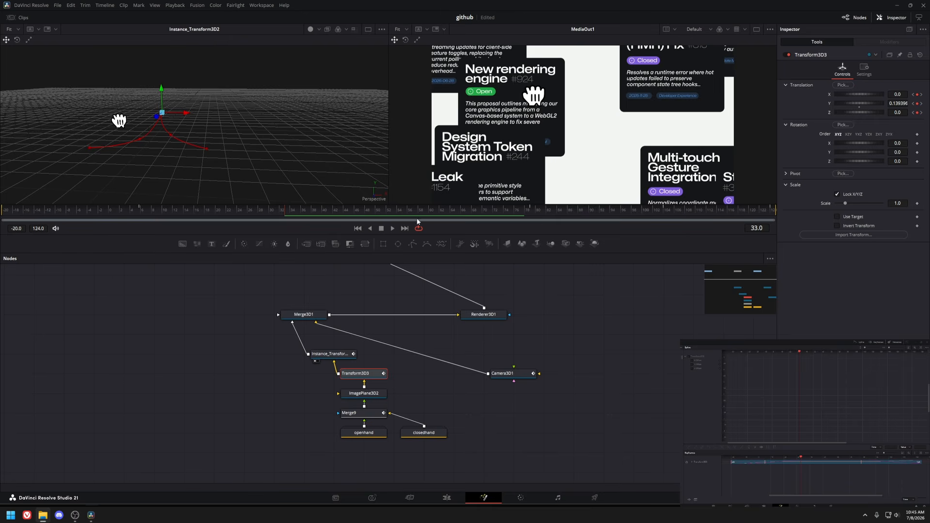
key(1)
drag(222, 213, 704, 212)
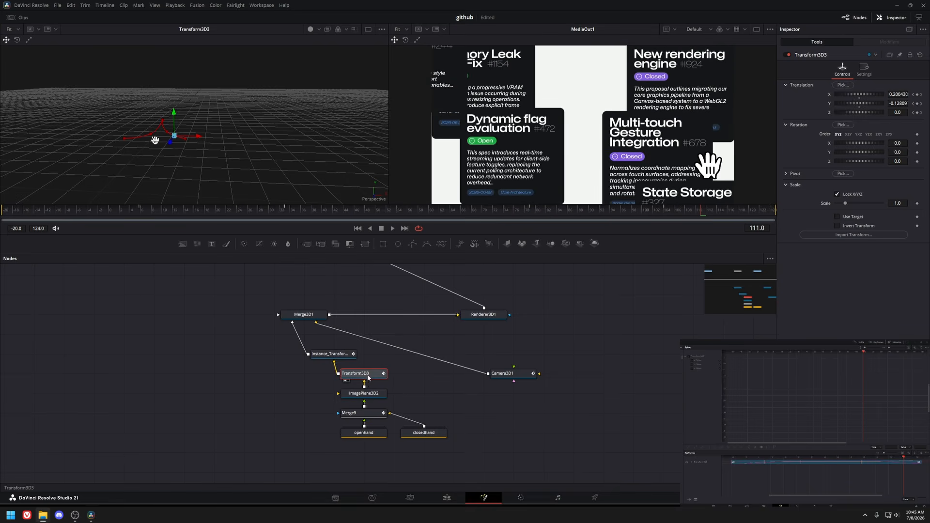
drag(136, 219, 677, 217)
Scrub through Instance_Transform3D2's animation, then select Camera3D1 to inspect it.
click(329, 354)
drag(175, 219, 633, 216)
click(500, 409)
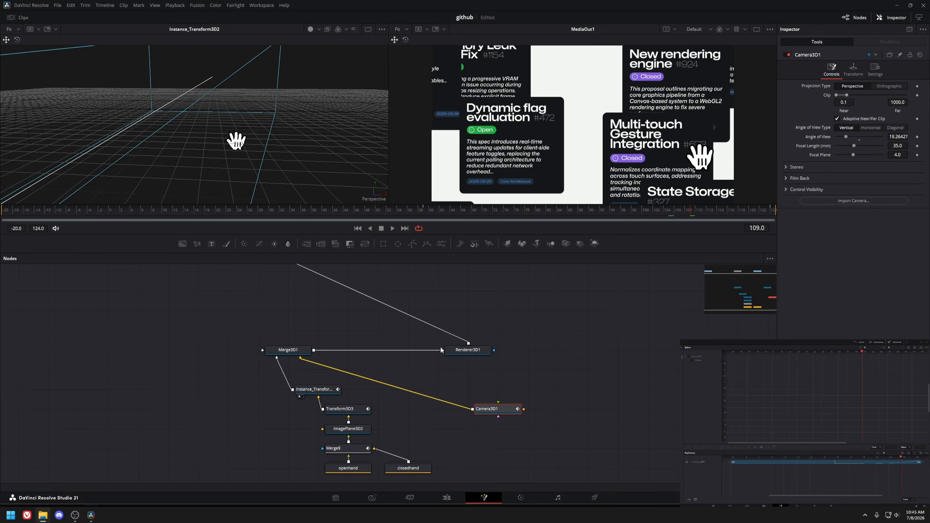
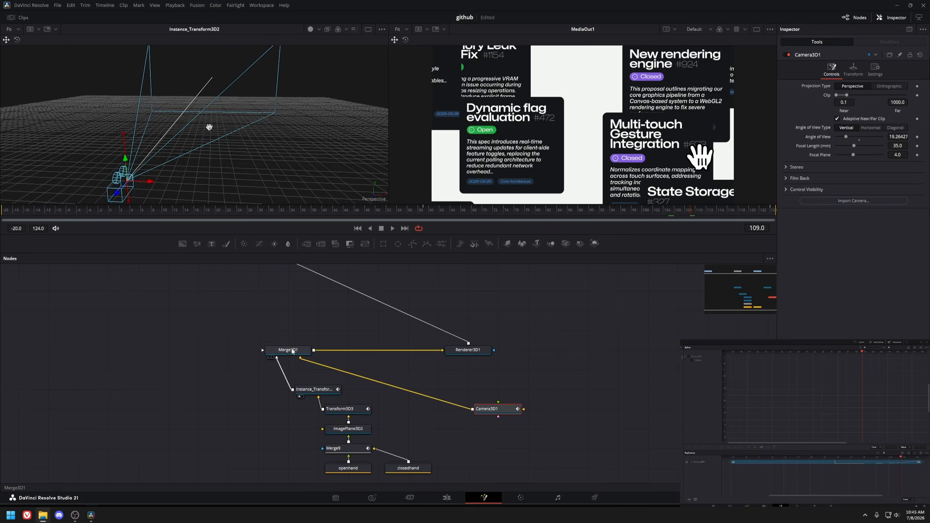
Pan around the laptop scene's node tree near Merge3D1, then switch to the Edit page.
click(295, 350)
drag(237, 322, 536, 405)
drag(371, 340, 353, 388)
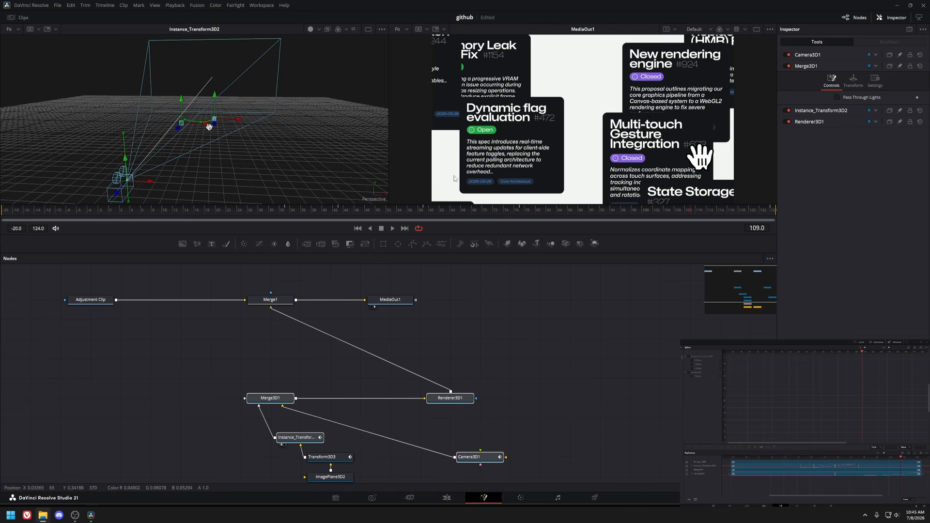
click(446, 497)
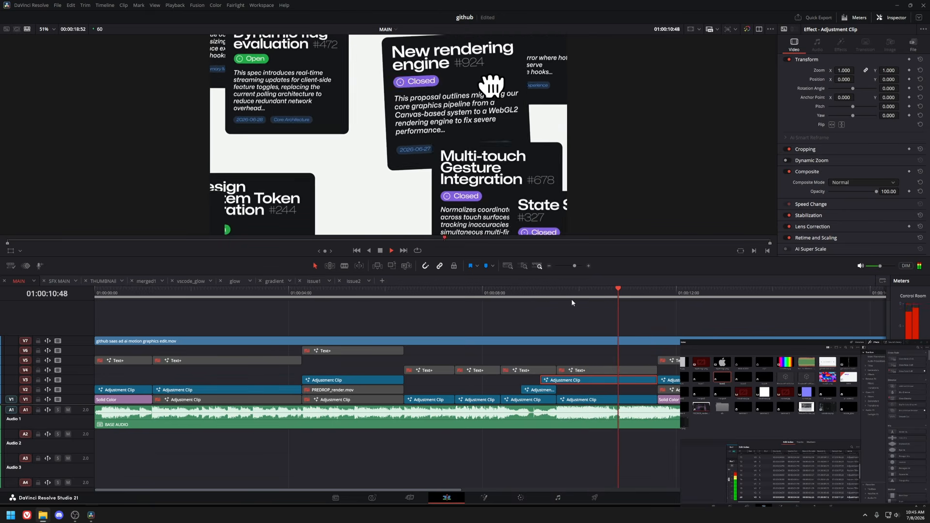
Scrub the main timeline to the code review section and open its adjustment clip in Fusion.
drag(580, 306, 288, 296)
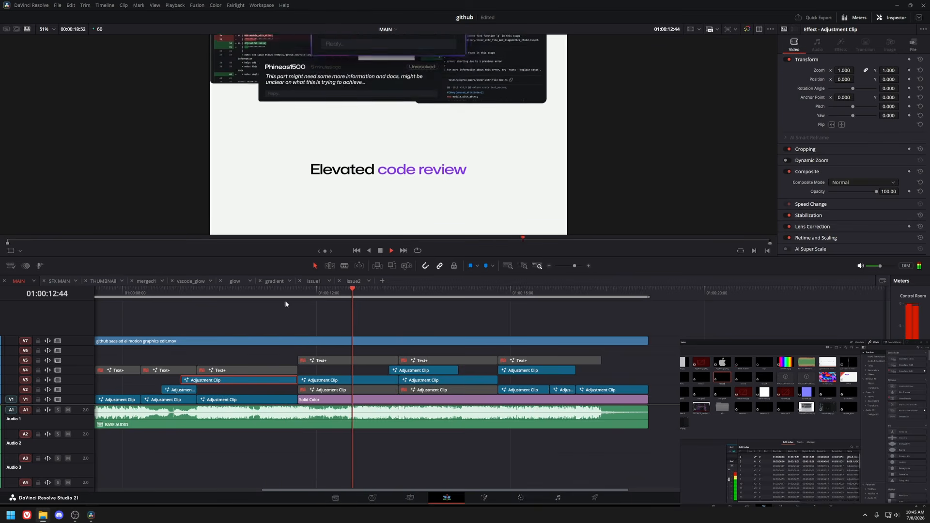
click(317, 303)
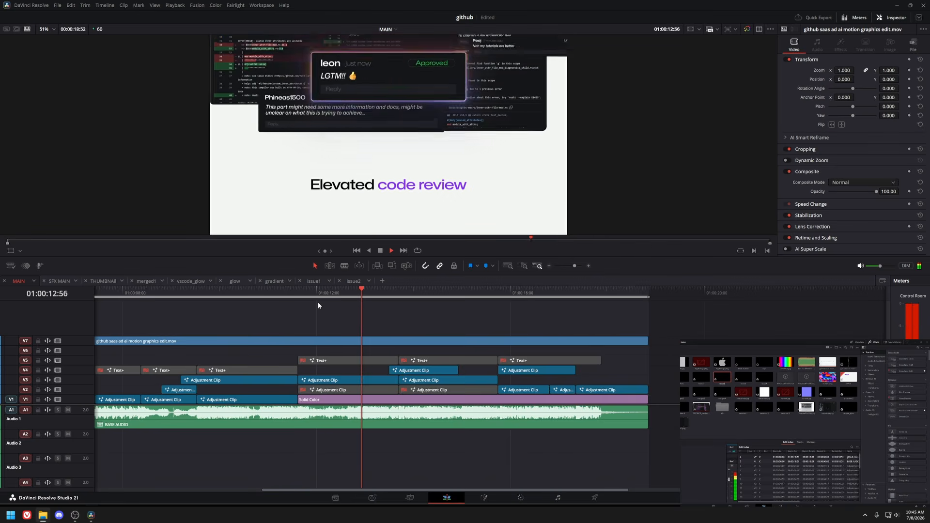
key(space)
click(315, 301)
click(332, 380)
key(shift+5)
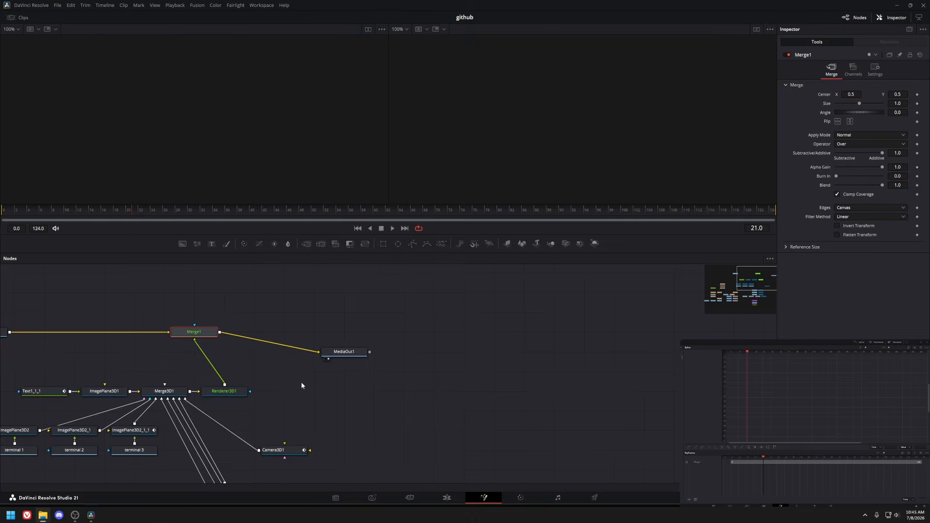
Pan the node view and orbit the 3D viewer to inspect the code review scene.
drag(301, 381, 545, 344)
click(387, 394)
drag(388, 393, 298, 393)
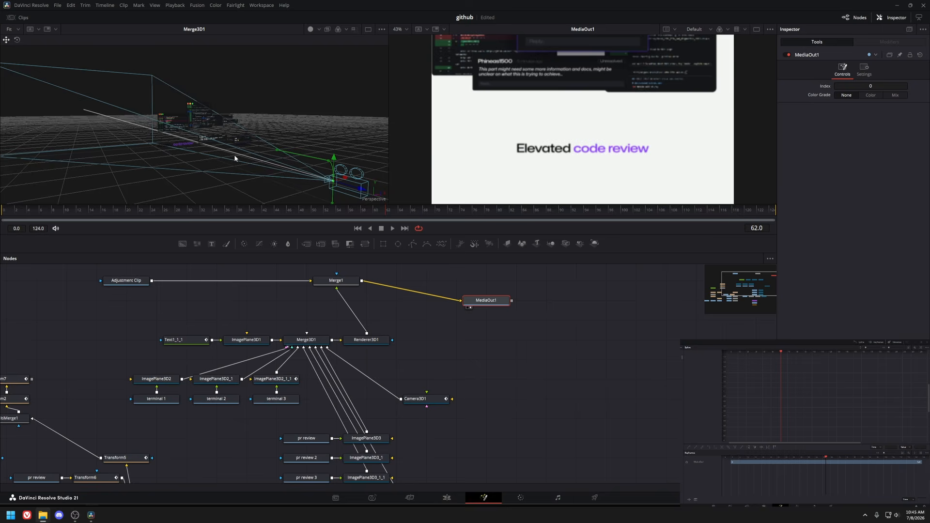
drag(234, 155, 279, 186)
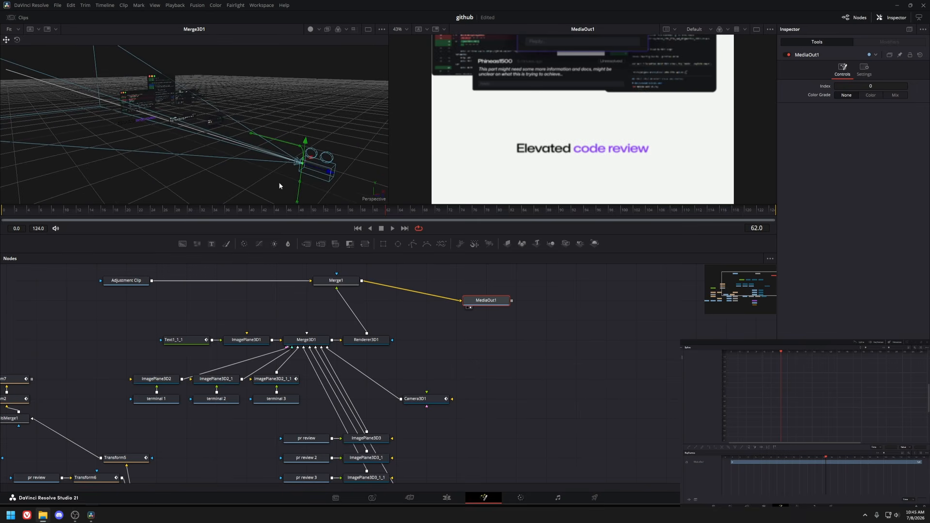
Scrub to frame 62 and preview the terminal 1 and terminal 2 nodes in the viewer.
mouse_move(386, 213)
mouse_down()
mouse_move(597, 218)
mouse_move(387, 218)
mouse_up()
drag(260, 387, 271, 357)
drag(197, 373, 203, 346)
click(187, 343)
key(1)
click(225, 342)
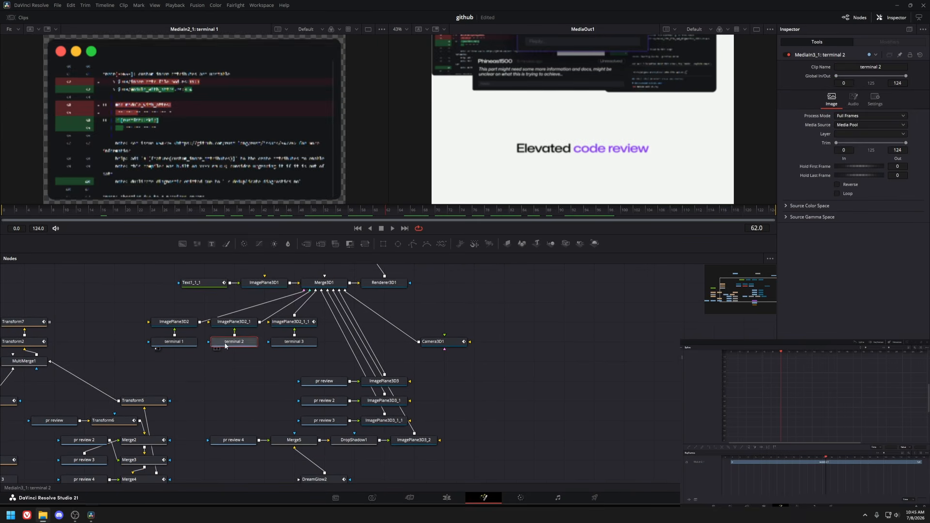
key(1)
Preview terminal 3, pr review, ImagePlane3D3 and Merge3D1 in turn in the viewer.
click(299, 342)
key(1)
click(324, 381)
key(1)
click(384, 381)
key(1)
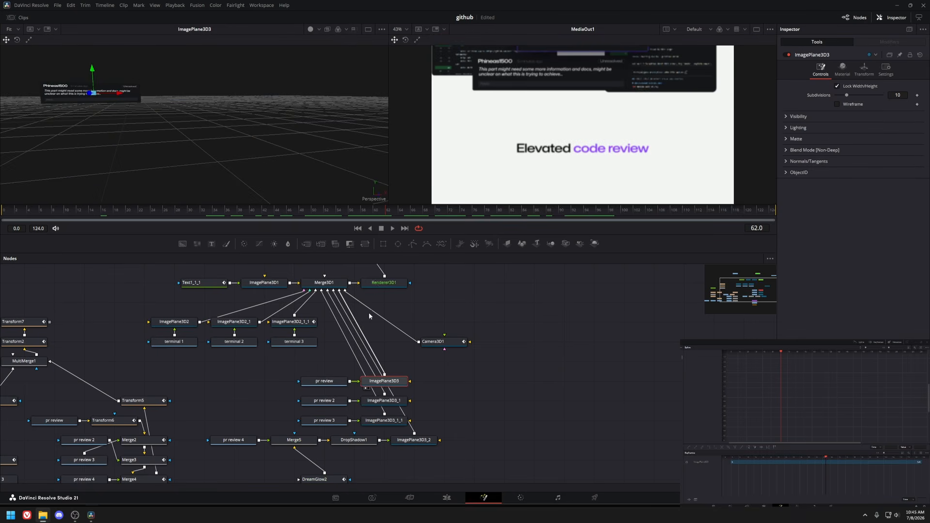
drag(336, 289, 342, 318)
click(342, 313)
key(1)
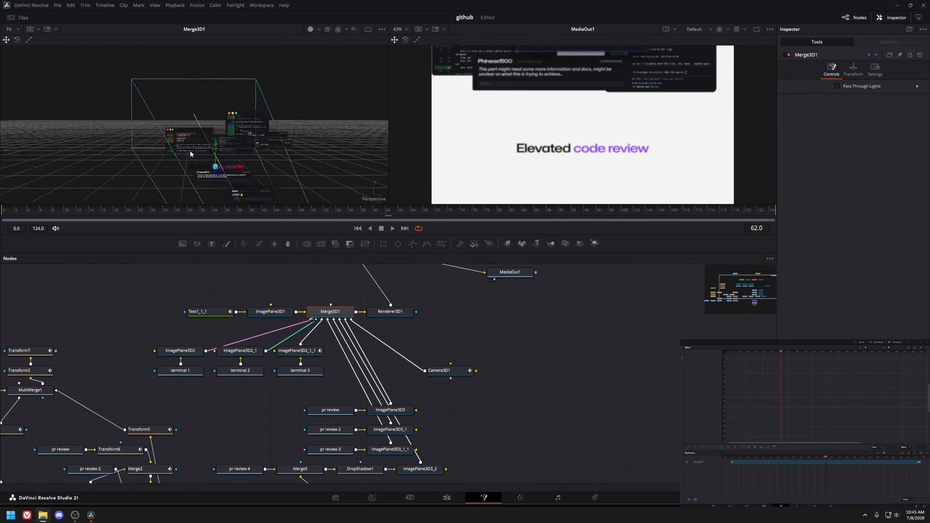
Scrub to the approval card, orbit the Merge3D1 3D view, and return to the Edit page.
click(530, 210)
drag(530, 211, 315, 143)
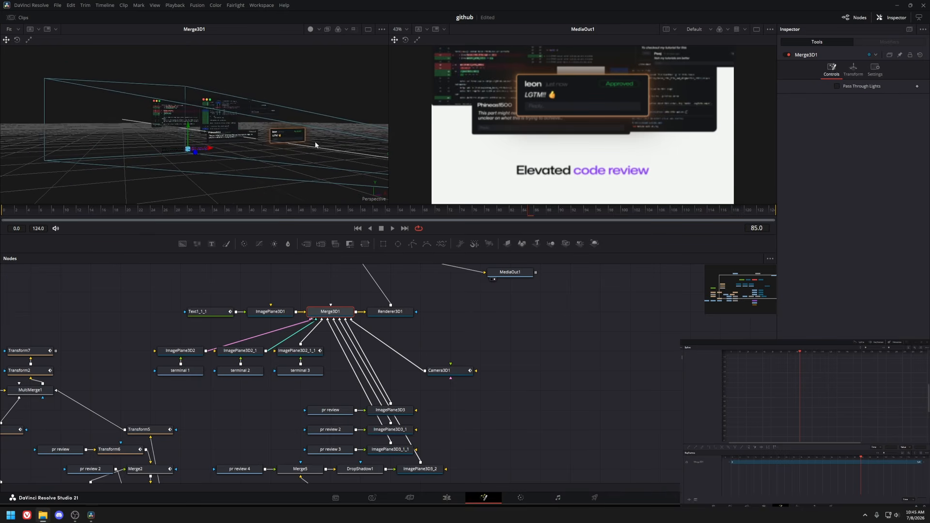
click(239, 469)
drag(279, 352, 265, 257)
click(454, 499)
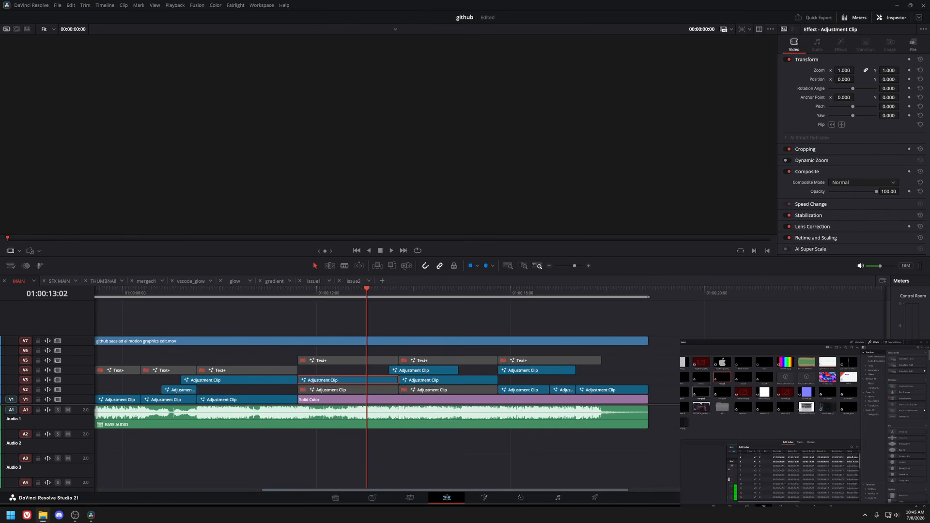
Open the terminal window composition in Fusion and preview Merge2, MultiMerge2 and Transform1.
click(484, 498)
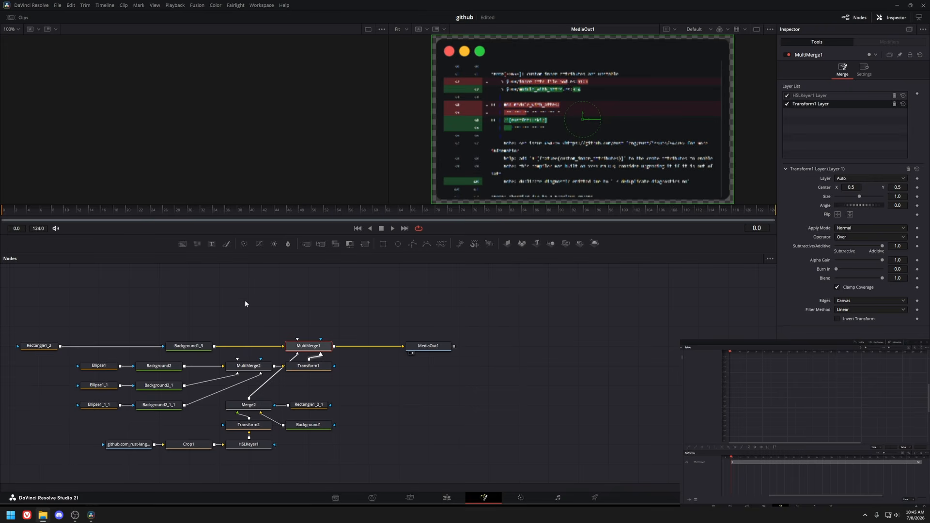
click(247, 406)
key(1)
click(249, 366)
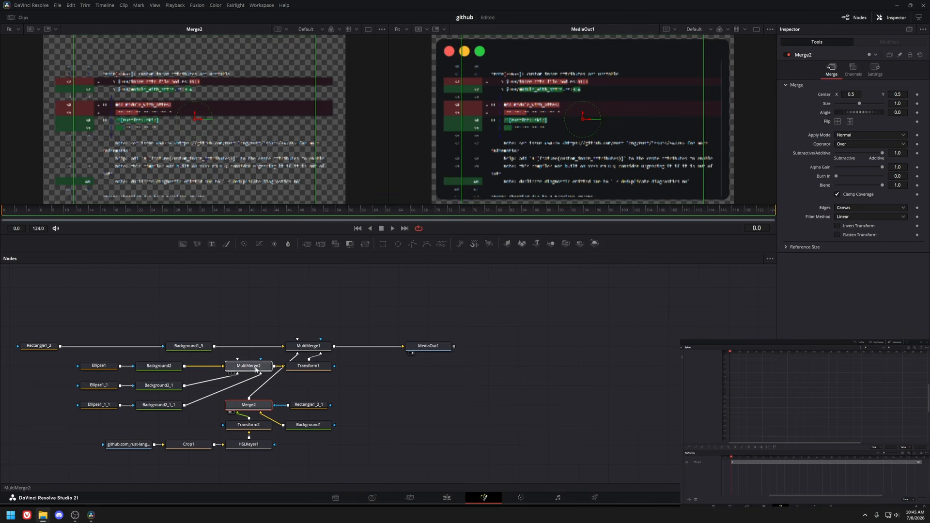
key(1)
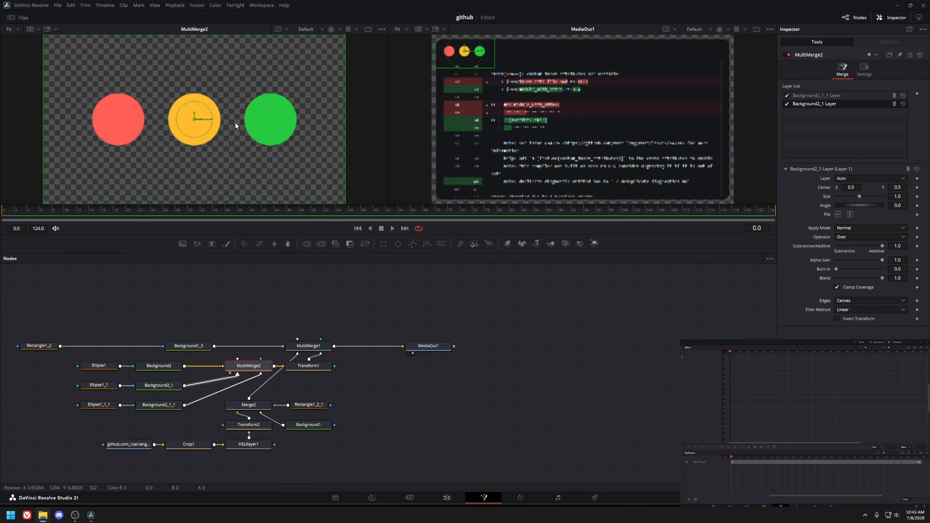
click(300, 369)
key(1)
click(248, 405)
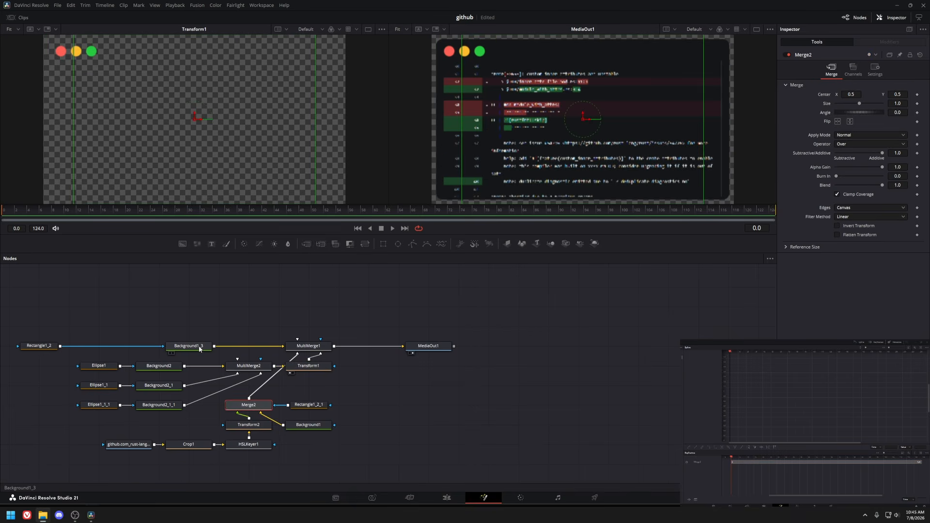
key(1)
Preview the GitHub screenshot media input and its Crop node, zooming and fitting the viewer.
click(128, 445)
key(1)
scroll(214, 154, up, 5)
scroll(215, 157, down, 4)
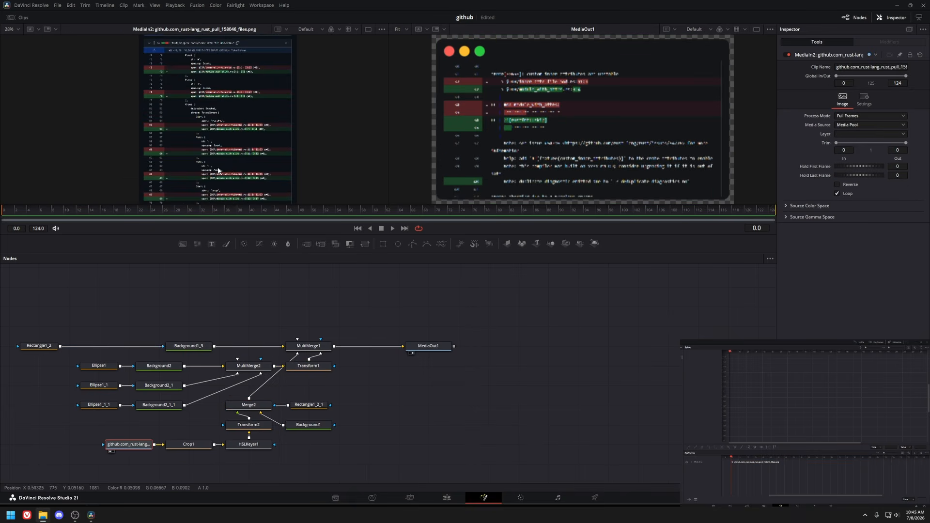
drag(213, 169, 198, 118)
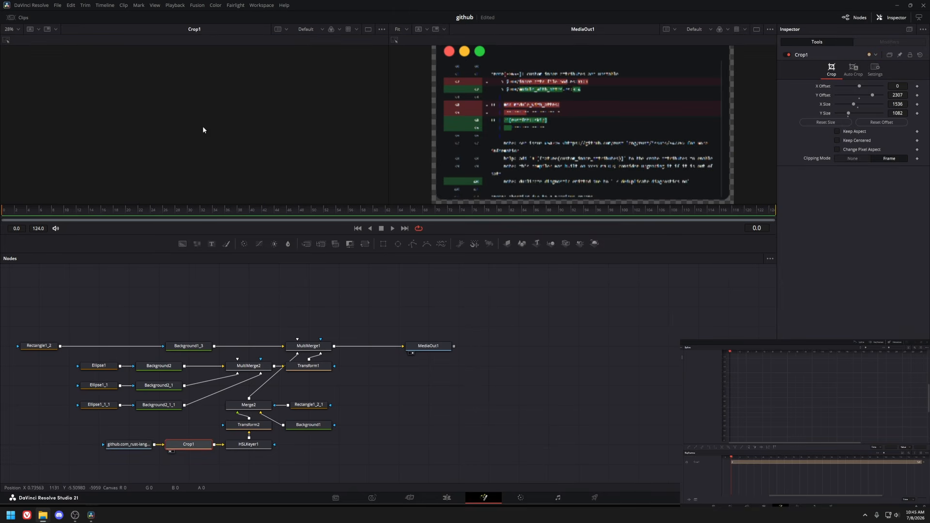
key(ctrl+f)
scroll(172, 116, down, 2)
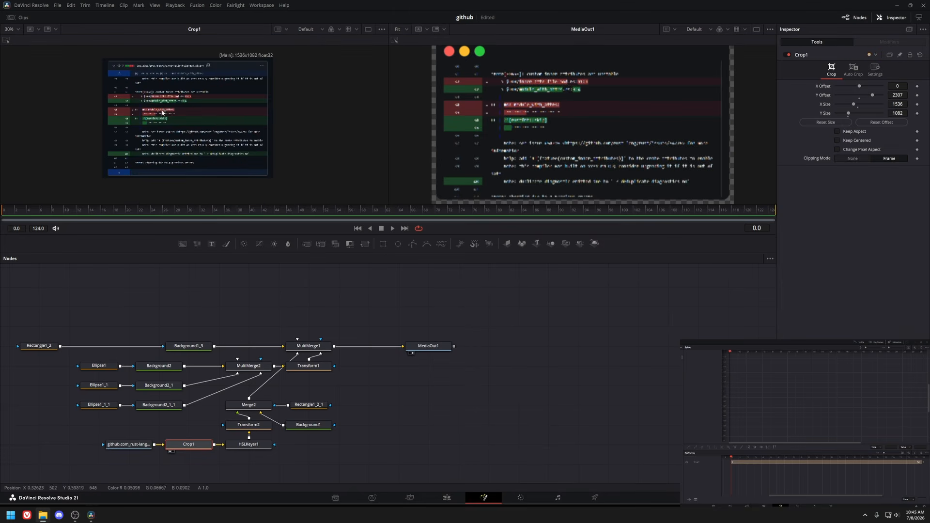
Preview HSLKeyer1, Transform2, Merge2, Rectangle1_2_1 and MultiMerge1 in the viewer in turn.
click(253, 443)
key(1)
click(255, 426)
key(1)
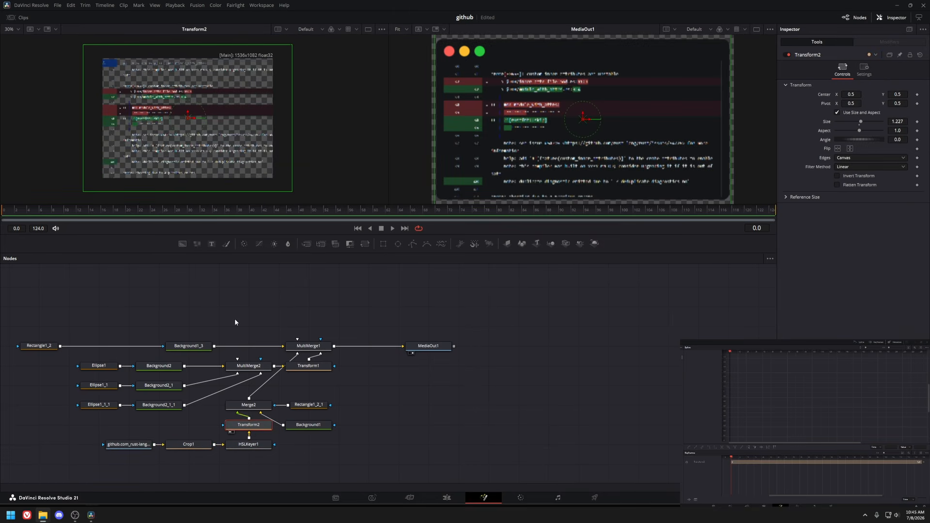
click(249, 402)
key(1)
click(297, 405)
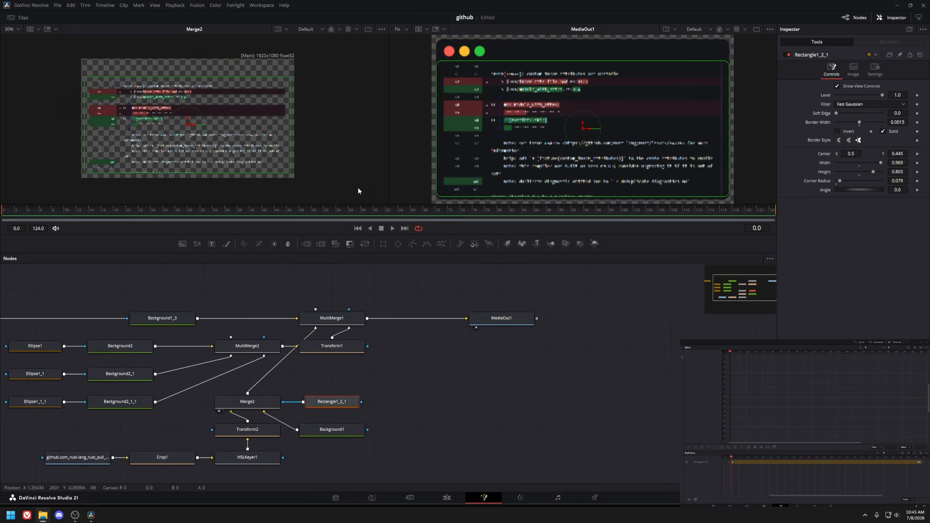
key(1)
click(247, 403)
key(1)
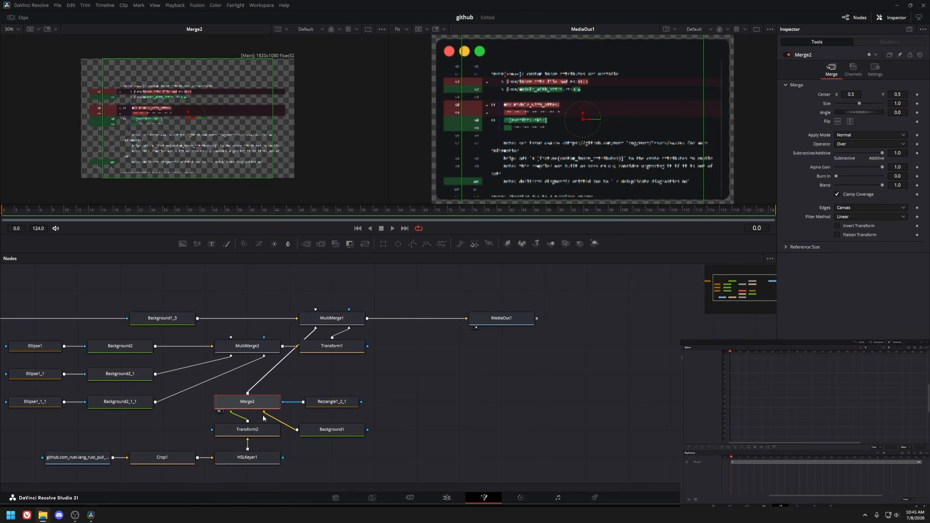
click(247, 430)
click(327, 324)
key(1)
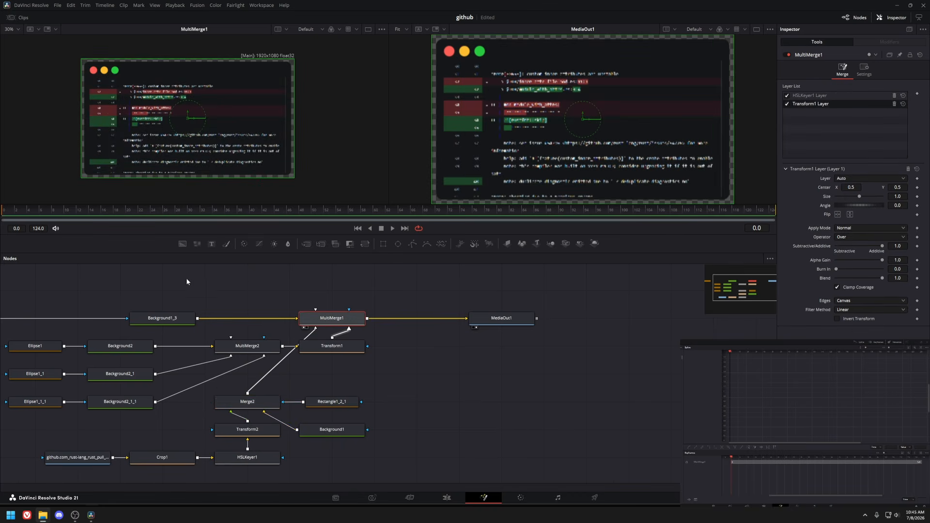
Open the pr review 4 approval card composition in Fusion.
drag(187, 281, 256, 295)
click(206, 342)
drag(206, 342, 141, 334)
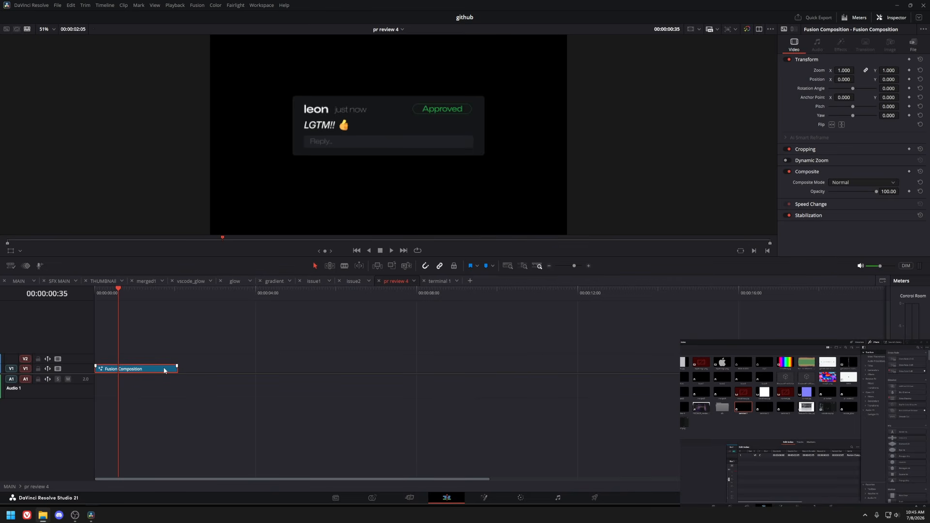
key(shift+5)
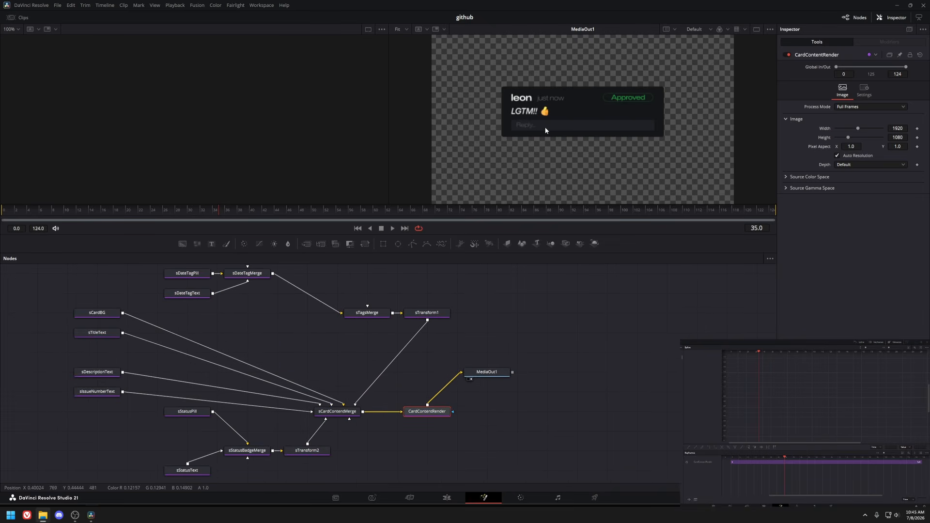
Preview the card's sCardBG, sTitleText, sDescriptionText and sIssueNumberText nodes in the viewer.
click(97, 312)
key(1)
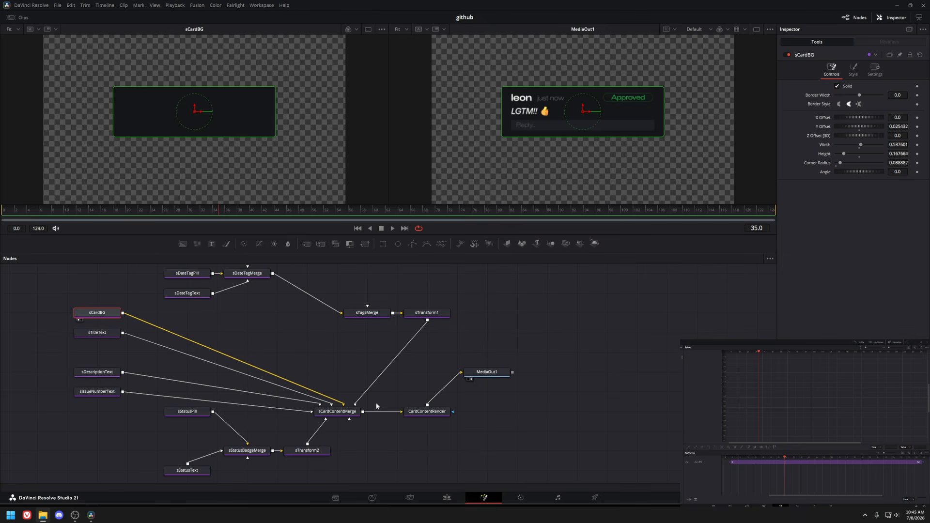
click(339, 411)
key(1)
scroll(125, 107, up, 3)
scroll(145, 102, down, 1)
click(97, 313)
key(1)
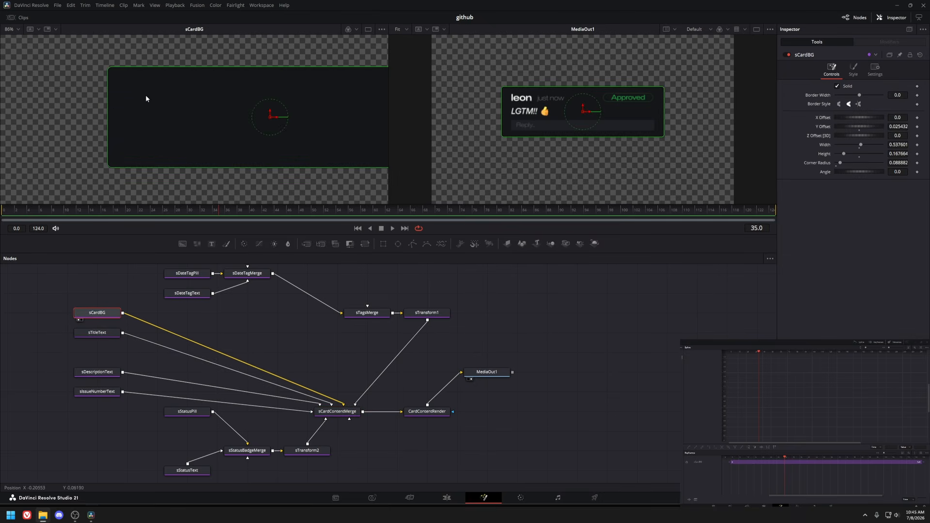
click(103, 333)
key(1)
click(97, 372)
key(1)
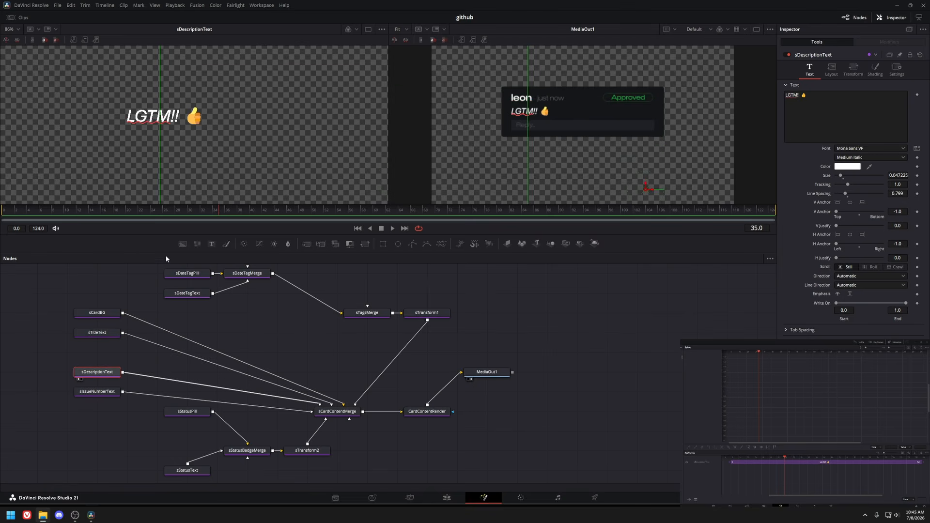
click(97, 391)
key(1)
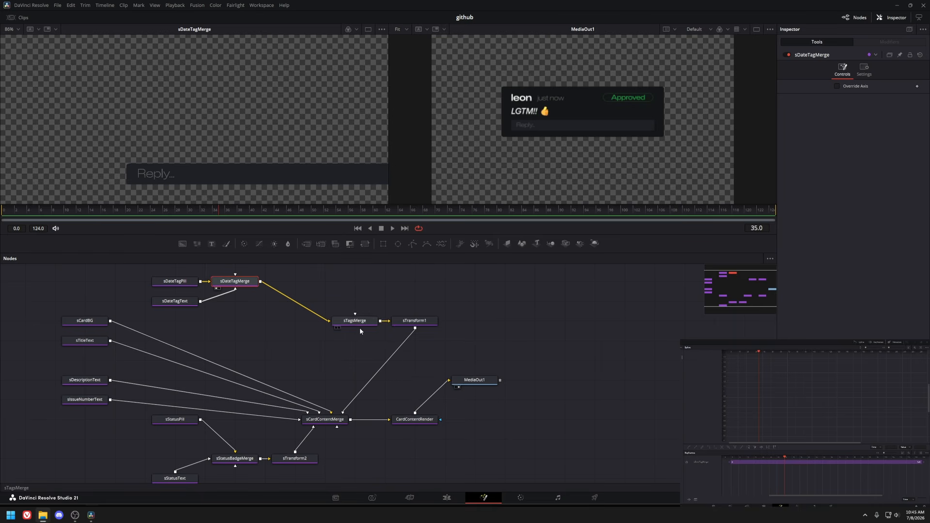
Preview the date tag nodes, sTagMerge, sTransform1 and sCardContentMerge in the viewer.
click(360, 326)
key(1)
click(419, 322)
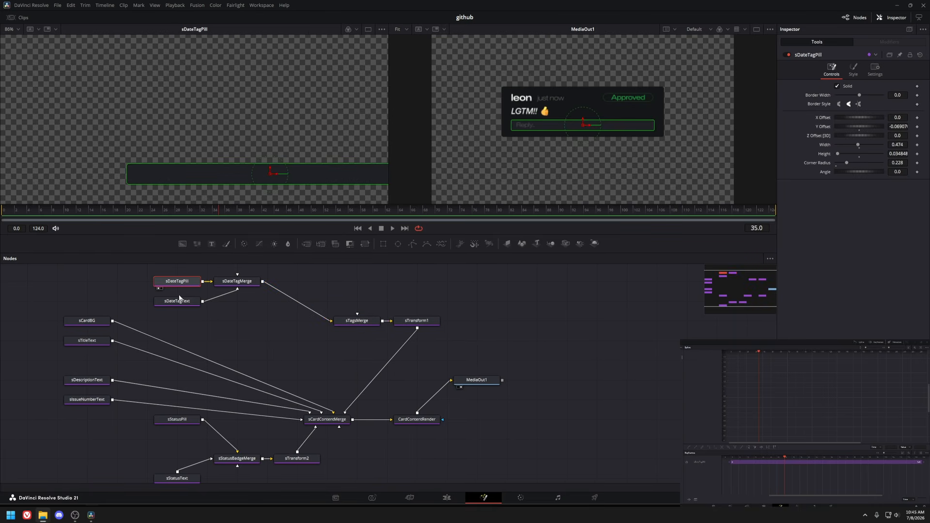
click(170, 305)
key(1)
click(227, 285)
key(1)
click(372, 323)
key(1)
click(413, 323)
key(1)
click(321, 421)
key(1)
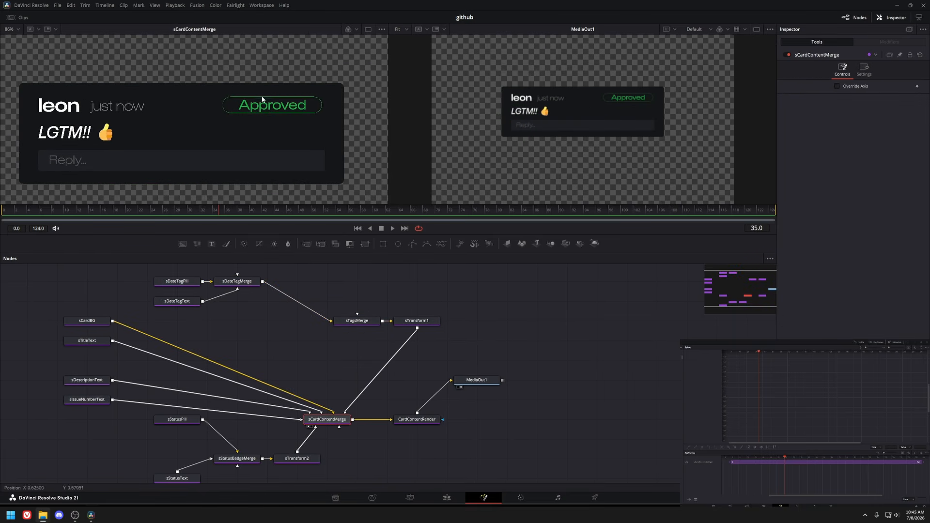
Preview the status pill, status text, badge merge and sTransform2 nodes, then return to the Edit page.
scroll(180, 416, down, 2)
click(187, 374)
key(1)
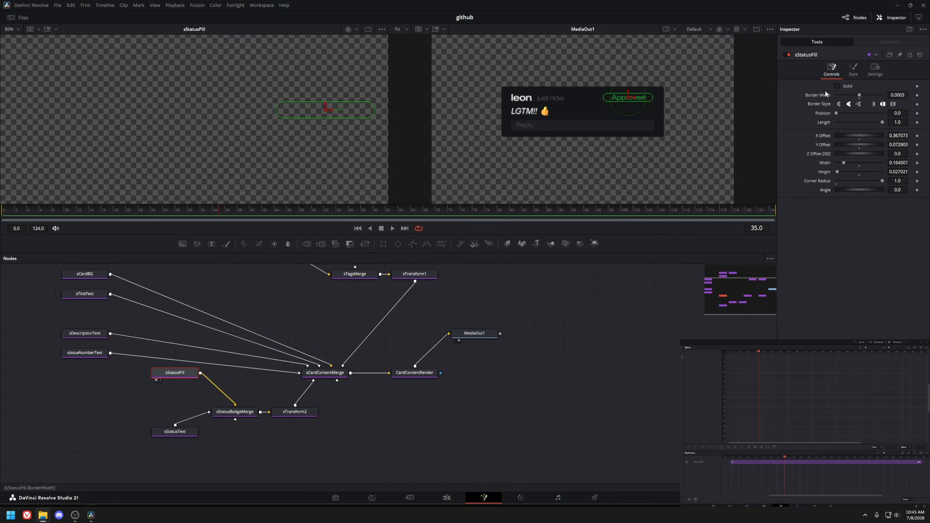
click(175, 431)
key(1)
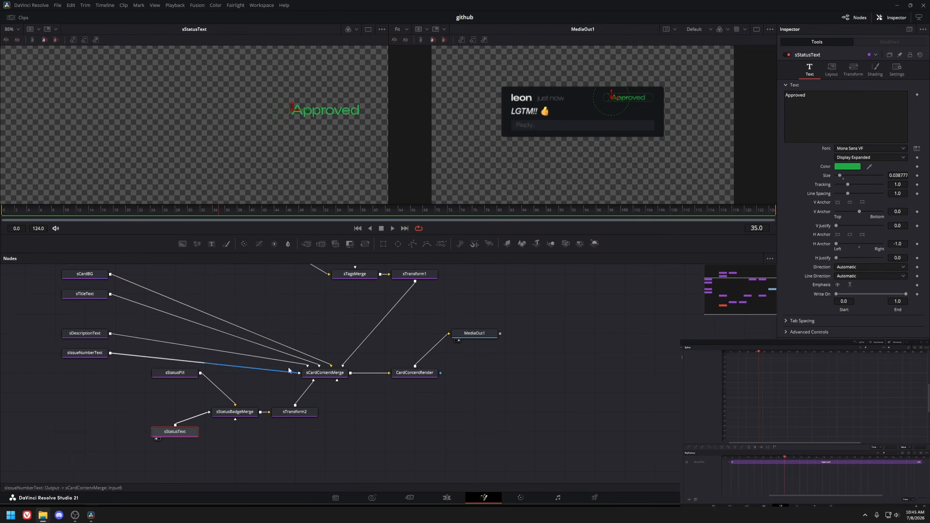
click(234, 415)
key(1)
click(295, 414)
key(1)
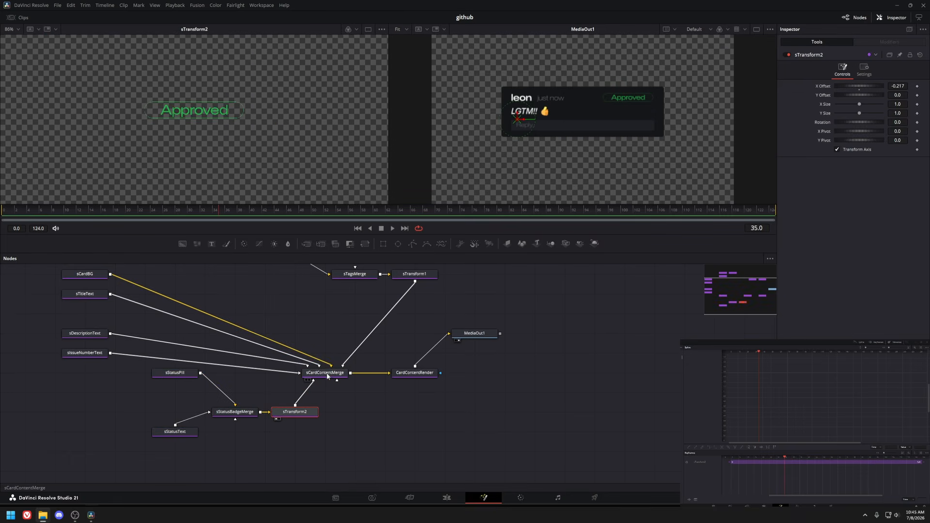
click(326, 376)
key(1)
scroll(198, 148, down, 2)
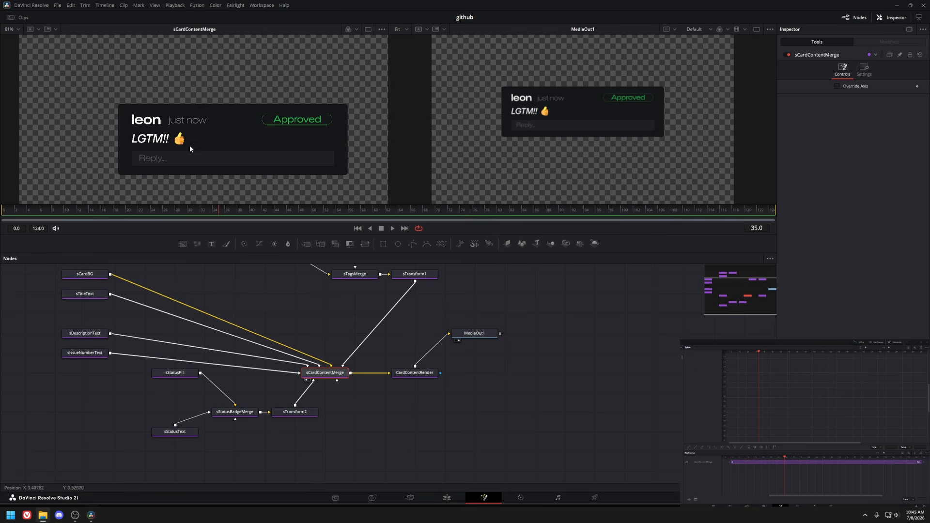
key(shift+4)
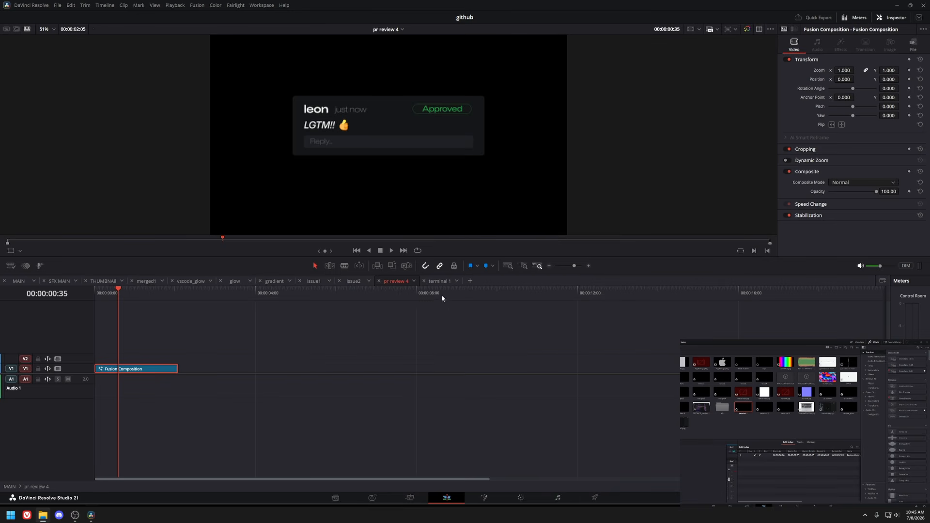
Open the MAIN timeline in Fusion and preview the terminal, ImagePlane3D and Merge3D1 nodes in the viewer.
click(18, 282)
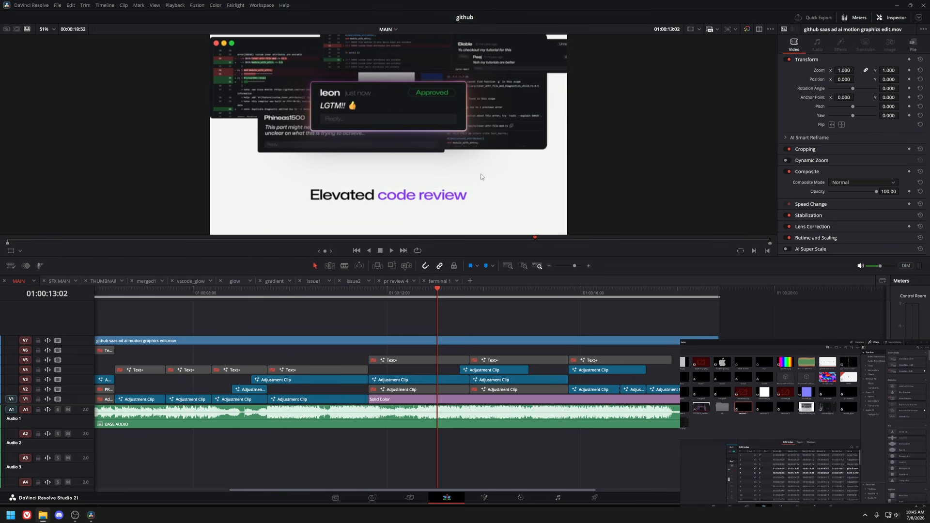
key(shift+5)
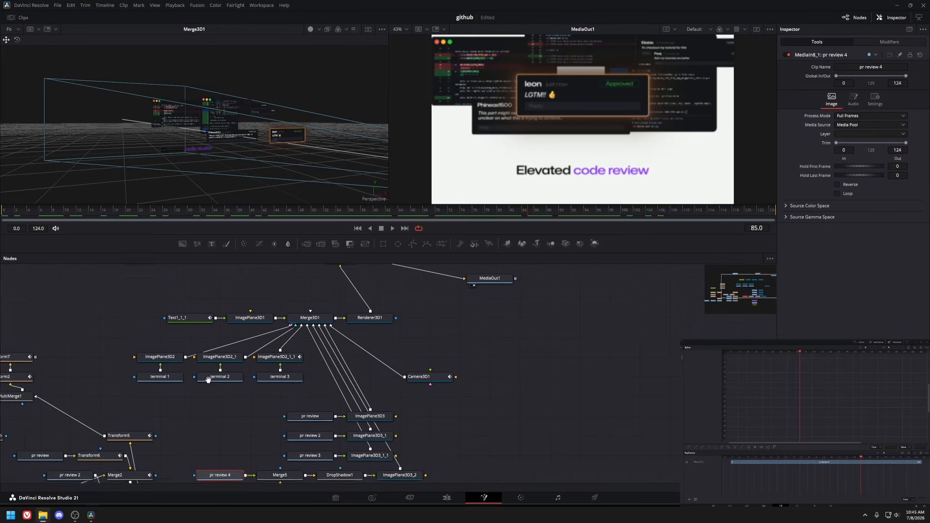
drag(188, 130, 162, 120)
scroll(212, 105, down, 4)
click(157, 380)
key(1)
click(164, 362)
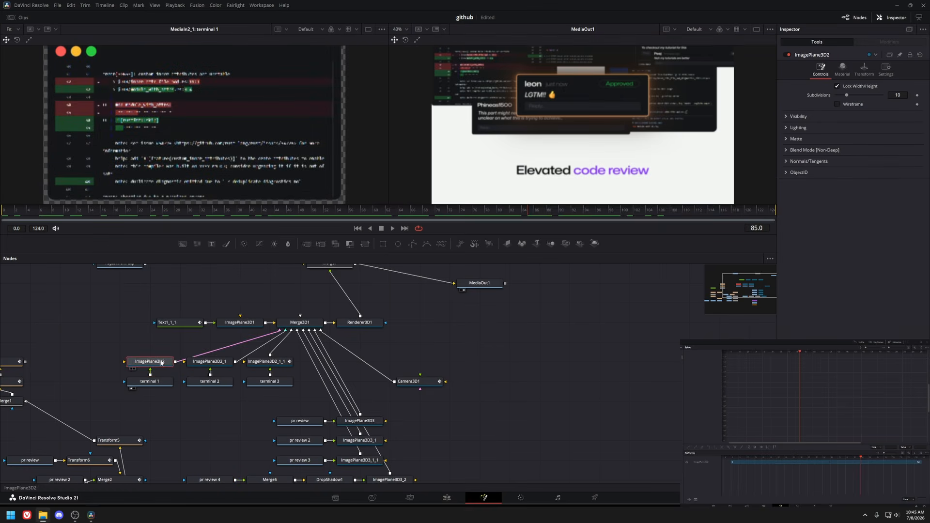
key(1)
click(219, 359)
key(1)
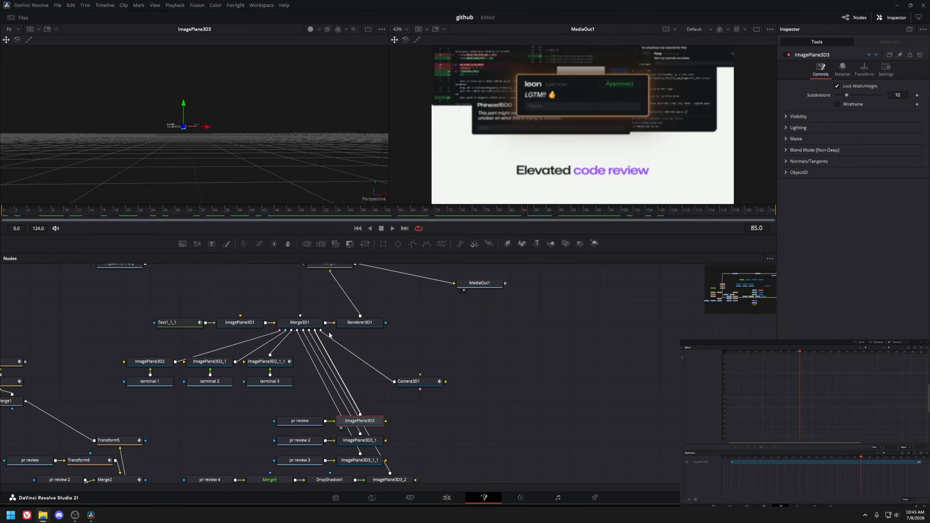
click(299, 322)
key(1)
click(54, 210)
key(space)
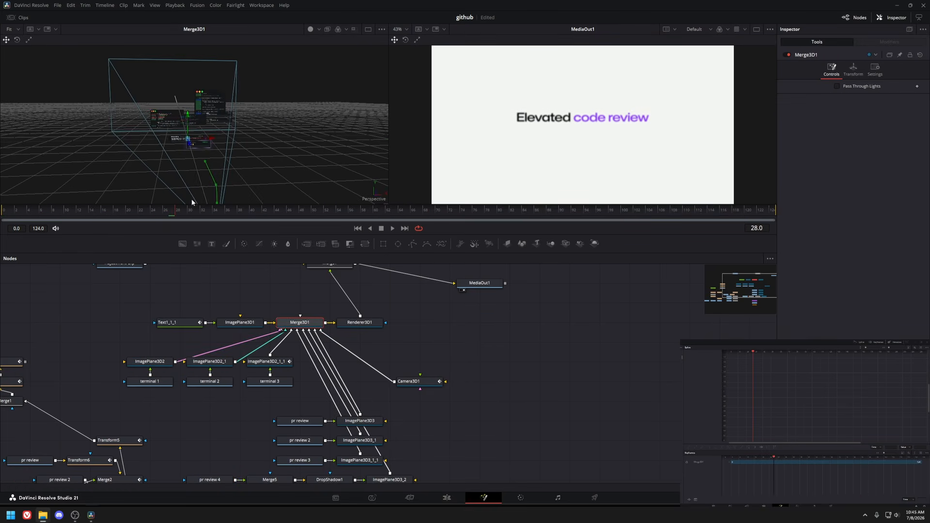
Preview the pr review 4 card chain: Merge5, Rectangle1, gradient and DreamGlow2 nodes, then play Merge5.
drag(366, 335, 358, 228)
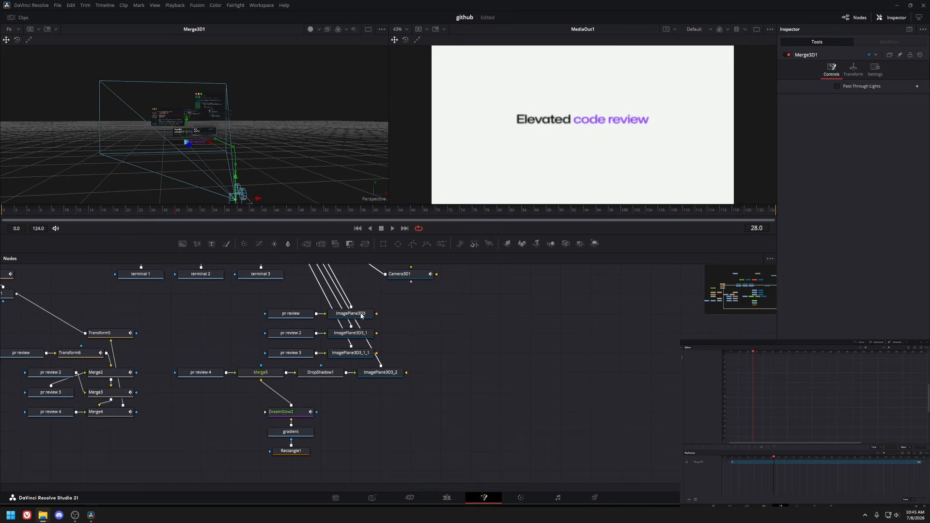
click(222, 376)
key(1)
click(261, 372)
key(1)
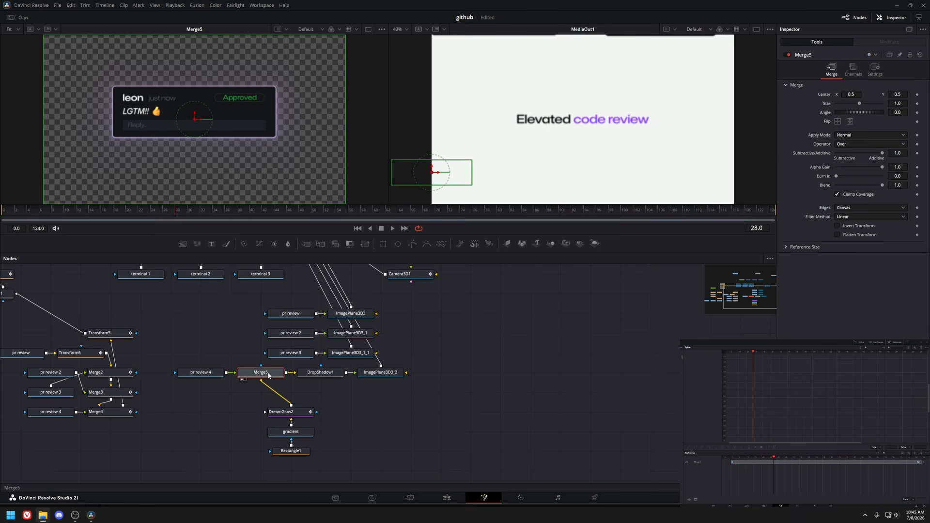
drag(229, 211, 534, 214)
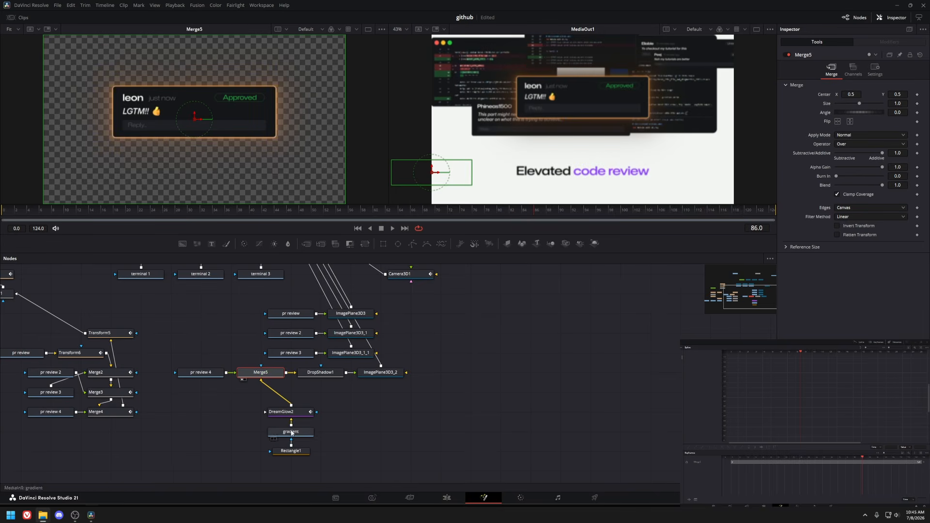
scroll(108, 88, up, 2)
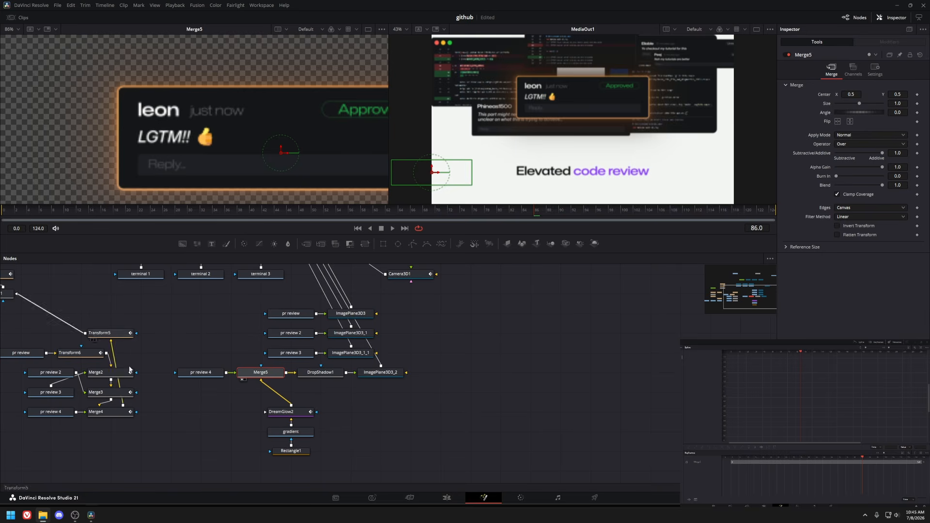
click(301, 452)
key(1)
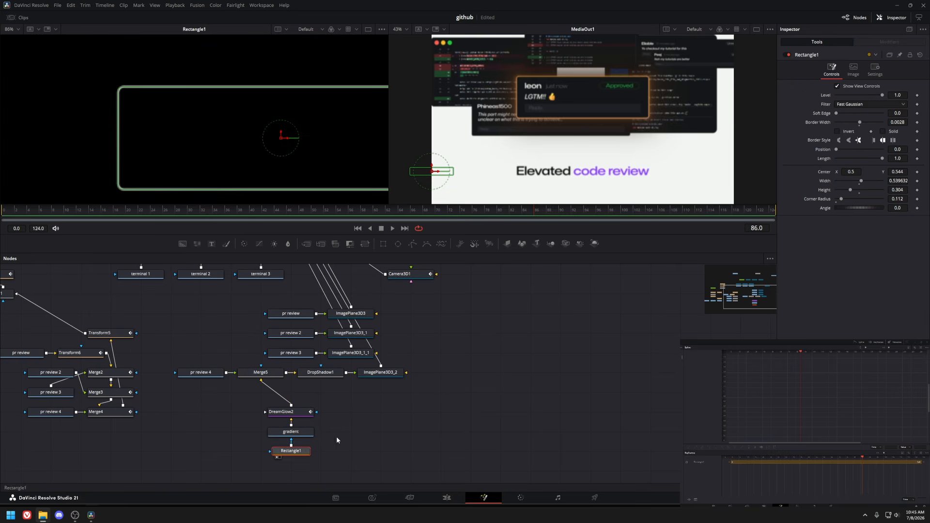
click(299, 433)
key(1)
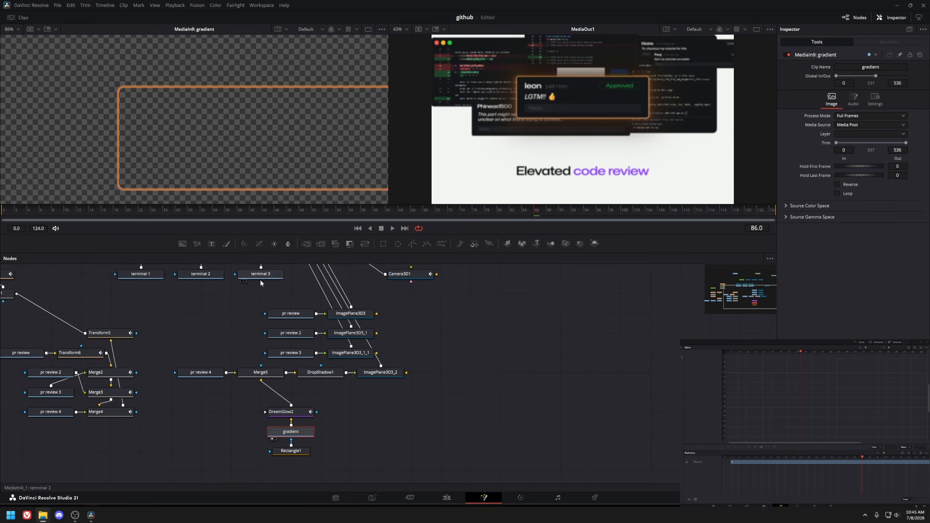
click(286, 412)
key(1)
click(260, 373)
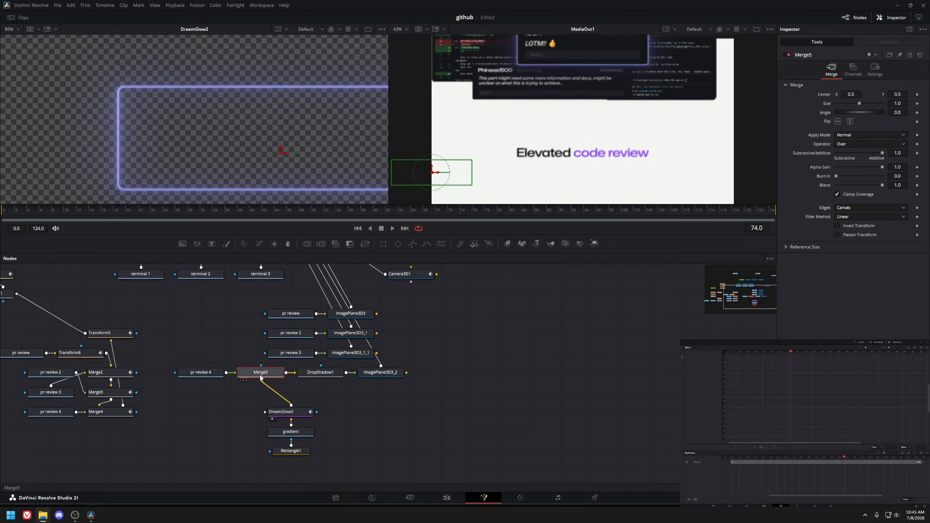
key(1)
drag(342, 209, 430, 207)
key(space)
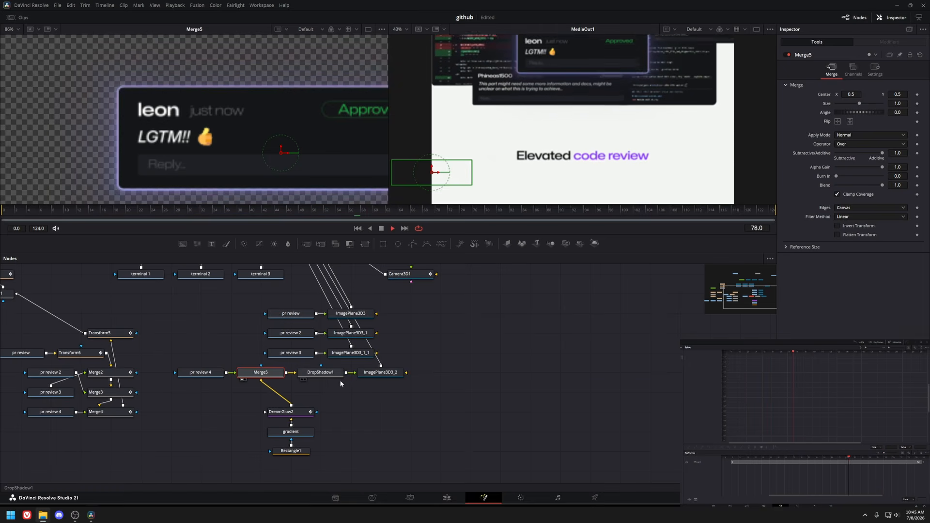
Preview the ImagePlane3D3_2 and Camera3D1 nodes and scrub through the camera animation.
click(376, 372)
key(space)
key(1)
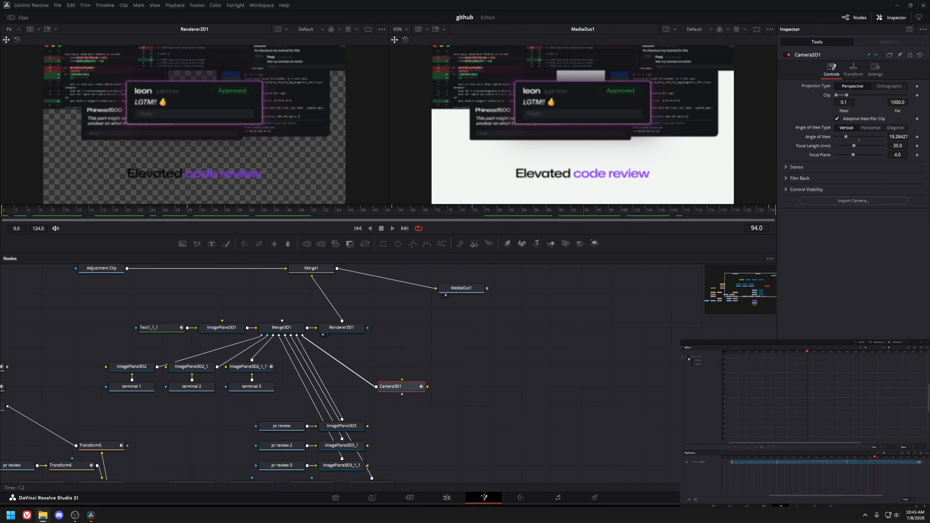
click(689, 358)
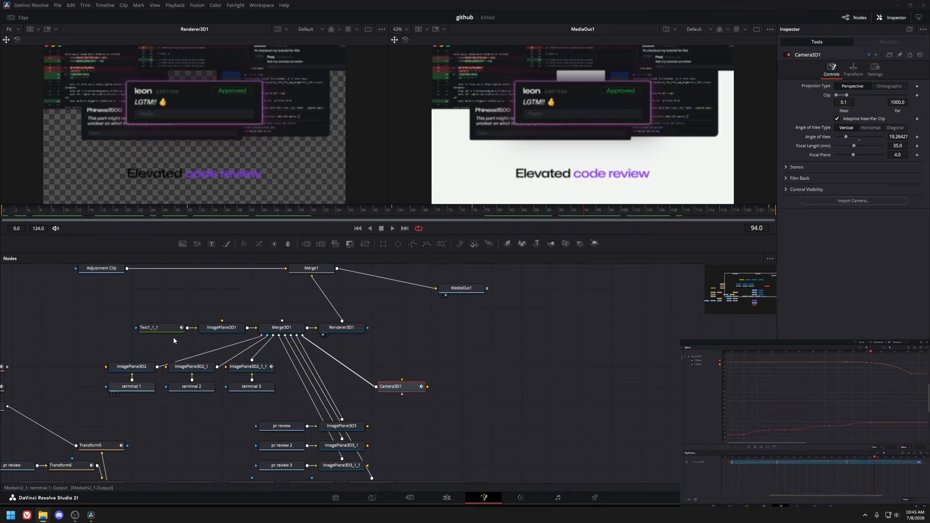
click(111, 212)
drag(110, 214, 723, 225)
key(1)
click(18, 214)
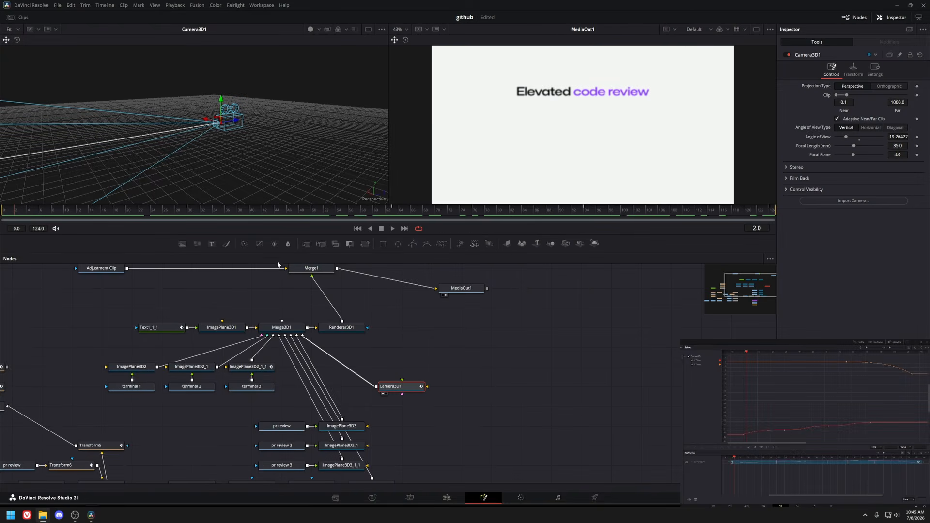
Play back the edit timeline around the code review and terminal sections, checking the 3D scene in Fusion.
click(456, 502)
key(space)
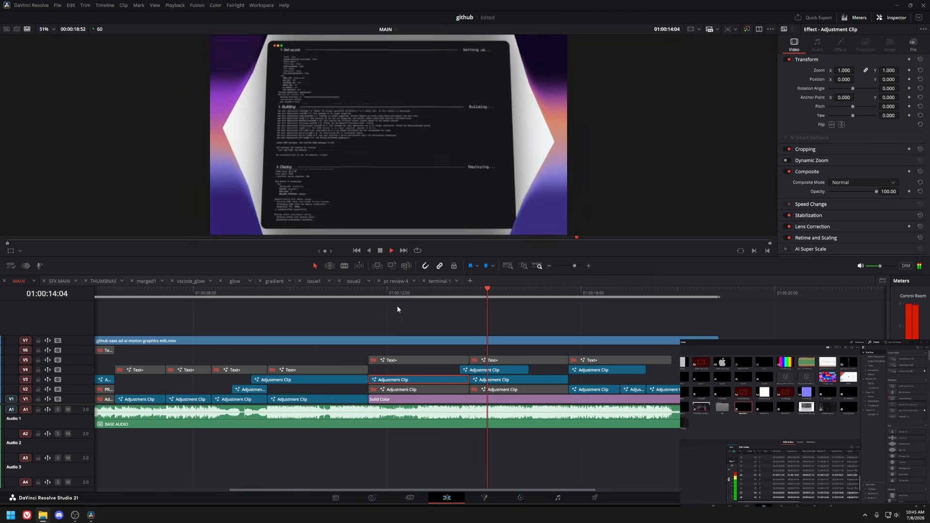
key(shift+5)
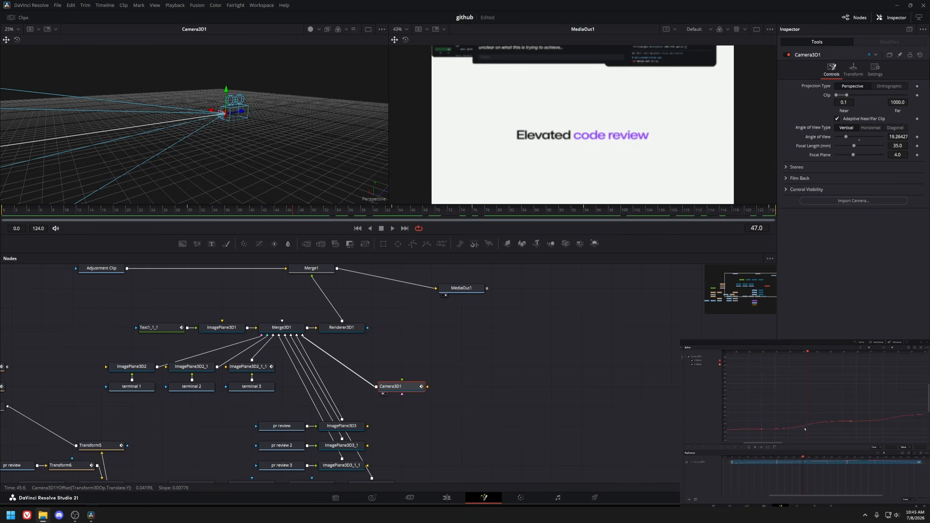
drag(282, 219, 574, 221)
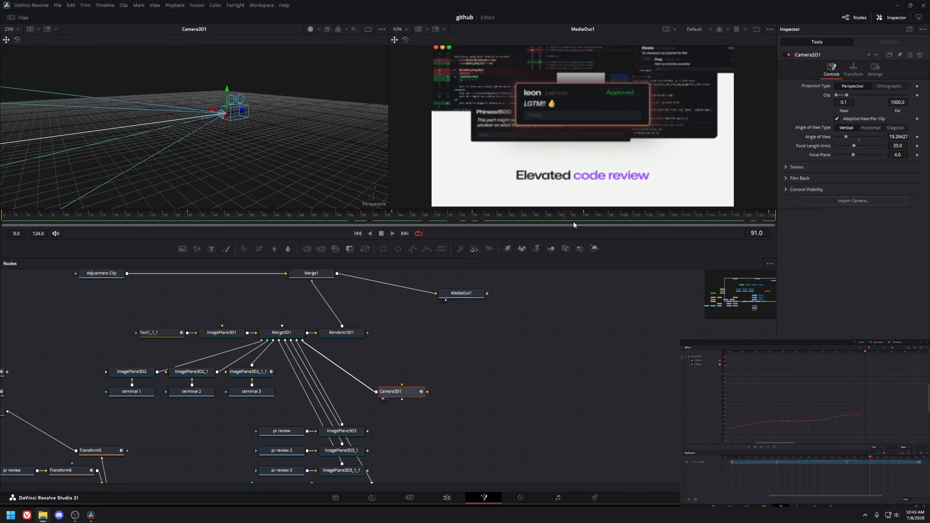
key(shift+4)
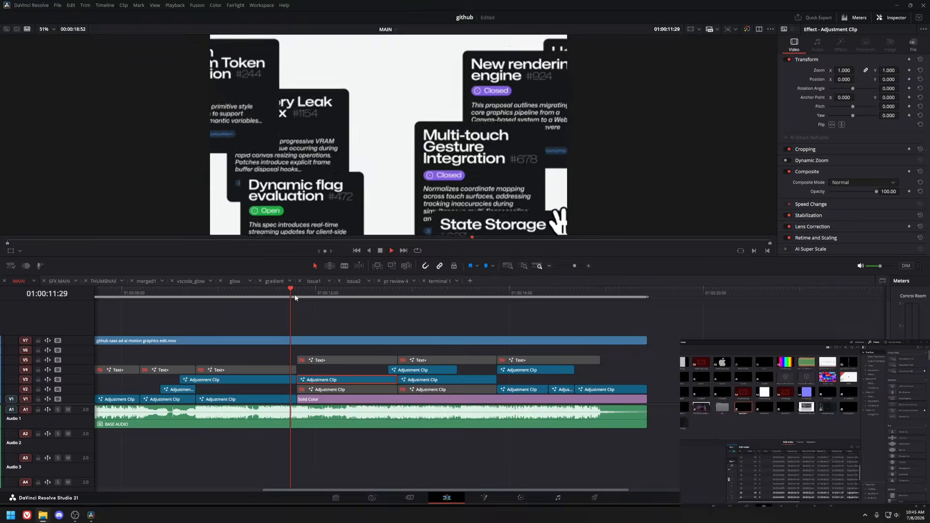
key(space)
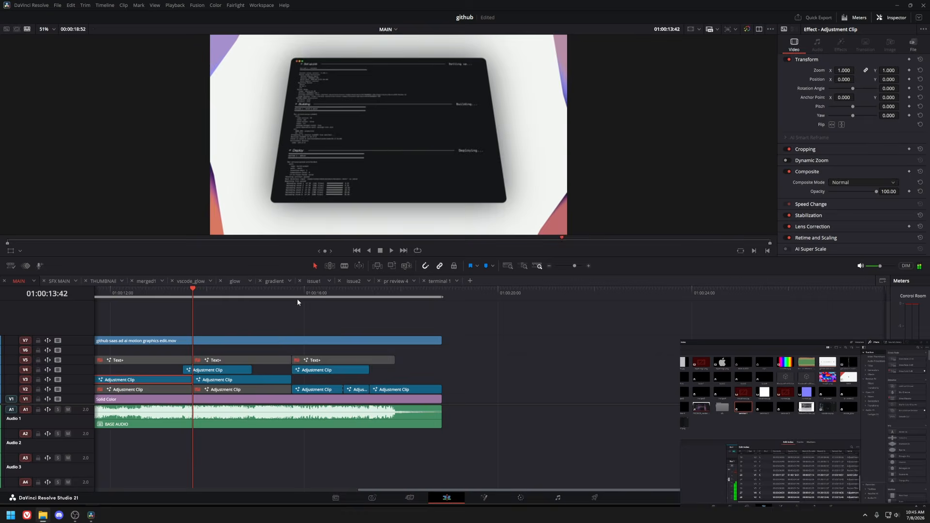
key(space)
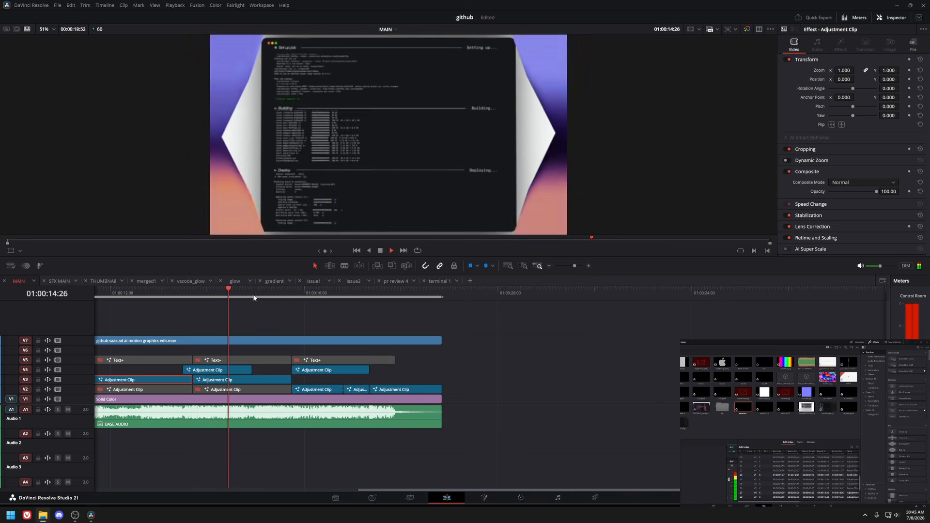
key(space)
click(183, 293)
key(space)
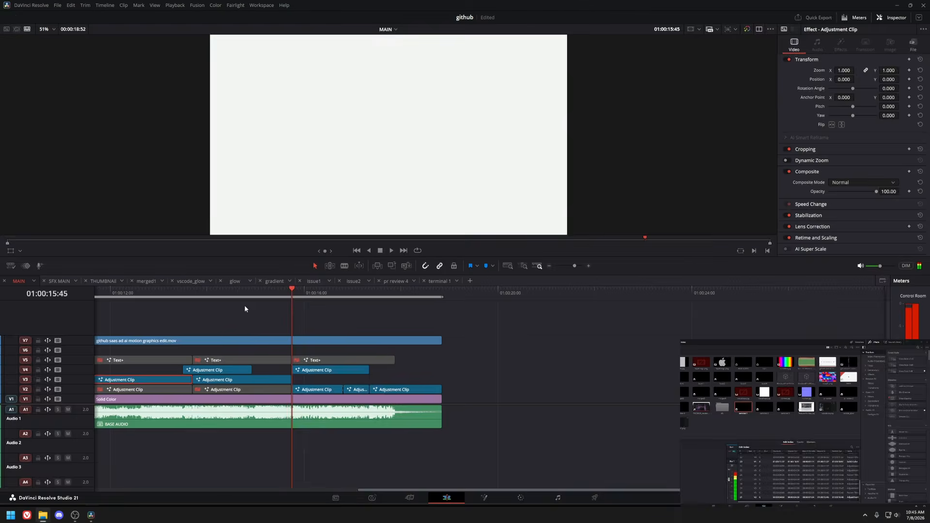
Open the terminal section's Fusion composition and preview the Merge2 node in the viewer.
key(shift+5)
drag(188, 276, 421, 482)
click(413, 397)
drag(412, 363, 277, 422)
scroll(287, 365, up, 2)
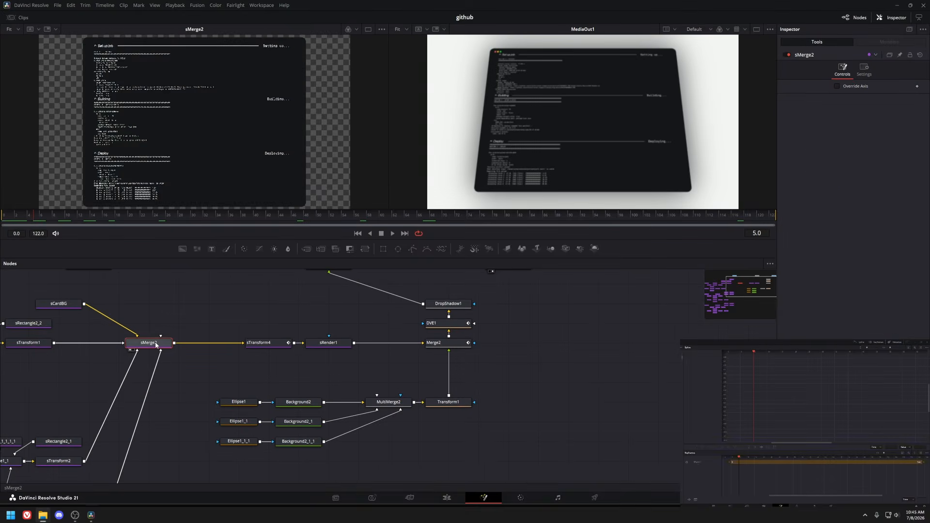
key(1)
key(1)
key(space)
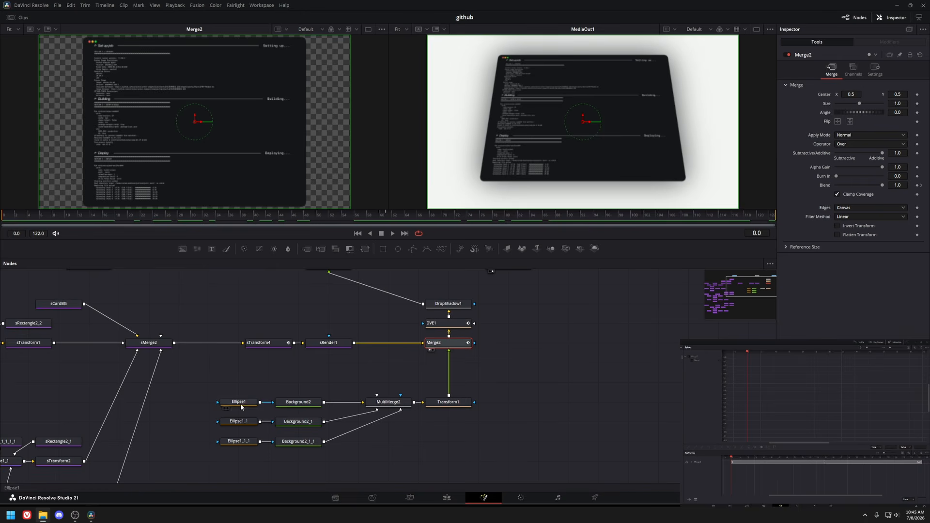
Preview the MultiMerge2 traffic-light dots, DVE1 and sMerge2 nodes of the terminal composition.
drag(389, 402, 89, 77)
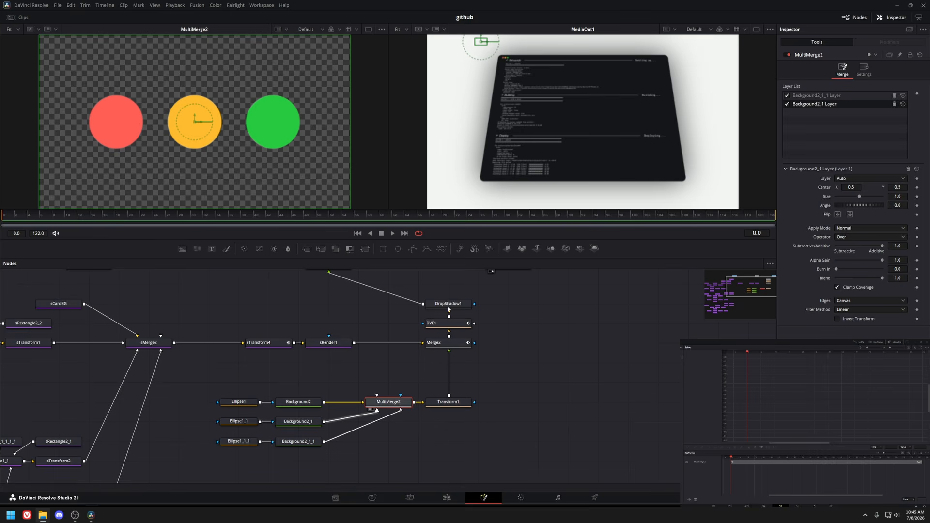
click(436, 343)
key(1)
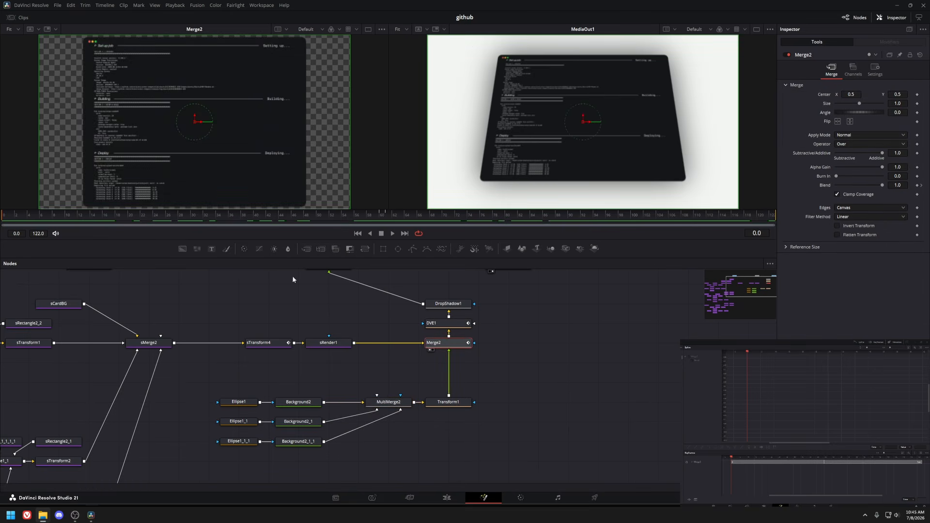
click(448, 323)
key(1)
drag(3, 215, 408, 233)
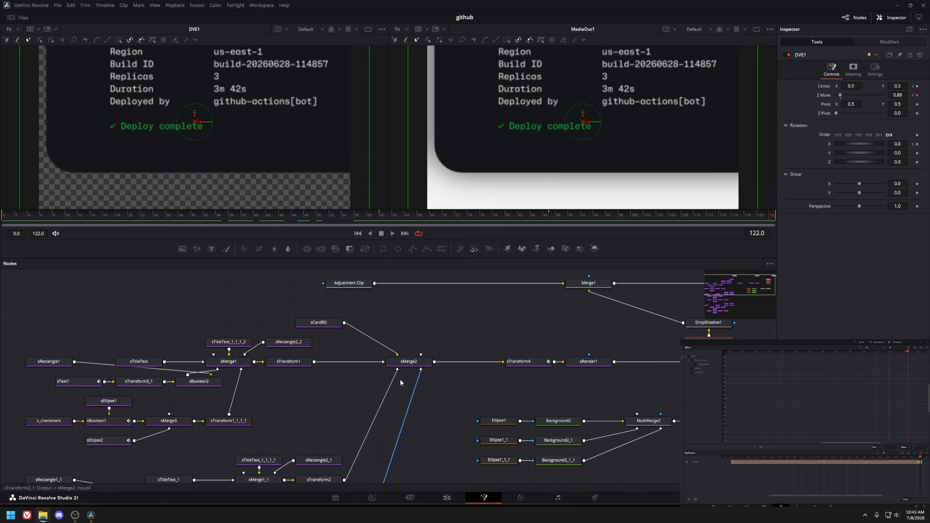
click(401, 361)
key(1)
scroll(116, 64, up, 5)
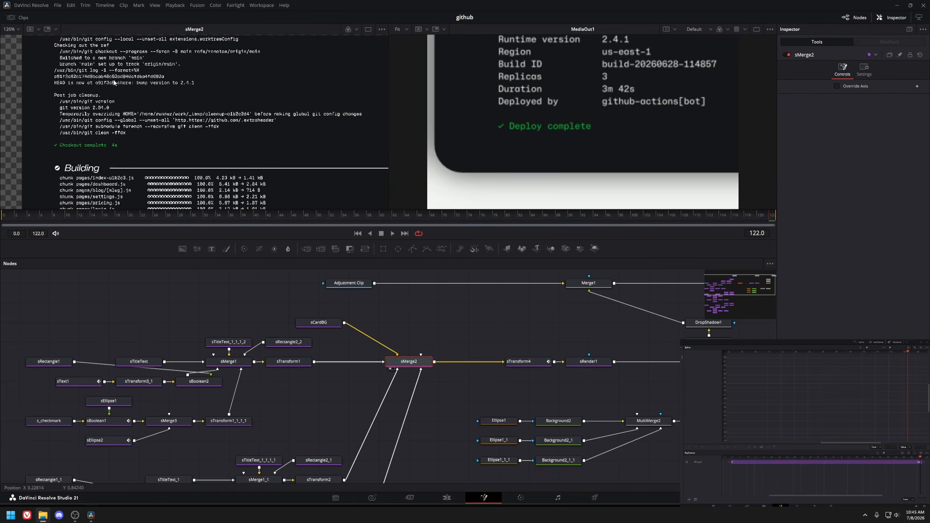
Navigate the terminal composition's node tree and preview the sRectangle1 node in the viewer.
drag(116, 64, 136, 124)
drag(257, 438, 319, 388)
scroll(307, 332, down, 4)
drag(175, 283, 345, 370)
drag(188, 370, 339, 413)
drag(179, 427, 359, 483)
scroll(165, 129, down, 7)
scroll(168, 132, up, 6)
Preview the sTitleText, sText1 and sBoolean2 nodes, inspecting sText1's text content.
scroll(225, 339, up, 4)
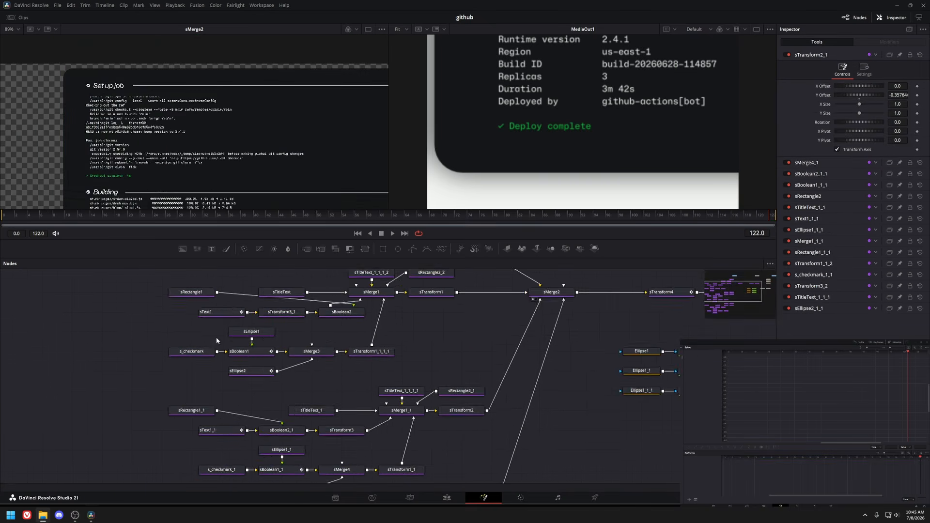
drag(221, 339, 156, 379)
click(141, 333)
key(1)
scroll(166, 126, down, 3)
click(302, 333)
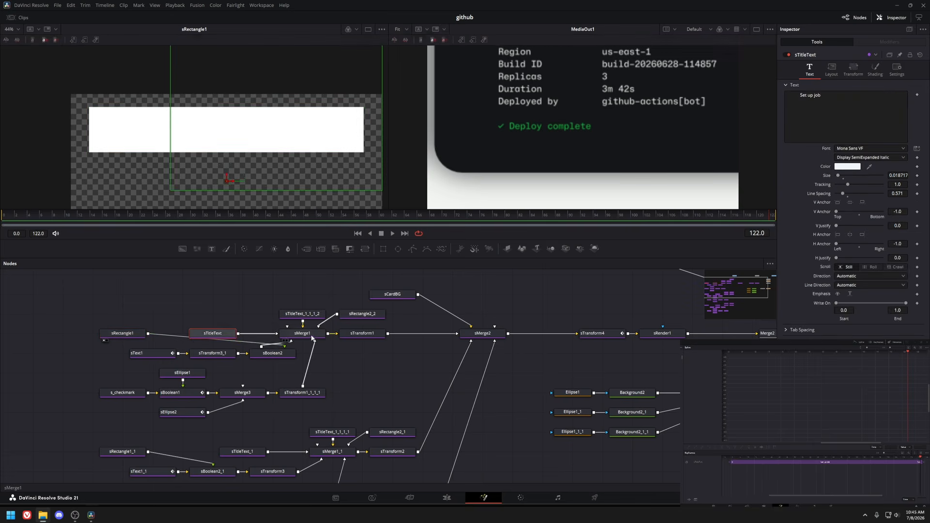
key(1)
scroll(151, 134, up, 2)
click(167, 353)
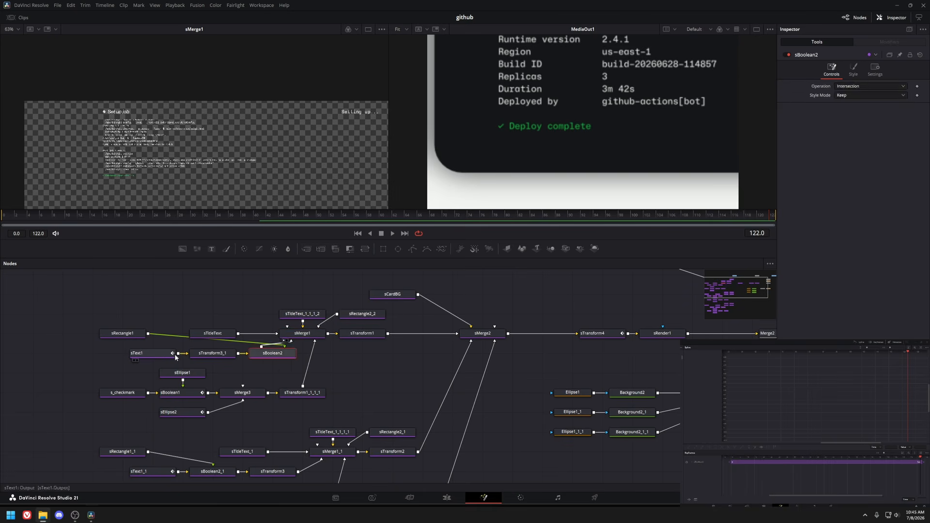
key(1)
drag(125, 214, 68, 216)
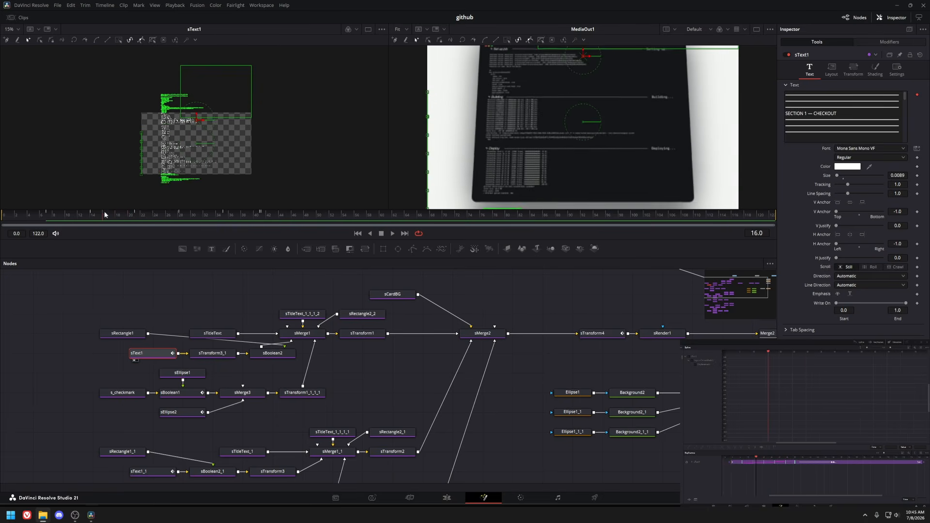
click(892, 115)
scroll(225, 121, up, 3)
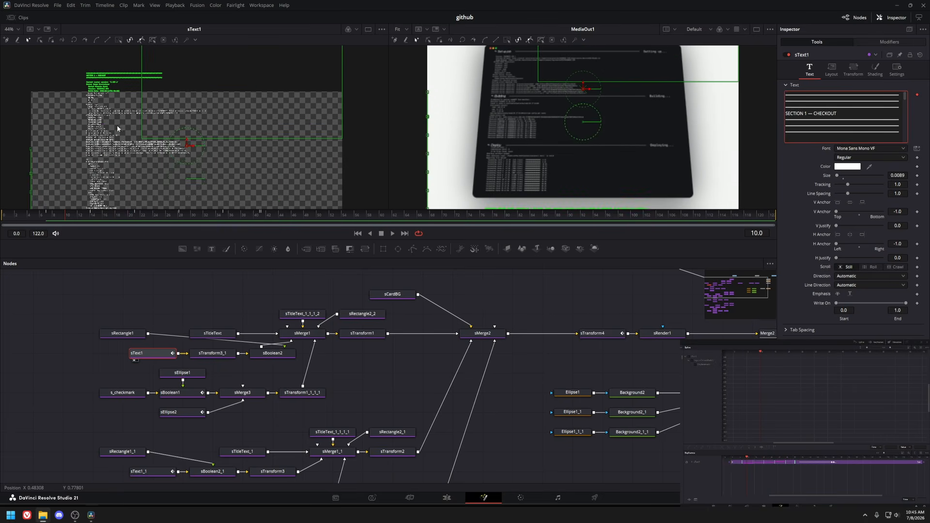
scroll(117, 125, up, 2)
click(264, 353)
key(1)
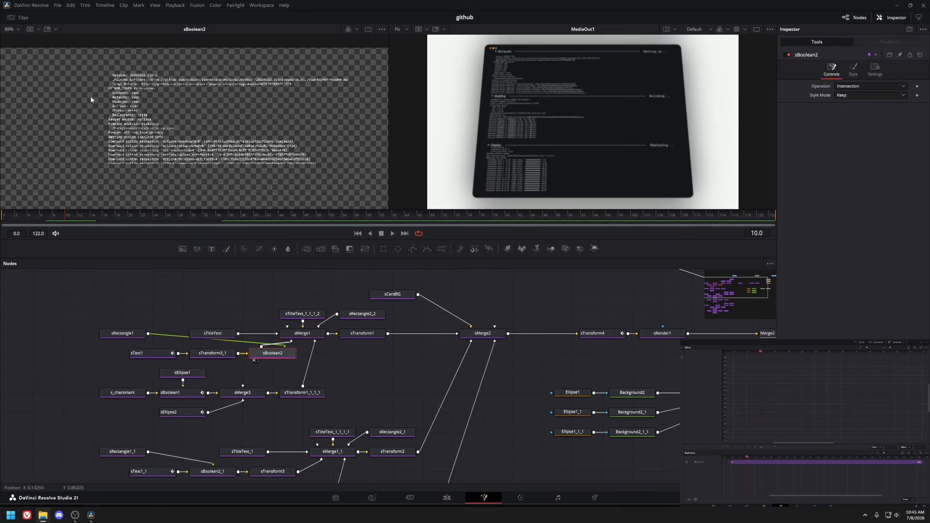
Preview the sRectangle1, sBoolean2, sMerge1 and sTitleText nodes while scrubbing the terminal composition's timeline.
click(121, 336)
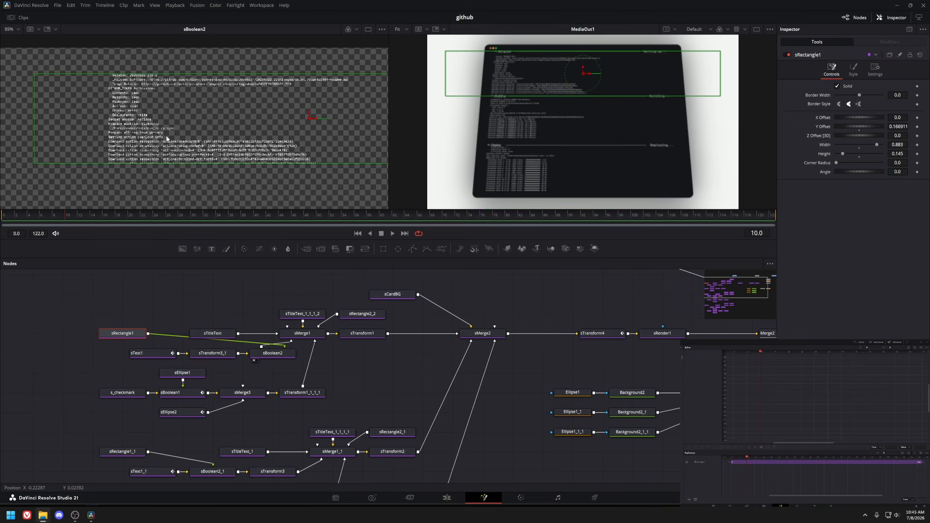
key(1)
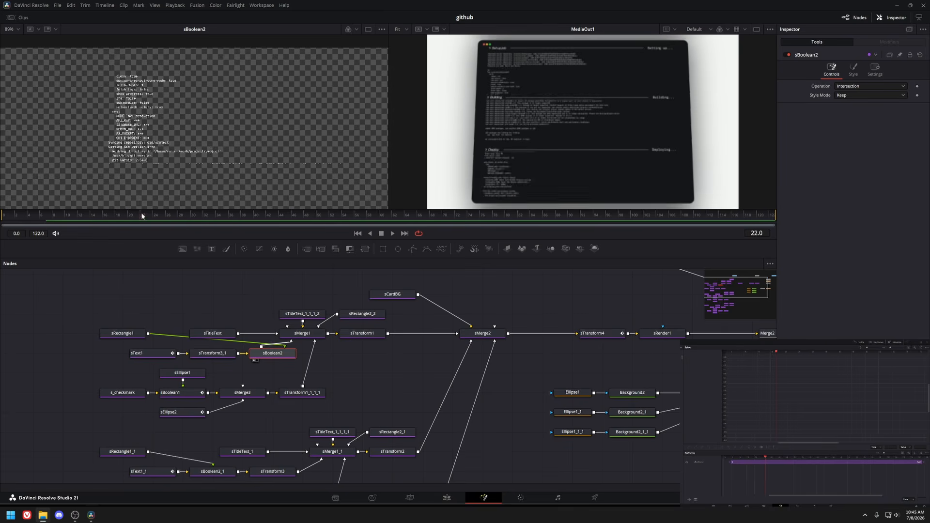
drag(141, 213, 263, 219)
click(124, 335)
key(1)
click(266, 354)
key(1)
click(298, 337)
key(1)
click(215, 338)
key(1)
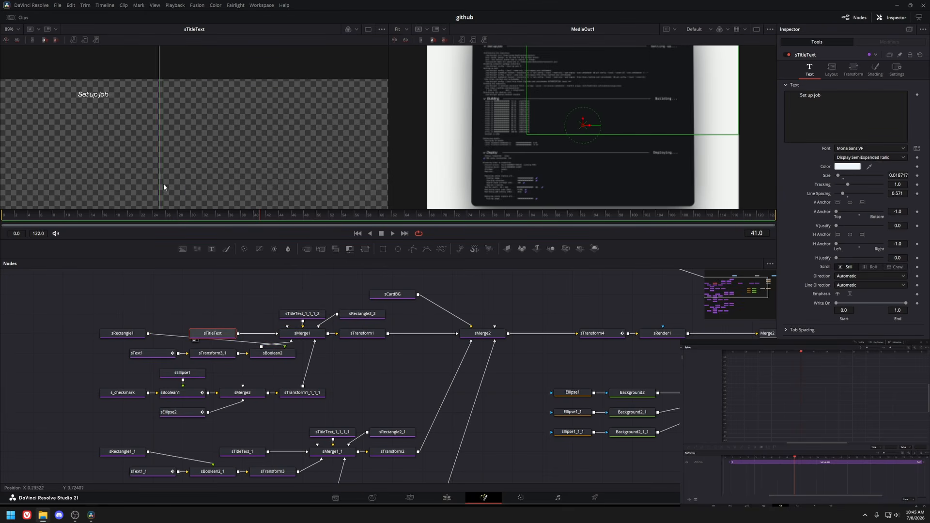
Preview the sTitleText_1_1_1_2, sRectangle2_2 and sMerge1 nodes in the viewer.
click(305, 315)
key(1)
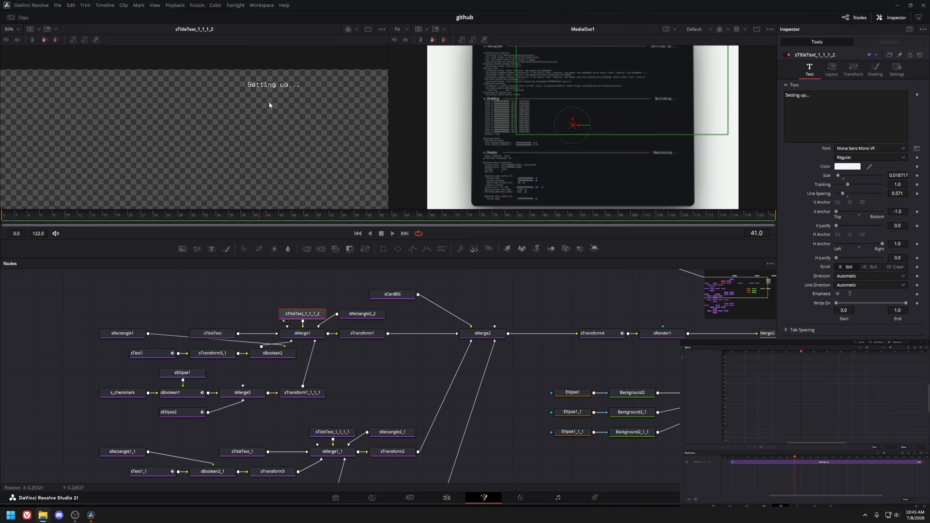
click(361, 314)
key(1)
click(302, 334)
key(1)
drag(278, 128, 364, 133)
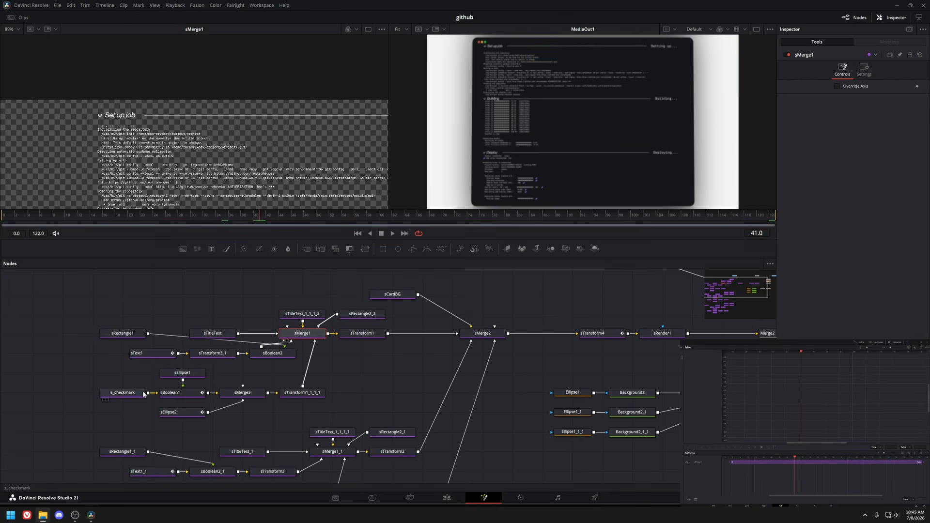
Preview sMerge1 at a later frame, then preview the s_checkmark shape node.
scroll(91, 122, up, 5)
drag(110, 216, 272, 230)
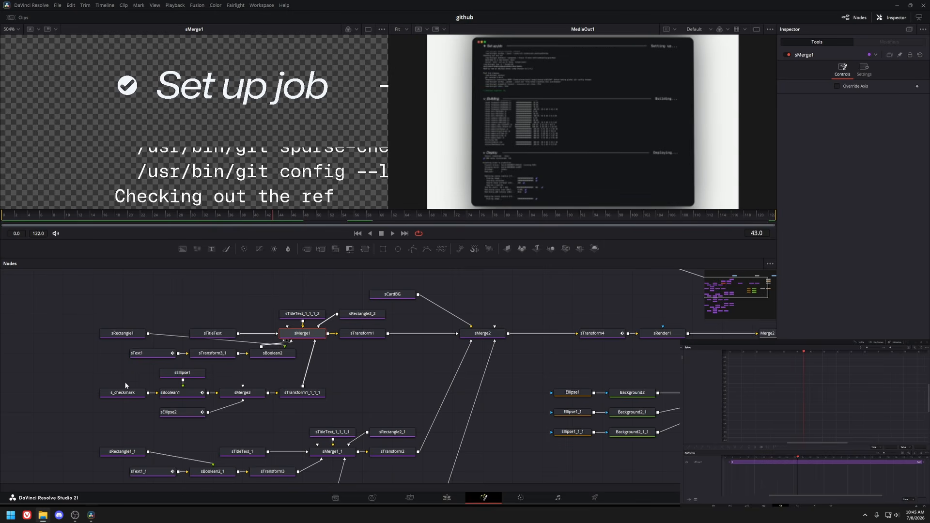
click(123, 393)
key(1)
scroll(183, 158, down, 8)
drag(189, 205, 179, 147)
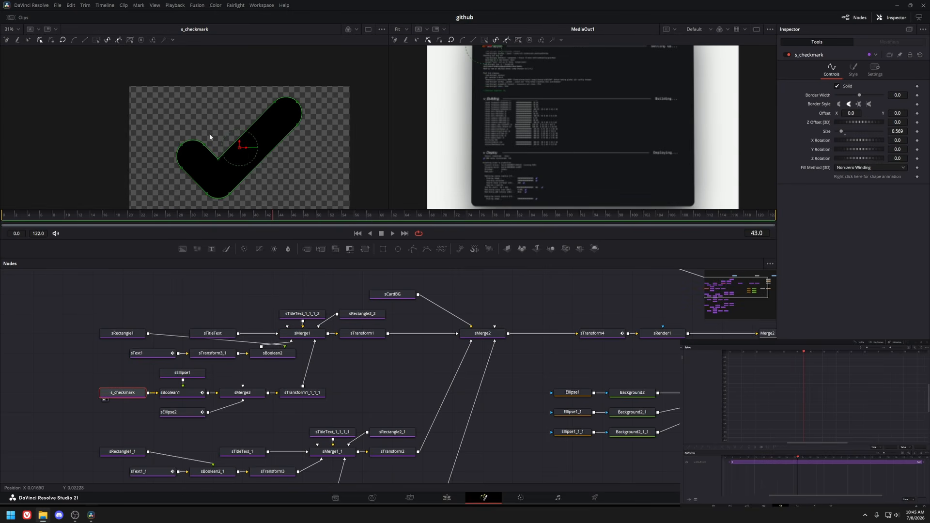
Preview the sBoolean1 and sEllipse1 nodes and inspect sBoolean1's Operation options.
click(176, 392)
key(1)
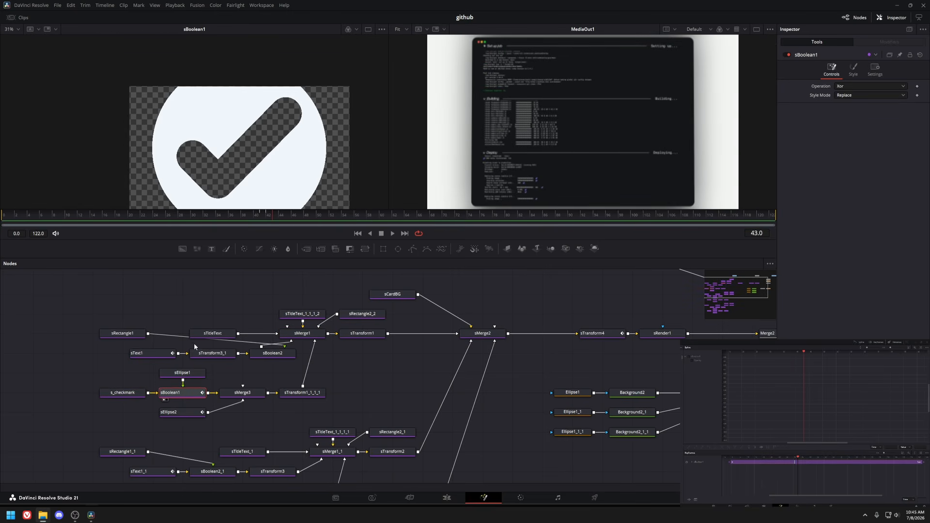
click(183, 373)
key(1)
click(185, 394)
key(1)
click(842, 87)
click(860, 142)
Preview the sMerge3 and sEllipse2 nodes while scrubbing the timeline.
click(242, 393)
key(1)
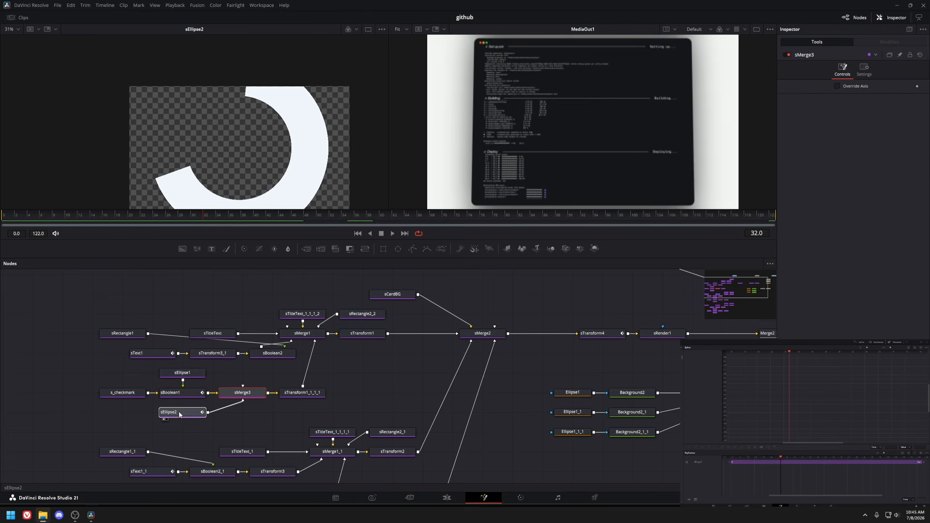
click(180, 414)
key(1)
drag(248, 216, 273, 216)
Preview the sTransform1_1_1_1 and sMerge1 nodes and the next transform across the terminal node tree.
click(301, 393)
key(1)
click(299, 334)
key(1)
drag(371, 342, 394, 303)
scroll(374, 317, down, 2)
drag(191, 281, 317, 315)
click(323, 330)
key(1)
Scrub the timeline and preview the transform nodes of the first terminal section, ending at sTransform1.
scroll(142, 128, up, 2)
drag(223, 217, 424, 221)
drag(324, 330, 285, 289)
drag(118, 354, 308, 443)
click(292, 374)
key(1)
drag(311, 217, 467, 217)
drag(364, 333, 311, 434)
drag(235, 353, 228, 333)
click(259, 287)
key(1)
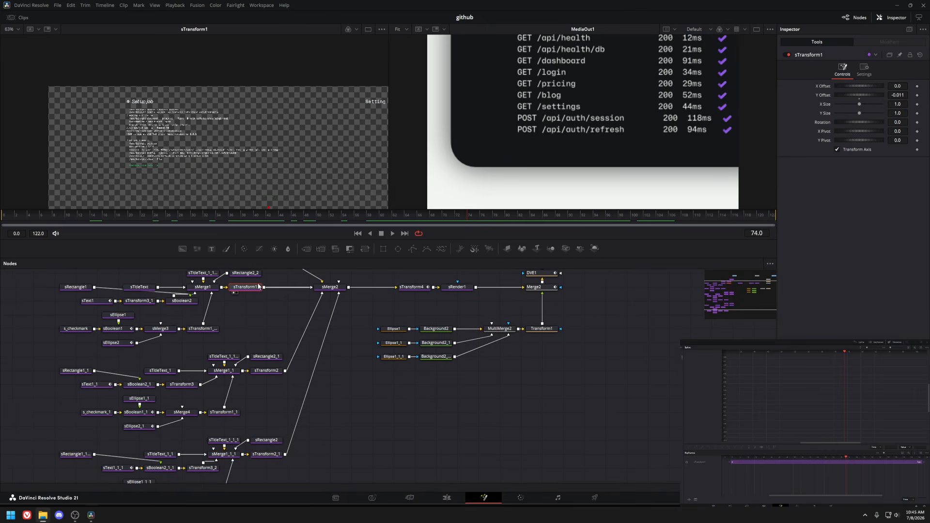
Preview the sTransform2 and sTransform2_1 nodes of the lower terminal sections.
scroll(194, 171, down, 2)
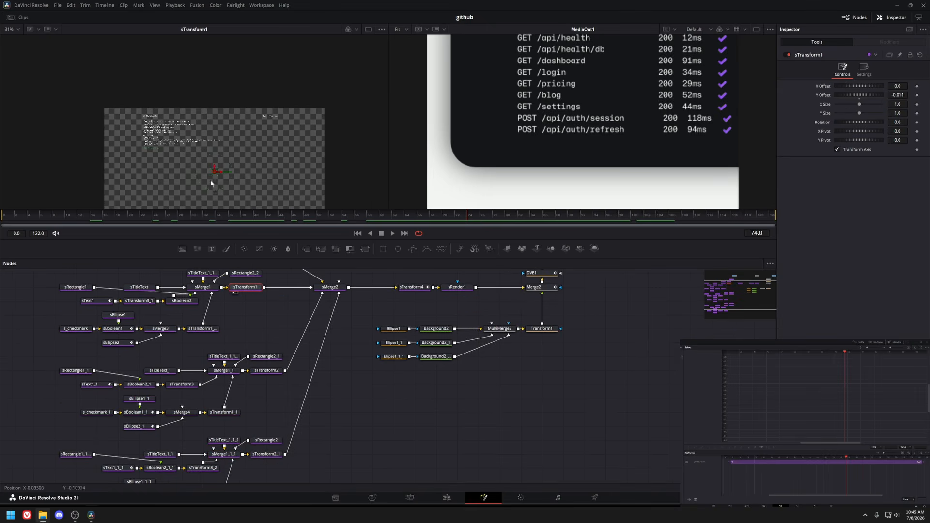
click(273, 373)
key(1)
drag(285, 422, 280, 380)
click(264, 414)
key(1)
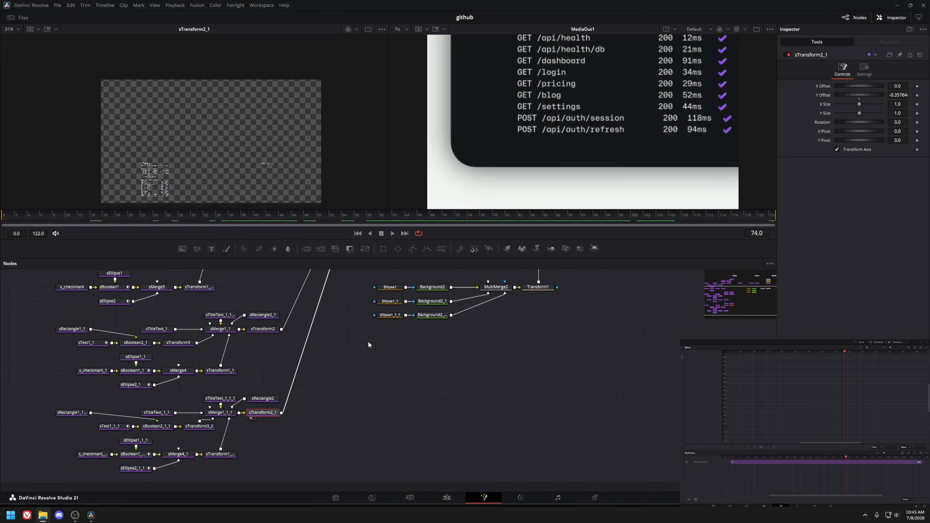
drag(365, 312, 315, 400)
click(276, 333)
key(1)
scroll(172, 156, up, 5)
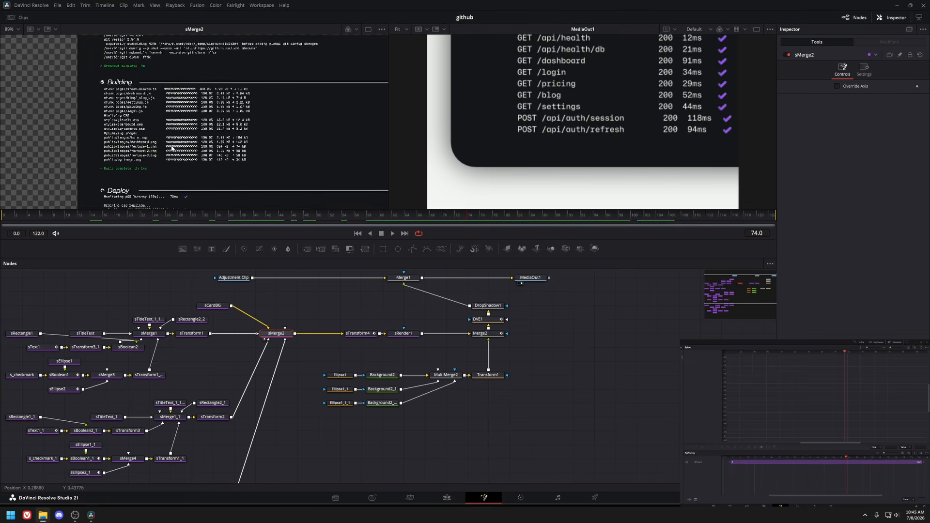
Preview the sCardBG and sTransform4 nodes, scrubbing through sTransform4's animation.
click(217, 306)
key(1)
scroll(118, 102, down, 5)
click(357, 333)
key(1)
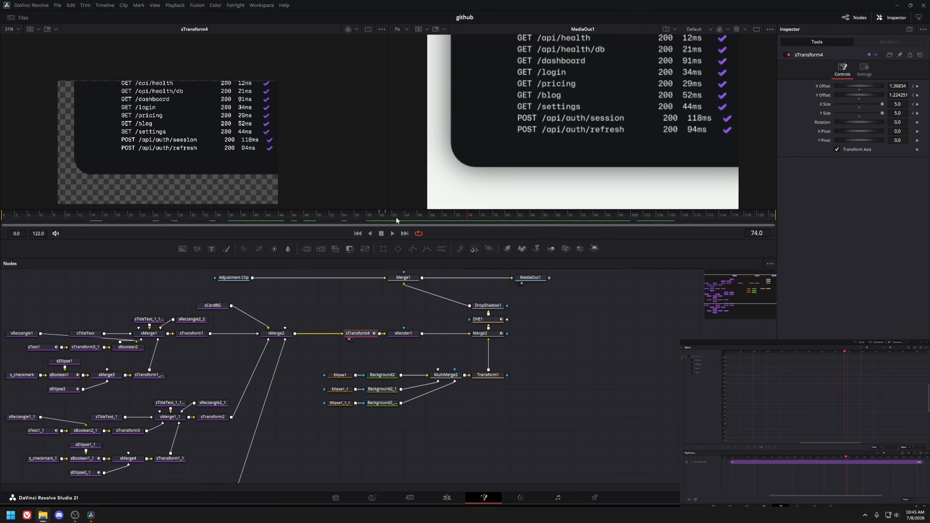
scroll(367, 335, up, 3)
drag(378, 216, 383, 215)
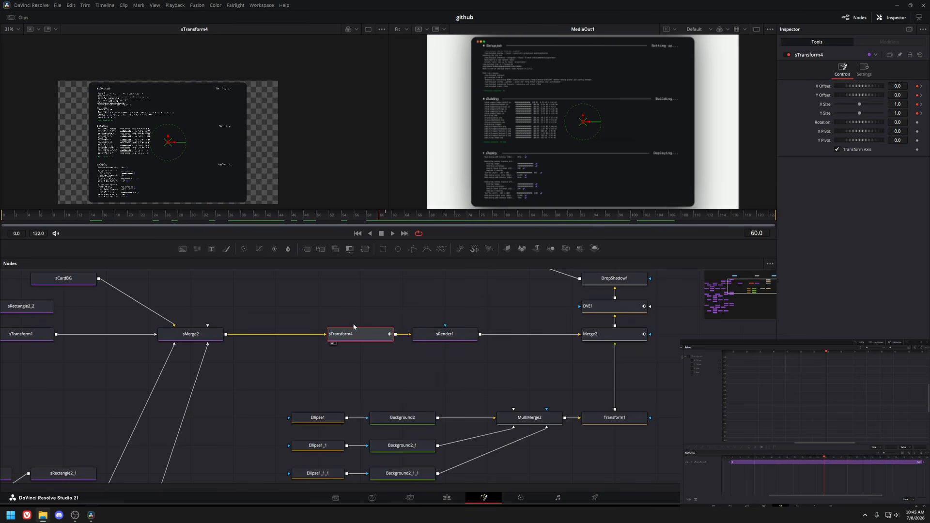
Preview the DVE1 and sText1_1 nodes while scrubbing the timeline.
scroll(117, 173, up, 5)
drag(129, 171, 165, 115)
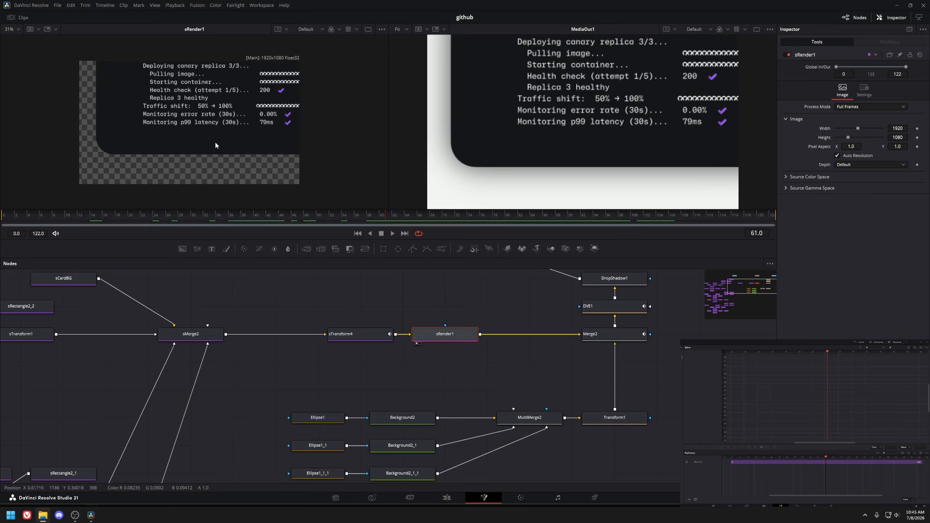
drag(454, 346, 288, 337)
drag(433, 324, 425, 368)
click(429, 343)
key(1)
drag(204, 214, 348, 228)
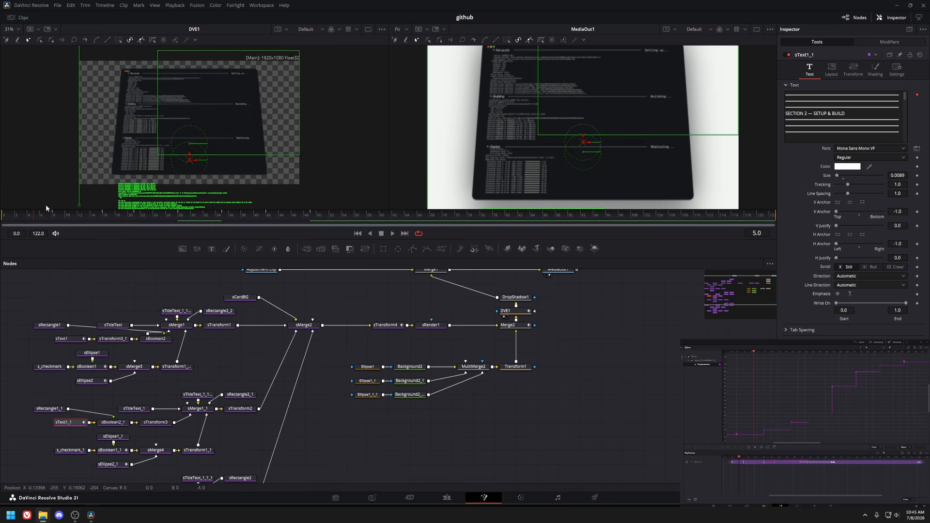
key(1)
drag(92, 223, 46, 224)
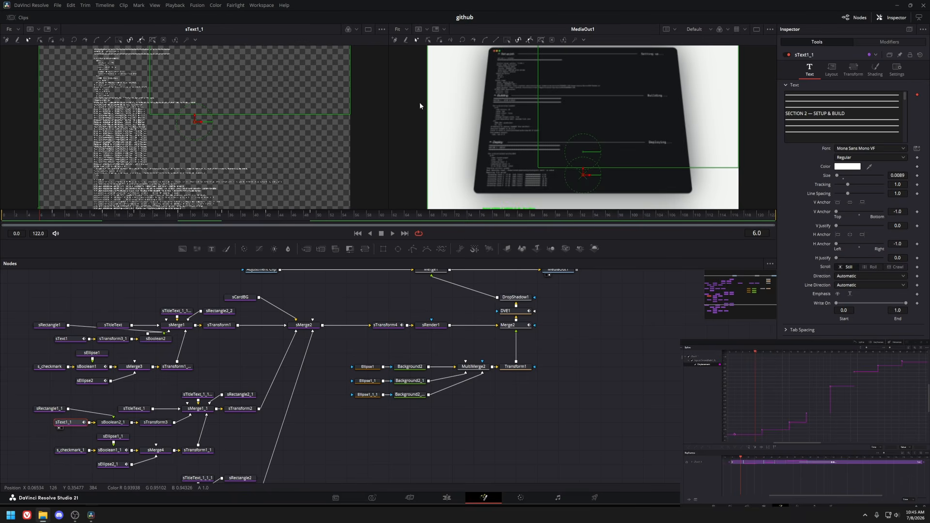
Inspect sText1_1's layout animation and select the sText nodes to view their curves in the spline editor.
click(832, 69)
mouse_move(170, 217)
mouse_down()
mouse_move(124, 217)
mouse_move(159, 217)
mouse_up()
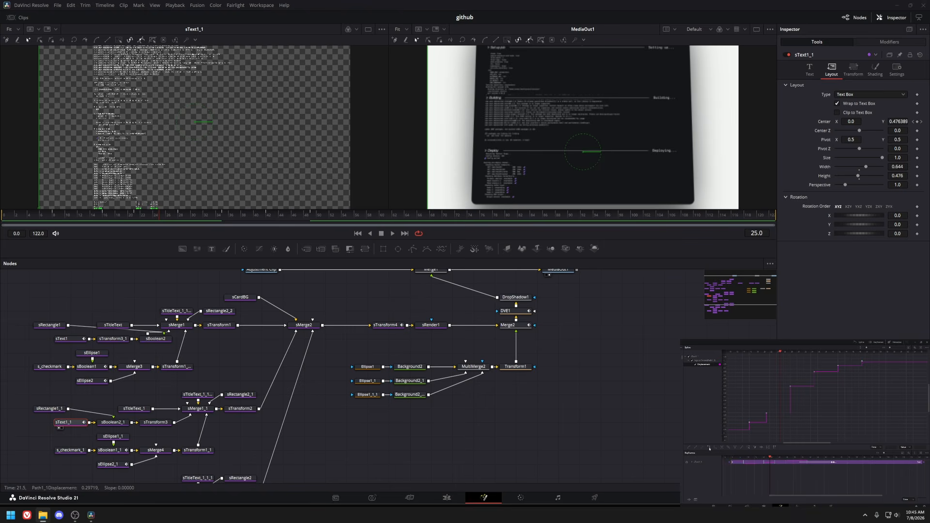
drag(321, 218, 314, 214)
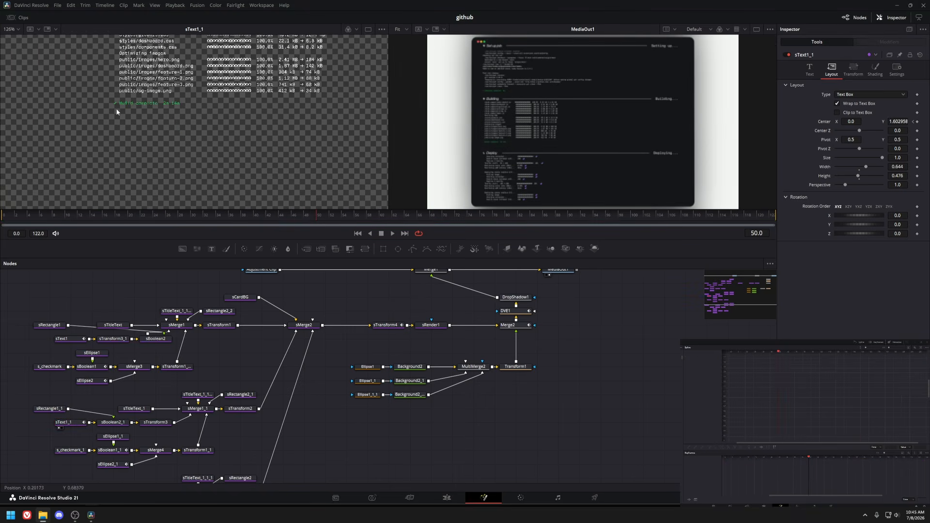
click(115, 287)
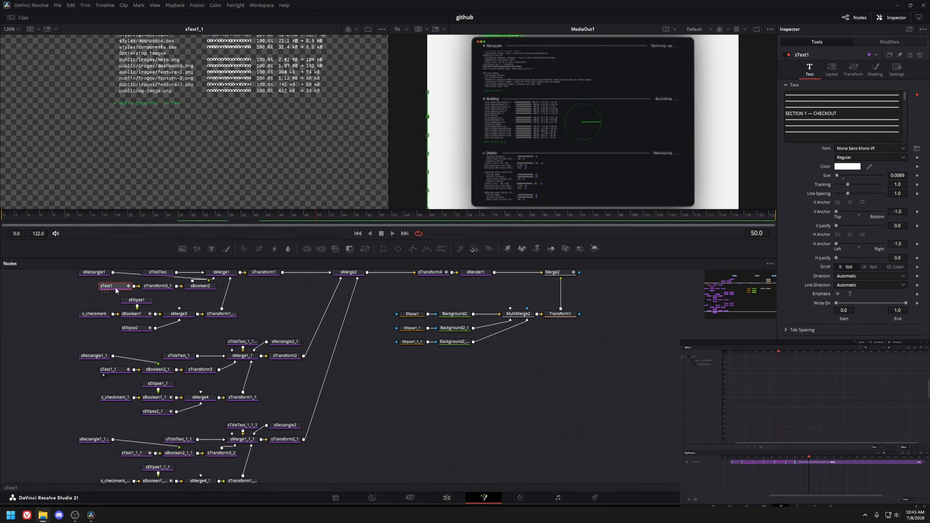
drag(95, 375, 124, 460)
click(686, 369)
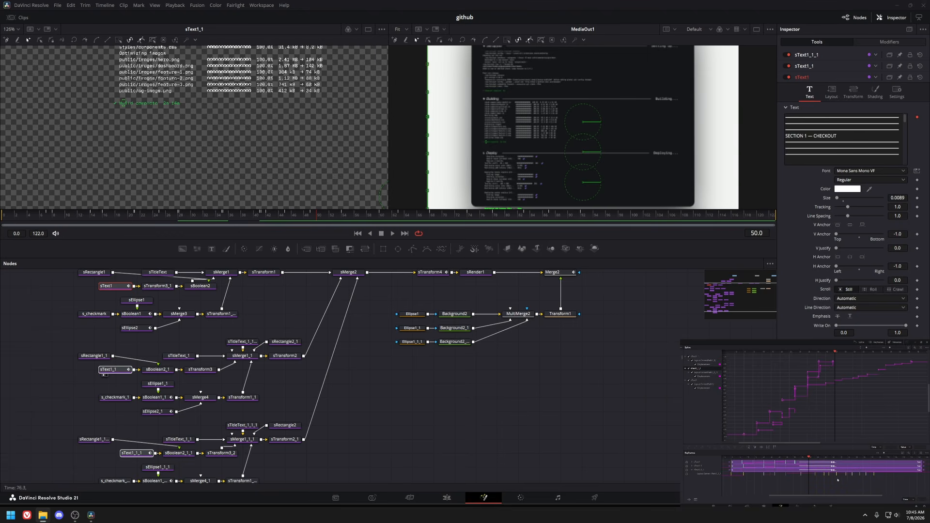
drag(414, 215, 582, 215)
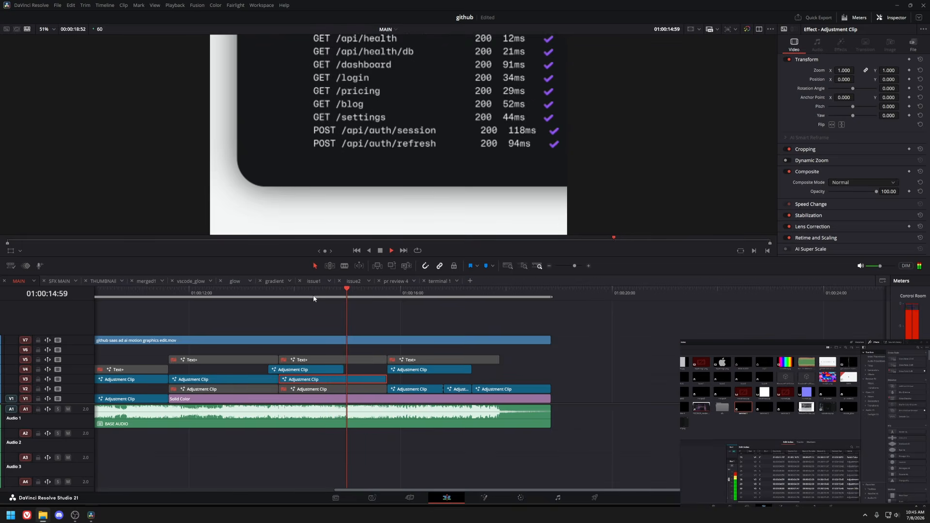
Play back the edit timeline, then open the gradient section's composition and preview its gradient node.
key(space)
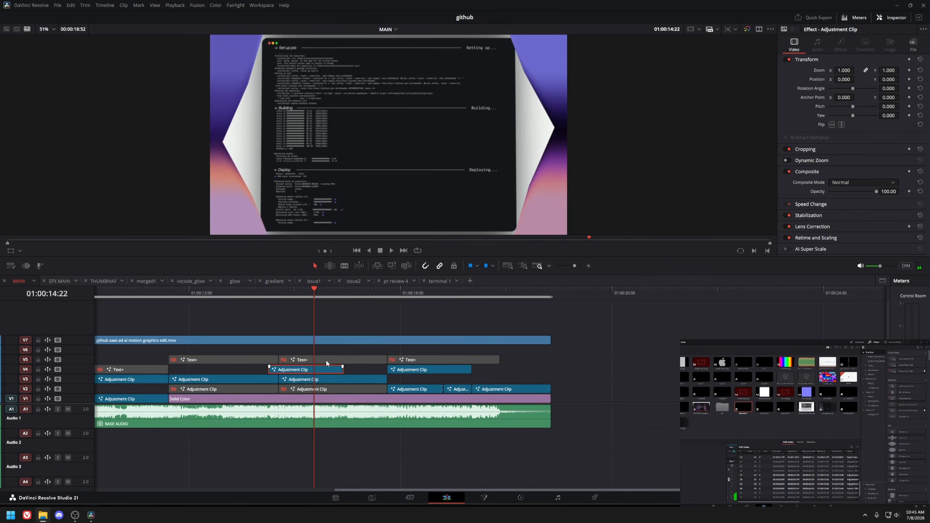
key(shift+5)
drag(269, 352, 359, 363)
drag(359, 364, 518, 368)
click(154, 338)
key(1)
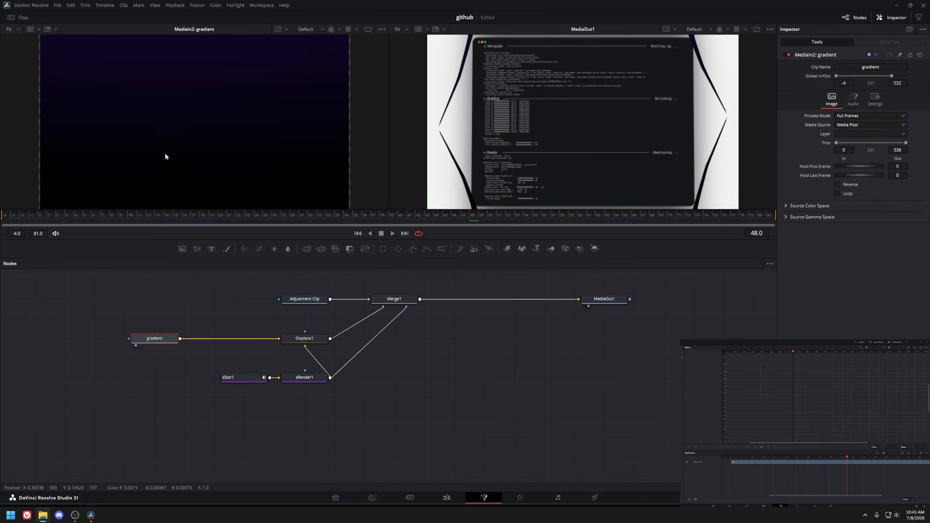
Preview the sStar1 node and inspect its animation curves in the spline editor.
click(239, 378)
key(1)
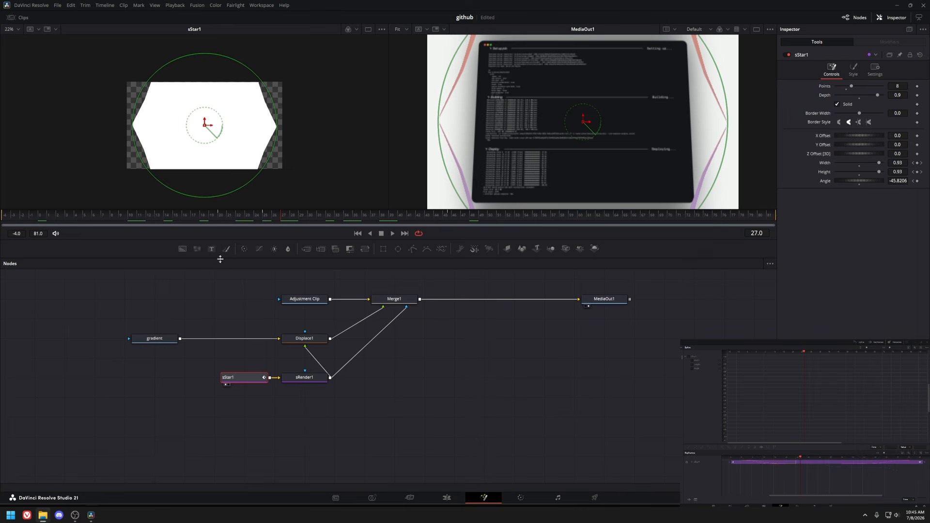
key(ctrl+f)
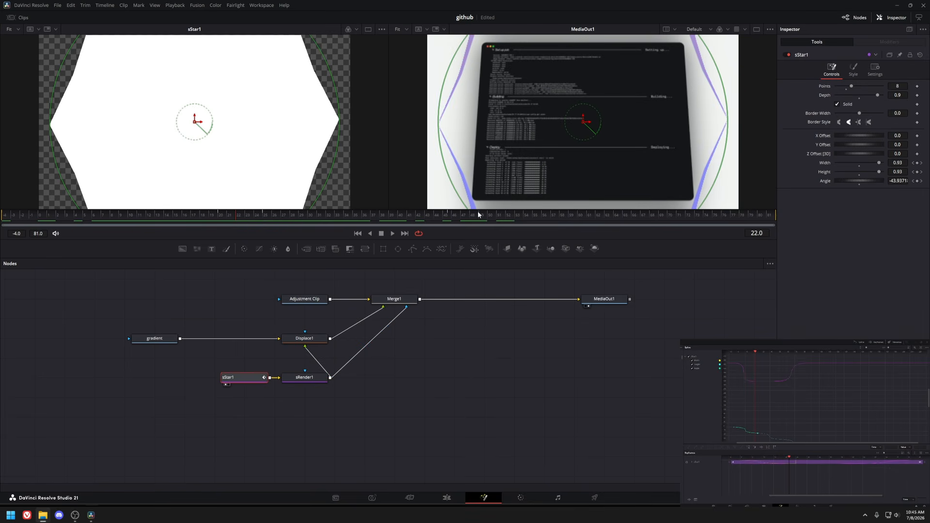
right_click(807, 406)
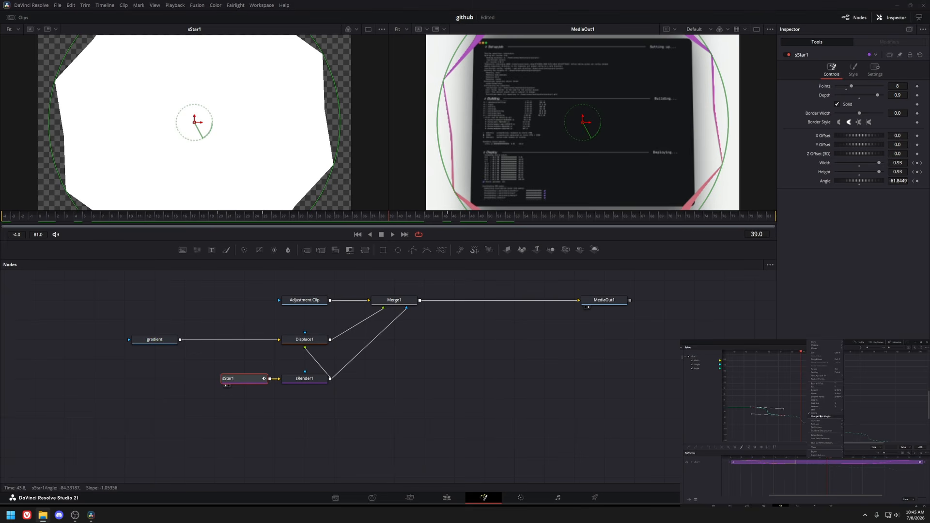
click(851, 430)
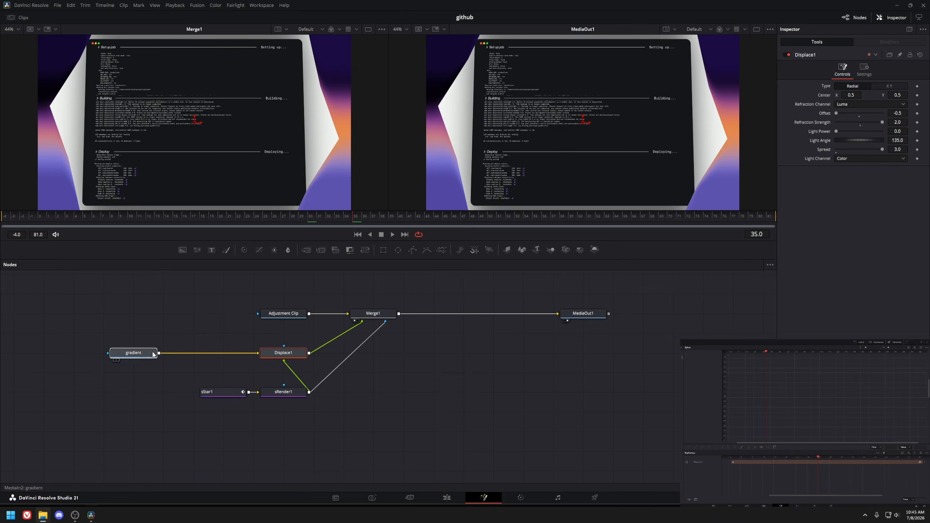
Preview the gradient, Displace1, sRender1 and Merge1 nodes of the gradient composition.
click(153, 355)
key(1)
click(297, 354)
key(1)
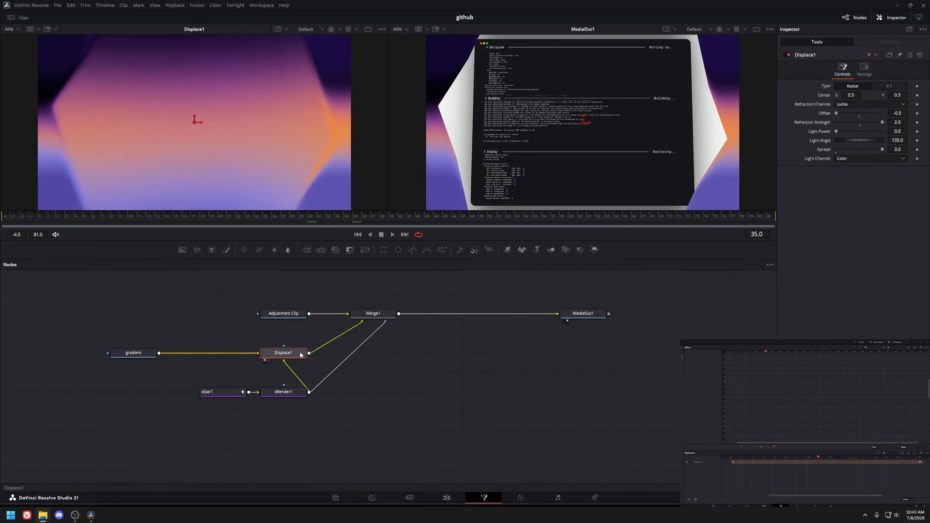
click(283, 392)
key(1)
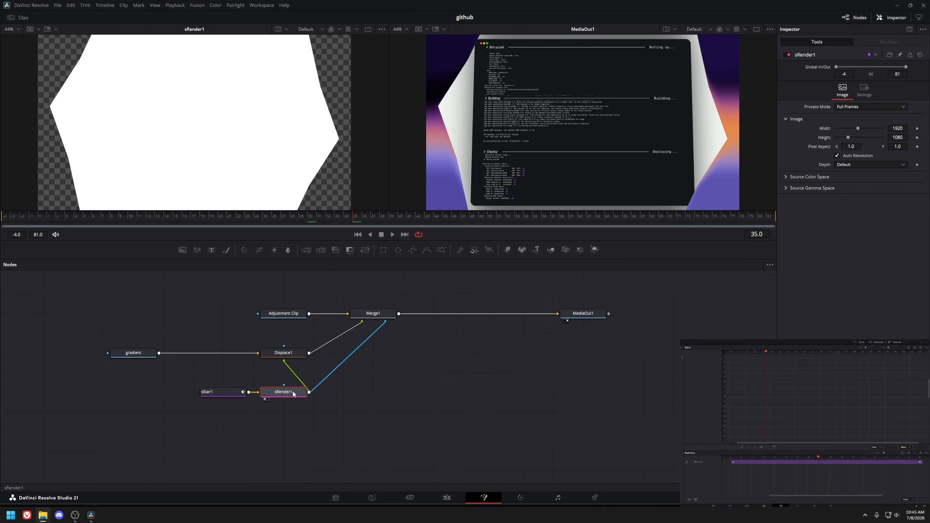
click(275, 356)
key(1)
drag(340, 223, 364, 222)
click(374, 314)
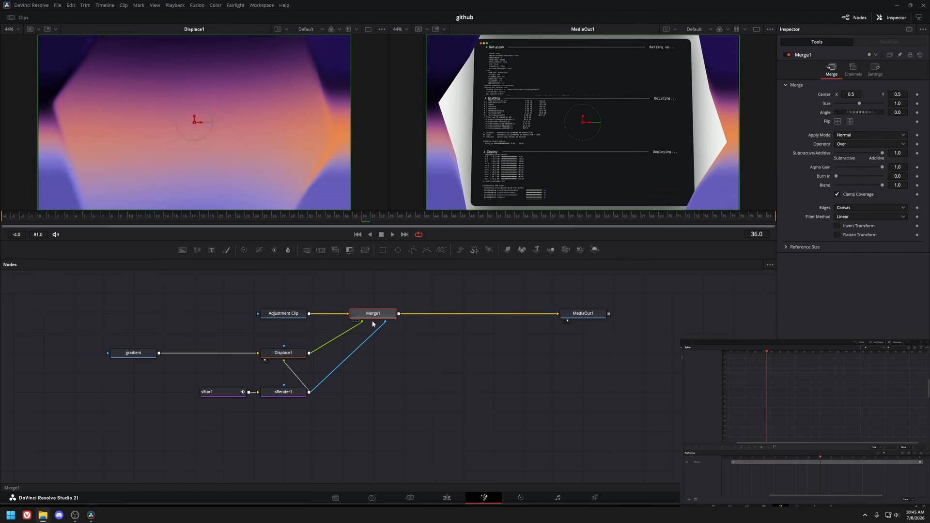
key(1)
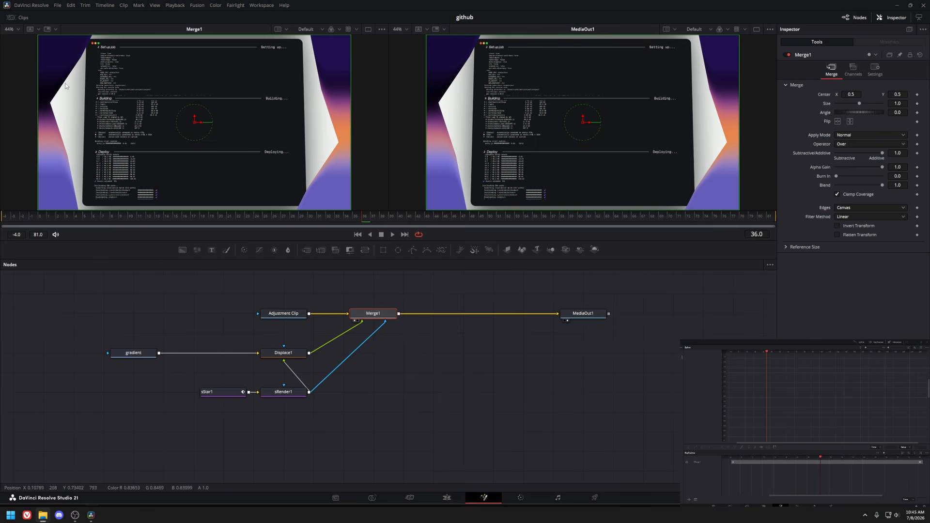
Return to the edit timeline, open the next section's composition and preview its Transform1 node.
click(153, 355)
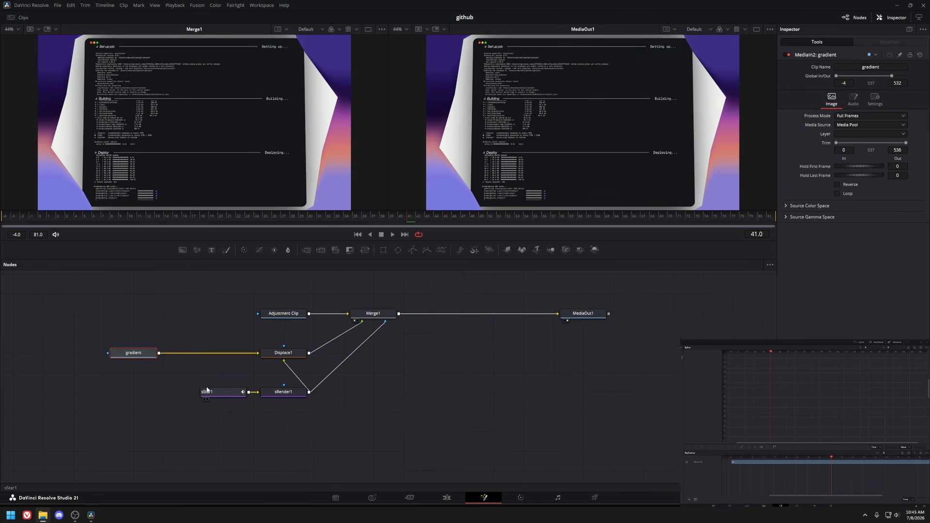
key(shift+4)
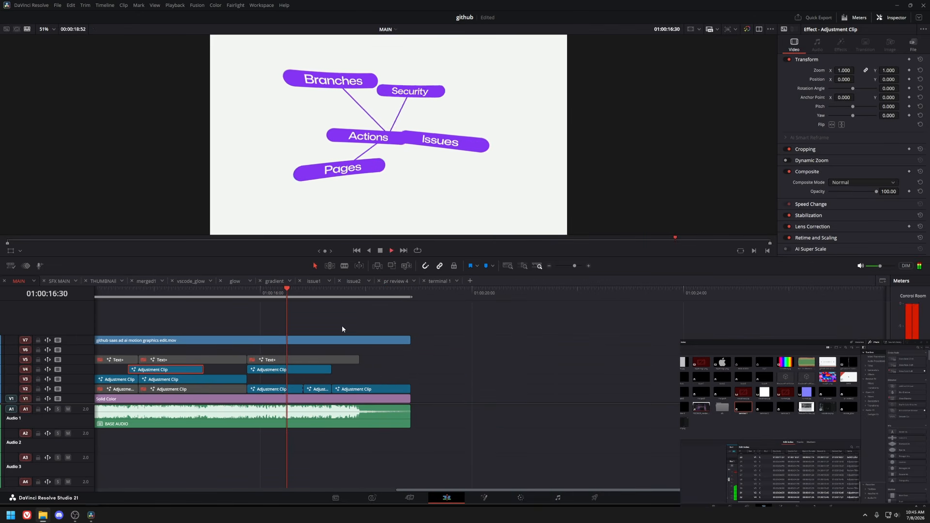
click(252, 293)
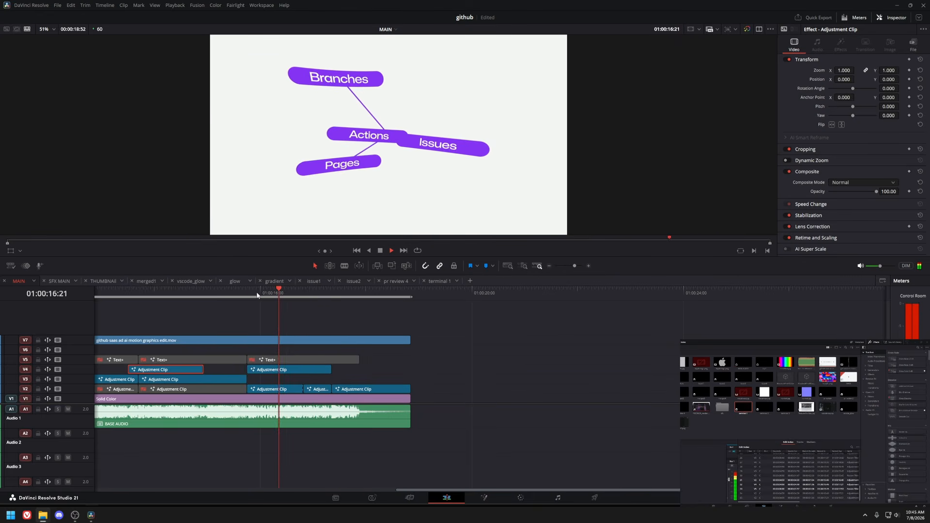
click(483, 498)
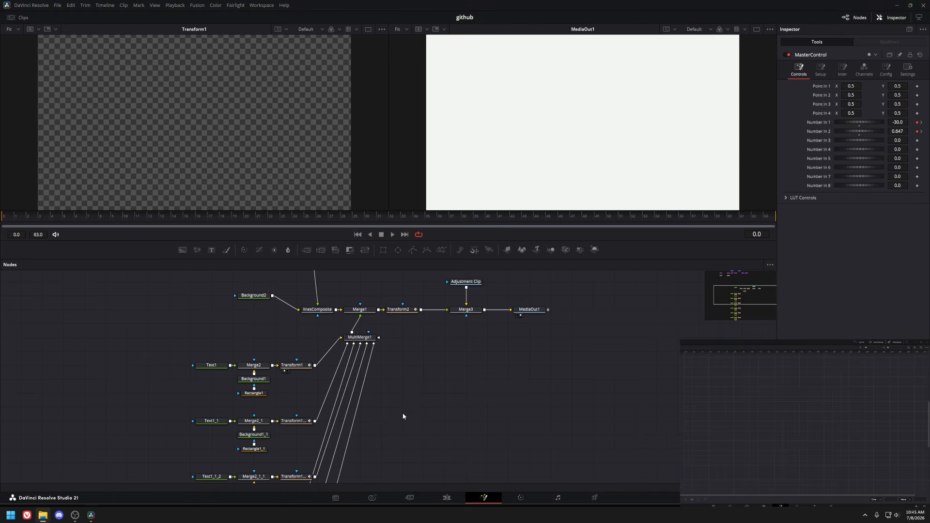
click(313, 353)
click(313, 327)
drag(106, 218, 234, 216)
click(244, 382)
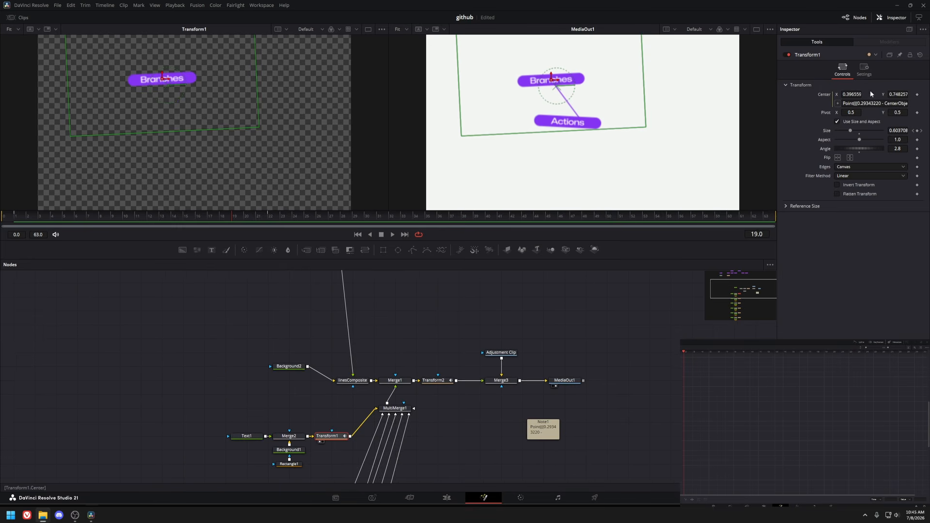
Examine Transform1's Center expression and the line_Transform1, CenterObject and MasterControl nodes driving the connector lines.
drag(844, 103, 925, 105)
click(865, 244)
scroll(327, 421, up, 5)
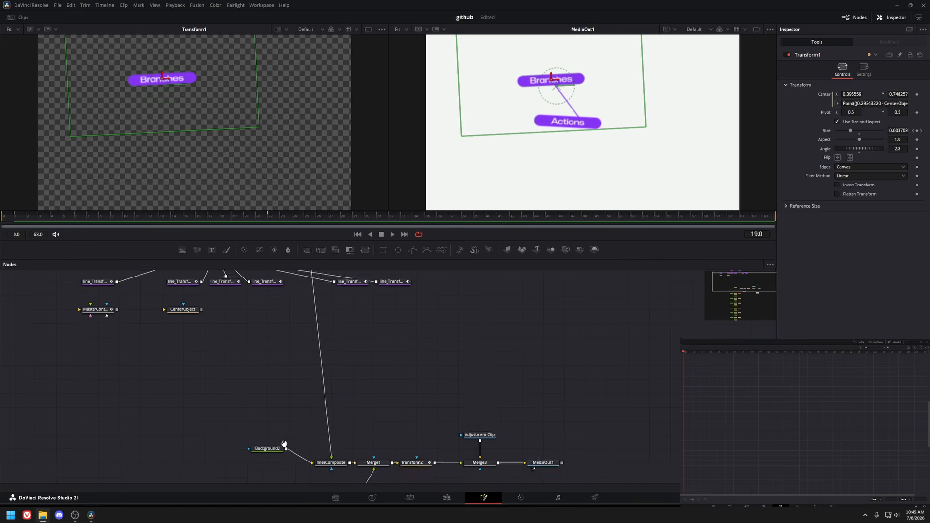
click(84, 333)
scroll(220, 353, down, 5)
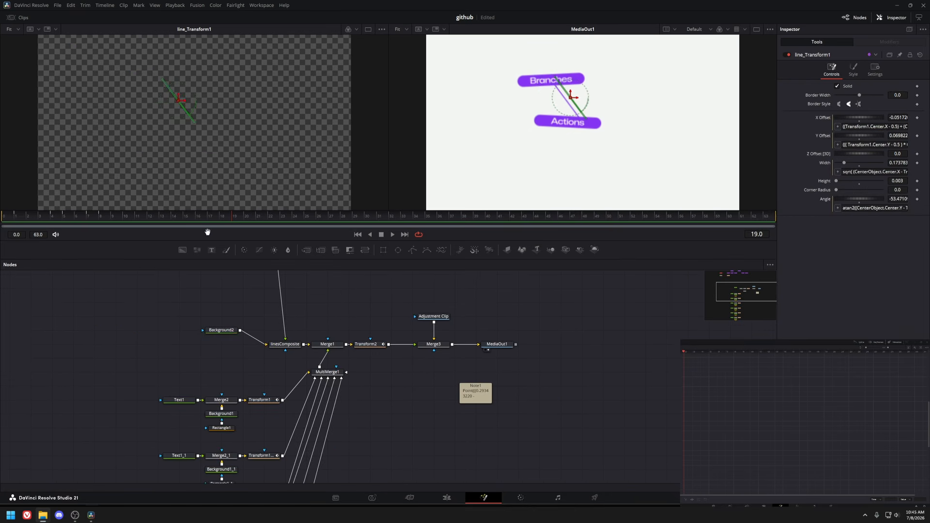
click(267, 402)
drag(342, 427, 372, 497)
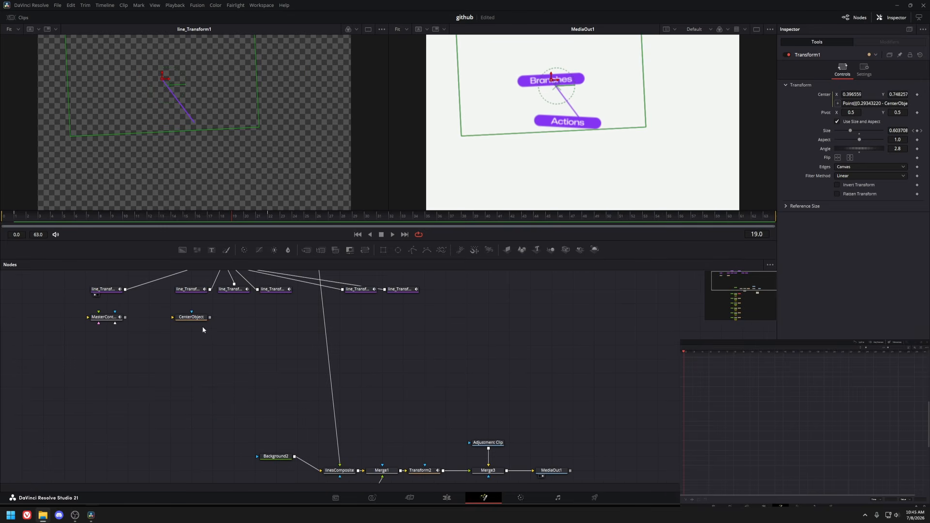
drag(193, 317, 227, 194)
drag(106, 317, 206, 199)
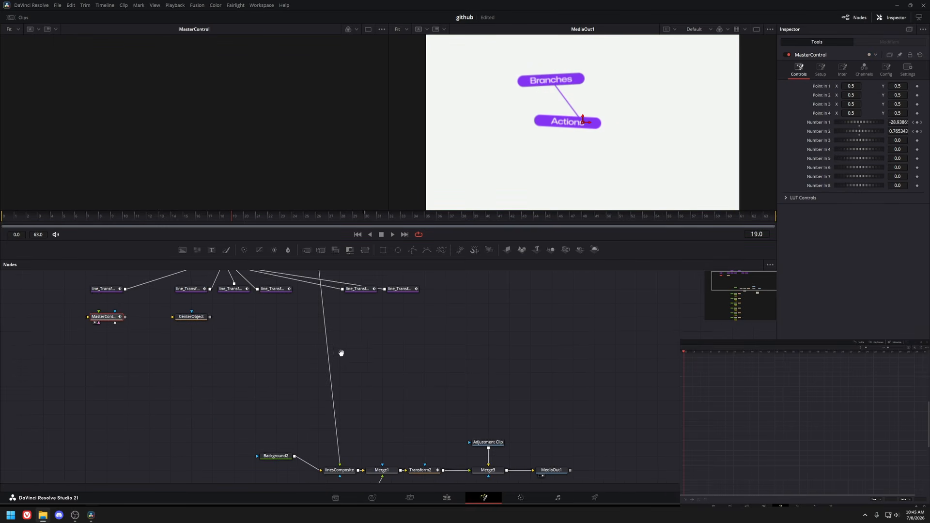
scroll(489, 427, down, 5)
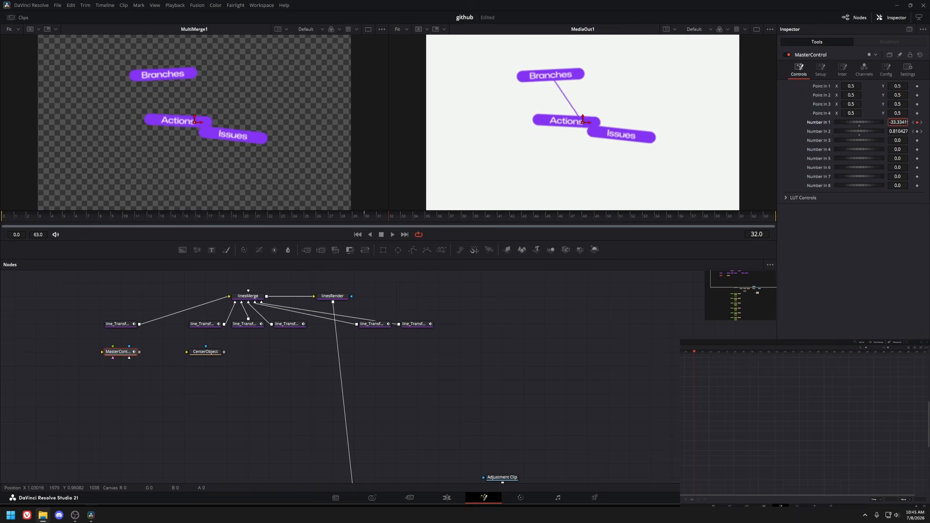
mouse_move(893, 122)
mouse_down()
mouse_move(911, 123)
mouse_move(895, 135)
mouse_up()
key(ctrl+z)
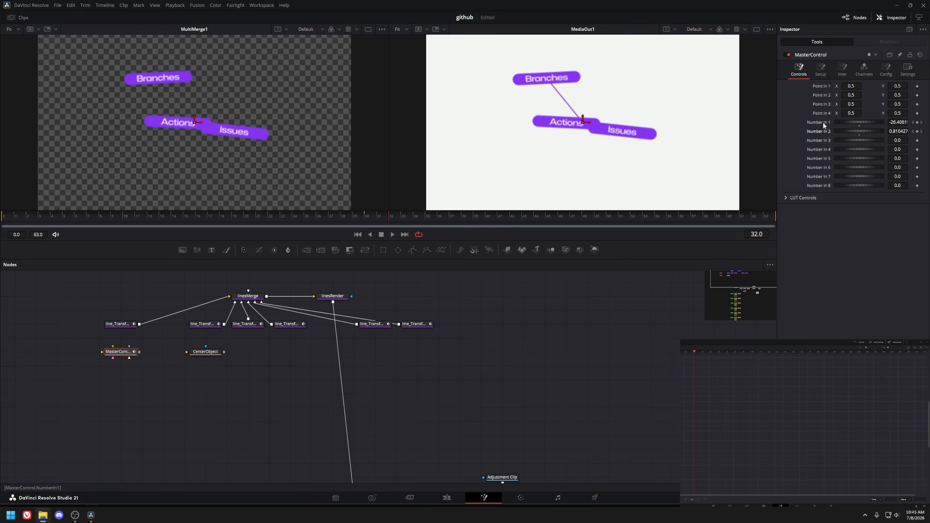
Open Transform1_1 and read its Center expression in the sticky note.
scroll(494, 354, down, 7)
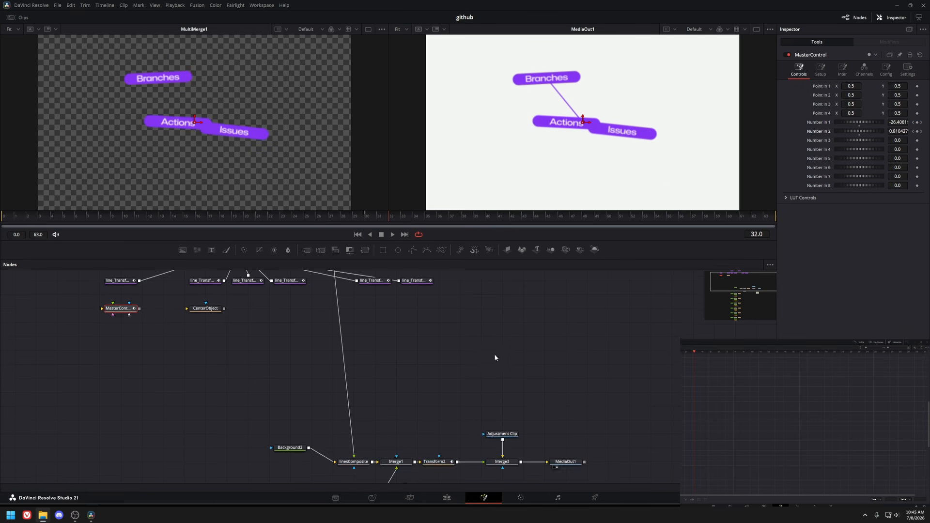
click(341, 314)
key(1)
scroll(509, 316, up, 2)
scroll(524, 317, right, 2)
click(879, 105)
key(ctrl+a)
double_click(459, 349)
scroll(573, 359, up, 2)
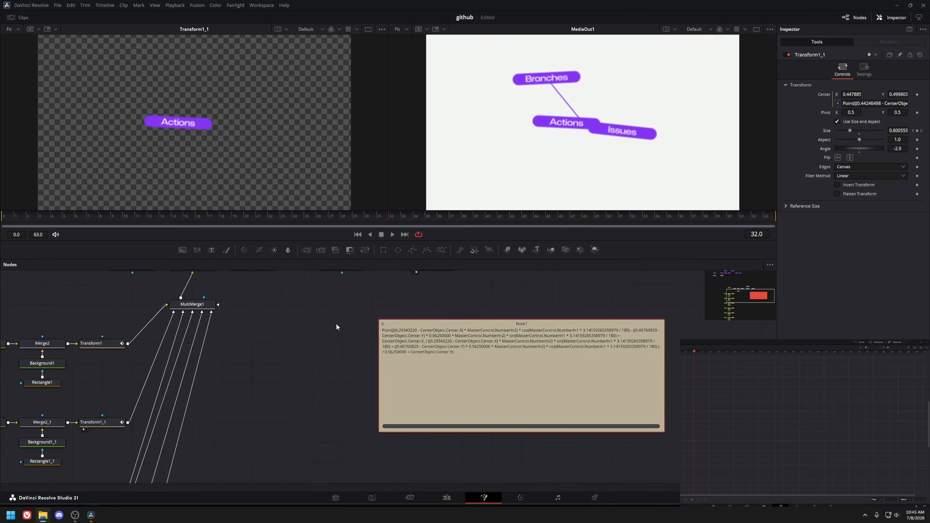
drag(318, 320, 455, 481)
drag(243, 348, 361, 468)
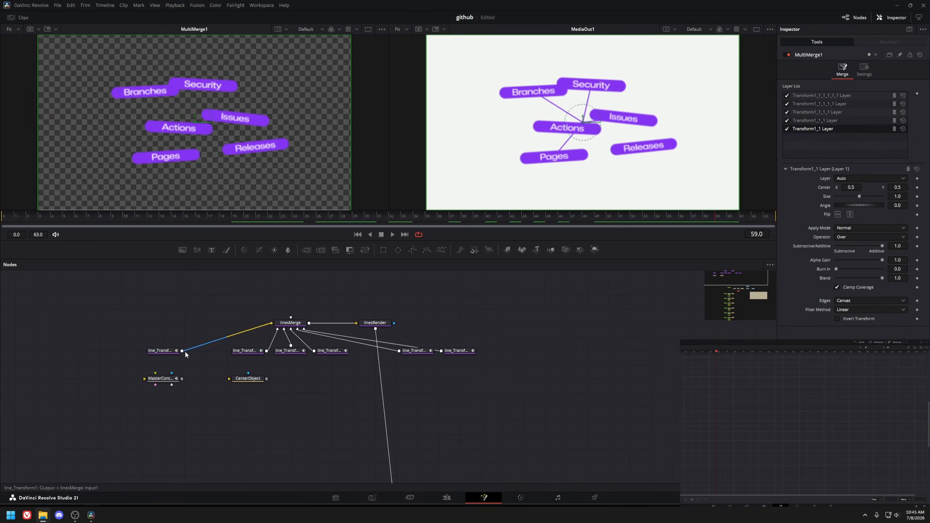
Preview several line_Transform nodes and try moving the CenterObject in the viewer, undoing the move.
click(174, 351)
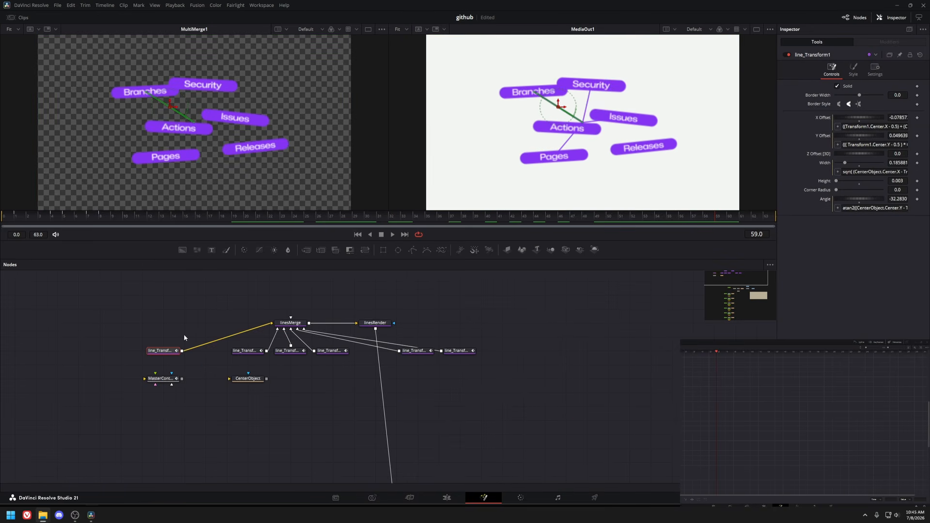
click(293, 352)
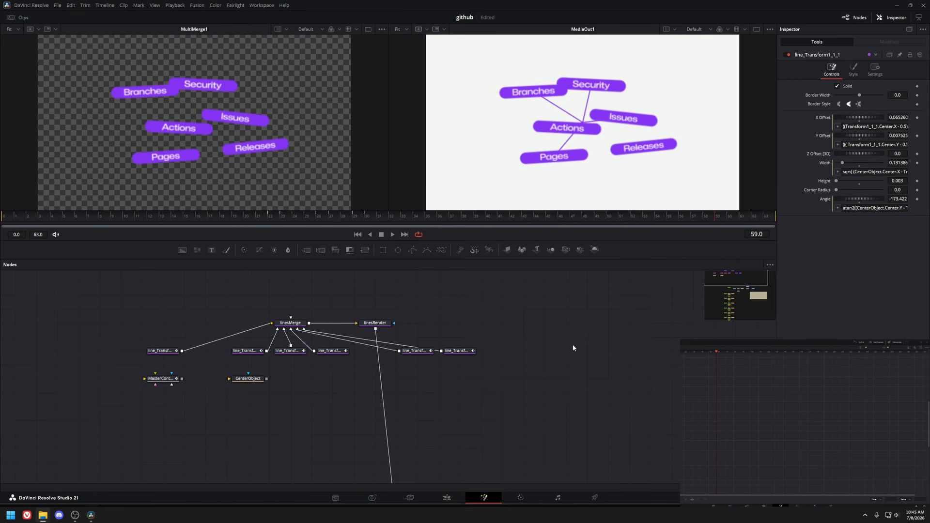
click(330, 350)
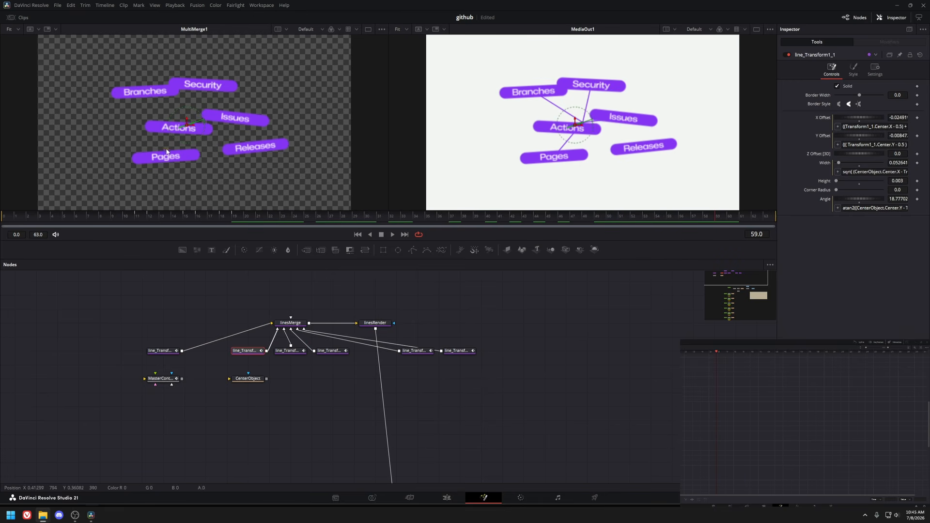
click(253, 380)
drag(274, 372, 253, 347)
drag(197, 124, 301, 138)
key(ctrl+z)
Add an Ellipse node and paste a duplicate of it as Ellipse1_1 beside it.
key(shift+space)
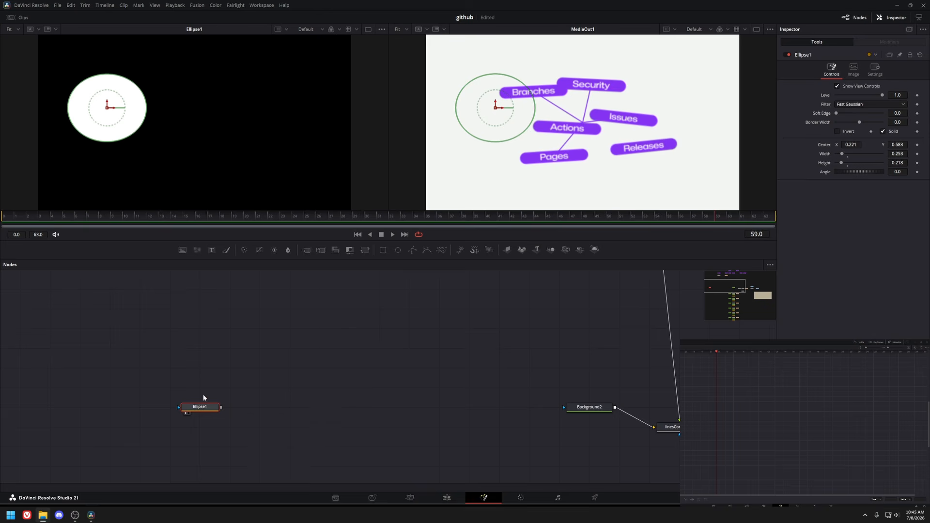
drag(204, 397, 201, 349)
click(279, 382)
key(ctrl+v)
drag(286, 387, 316, 370)
key(1)
click(204, 349)
Combine the two ellipses with a Merge node and move the second ellipse toward the lower right.
key(shift+space)
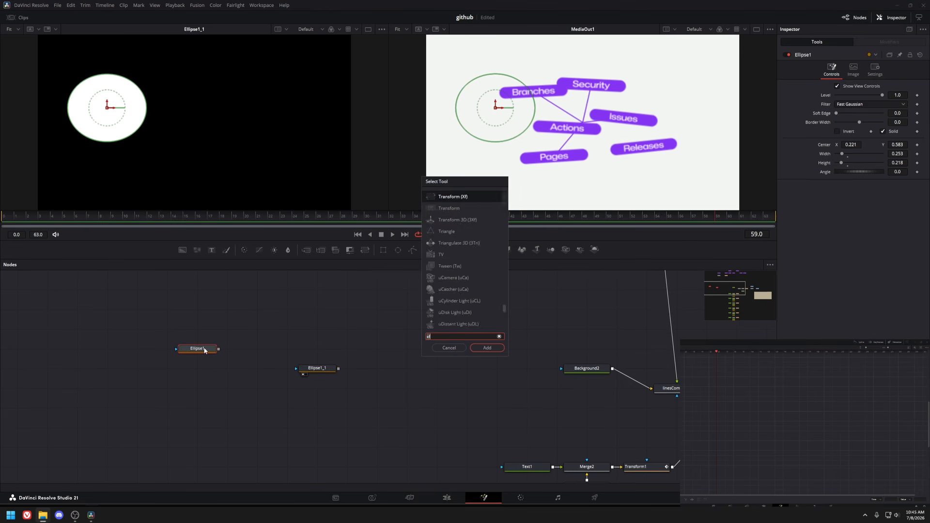
text(mrg)
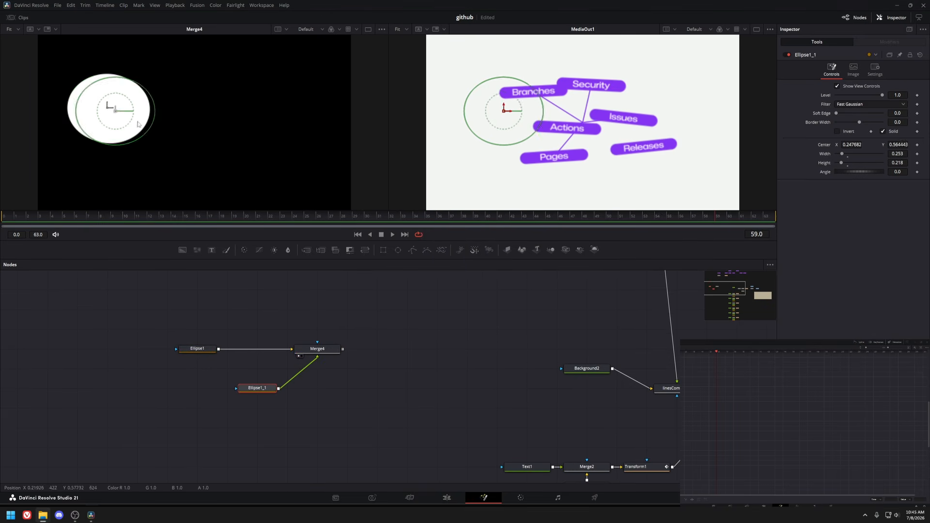
drag(138, 124, 293, 177)
Add another Merge node after Merge4.
click(353, 331)
key(shift+space)
text(mrg)
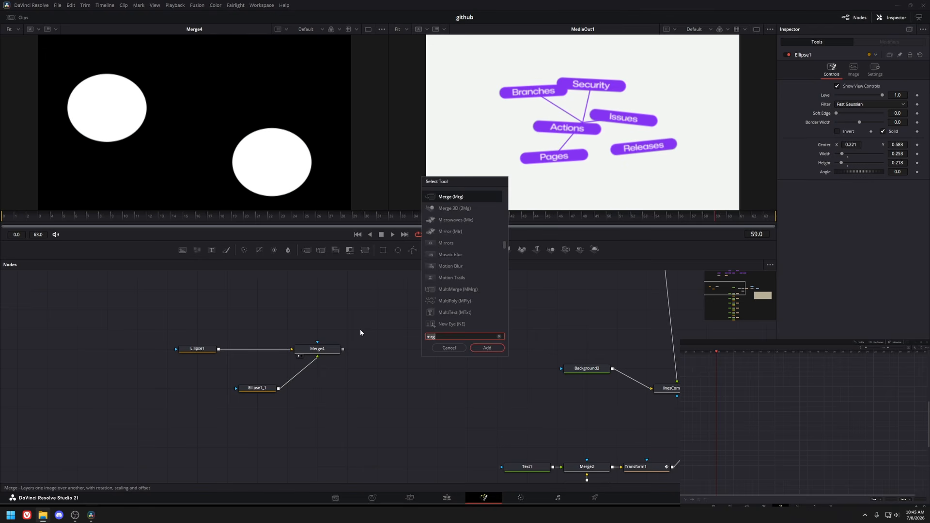
key(Escape)
click(335, 351)
key(shift+space)
text(mrg)
key(Return)
Add a Polygon node and connect it as the foreground of Merge5.
click(382, 322)
key(shift+space)
text(poly)
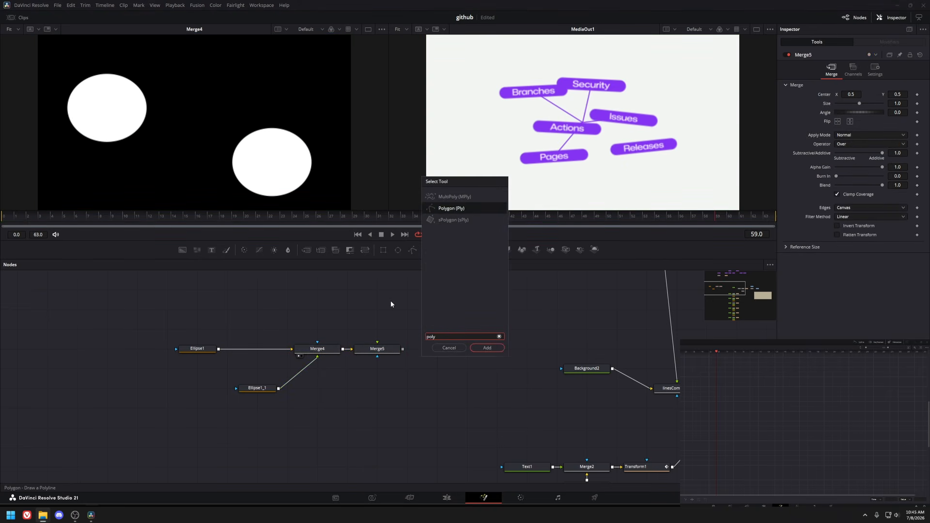
key(Return)
drag(399, 331, 378, 350)
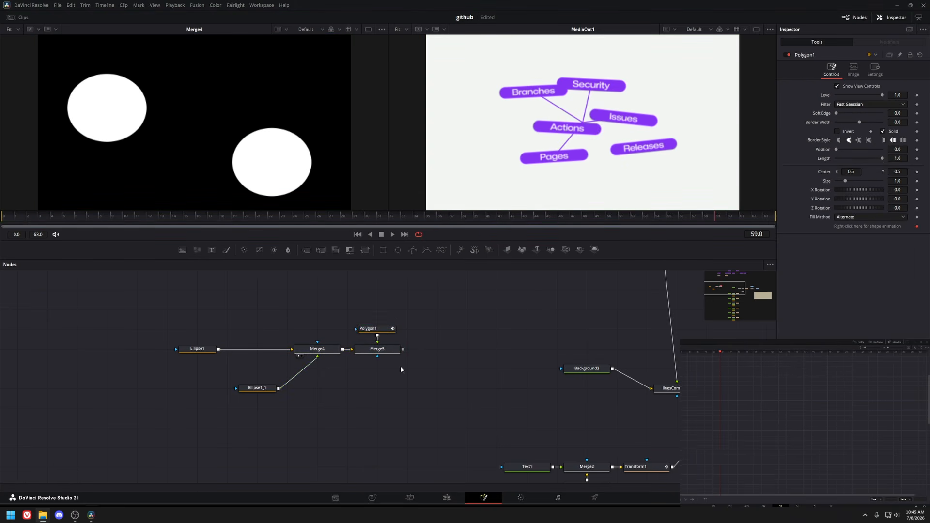
Set Center keyframes at frame 0 on both Ellipse1 and Ellipse1_1.
click(199, 350)
key(Home)
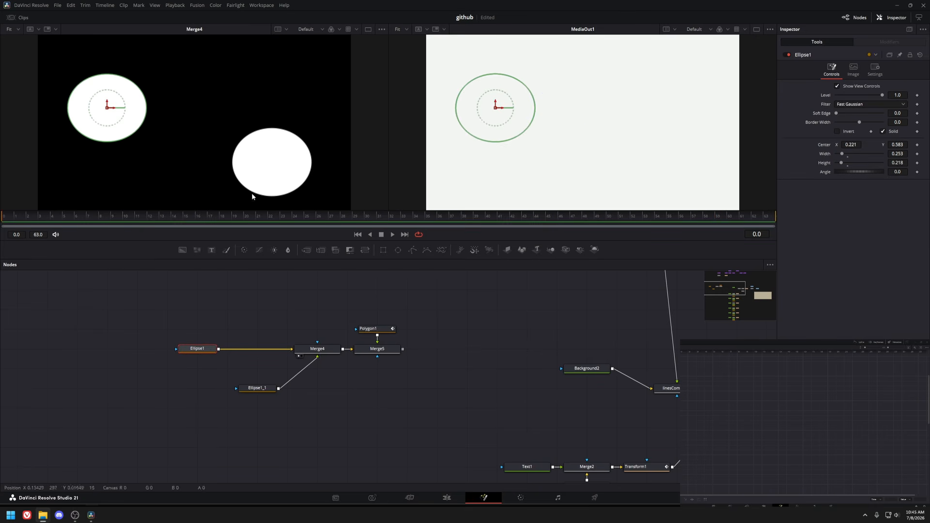
click(917, 145)
click(256, 389)
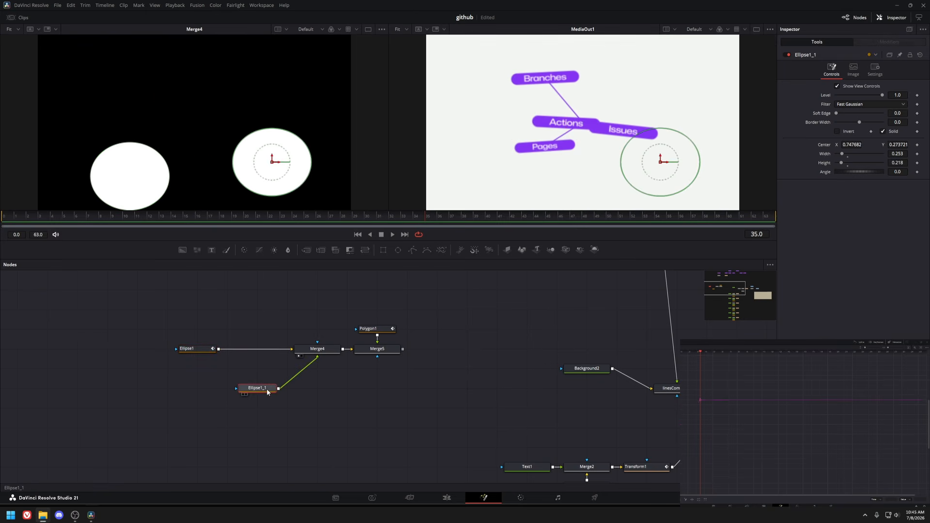
key(Home)
click(917, 145)
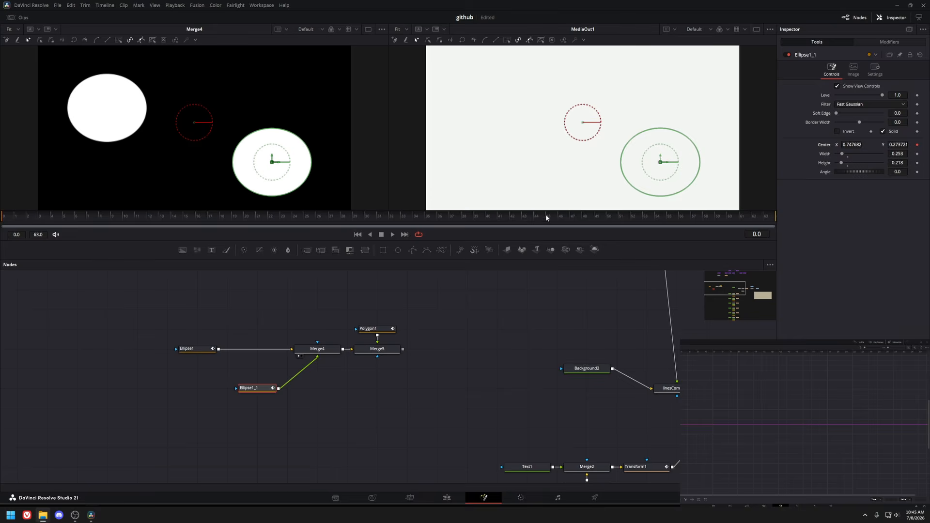
Move Ellipse1_1 upward at a later frame to animate it, and save the project.
click(523, 217)
drag(272, 162, 279, 72)
key(ctrl+s)
drag(182, 217, 596, 200)
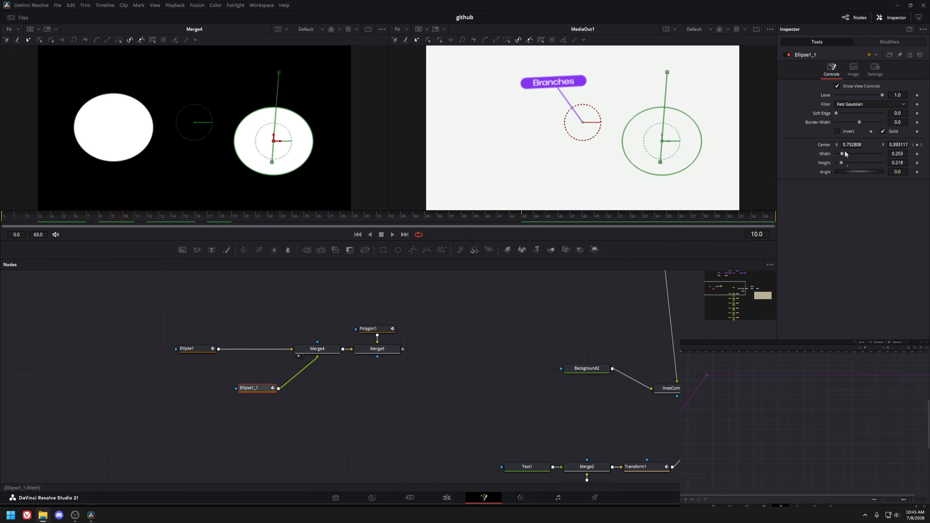
Draw a two-point polyline across the viewer with Polygon1.
click(379, 329)
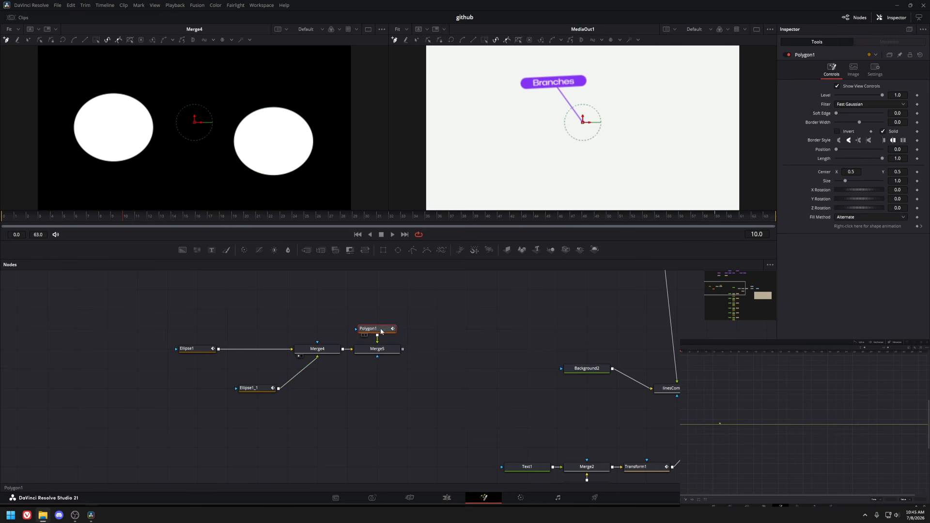
click(156, 77)
click(234, 88)
click(273, 93)
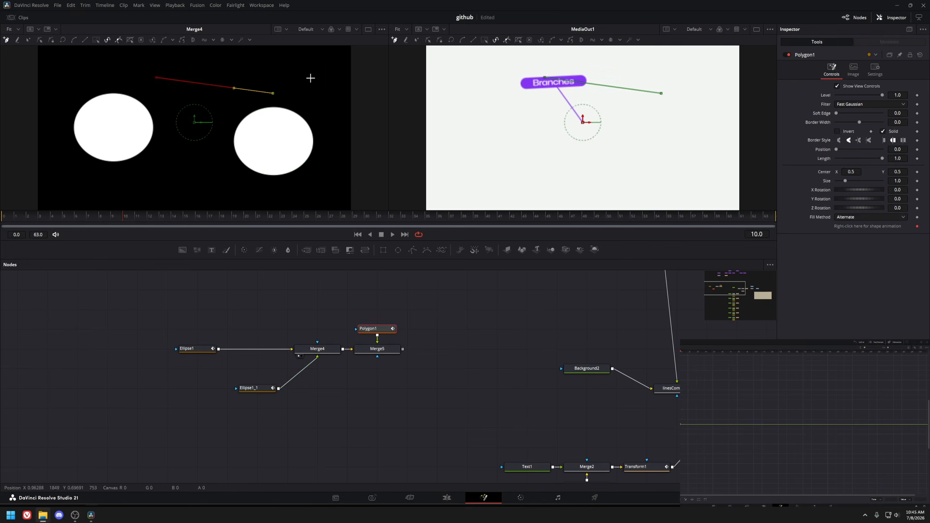
Publish the polyline's points to XY paths.
right_click(274, 94)
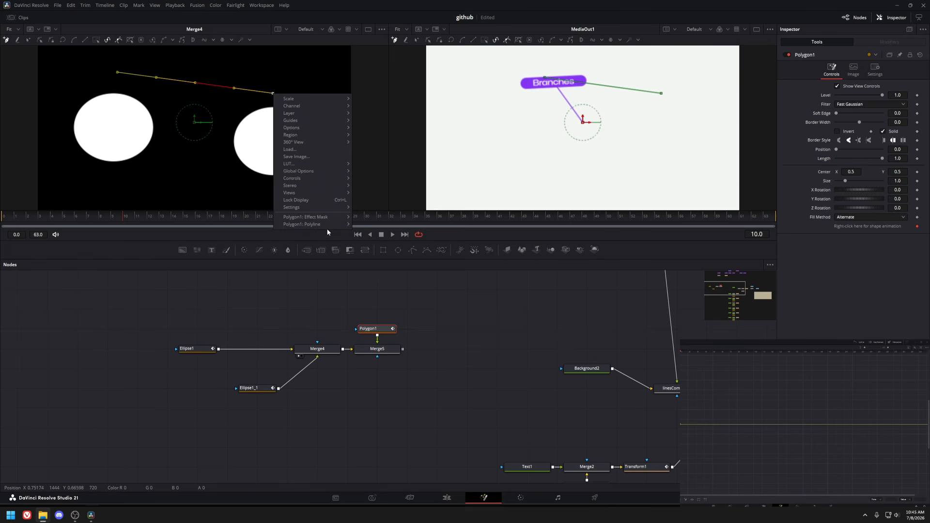
mouse_move(317, 224)
mouse_move(319, 388)
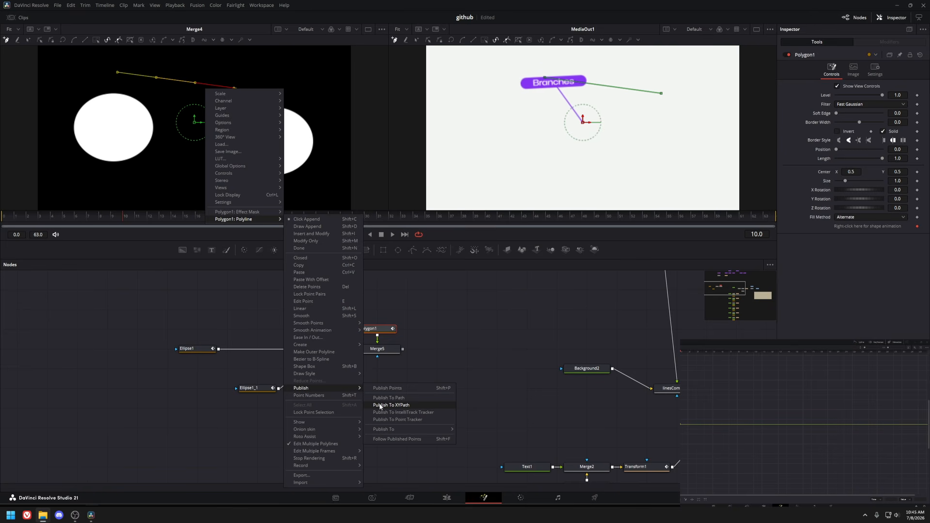
click(381, 406)
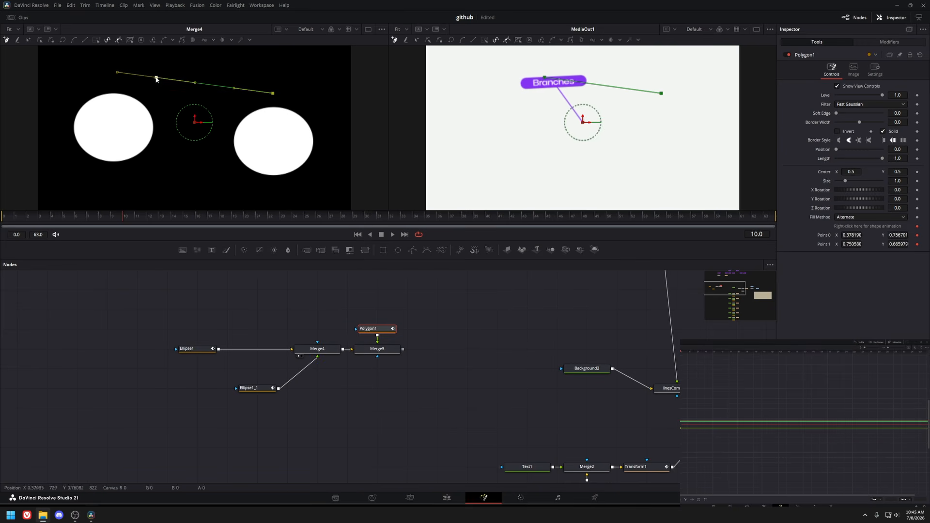
drag(848, 236, 819, 236)
drag(898, 236, 775, 235)
key(ctrl+z)
key(ctrl+z)
key(ctrl+z)
key(ctrl+shift+z)
Connect Polygon1's Point 0 to the Path1 position and Point 1 to the Path2 position.
right_click(826, 237)
mouse_move(843, 278)
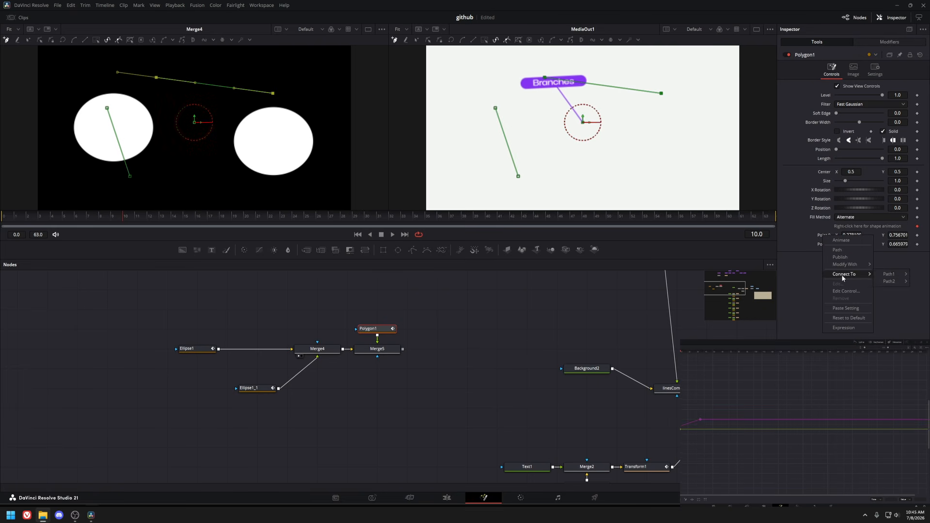
click(889, 275)
right_click(819, 245)
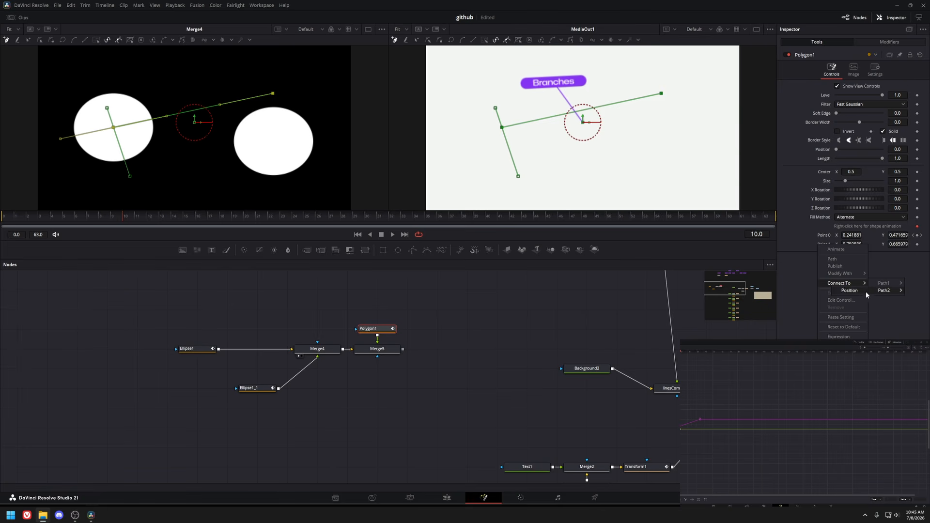
click(854, 292)
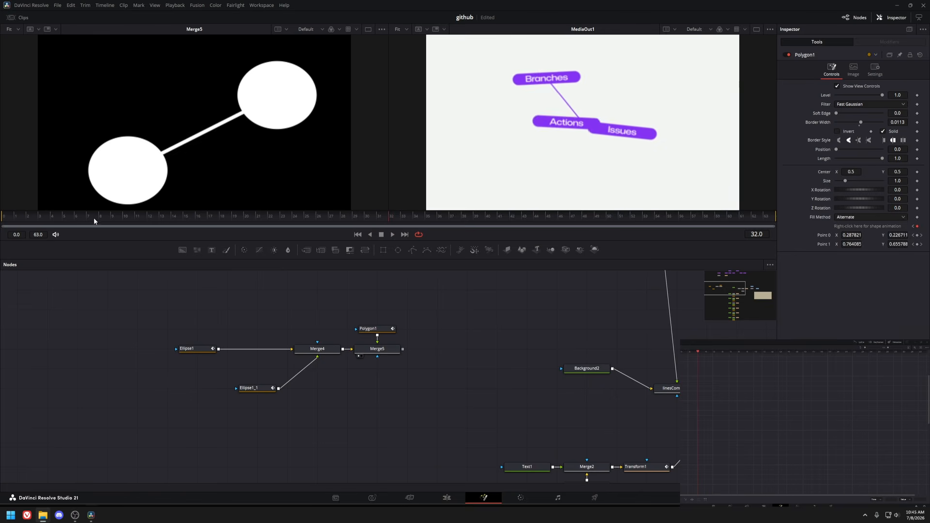
Scrub the timeline and inspect Ellipse1 and Polygon1's point connections.
drag(93, 220, 89, 221)
click(207, 350)
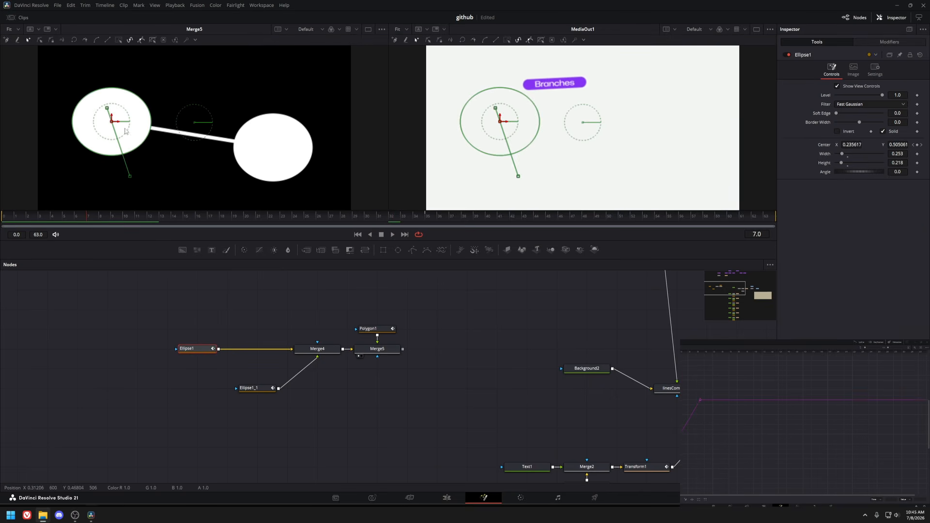
mouse_move(111, 121)
mouse_down()
mouse_move(79, 181)
mouse_move(116, 66)
mouse_move(166, 182)
mouse_move(35, 145)
mouse_move(112, 121)
mouse_up()
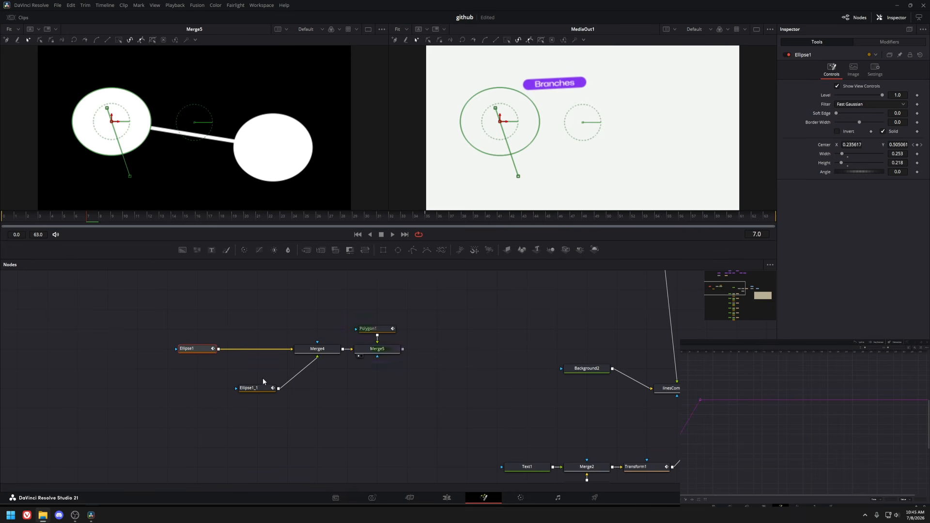
click(367, 329)
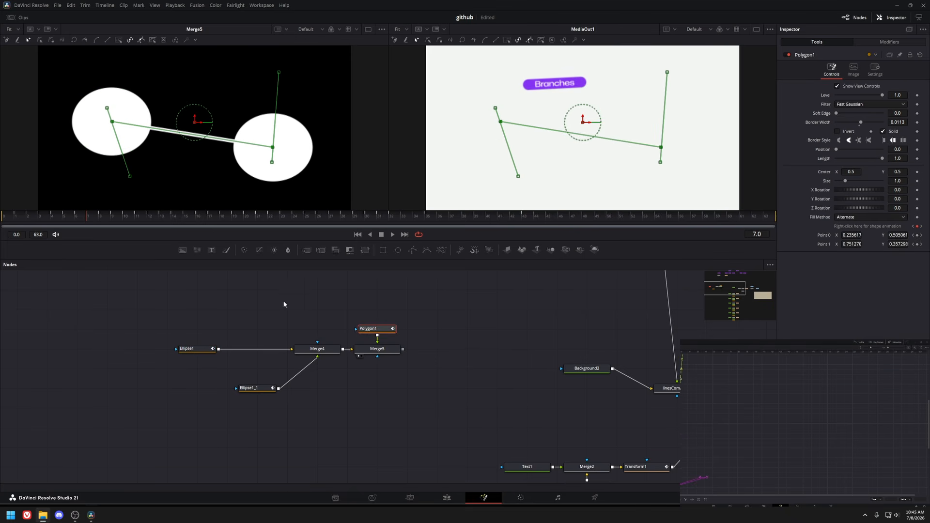
right_click(827, 238)
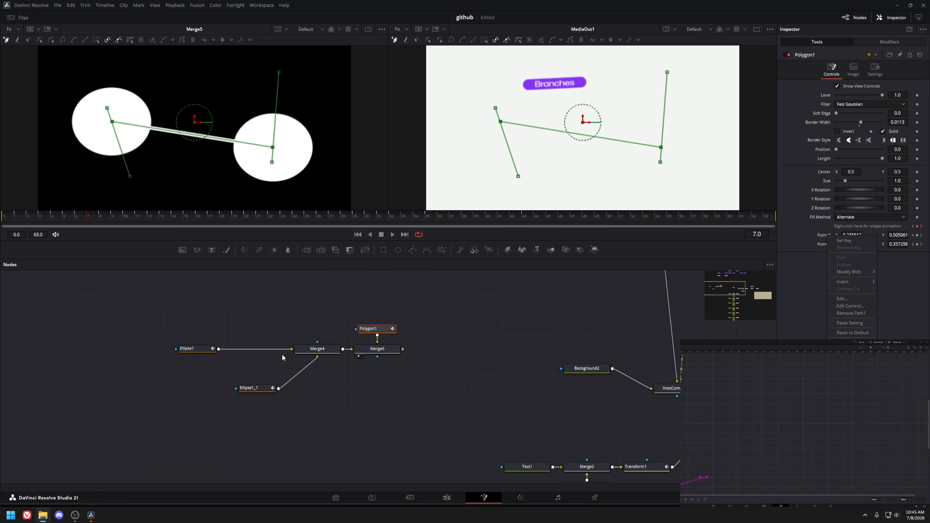
drag(283, 358, 11, 276)
Examine the Center expression written in the Note1 sticky note.
click(382, 384)
drag(678, 382, 313, 338)
scroll(313, 338, up, 2)
click(315, 339)
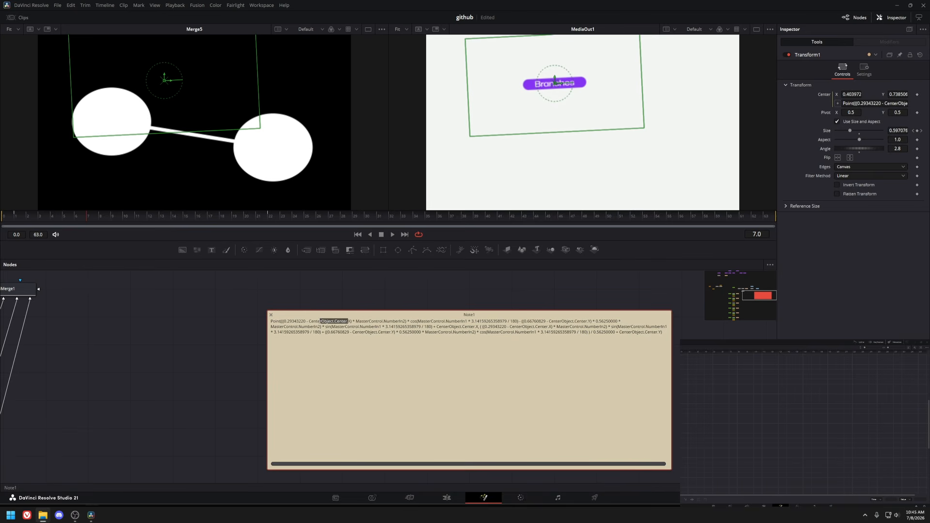
drag(410, 322, 548, 321)
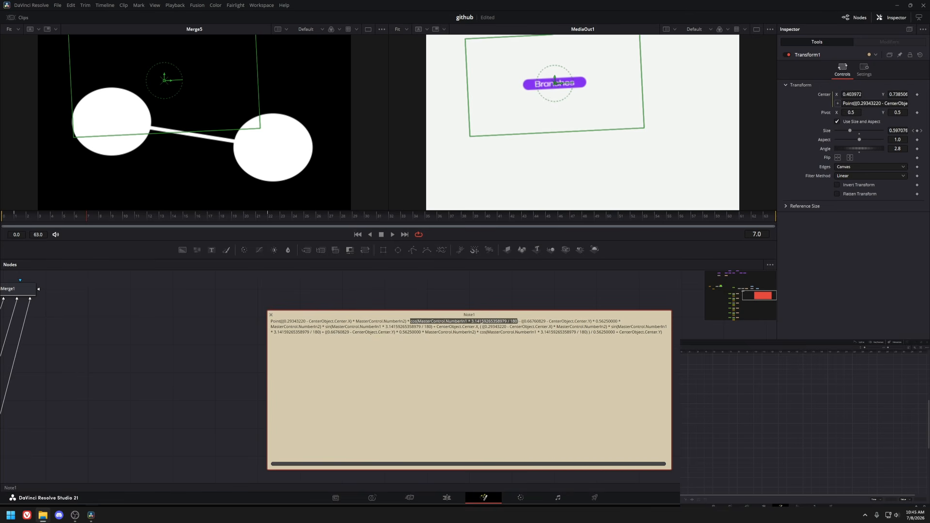
click(567, 321)
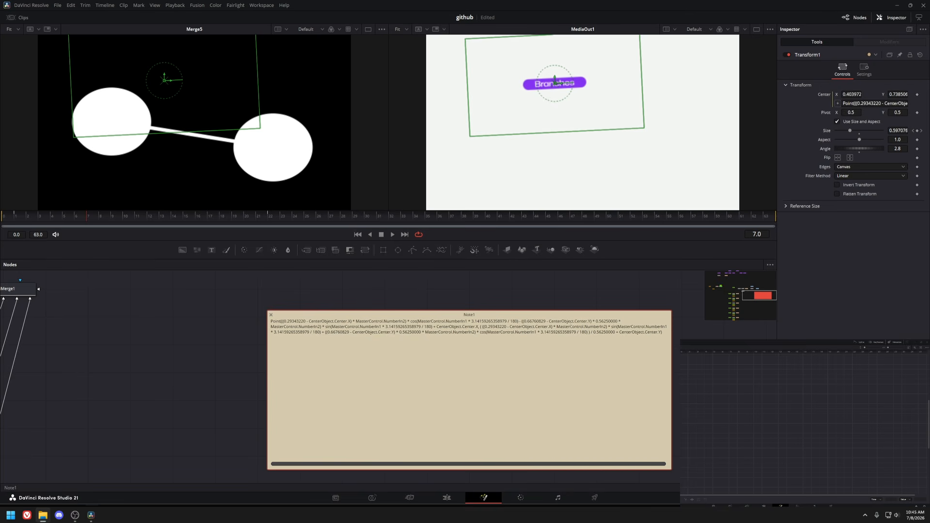
scroll(460, 318, down, 4)
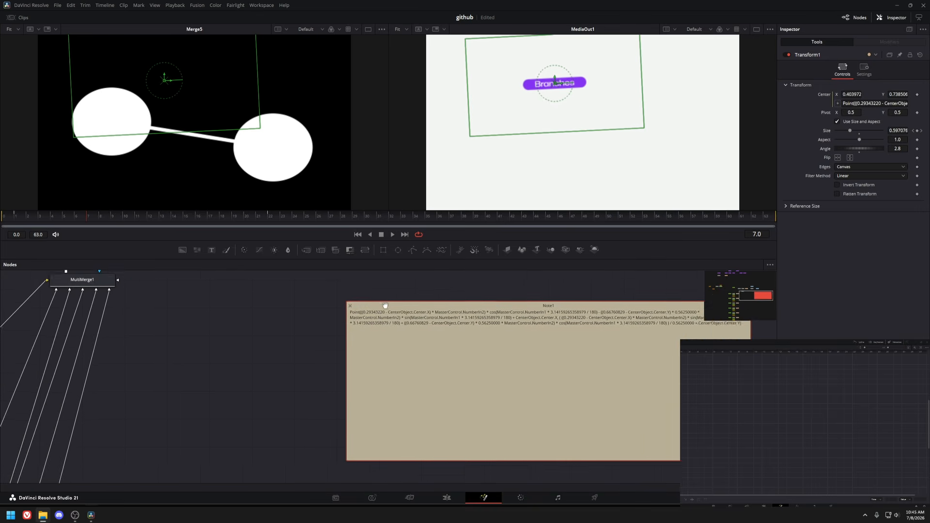
Navigate the node graph from the ellipse rig to the main composite and view the lineComposite node.
drag(211, 278, 596, 401)
scroll(303, 366, up, 2)
click(225, 384)
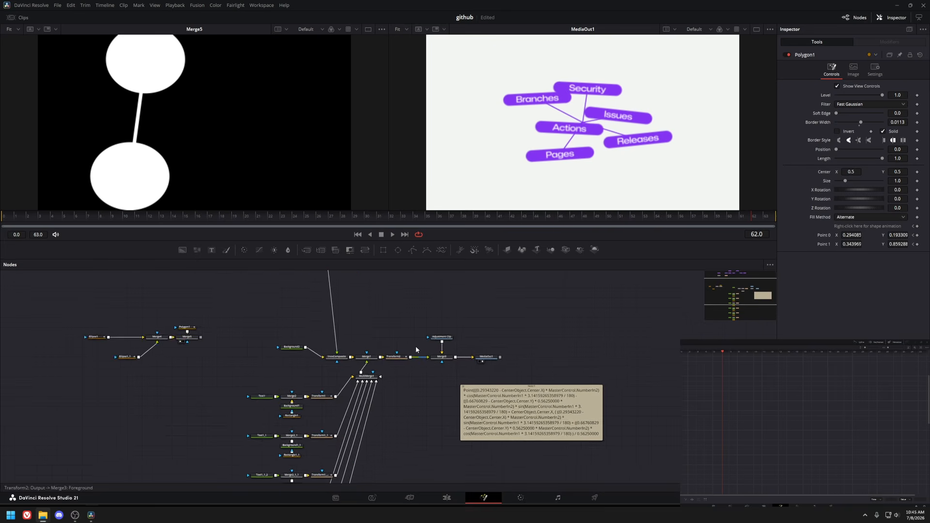
drag(415, 349, 397, 385)
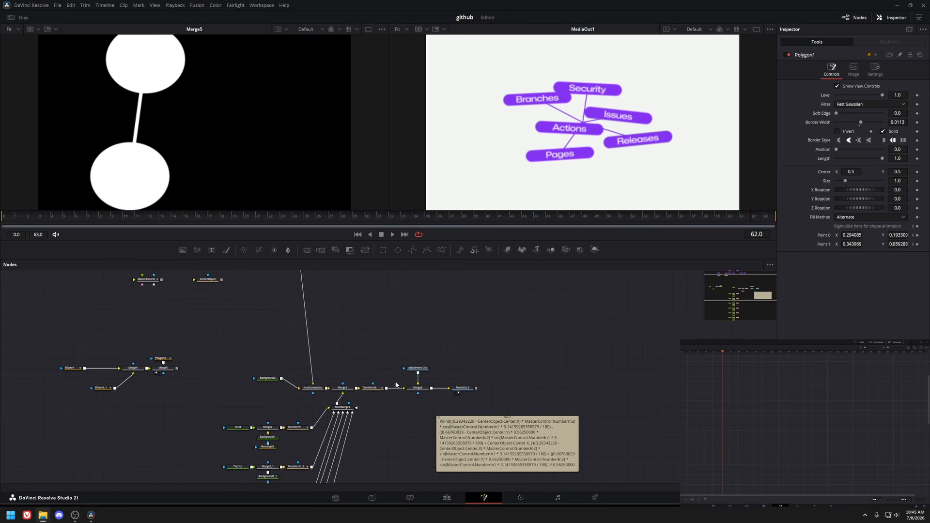
scroll(353, 395, up, 2)
click(339, 403)
key(1)
click(298, 405)
key(1)
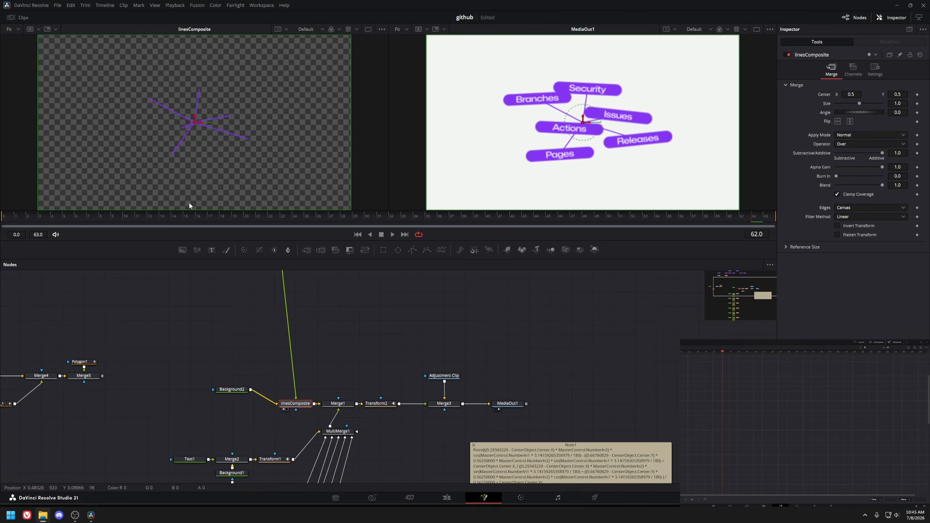
View the Text1, Merge2, Transform1 and Merge1 nodes of the label branch in the viewer.
click(75, 217)
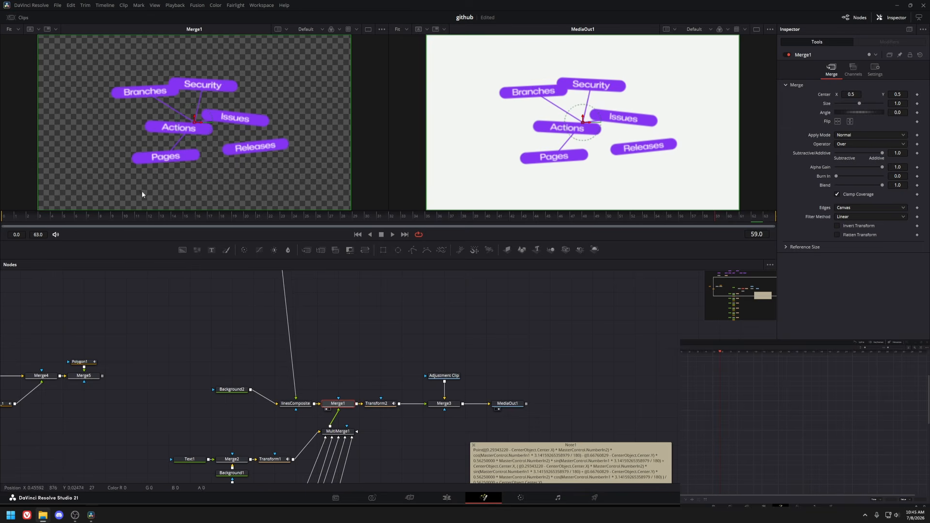
drag(356, 443, 343, 335)
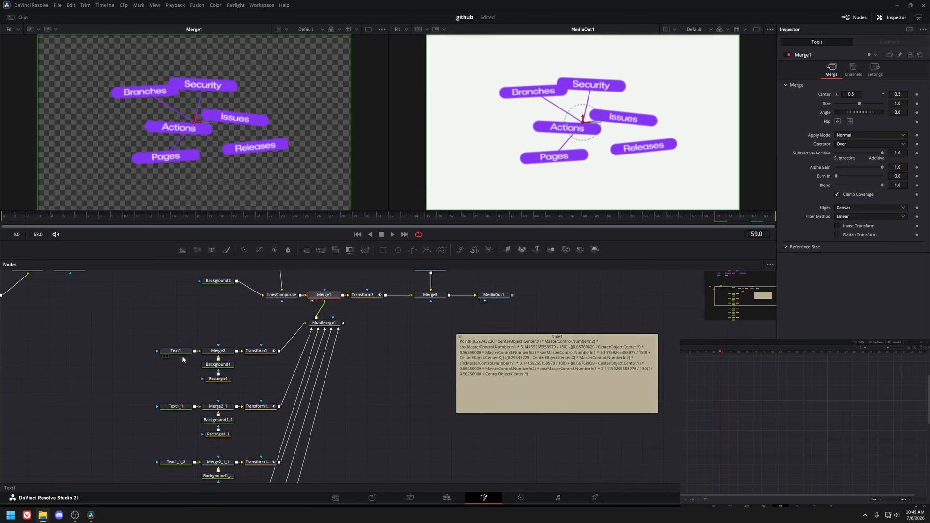
click(180, 352)
key(1)
click(257, 350)
key(1)
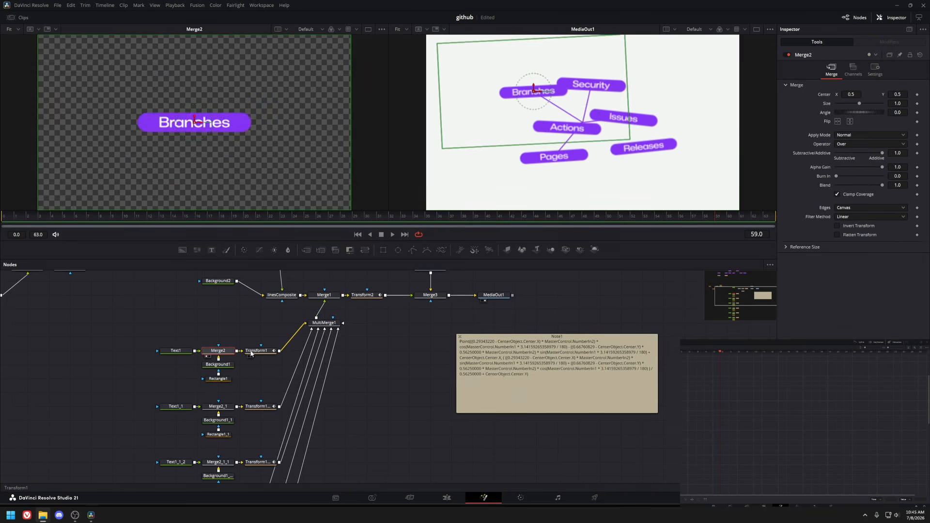
drag(285, 334, 242, 364)
click(324, 294)
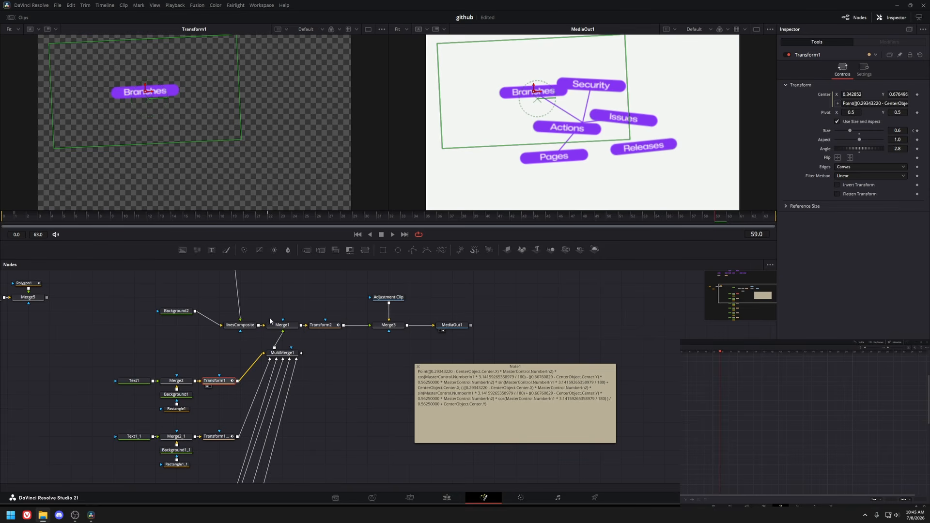
key(1)
Scrub the composition's timeline to review the label and branch animation.
click(133, 219)
drag(132, 219, 606, 218)
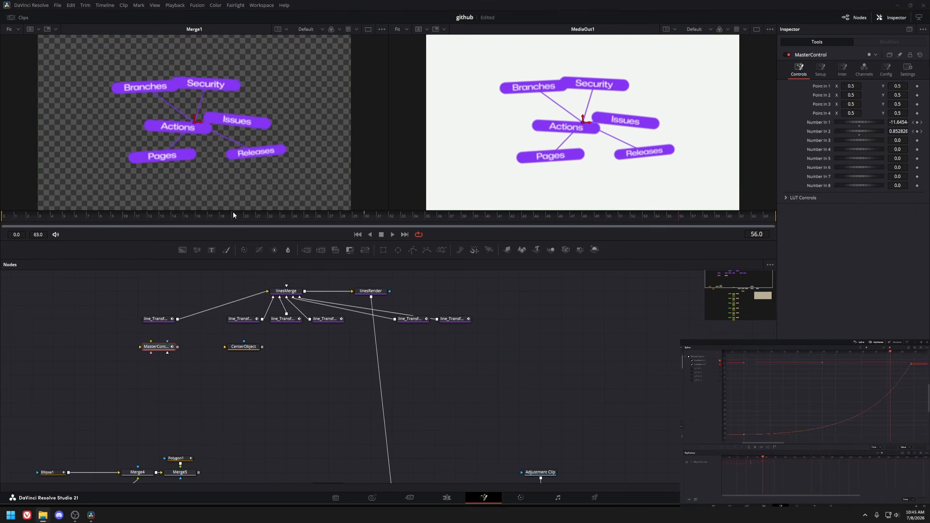
drag(13, 215, 773, 252)
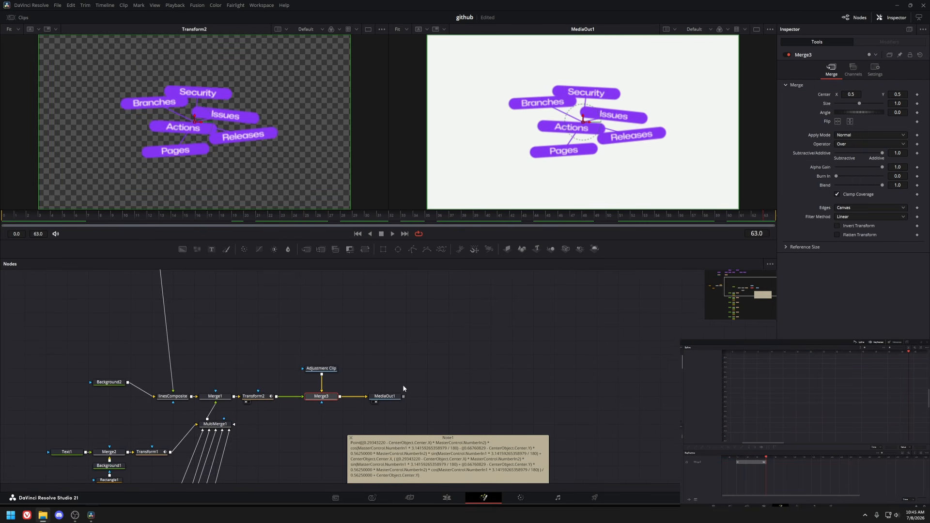
drag(675, 216, 775, 209)
Select the next adjustment clip on track V2 in the edit timeline and open it in Fusion.
click(447, 498)
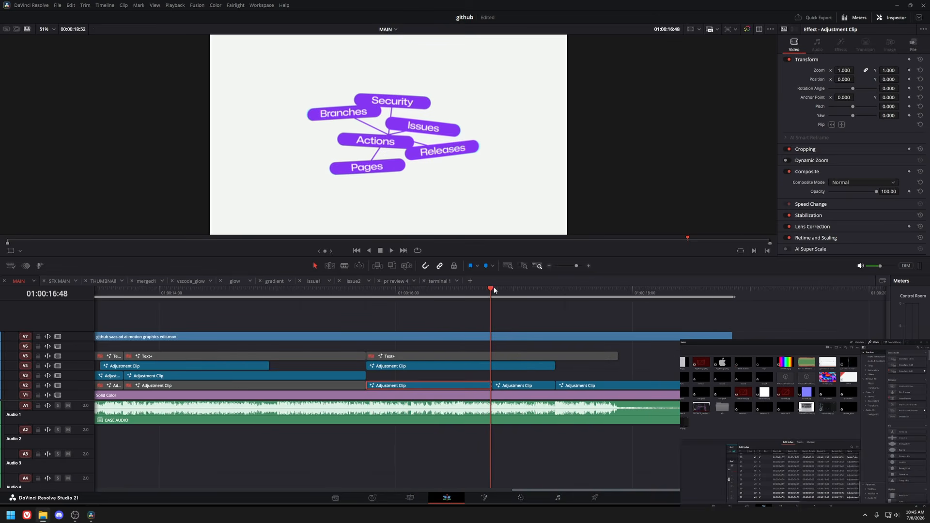
click(493, 290)
key(alt+Up)
drag(492, 376, 556, 374)
key(b)
click(497, 377)
click(514, 377)
click(484, 498)
Scrub the composition and view the Merge1, Transform2 and displacer nodes in the viewer.
drag(27, 215, 2, 215)
drag(408, 408, 335, 325)
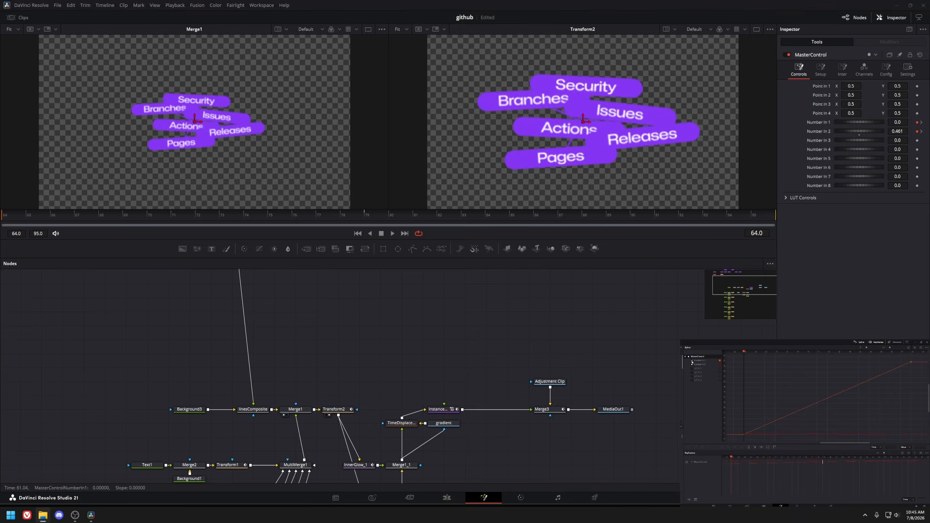
drag(2, 215, 804, 257)
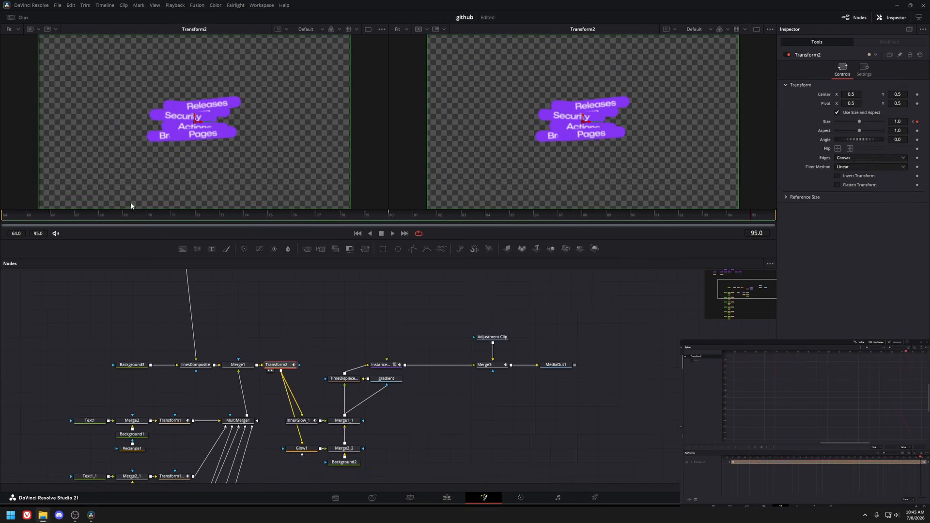
drag(15, 216, 825, 229)
click(237, 366)
key(1)
click(278, 366)
key(1)
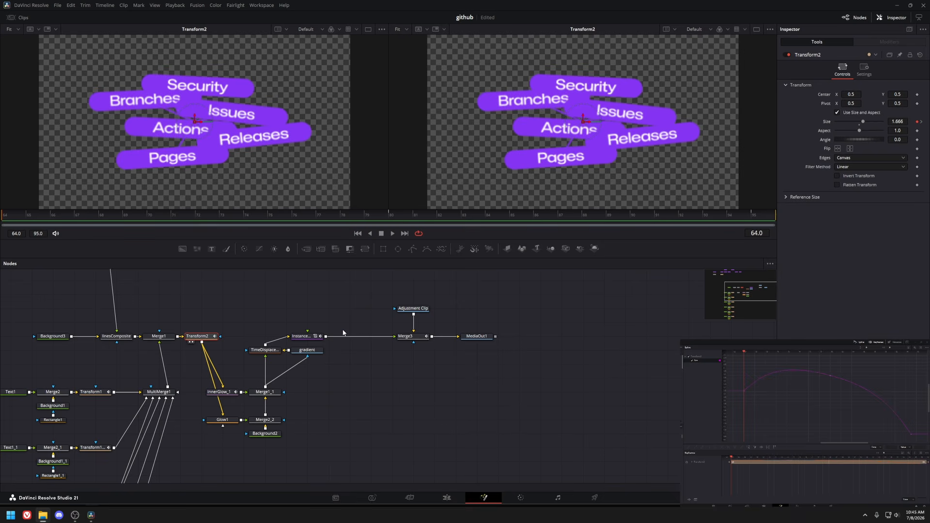
click(315, 337)
key(1)
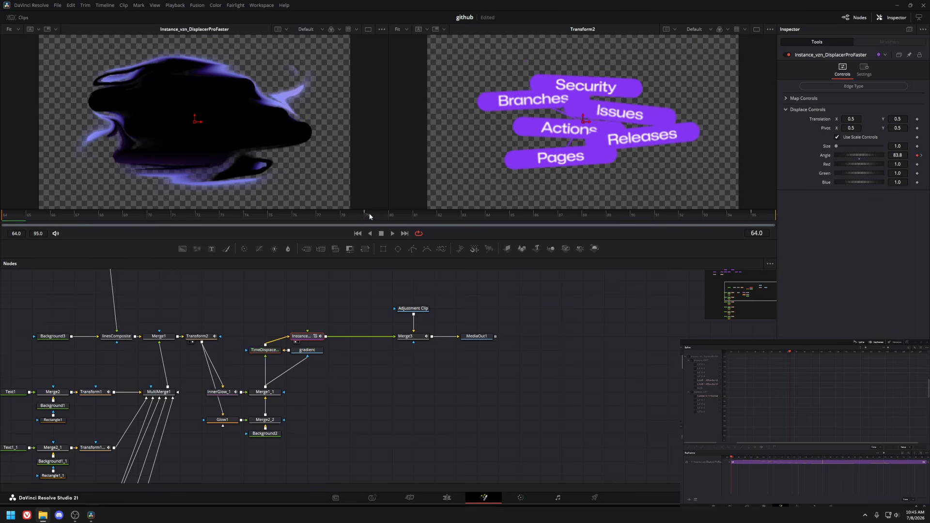
Pan around the displacement and glow node chain and select its nodes for inspection.
click(368, 215)
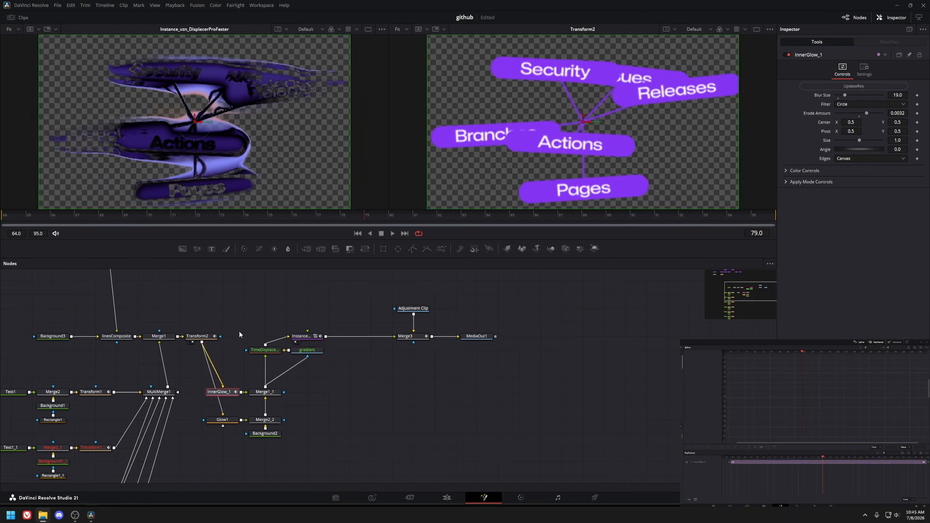
drag(239, 332, 292, 469)
scroll(286, 416, up, 2)
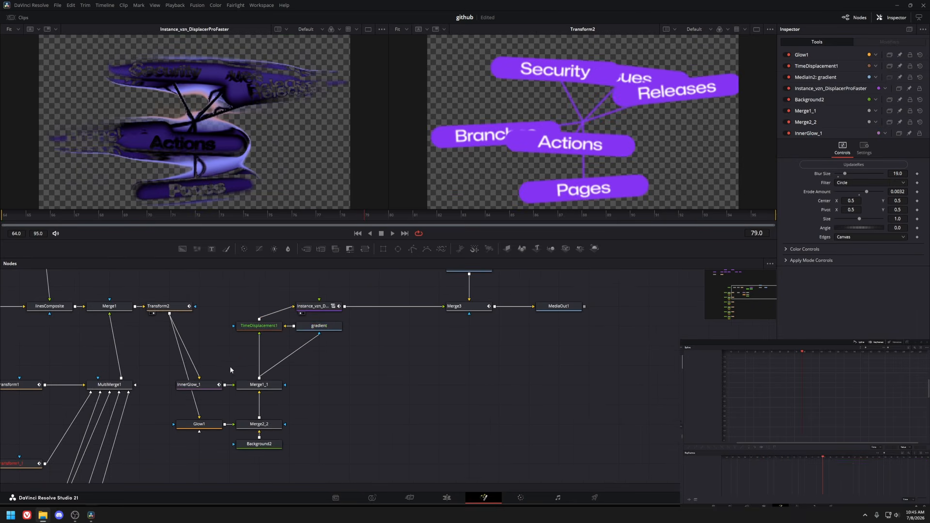
drag(174, 372, 293, 423)
drag(371, 384, 316, 339)
click(248, 338)
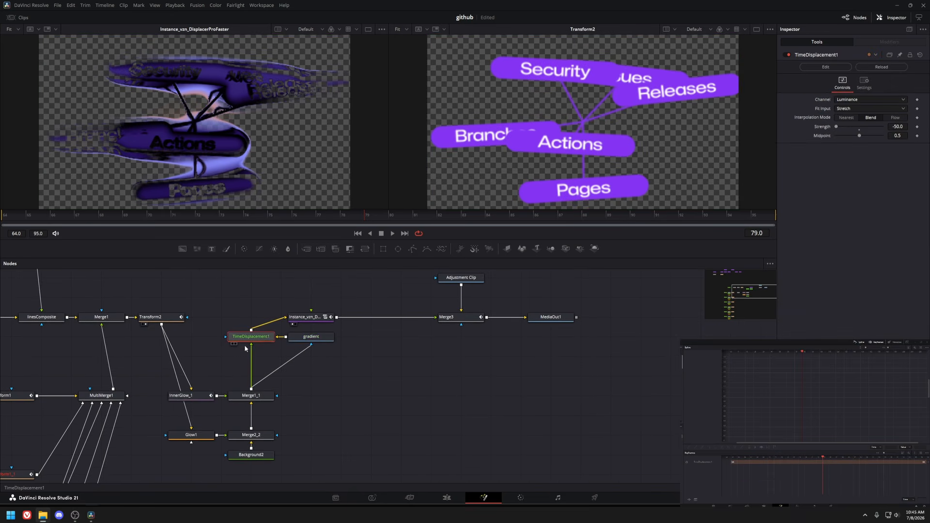
scroll(263, 341, down, 1)
drag(343, 357, 203, 439)
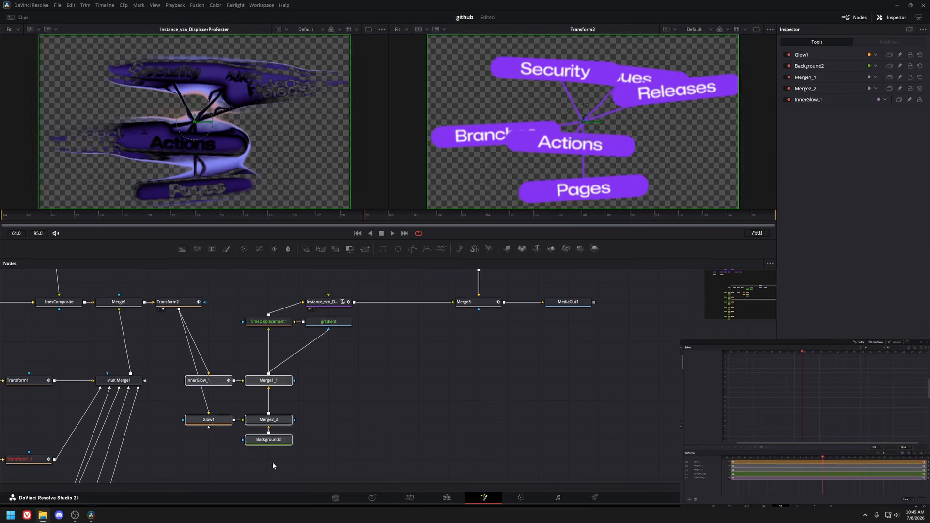
click(198, 380)
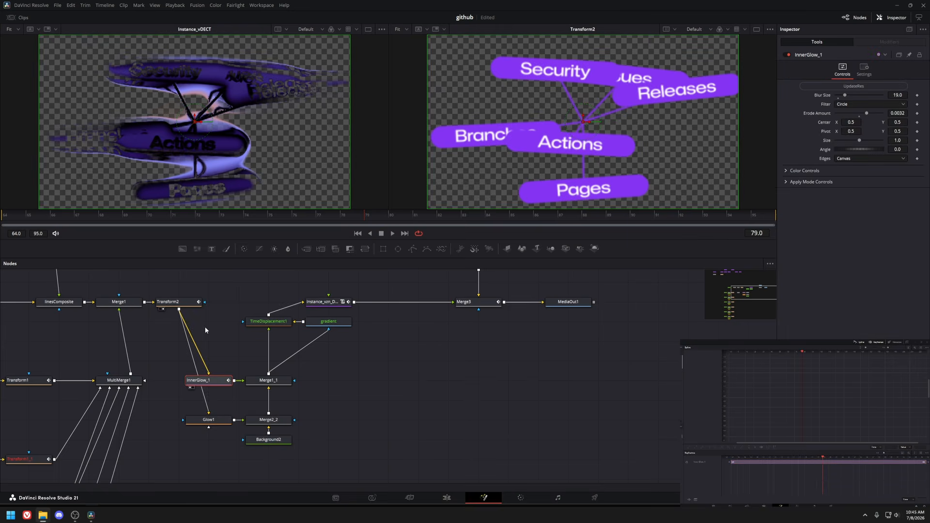
View InnerGlow_1, Glow1, Merge1_1, gradient and TimeDisplacement1 one by one in the viewer.
key(1)
click(209, 420)
key(1)
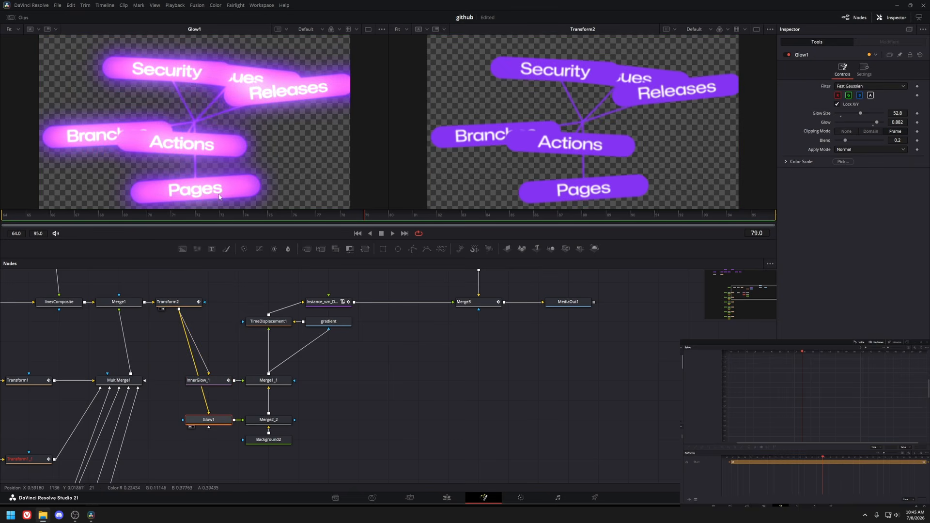
click(268, 380)
key(1)
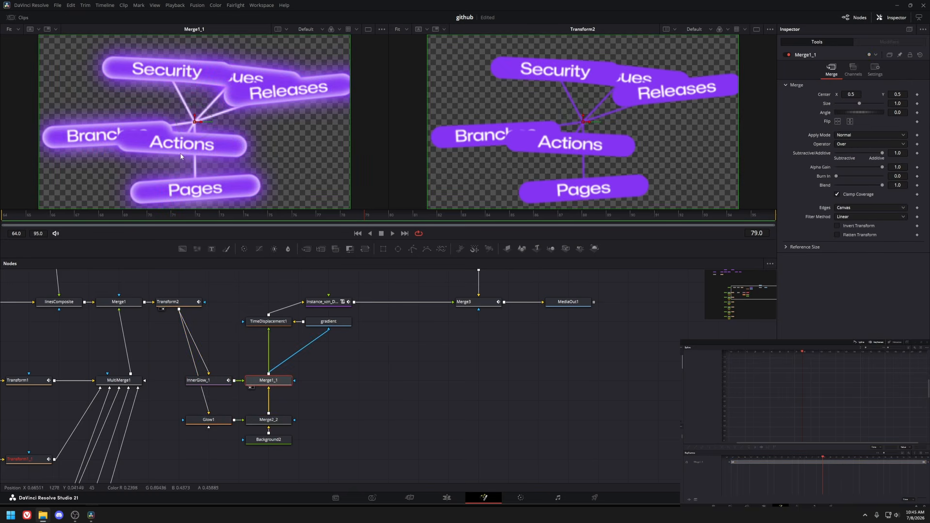
click(281, 324)
key(1)
click(328, 321)
key(1)
click(260, 322)
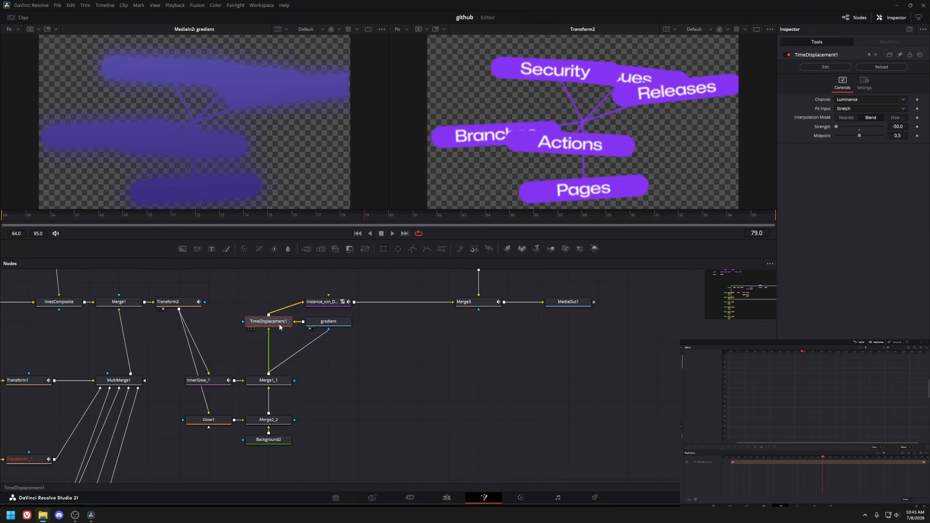
key(1)
Inspect the displacer instance node while scrubbing its animated angle.
click(326, 303)
drag(404, 217, 437, 216)
drag(348, 312, 287, 328)
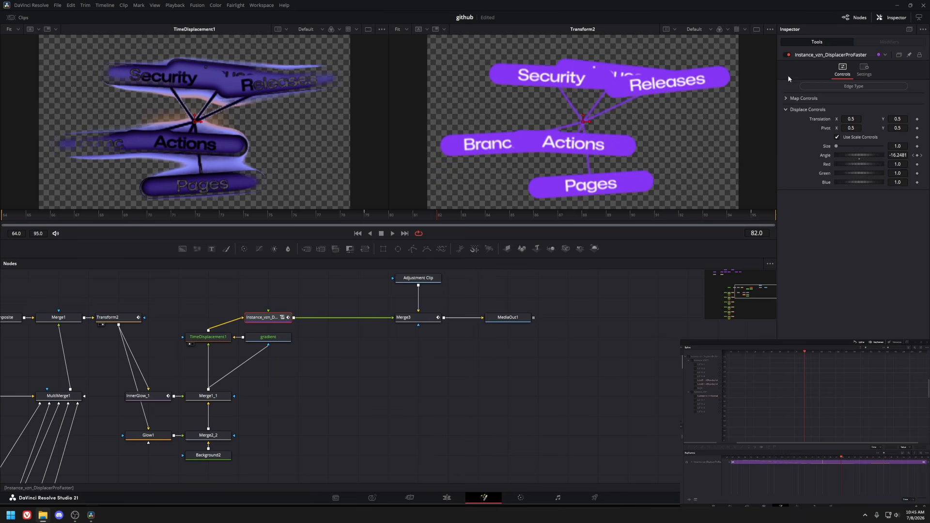
key(1)
drag(60, 218, 369, 218)
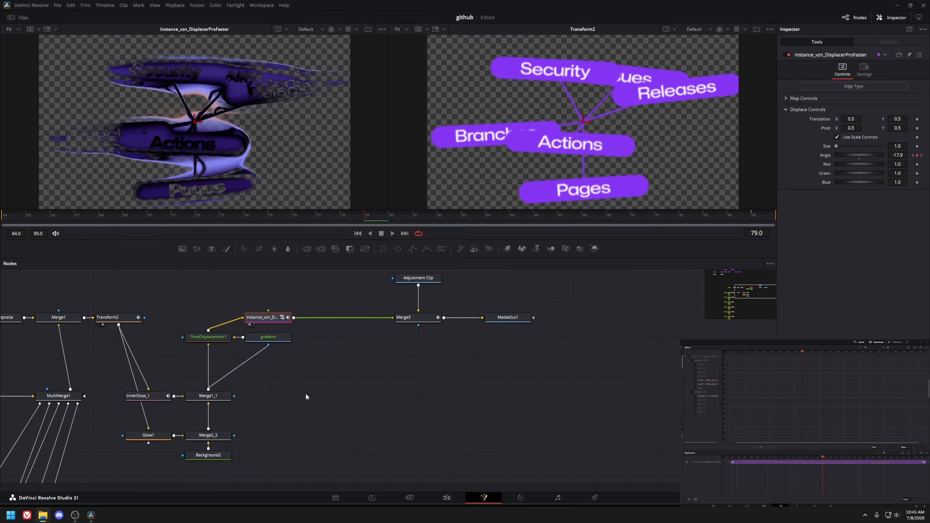
Open the following adjustment clip in Fusion and view its Lens Distortion node.
click(447, 498)
mouse_move(515, 292)
mouse_down()
mouse_move(499, 292)
mouse_move(543, 288)
mouse_move(505, 280)
mouse_up()
drag(495, 280, 525, 268)
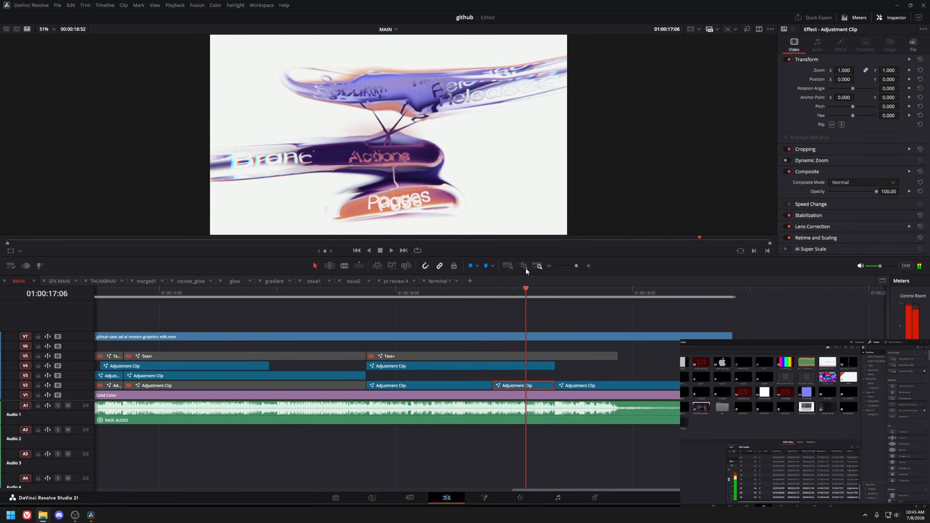
key(shift+5)
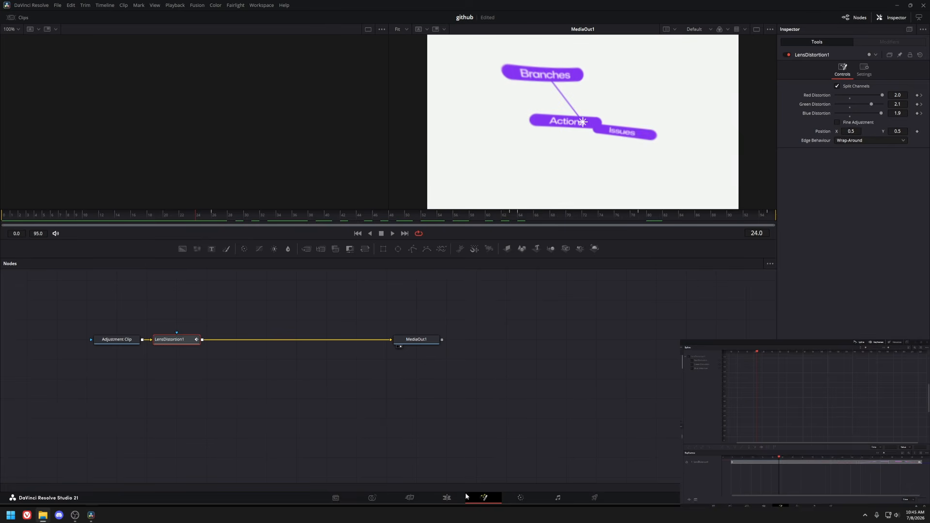
Return to the edit timeline and survey the main sequence's clip layout.
click(451, 498)
scroll(499, 370, left, 2)
scroll(418, 353, down, 6)
click(418, 353)
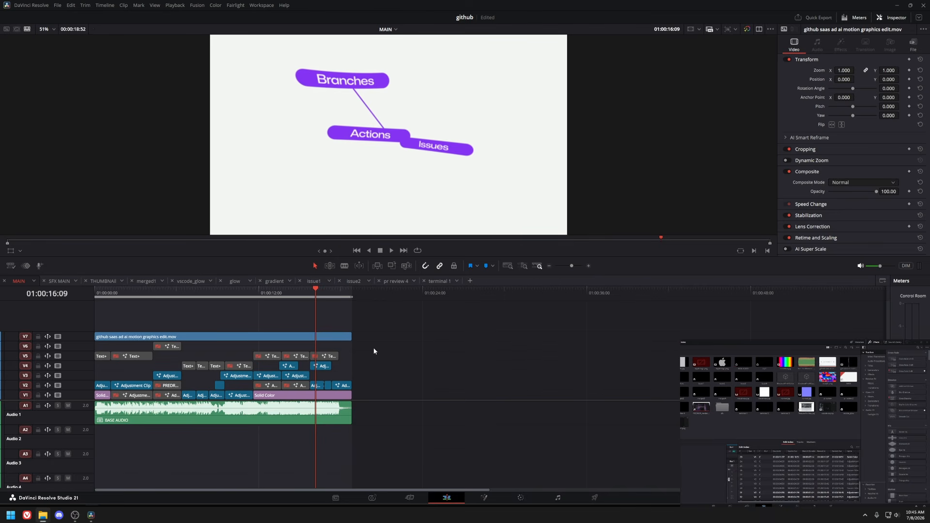
scroll(373, 351, up, 6)
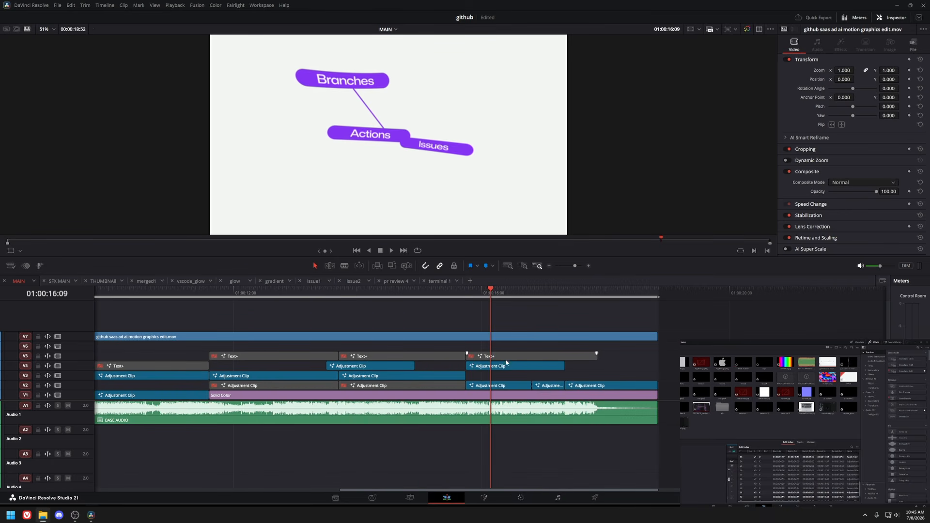
scroll(402, 353, down, 2)
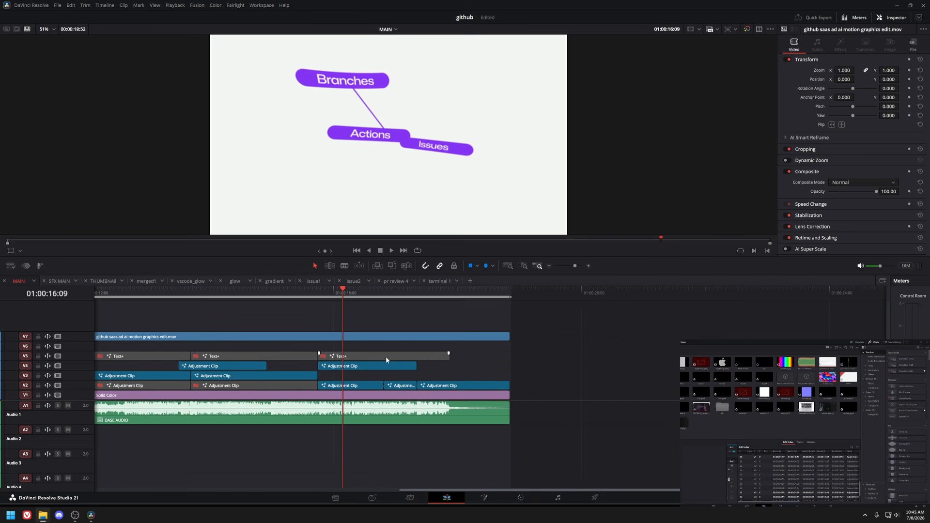
key(shift+5)
drag(44, 215, 690, 218)
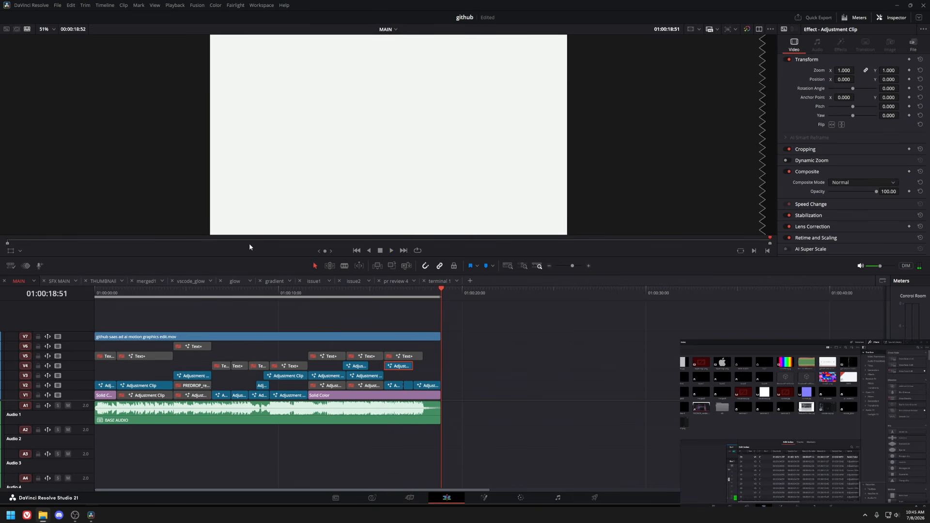
Open the SFX MAIN timeline, review its sound-effect tracks and play it back before returning to MAIN.
click(68, 283)
click(388, 409)
scroll(388, 409, down, 5)
scroll(388, 412, up, 3)
drag(282, 412, 226, 373)
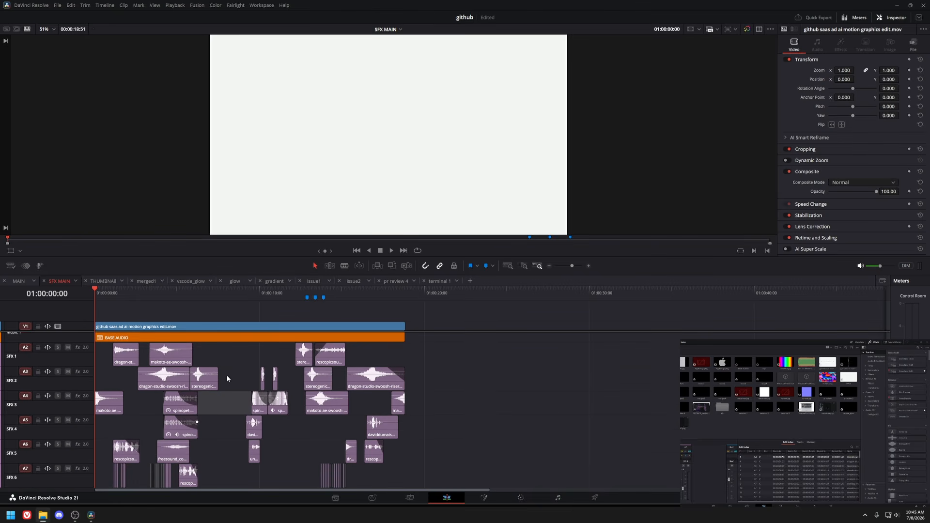
click(441, 362)
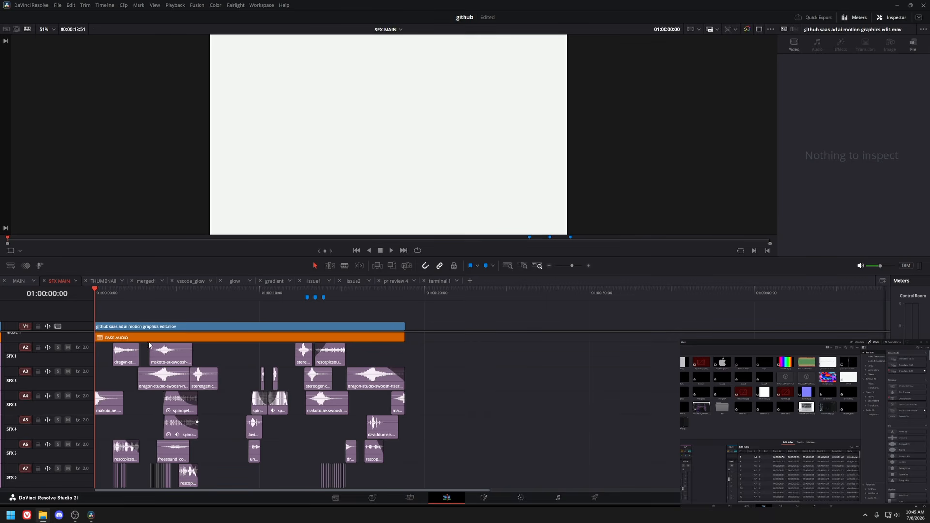
scroll(251, 368, up, 1)
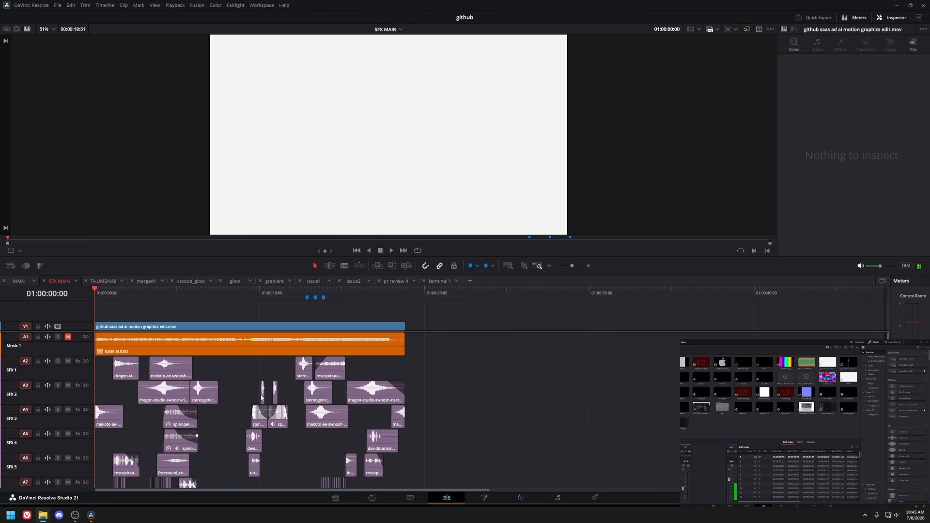
scroll(359, 431, up, 2)
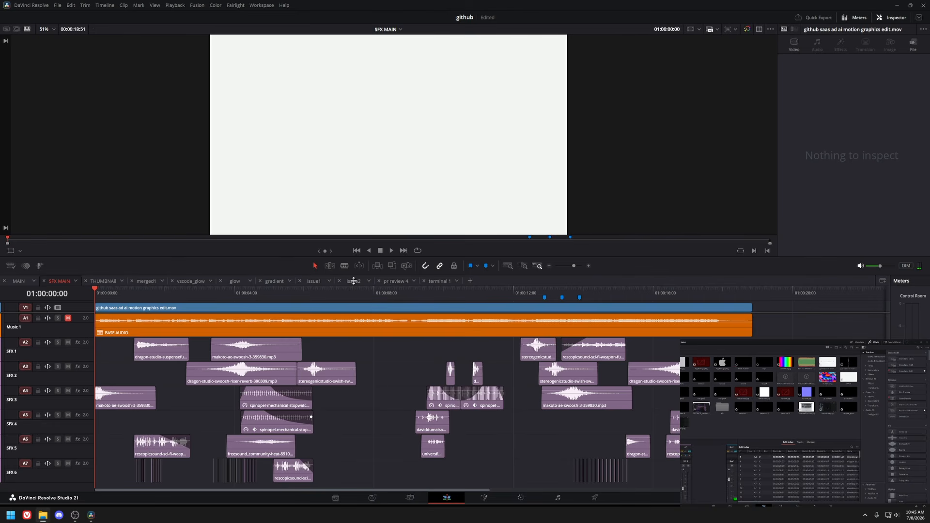
key(space)
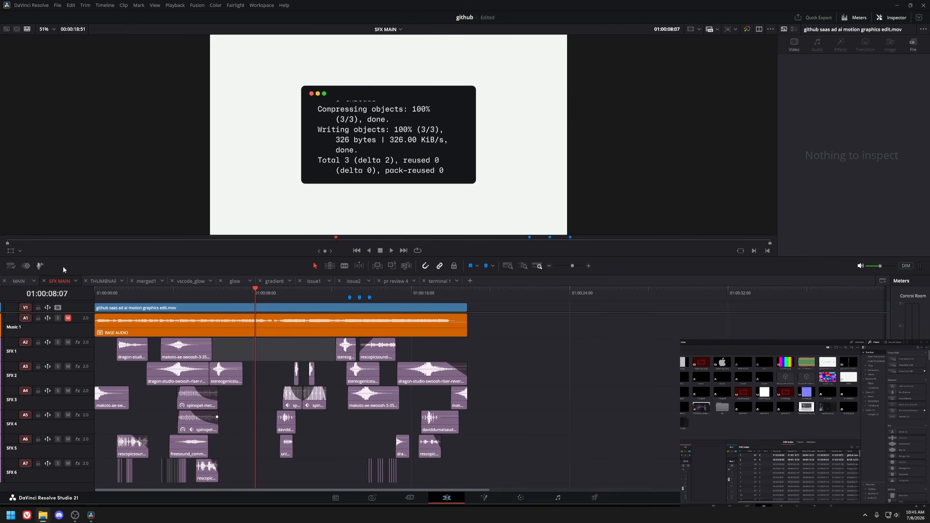
click(19, 281)
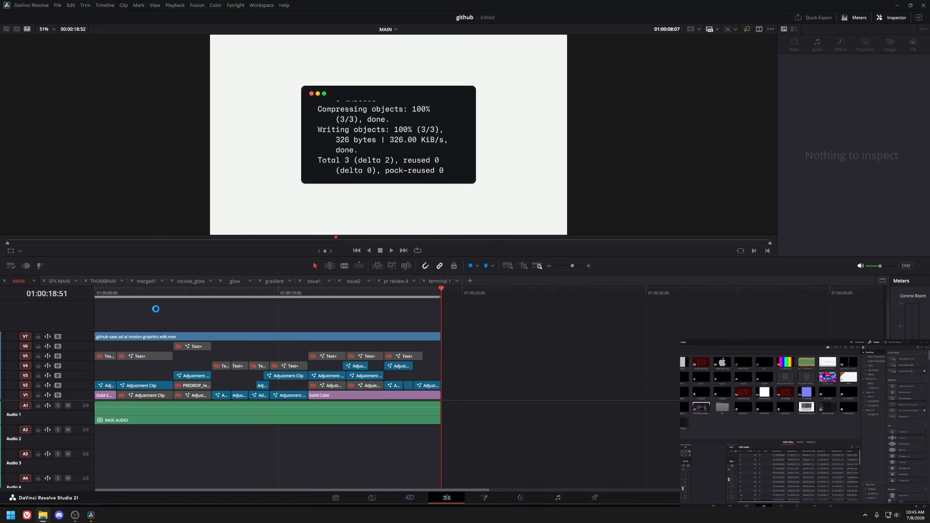